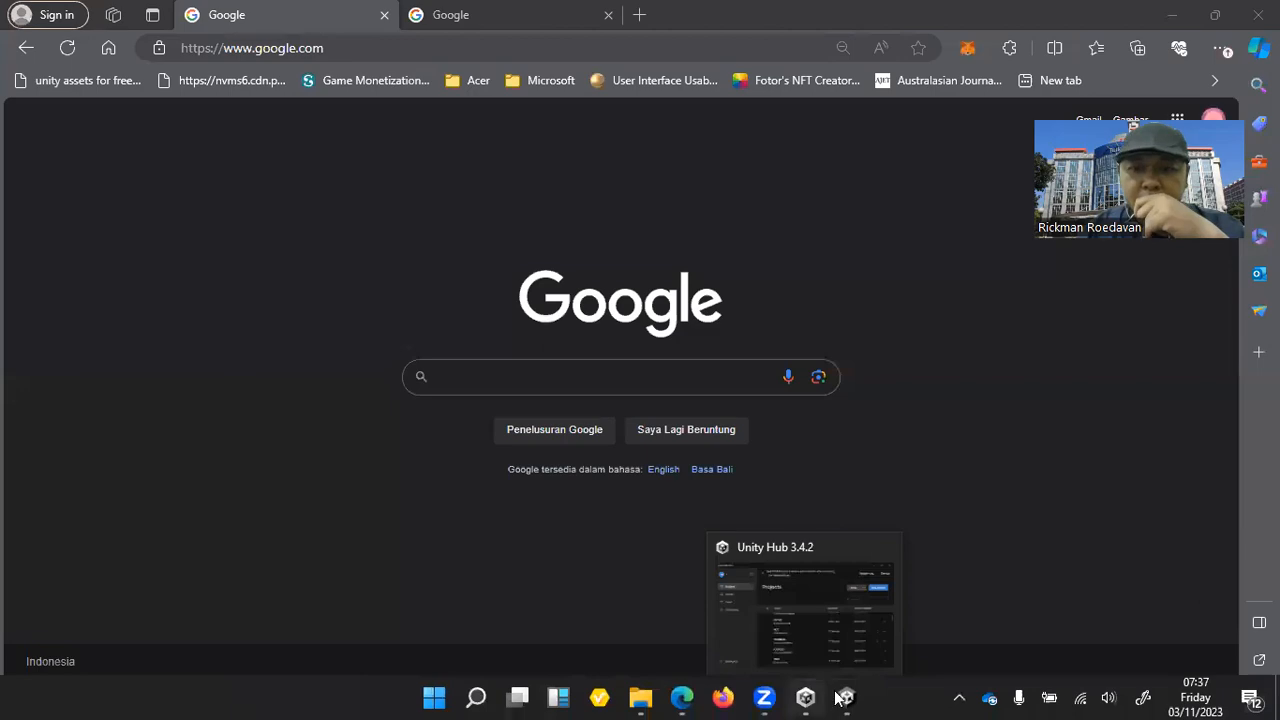
# Switch to the Unity Editor and test-run the ARMobile scene in Play mode, then stop it.
pyautogui.click(846, 697)
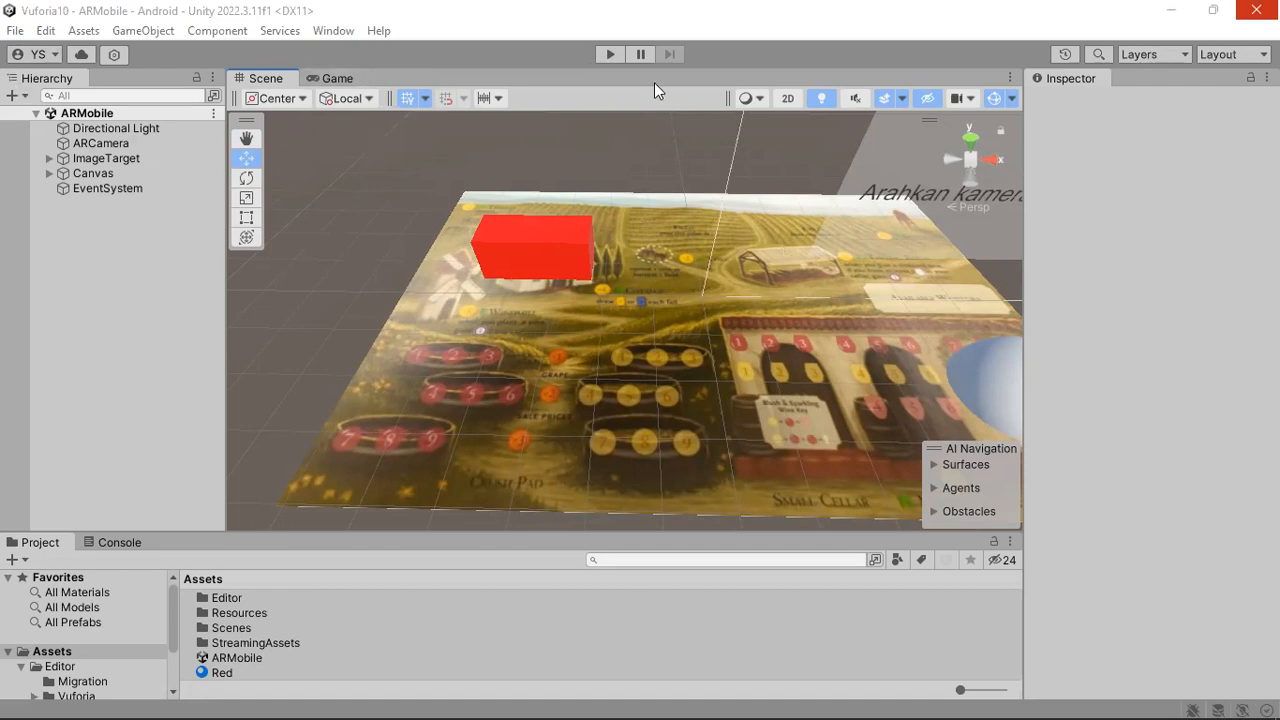
pyautogui.hotkey('ctrl', 'p')
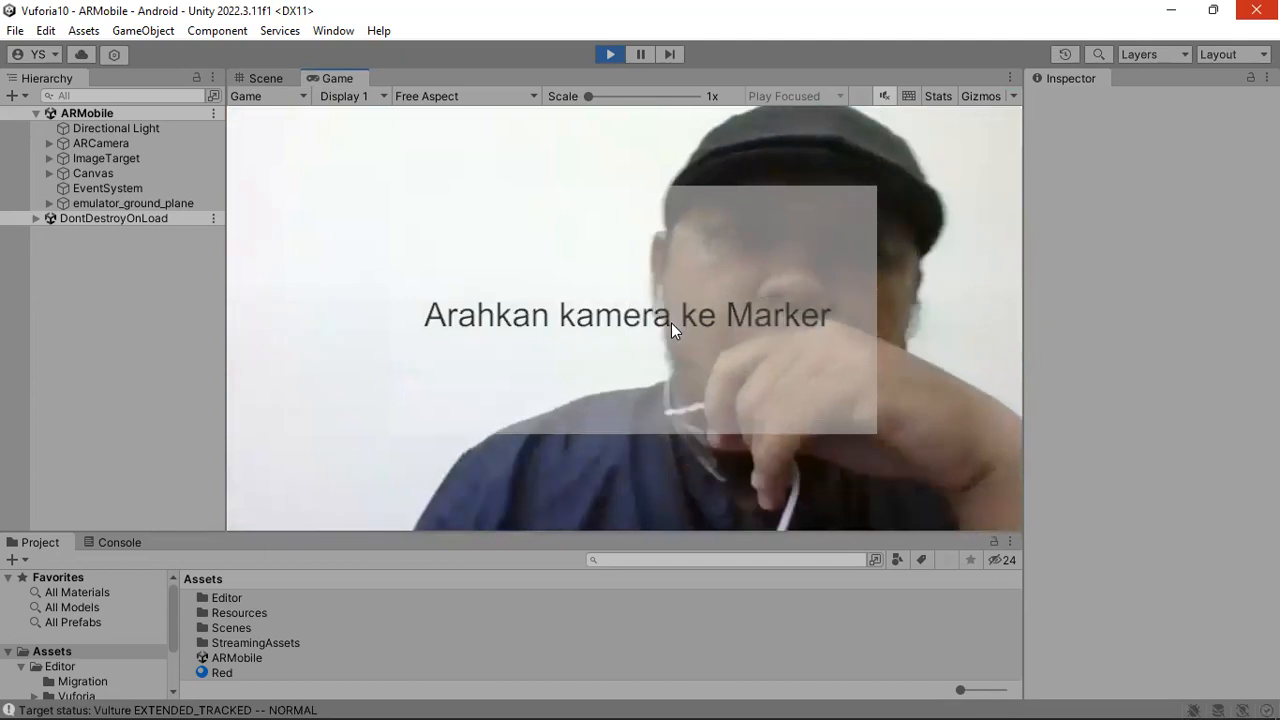
pyautogui.click(610, 54)
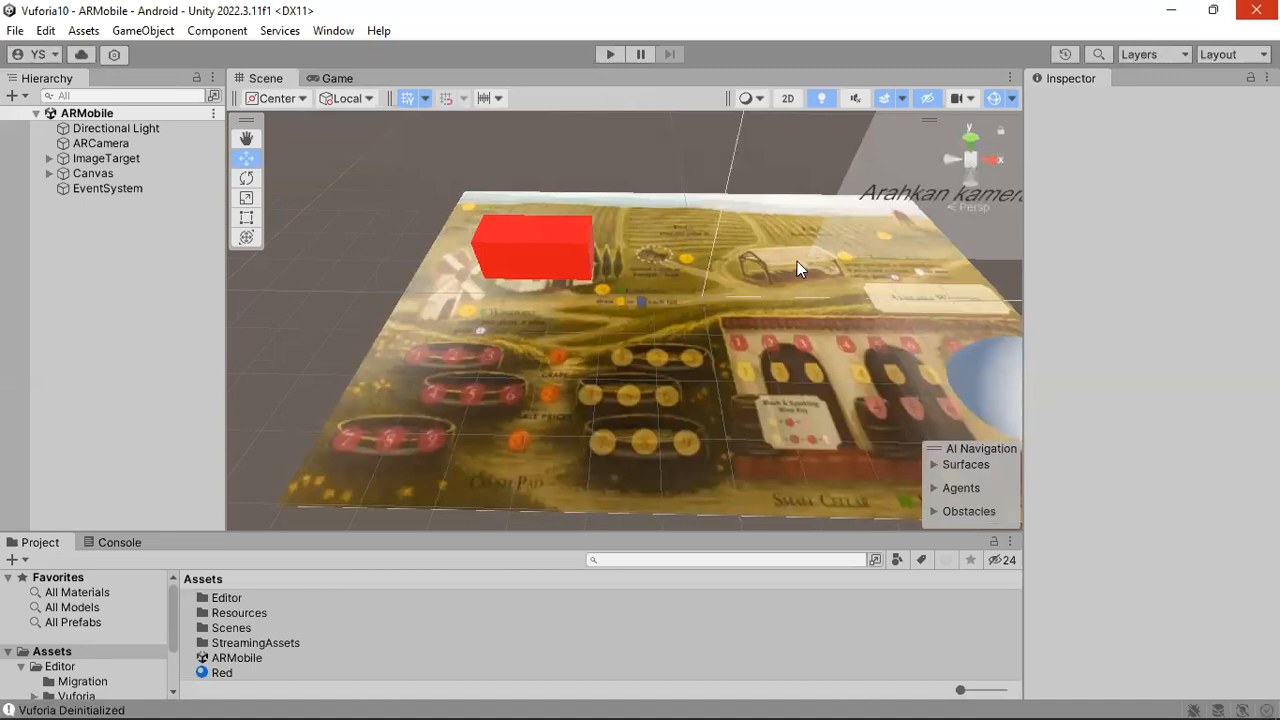
# Delete the red Cube and the Sphere from under ImageTarget.
pyautogui.moveTo(780, 273); pyautogui.dragTo(757, 335, button='right')
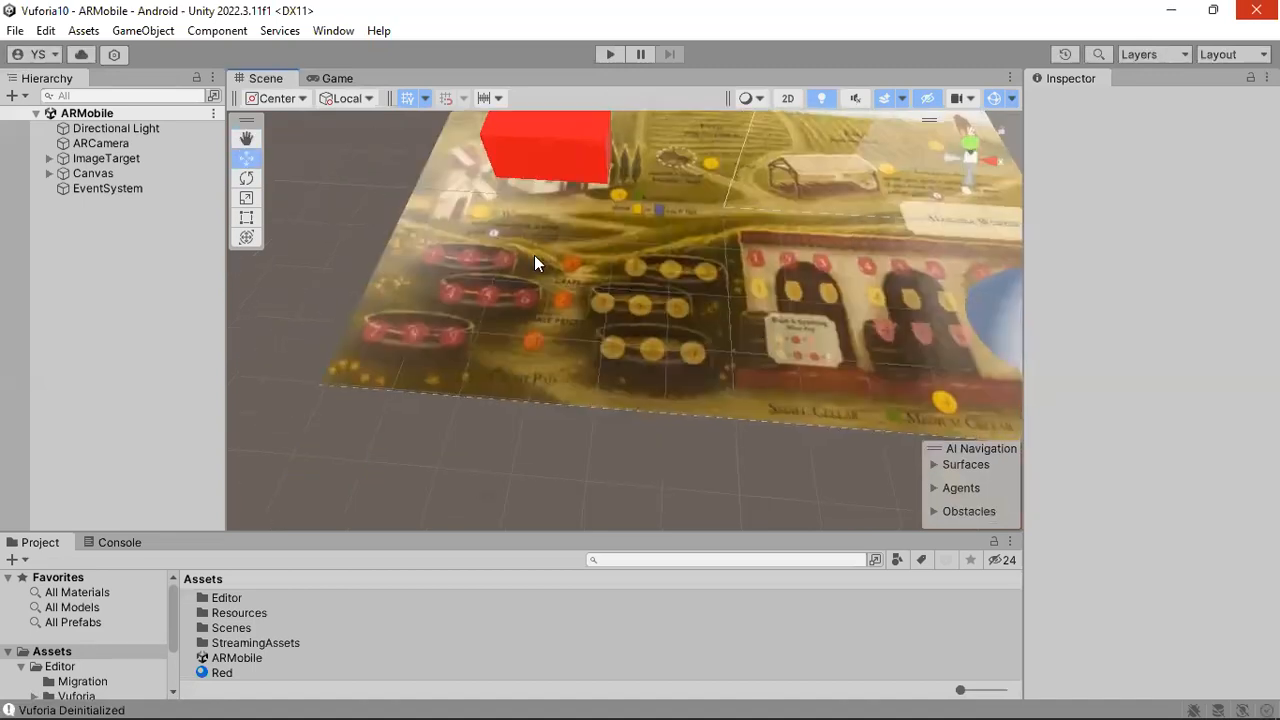
pyautogui.click(100, 158)
pyautogui.click(49, 158)
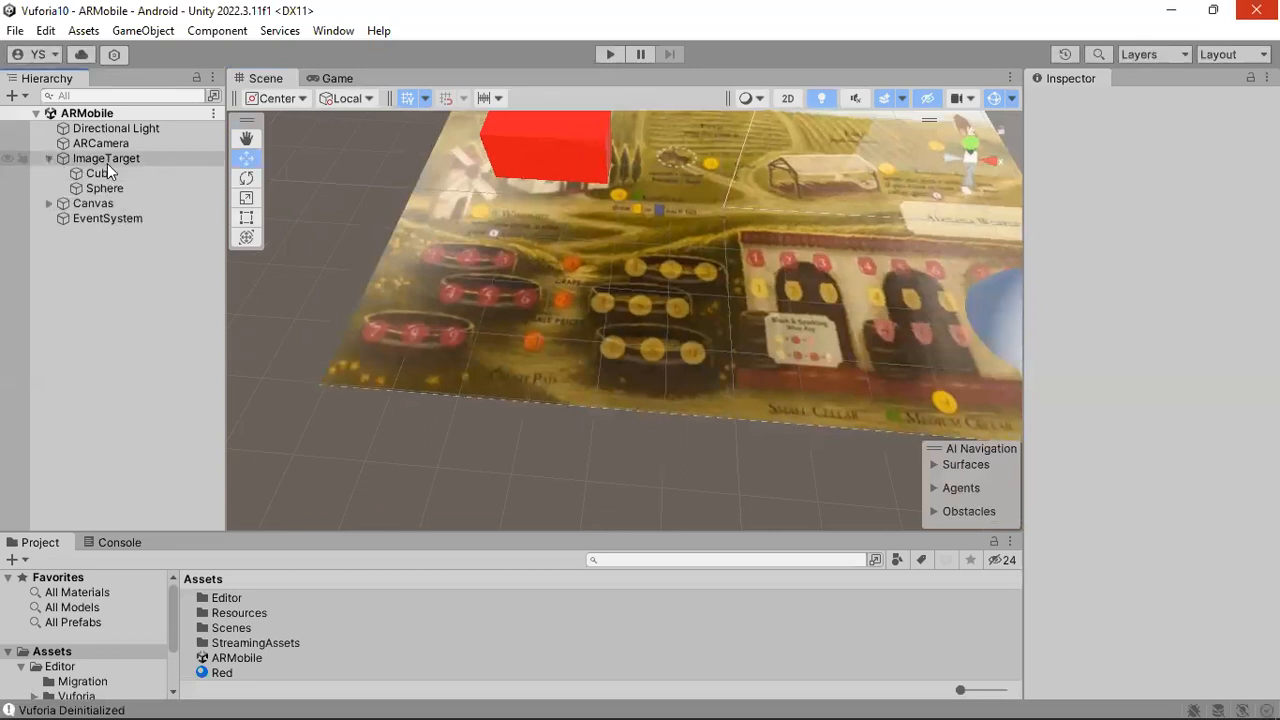
pyautogui.moveTo(590, 319); pyautogui.dragTo(448, 353, button='middle')
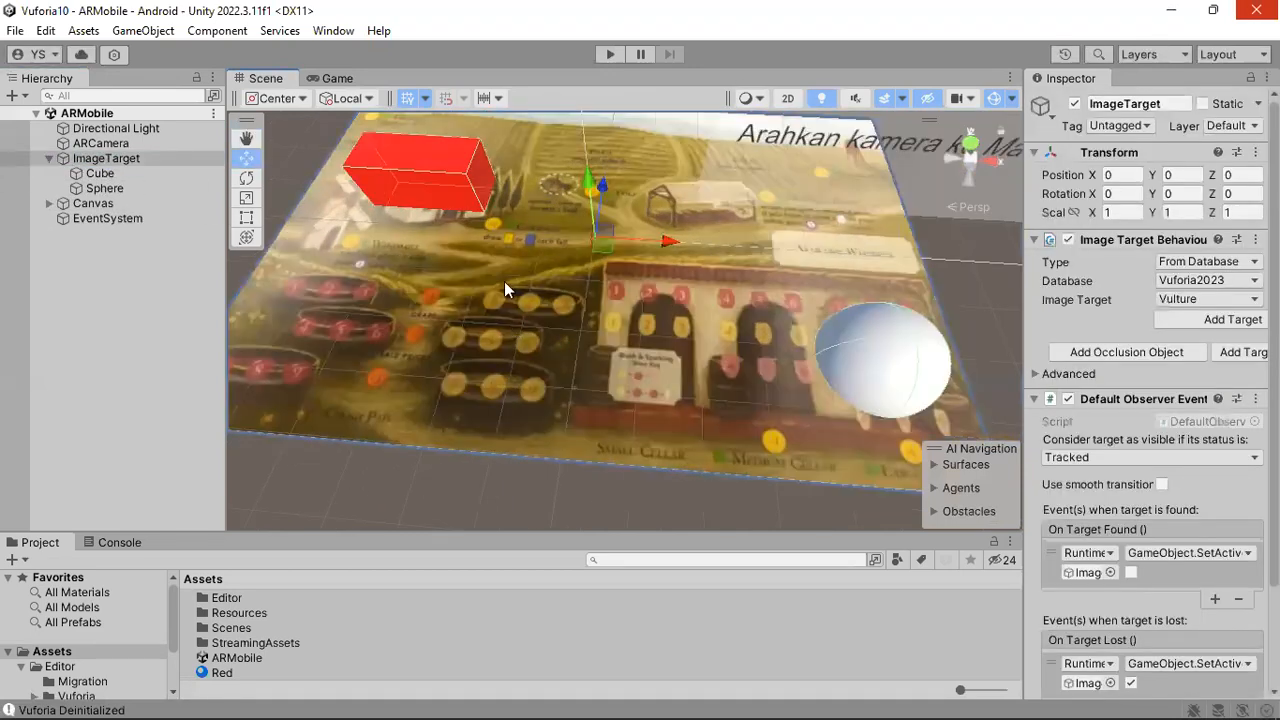
pyautogui.click(443, 203)
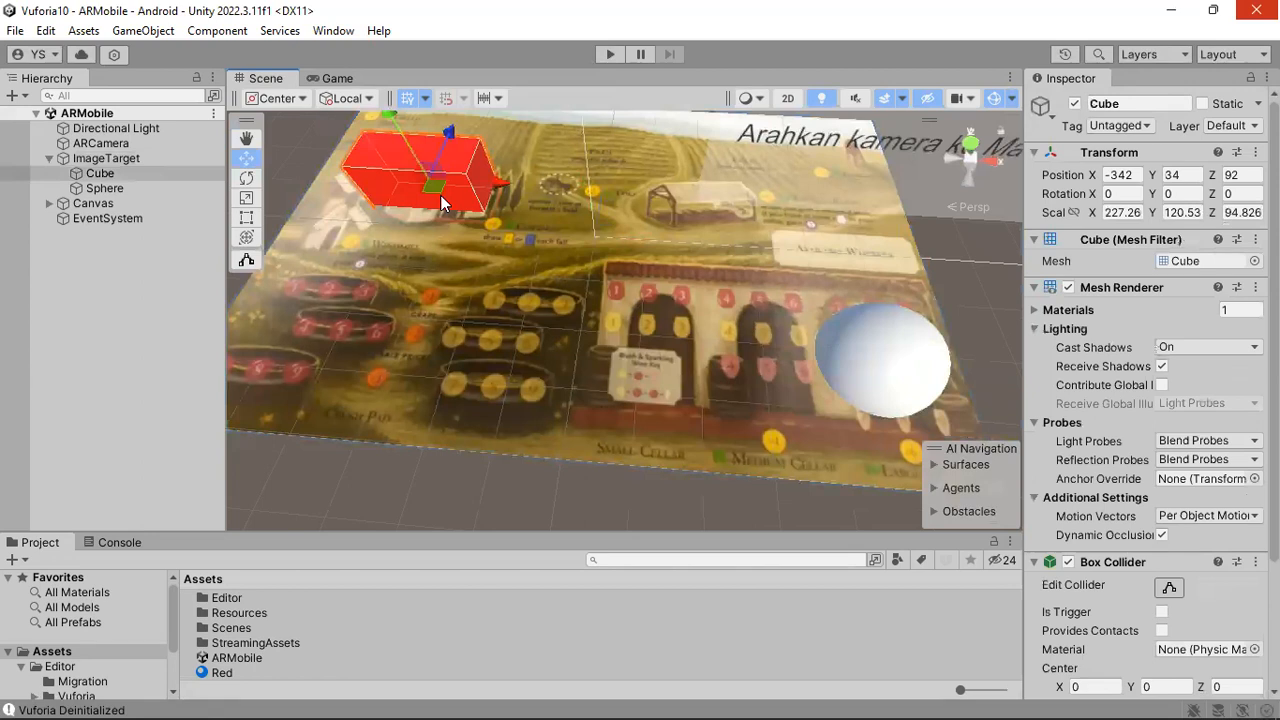
pyautogui.press('Delete')
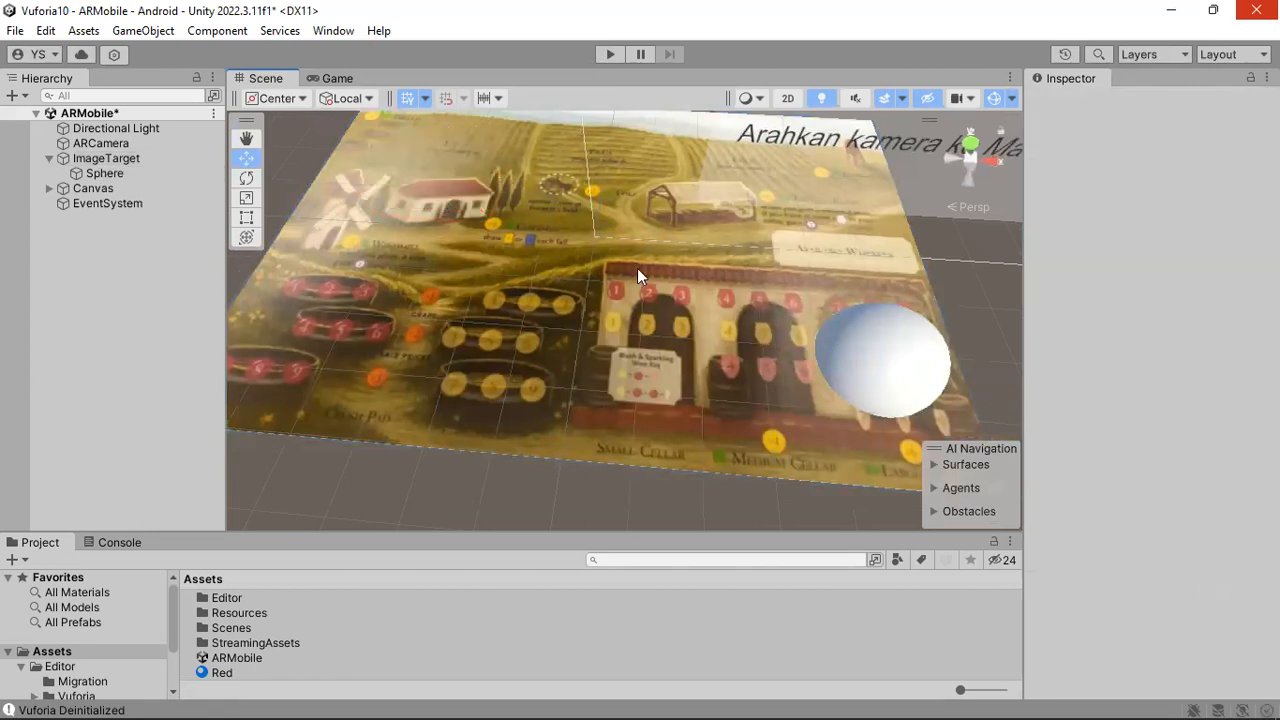
pyautogui.click(855, 355)
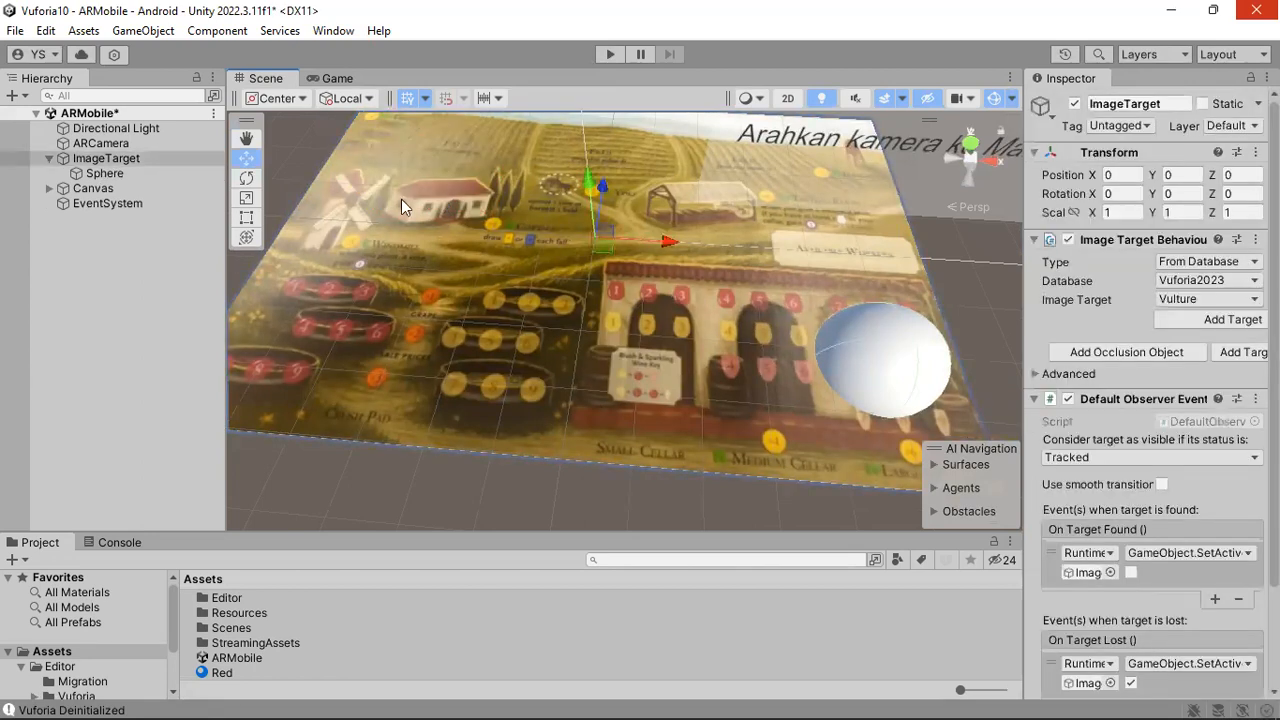
pyautogui.click(100, 176)
pyautogui.press('Delete')
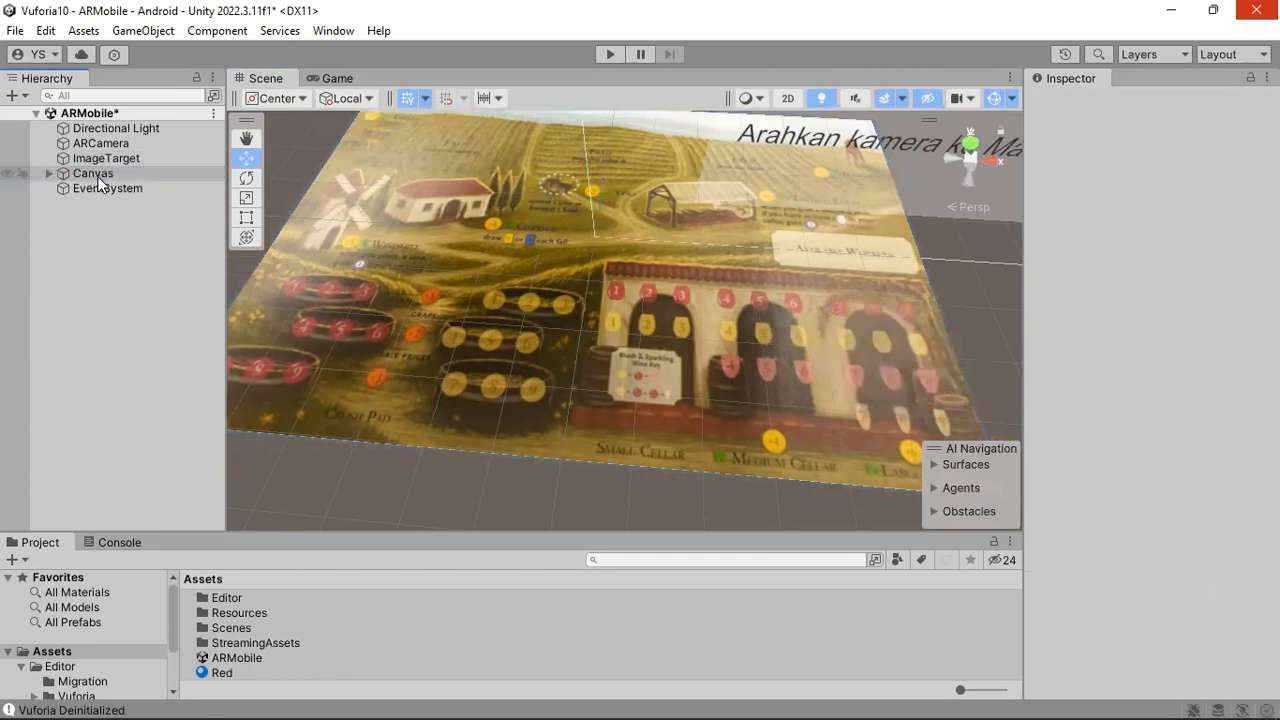
pyautogui.keyDown('alt'); pyautogui.moveTo(480, 262); pyautogui.dragTo(512, 274); pyautogui.keyUp('alt')
pyautogui.scroll(-3, 550, 270)
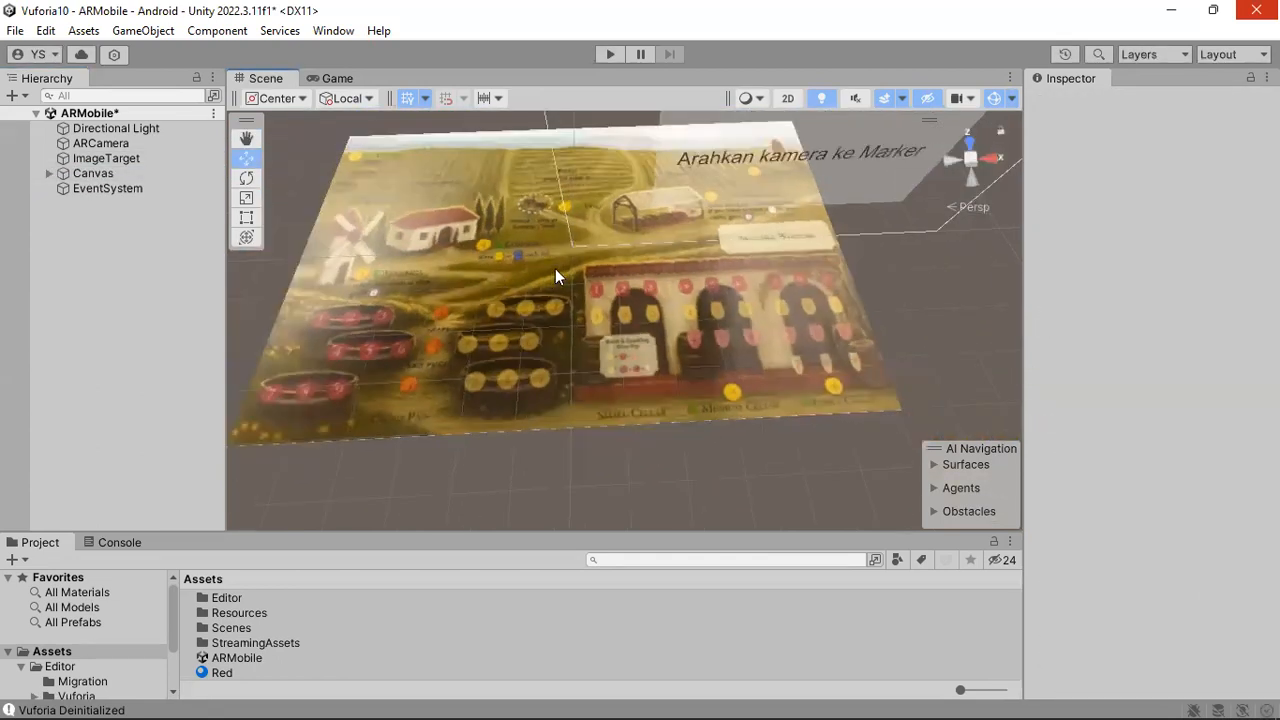
pyautogui.moveTo(582, 238); pyautogui.dragTo(597, 307, button='middle')
pyautogui.keyDown('alt'); pyautogui.moveTo(597, 307); pyautogui.dragTo(641, 320); pyautogui.keyUp('alt')
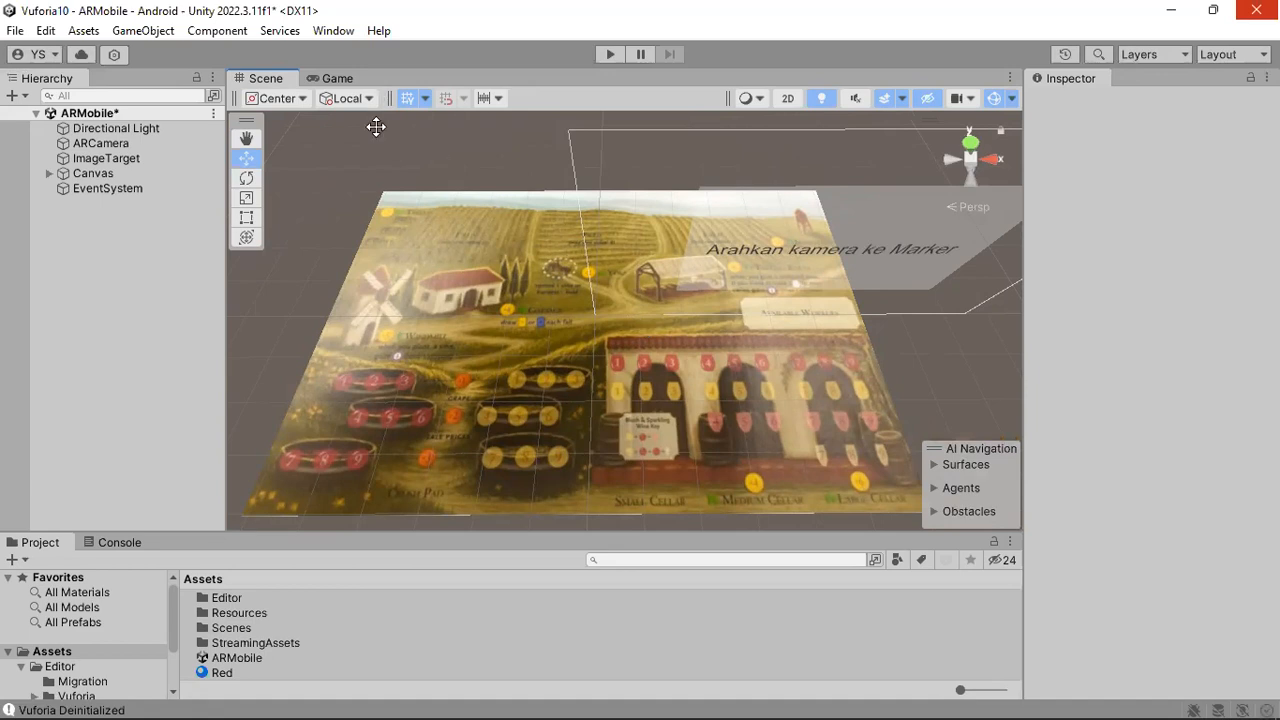
# Open the Unity Asset Store website from the editor.
pyautogui.click(333, 31)
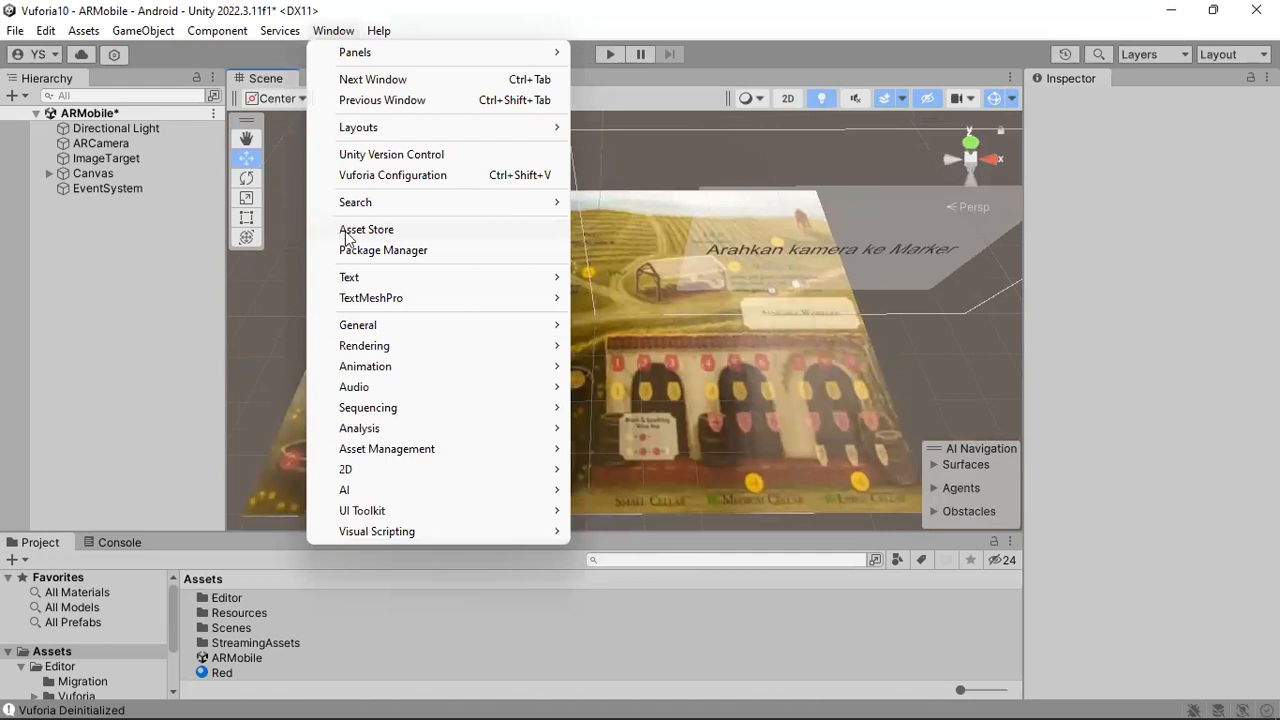
pyautogui.click(347, 233)
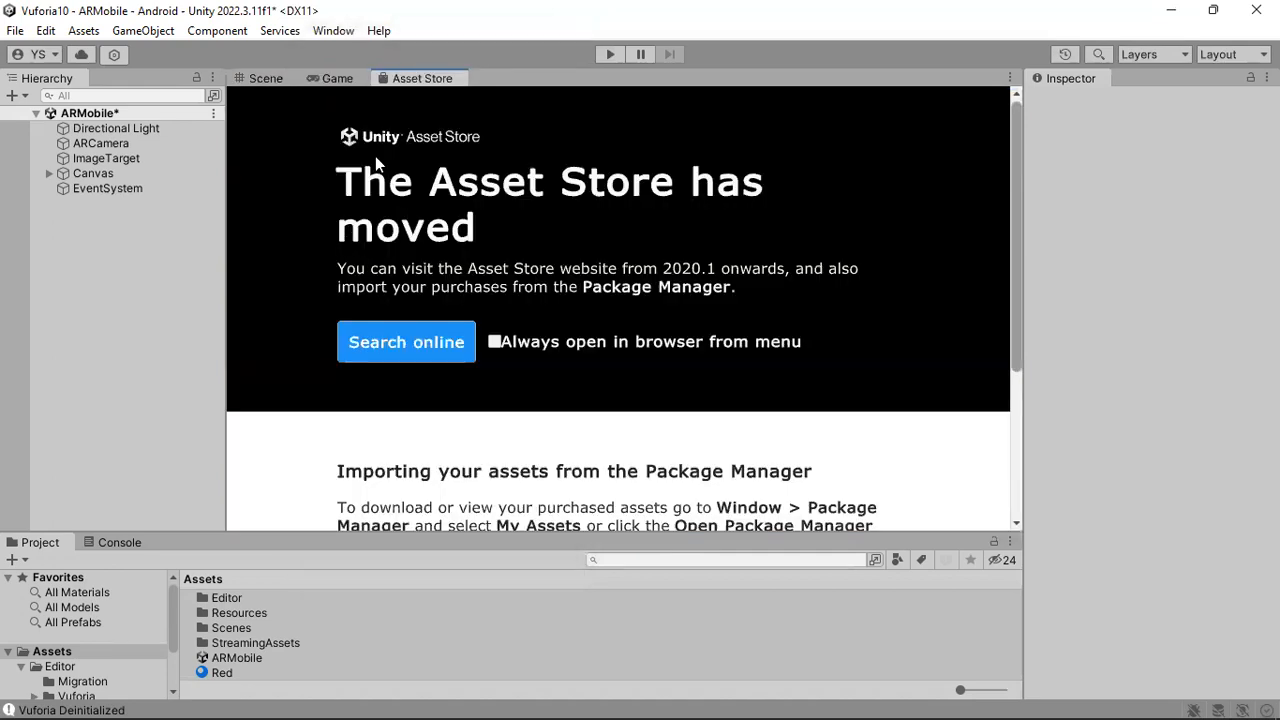
pyautogui.click(423, 344)
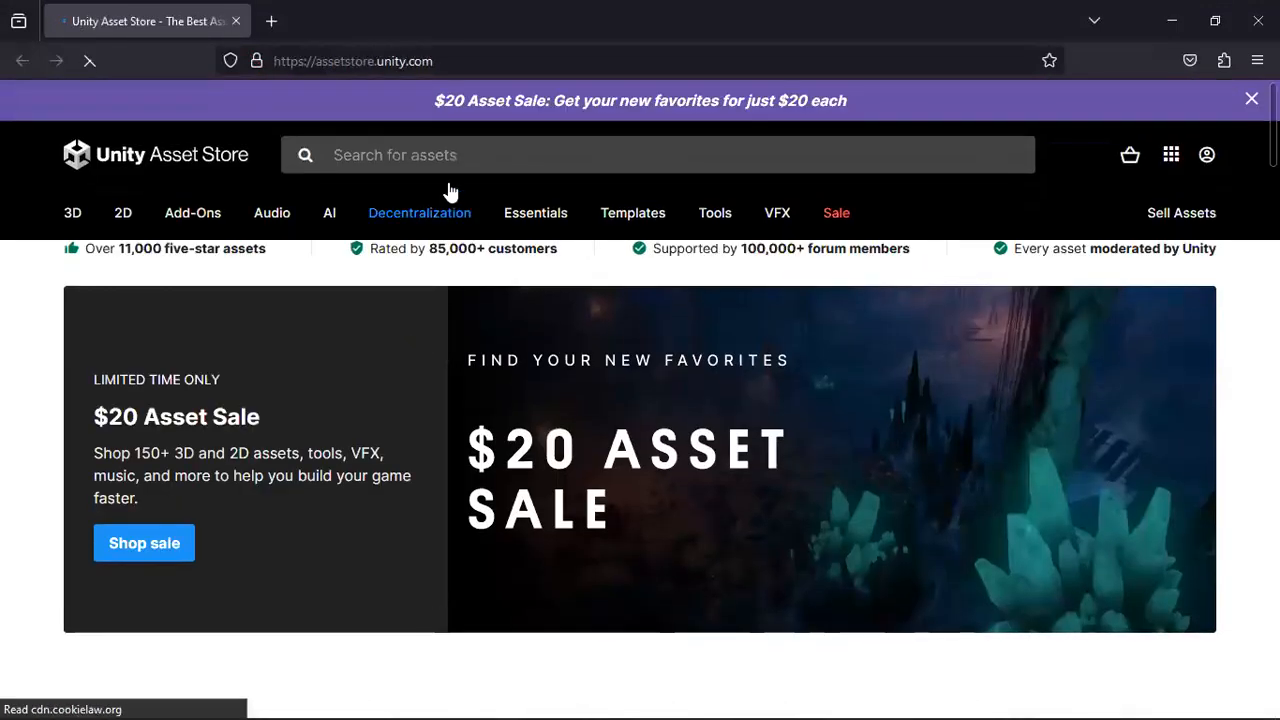
# Search the Asset Store for "car".
pyautogui.click(452, 155)
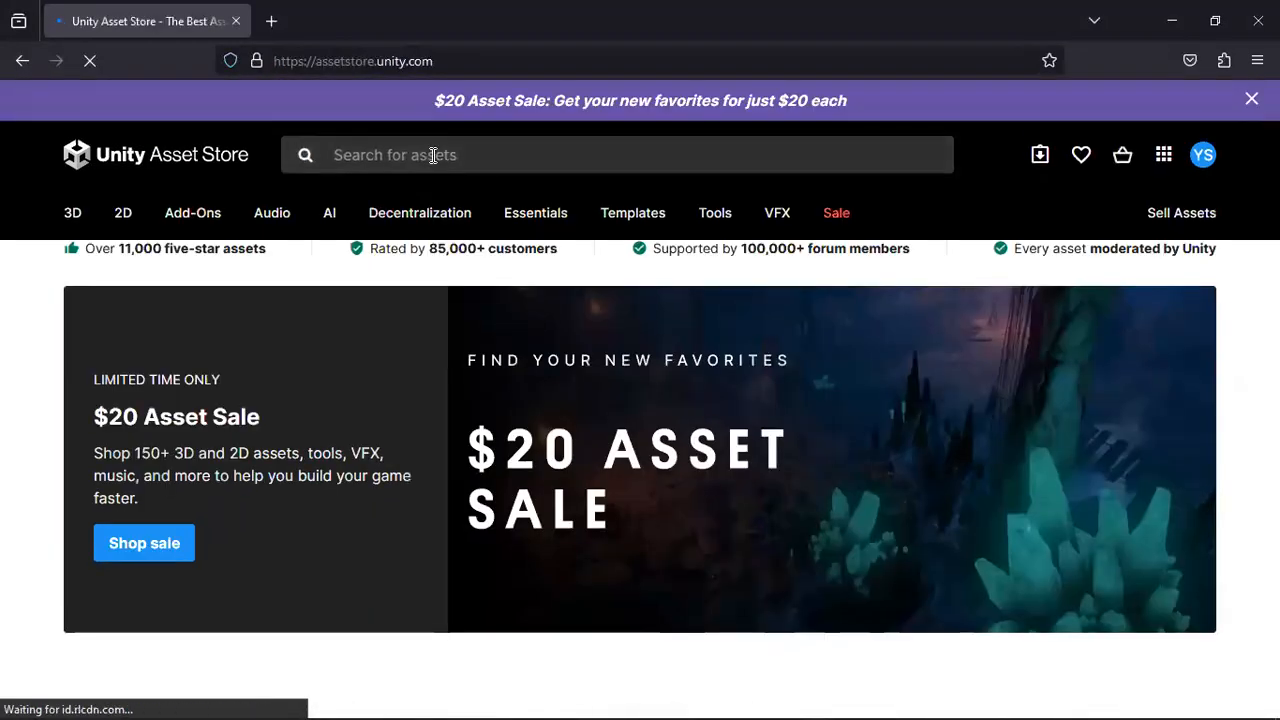
pyautogui.click(433, 155)
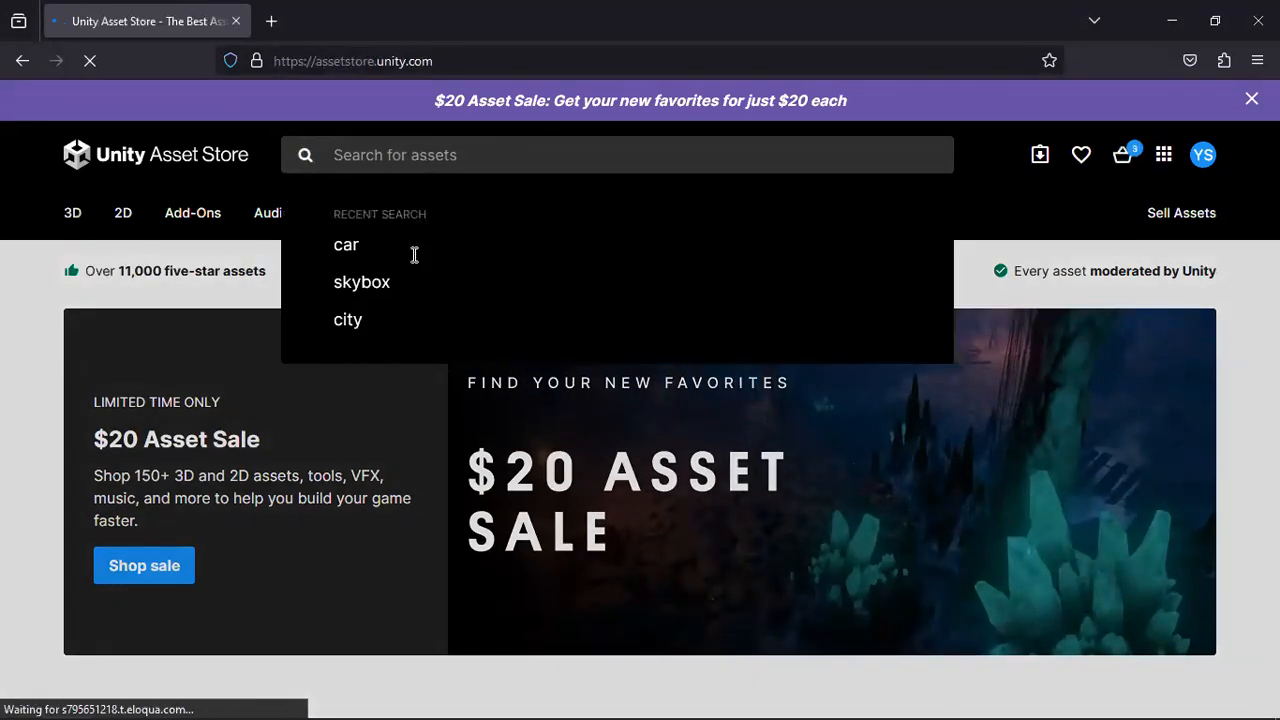
pyautogui.write('cat')
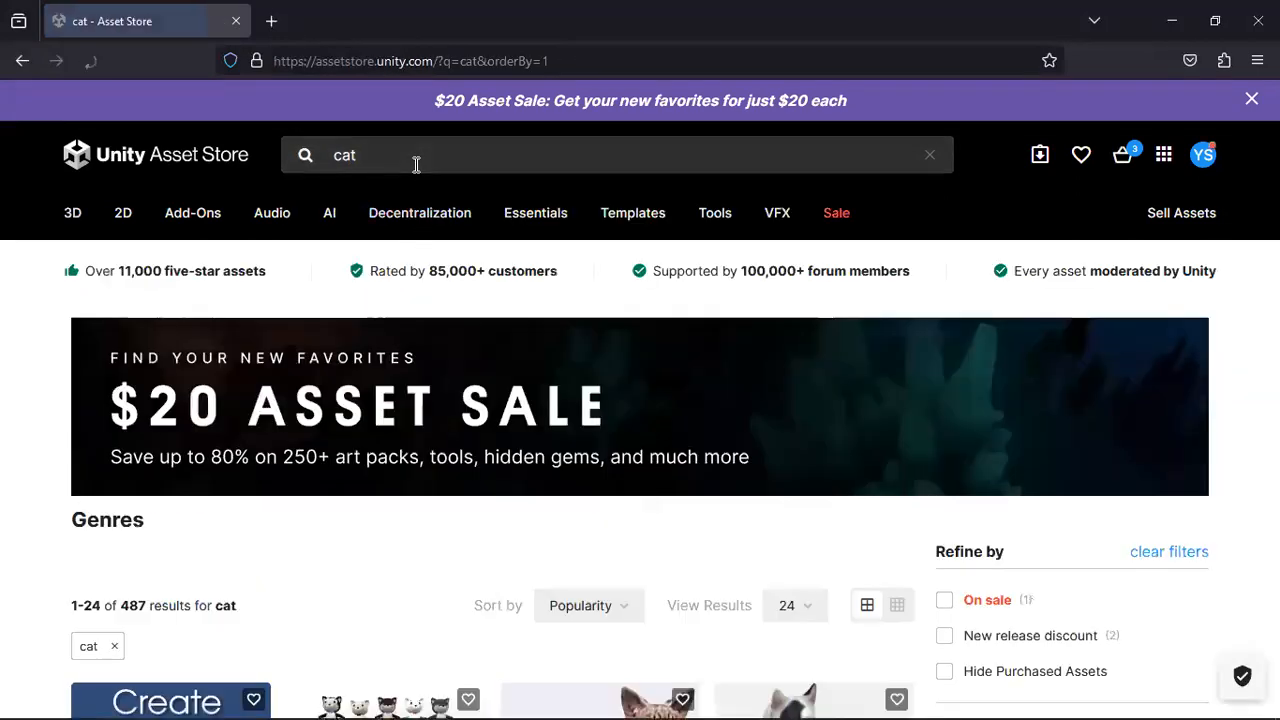
pyautogui.click(416, 165)
pyautogui.press('BackSpace')
pyautogui.write('r')
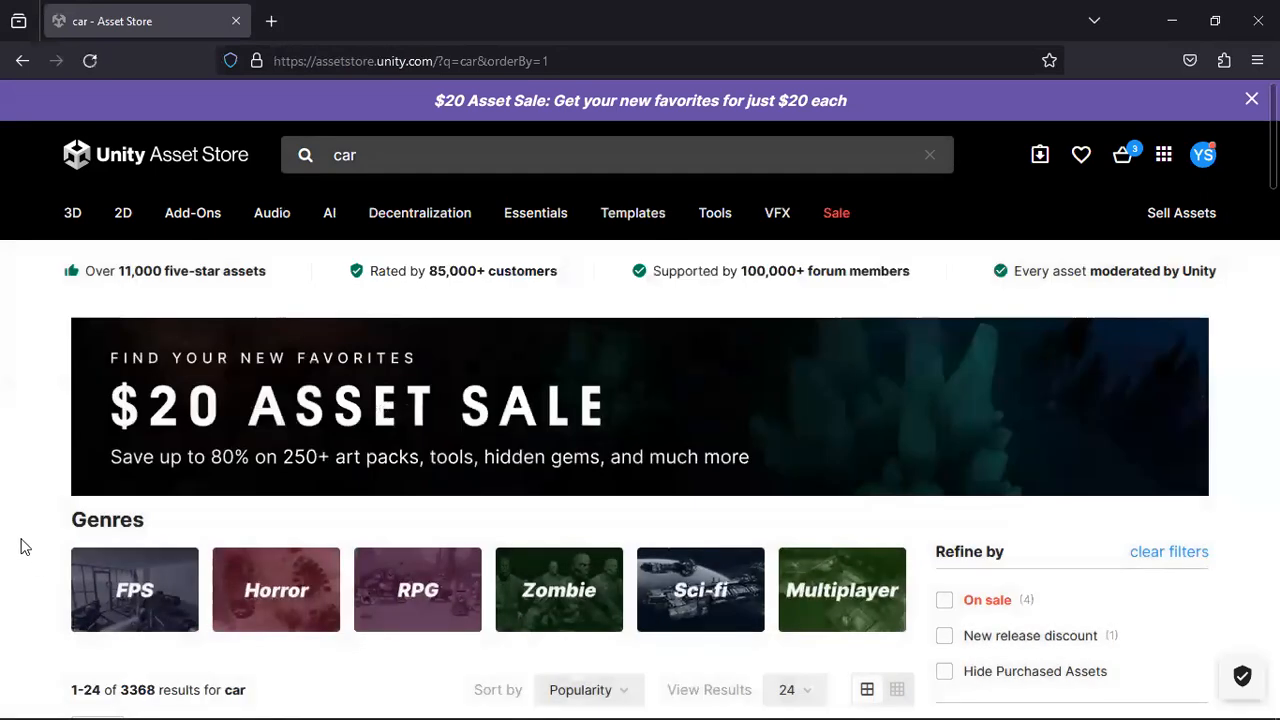
# Look over the car results and sort them by Price (Low to High).
pyautogui.scroll(-3, 24, 546)
pyautogui.scroll(-2, 26, 545)
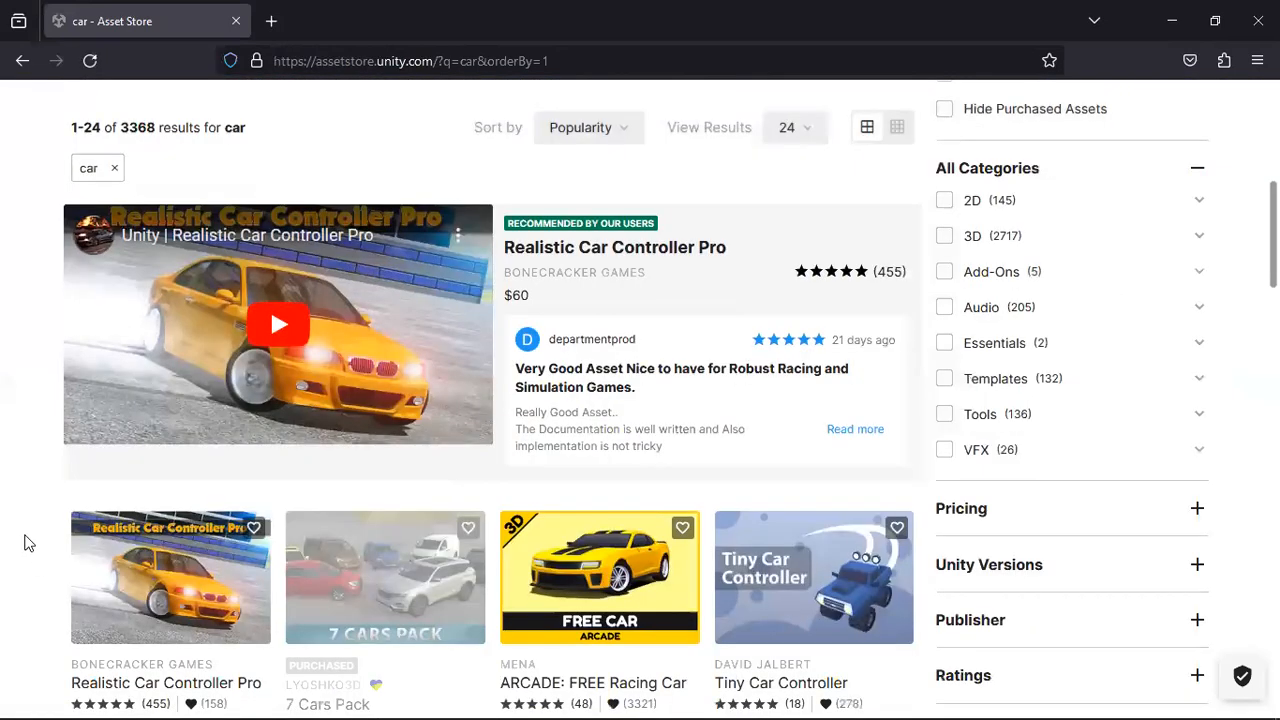
pyautogui.scroll(-2, 24, 546)
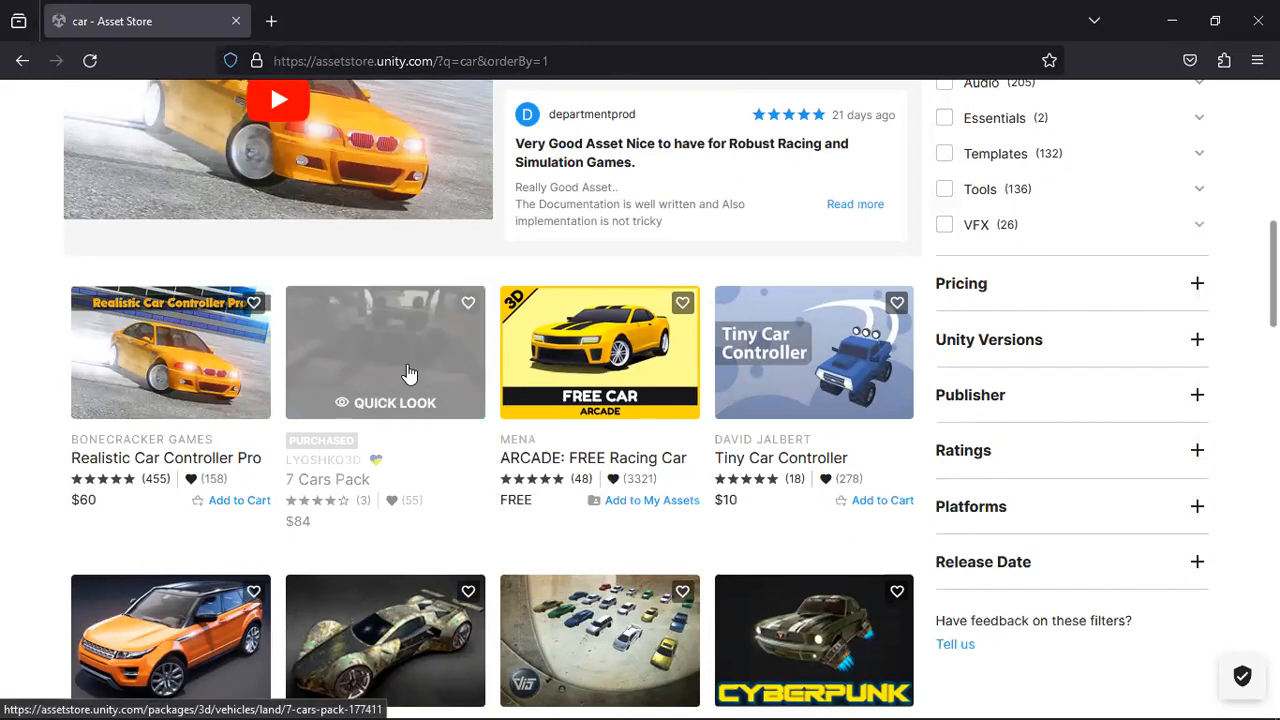
pyautogui.scroll(6, 600, 405)
pyautogui.scroll(-1, 605, 420)
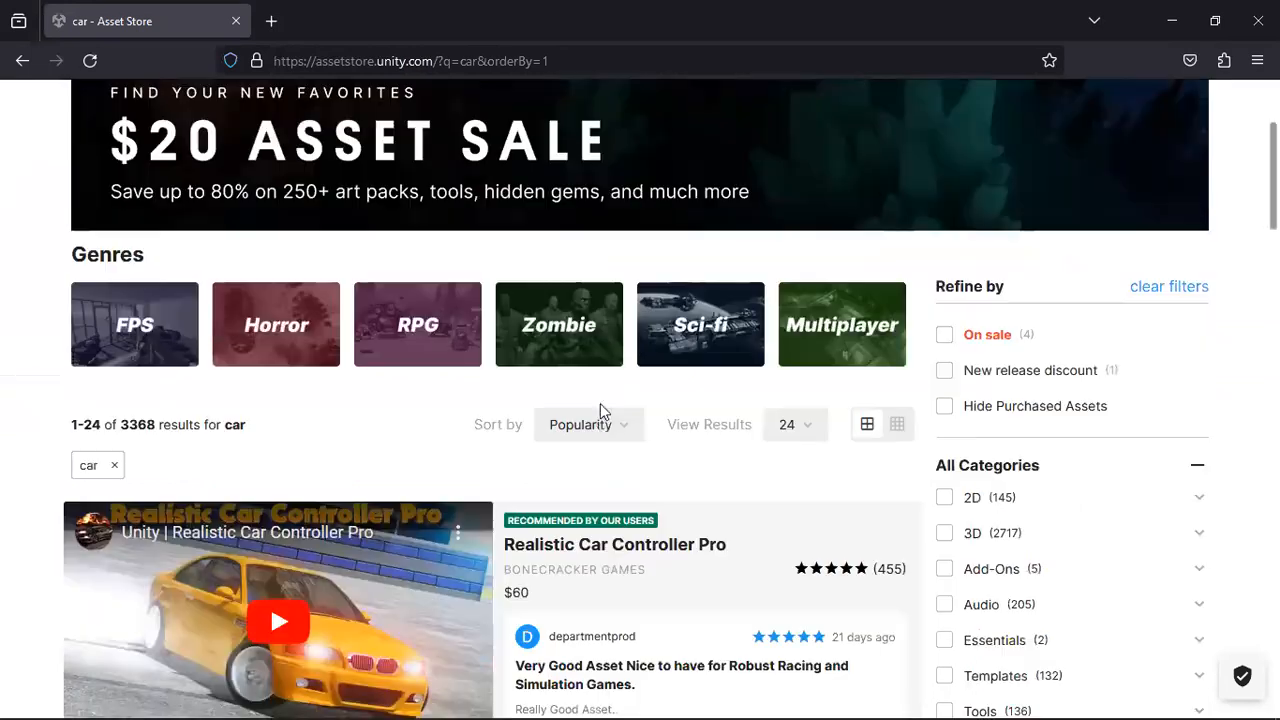
pyautogui.click(618, 425)
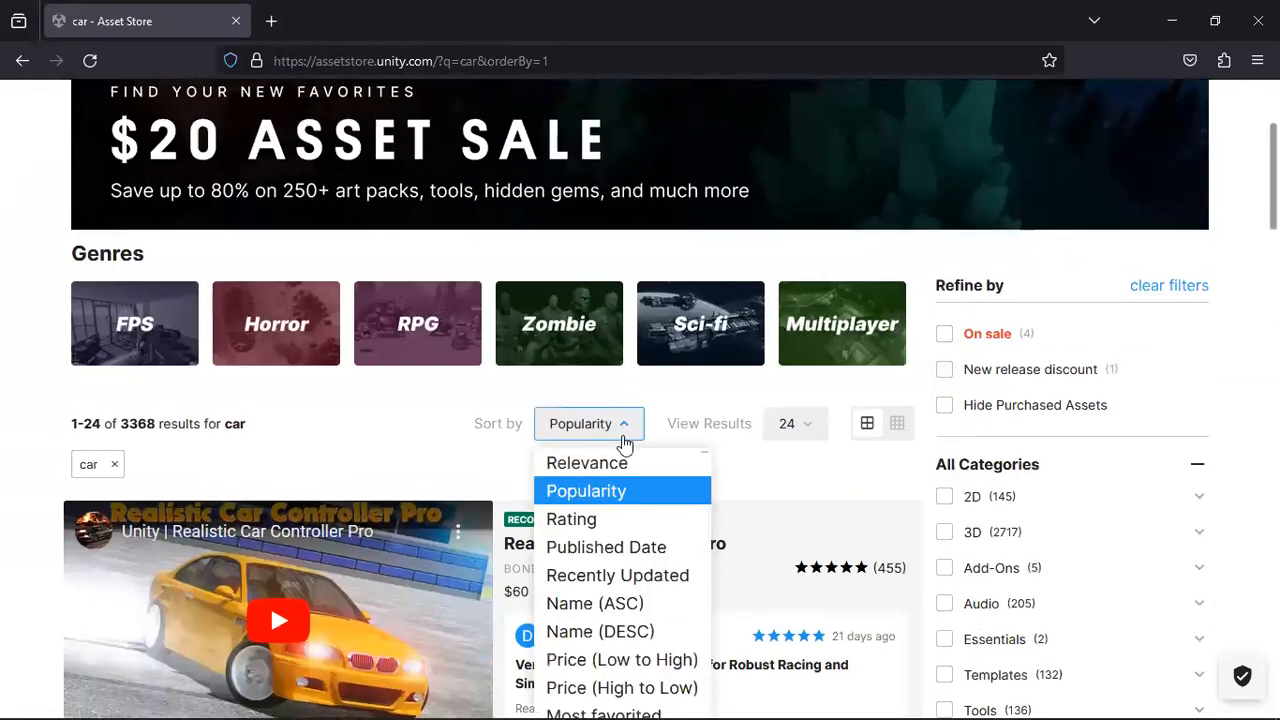
pyautogui.scroll(-2, 723, 428)
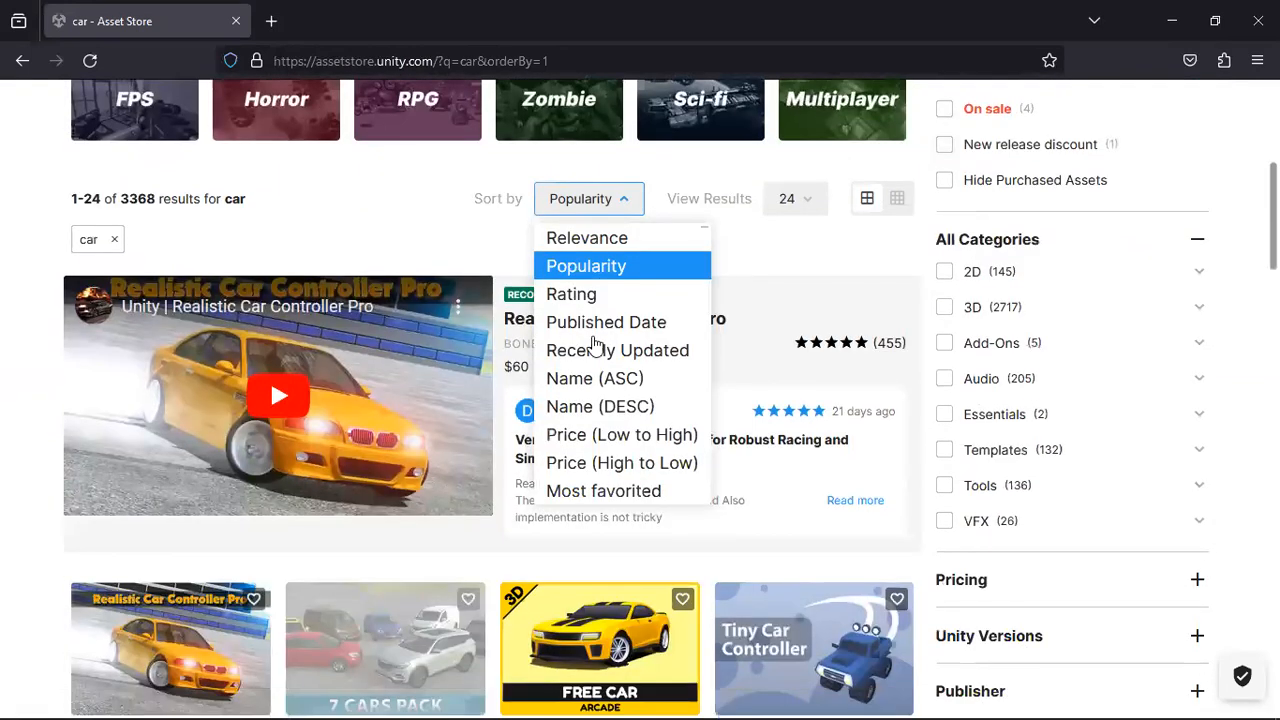
pyautogui.click(619, 436)
# Open the product page of the free asset "ARCADE: FREE Racing Car" from the sorted results.
pyautogui.scroll(-3, 619, 436)
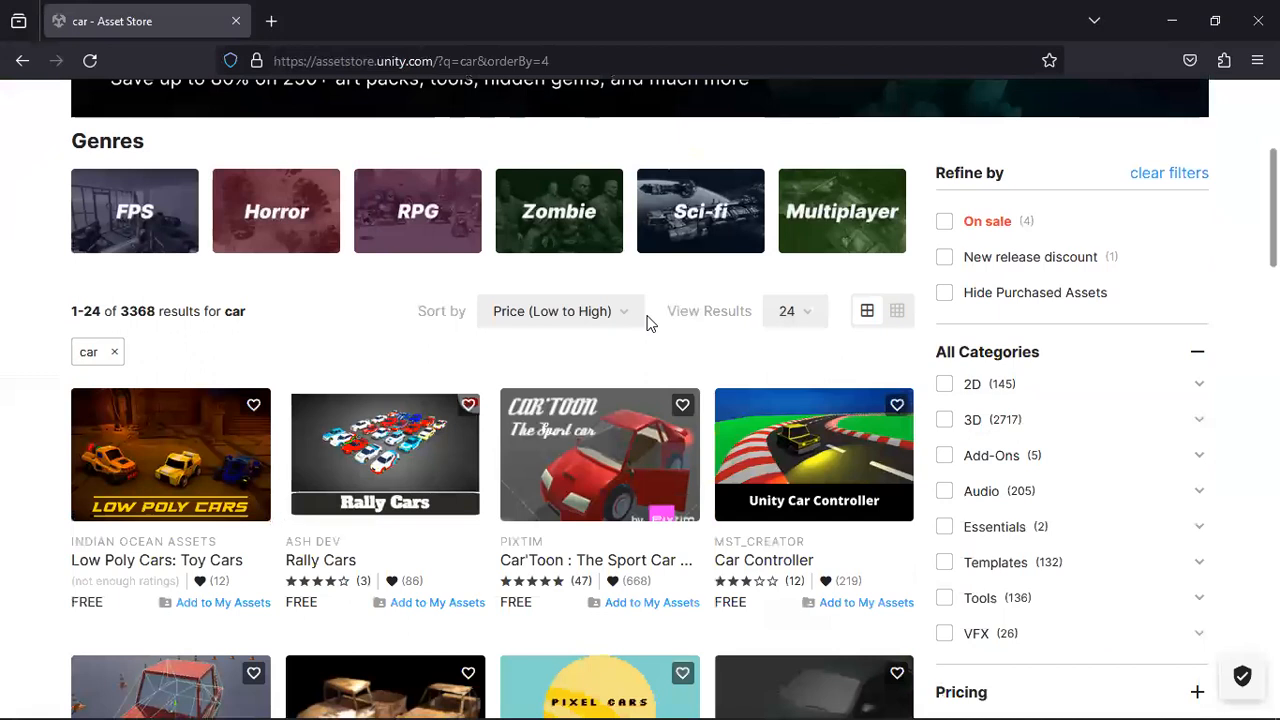
pyautogui.scroll(-1, 651, 323)
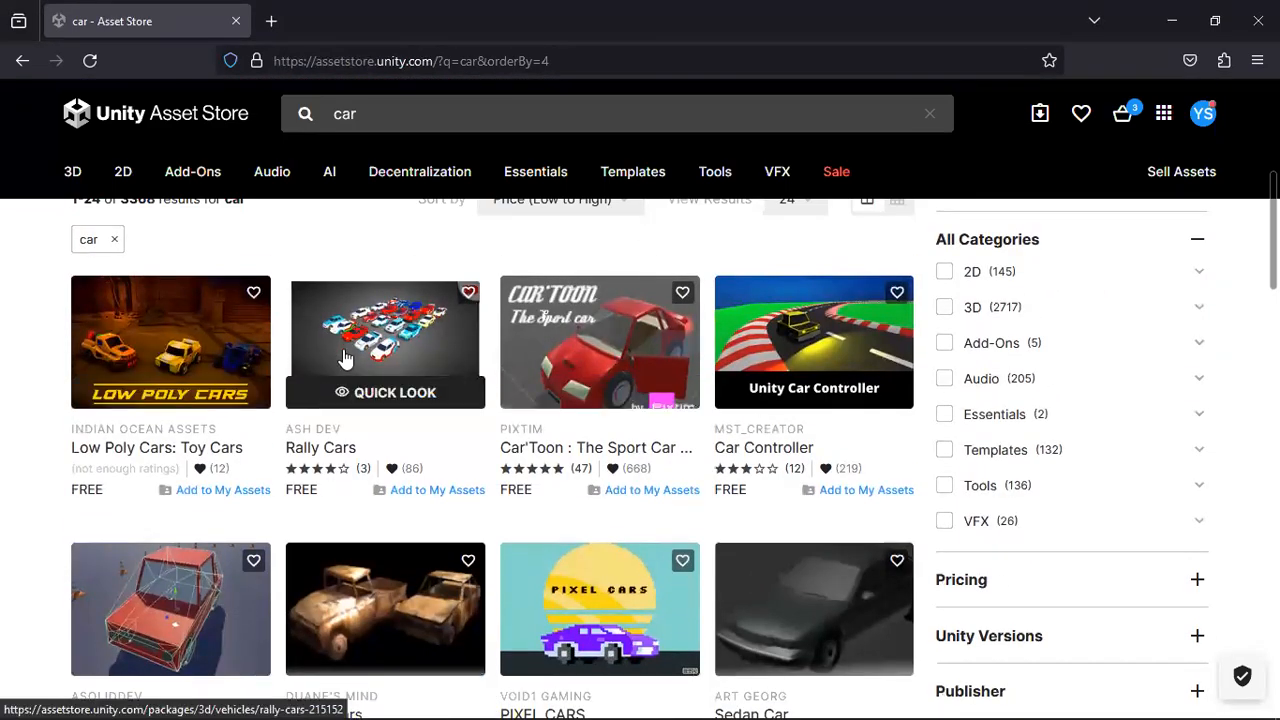
pyautogui.scroll(-2, 350, 360)
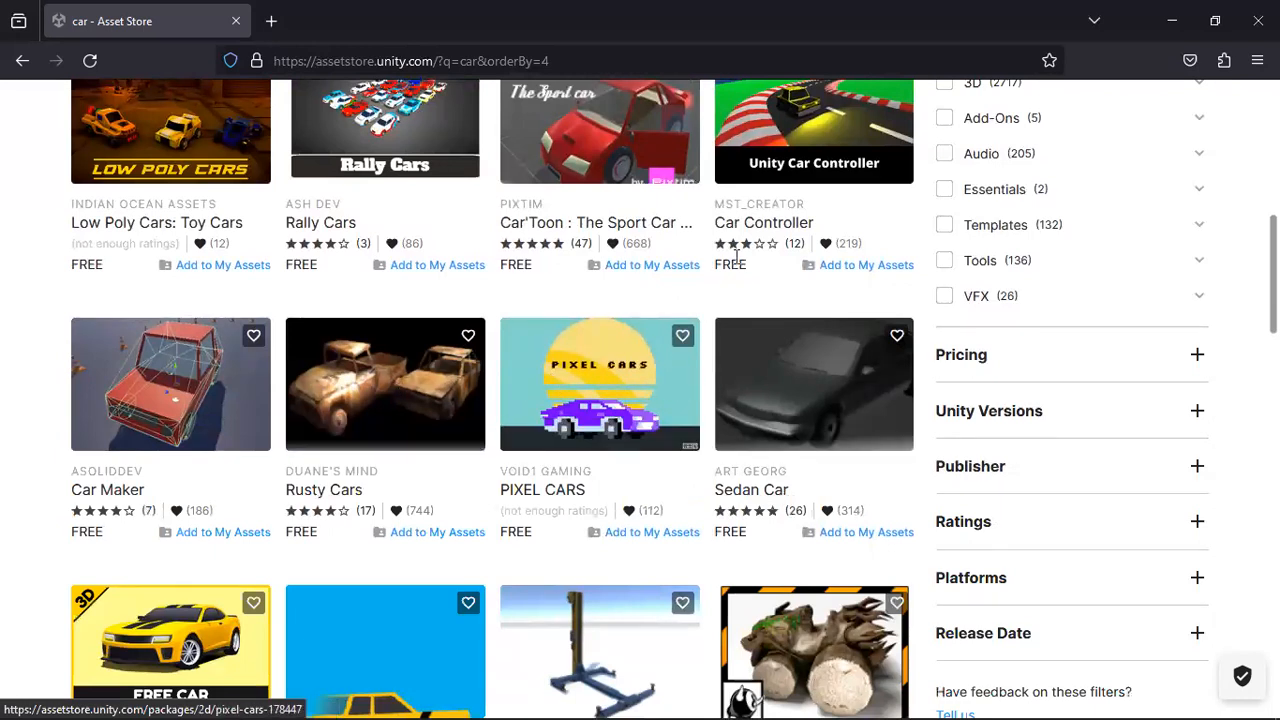
pyautogui.scroll(-2, 505, 442)
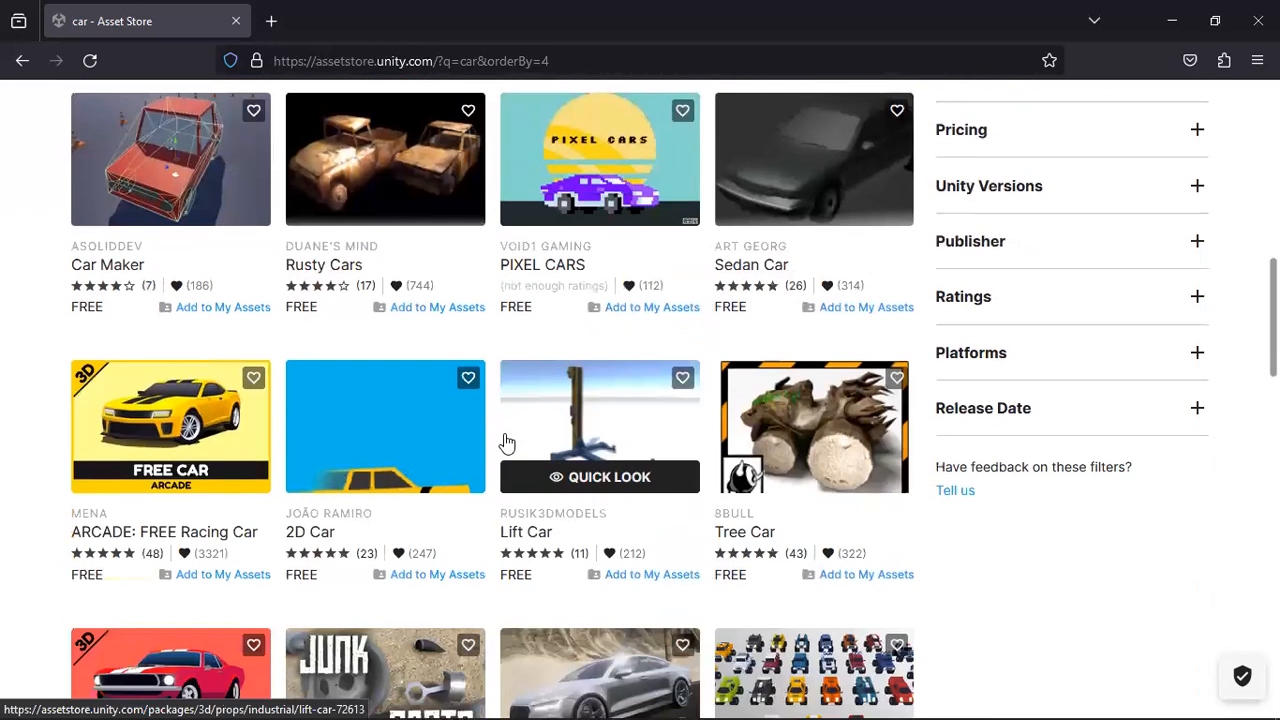
pyautogui.click(185, 427)
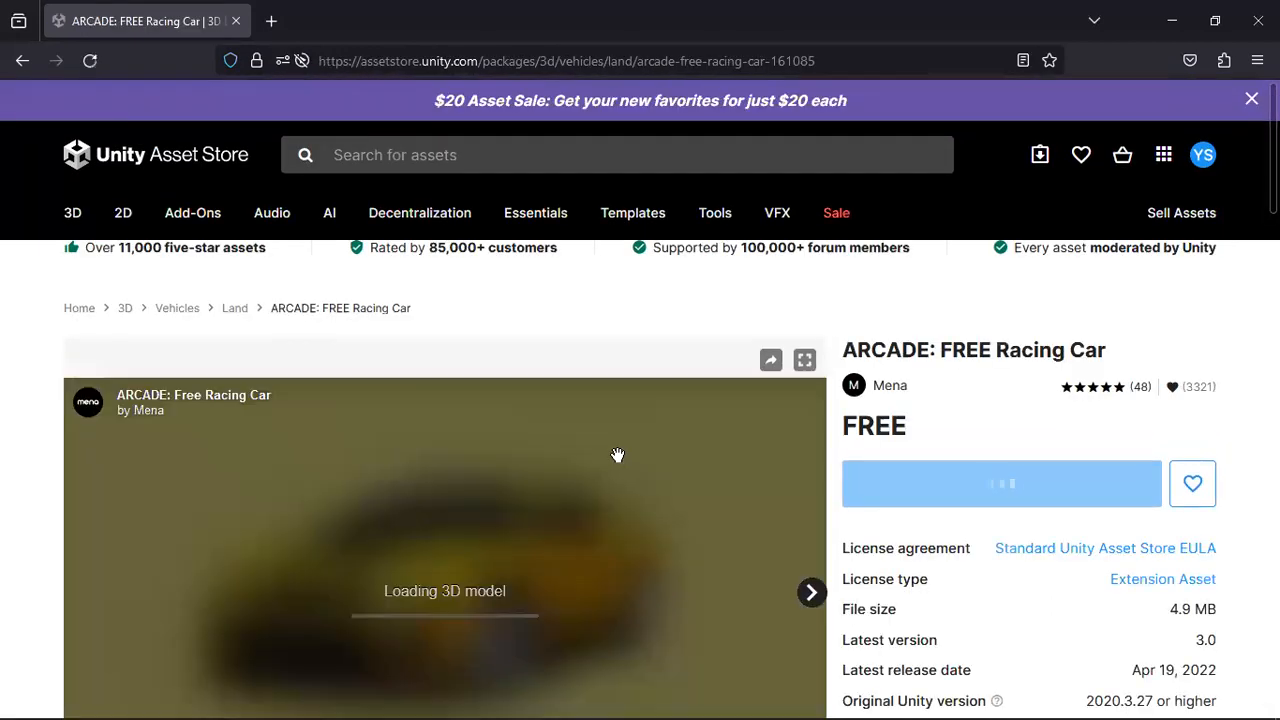
# Rotate the 3D preview of the ARCADE: FREE Racing Car to inspect the model from the side.
pyautogui.scroll(-2, 1069, 571)
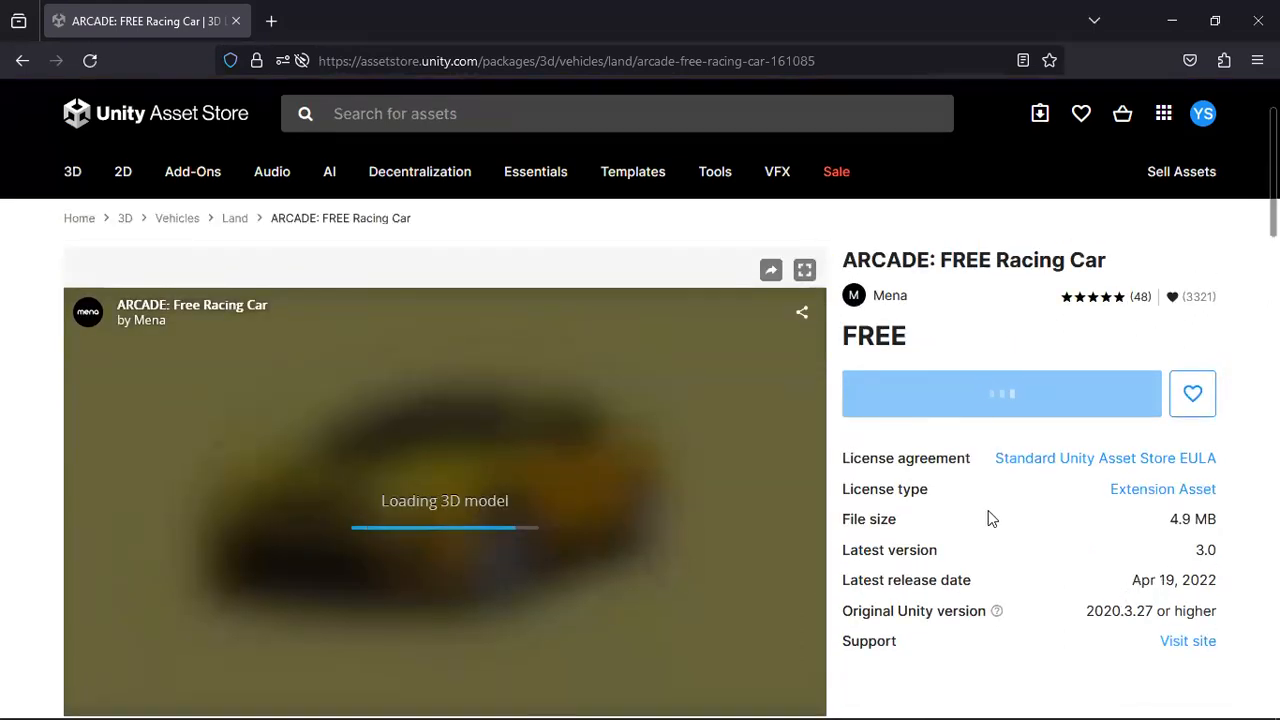
pyautogui.scroll(-1, 988, 510)
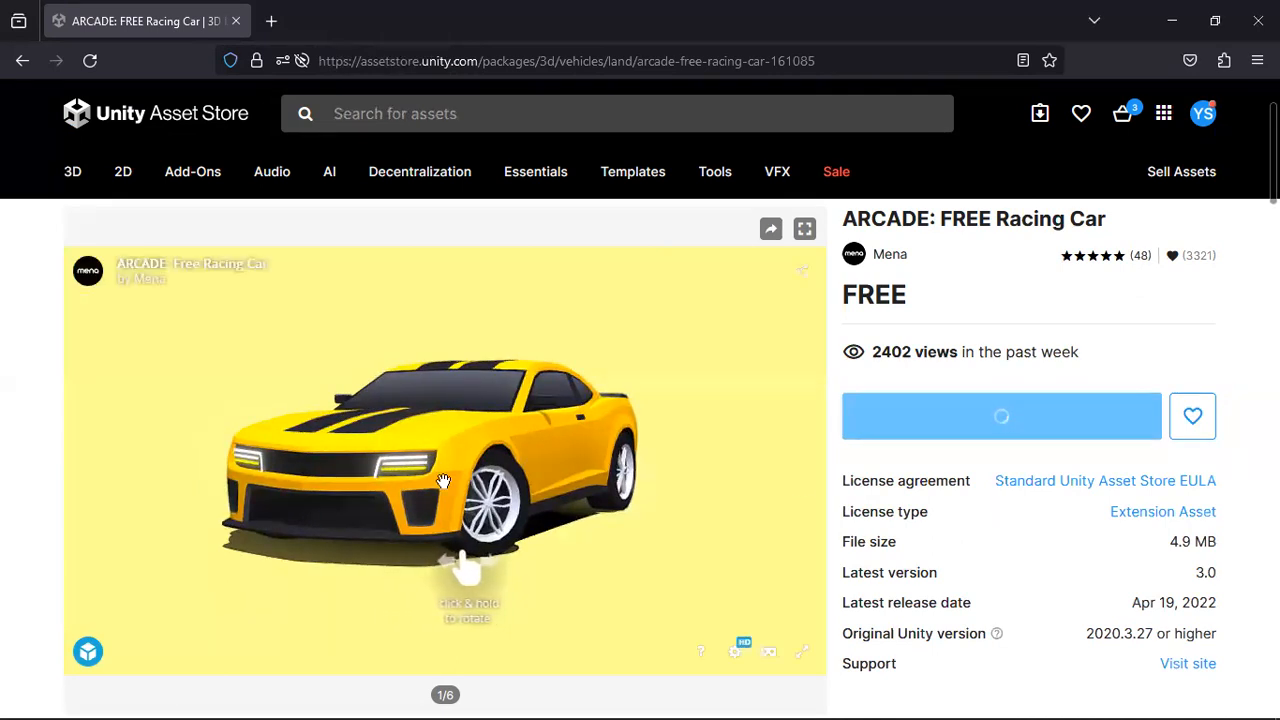
pyautogui.moveTo(764, 480); pyautogui.dragTo(463, 514)
pyautogui.click(772, 548)
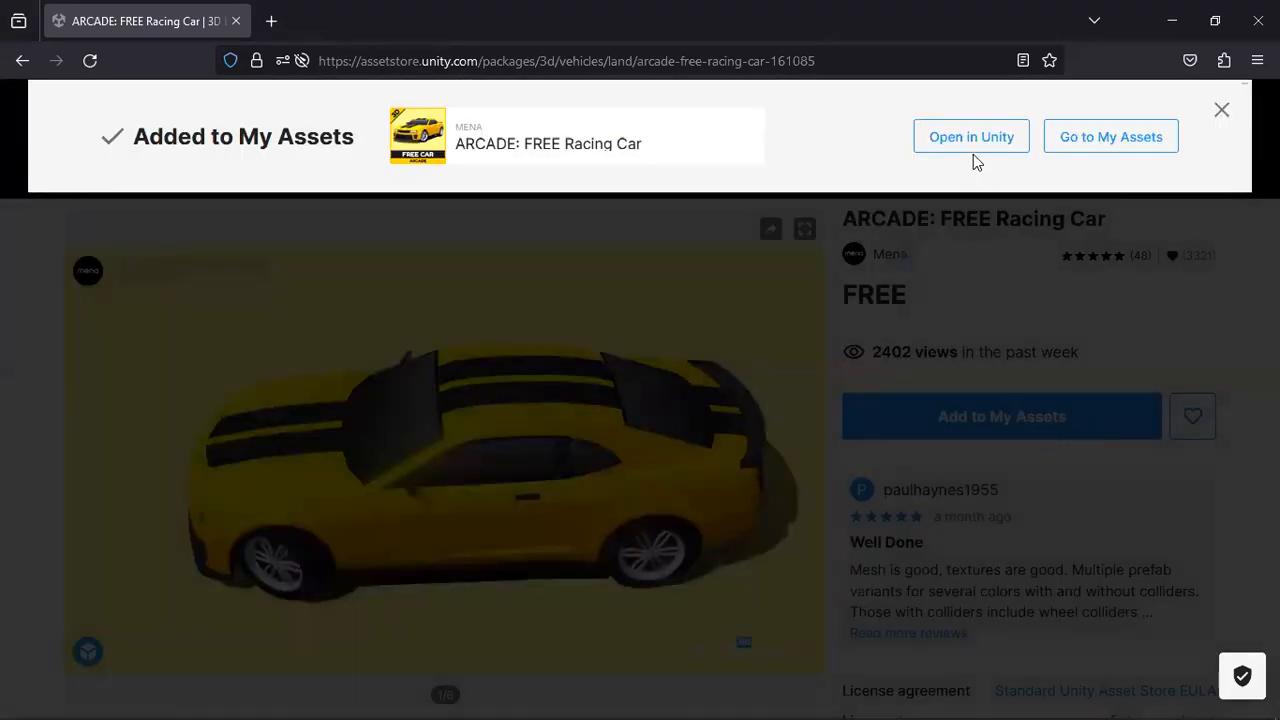
# Add ARCADE: FREE Racing Car to My Assets, allow its link to open in the Unity Editor, and view its Package Manager details.
pyautogui.click(973, 140)
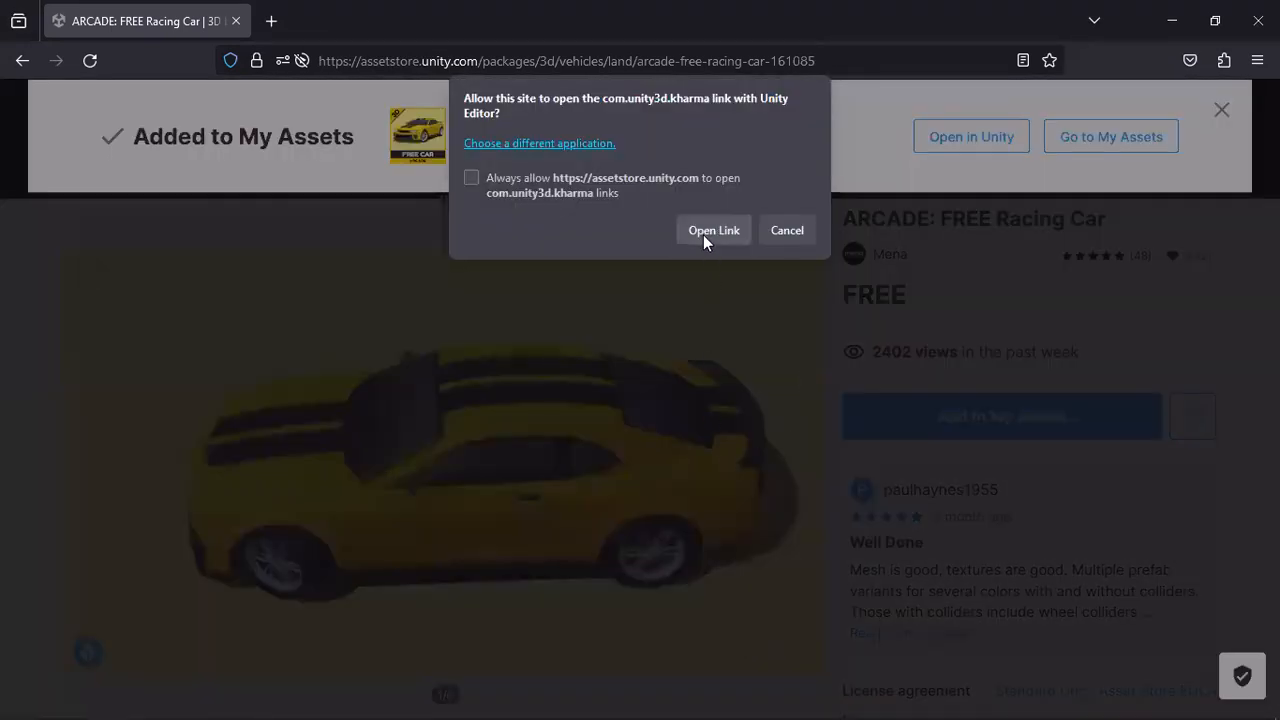
pyautogui.click(701, 228)
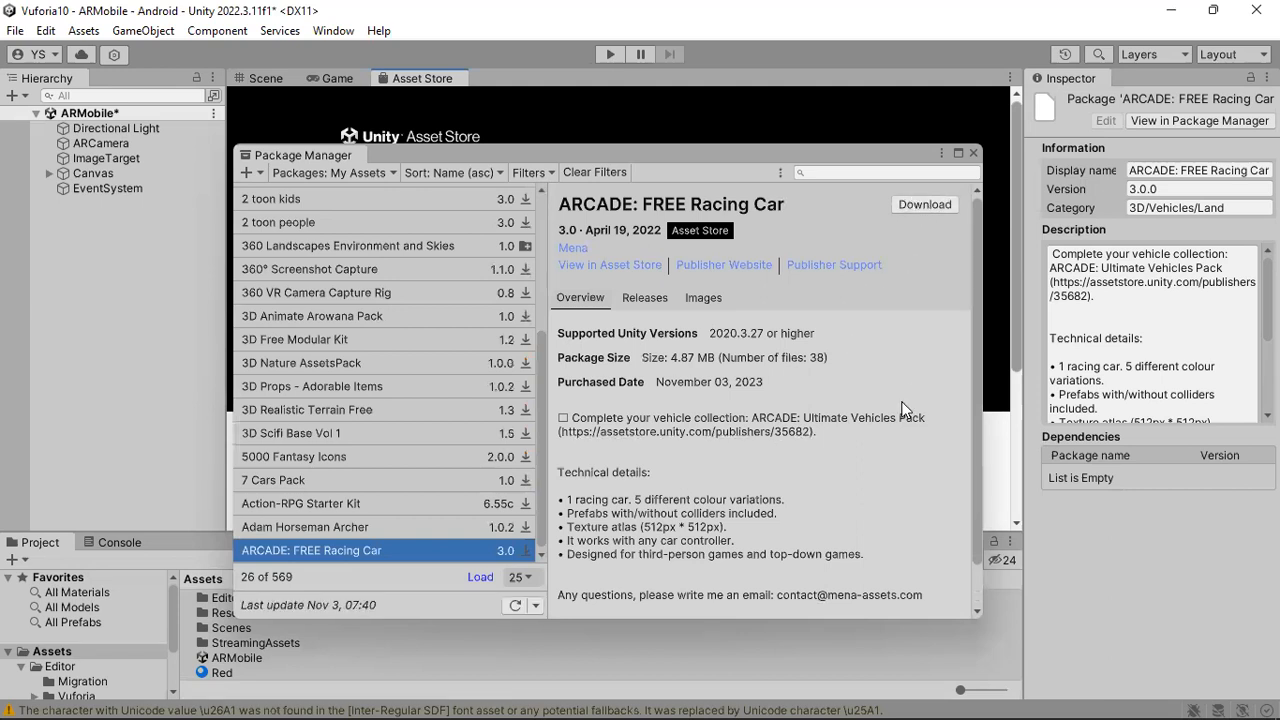
pyautogui.scroll(-1, 903, 409)
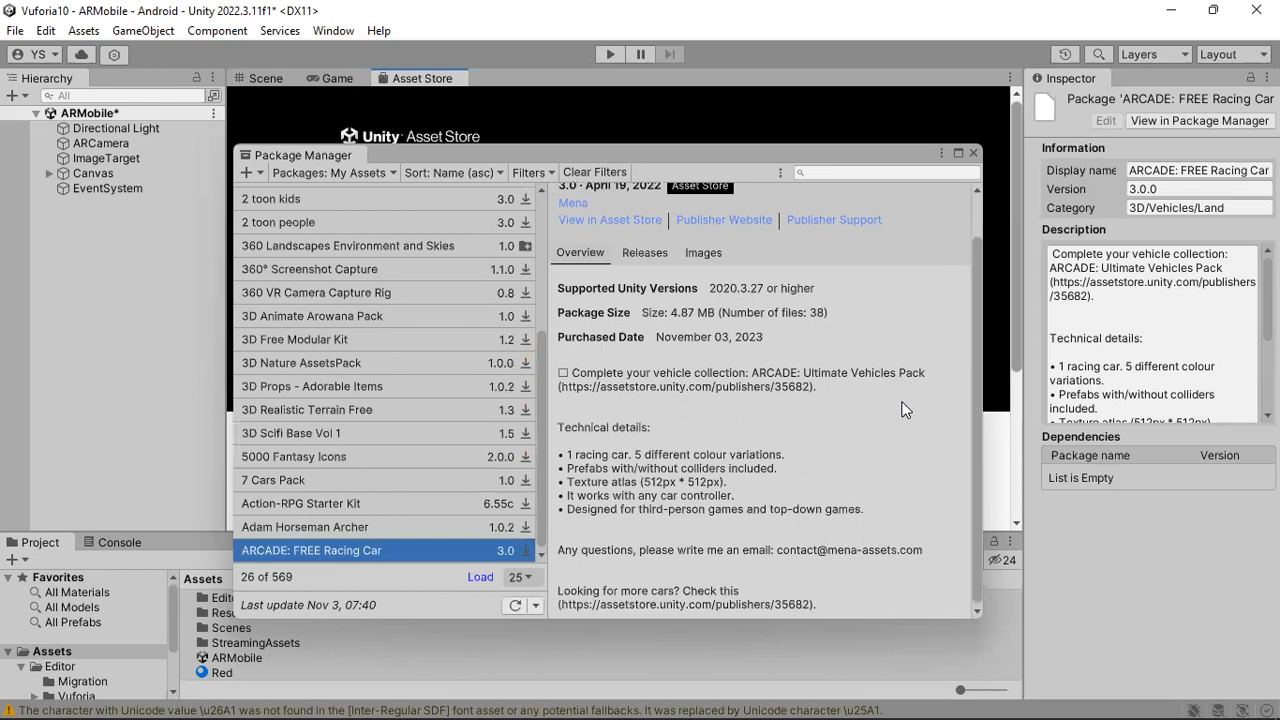
# Download ARCADE: FREE Racing Car, import all of its files into the project, and close the Package Manager.
pyautogui.scroll(1, 881, 416)
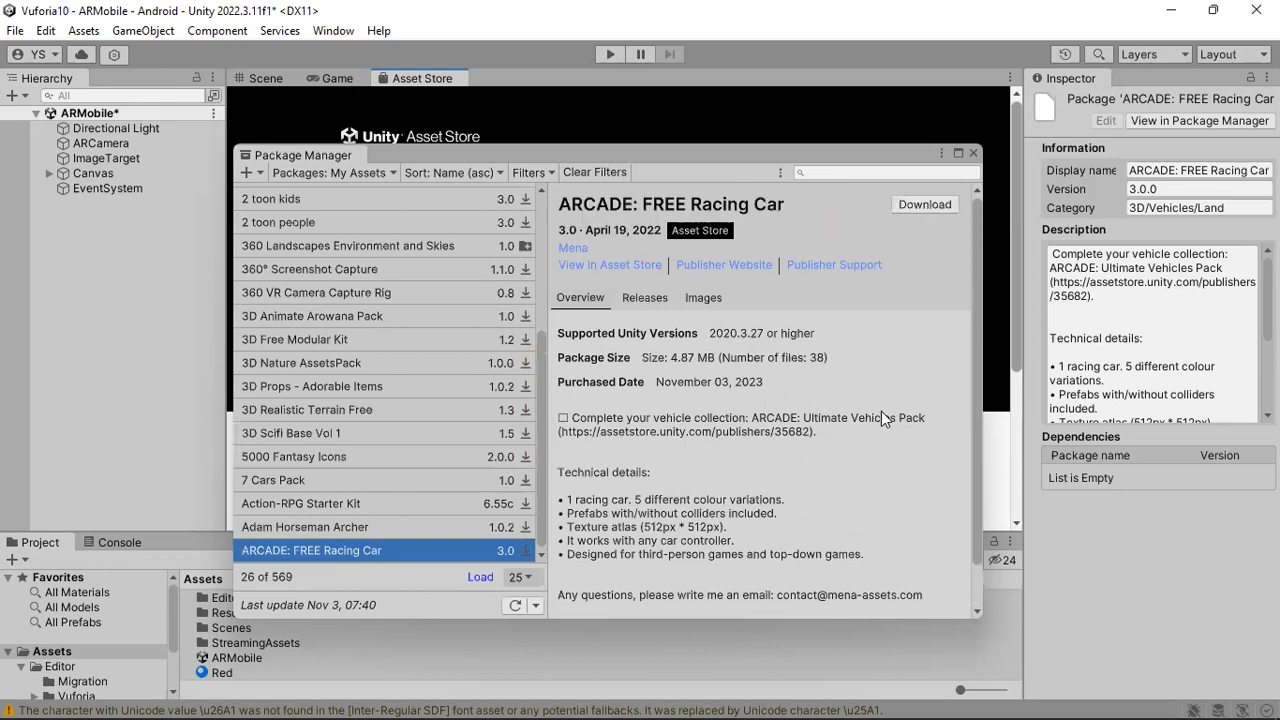
pyautogui.click(924, 208)
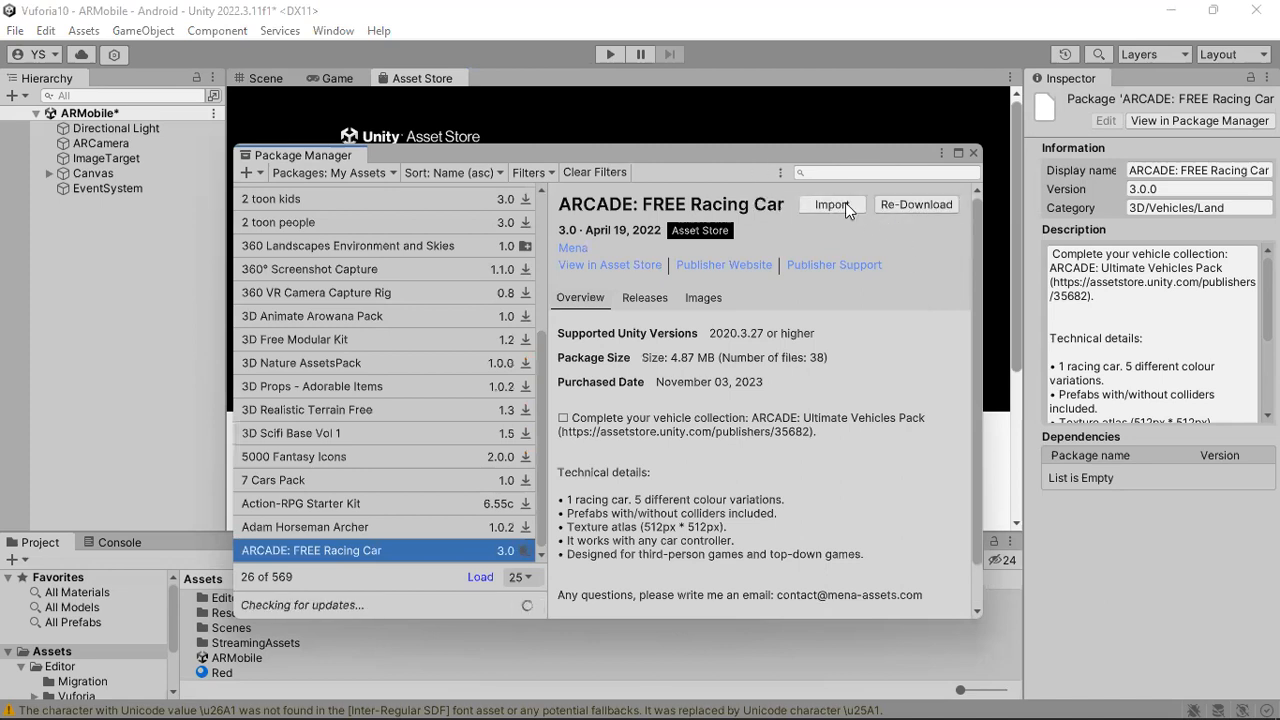
pyautogui.click(845, 203)
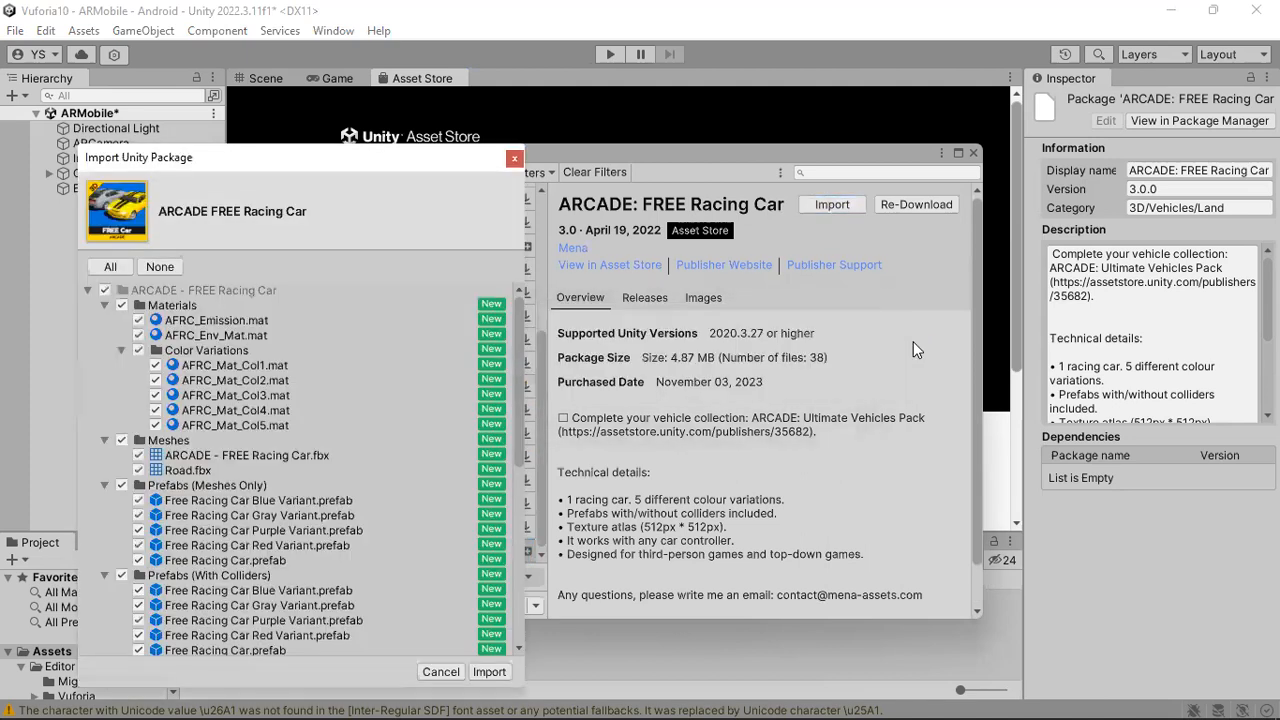
pyautogui.click(489, 671)
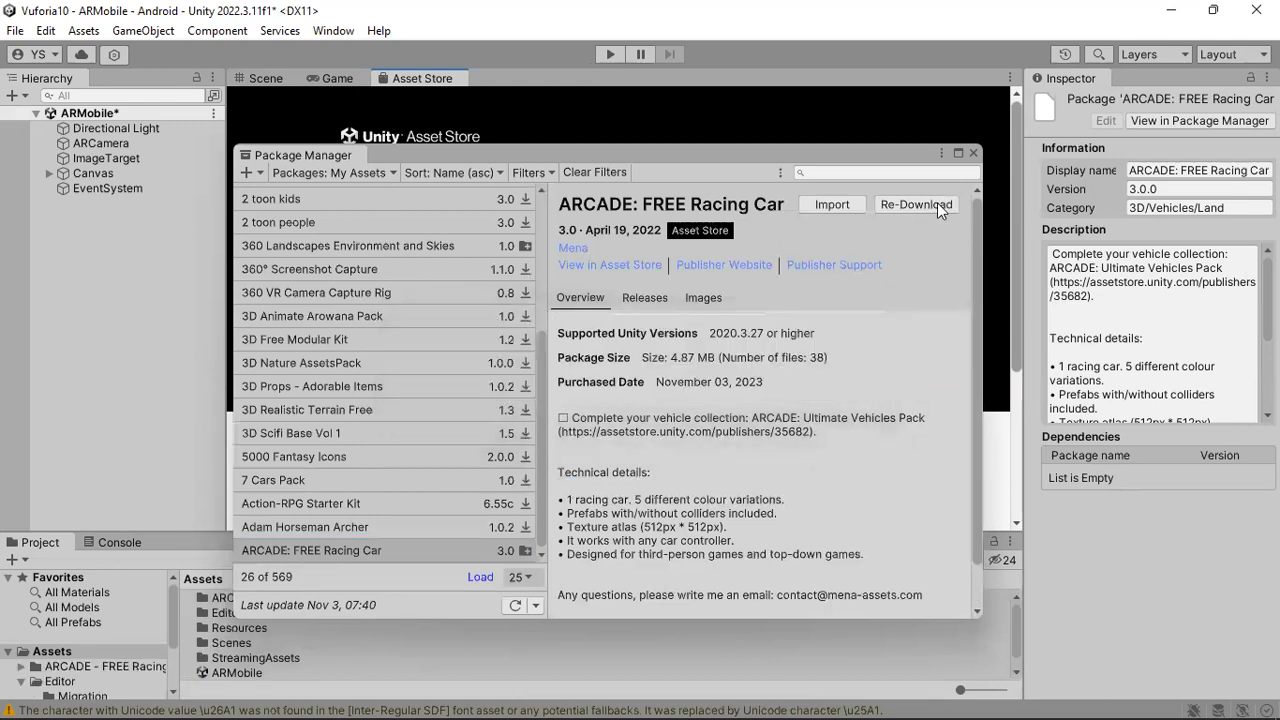
pyautogui.click(973, 152)
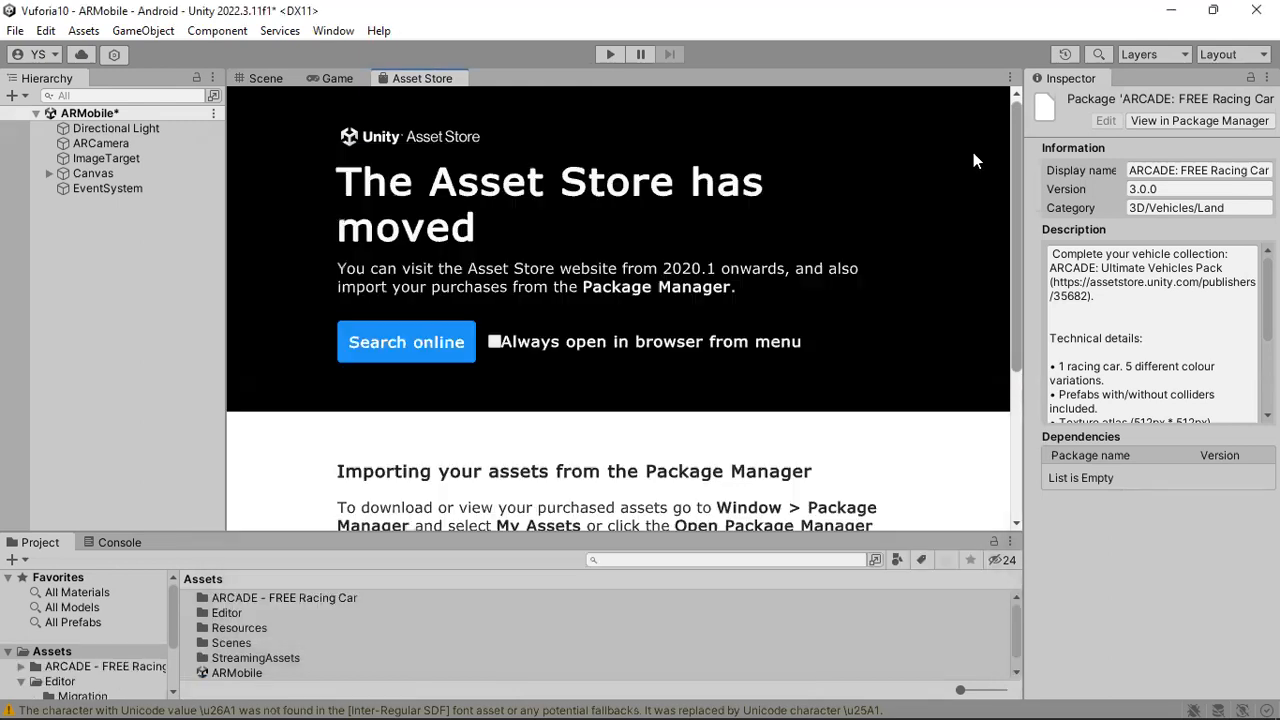
# Return to the Scene view and move ImageTarget below EventSystem at the end of the hierarchy.
pyautogui.click(258, 78)
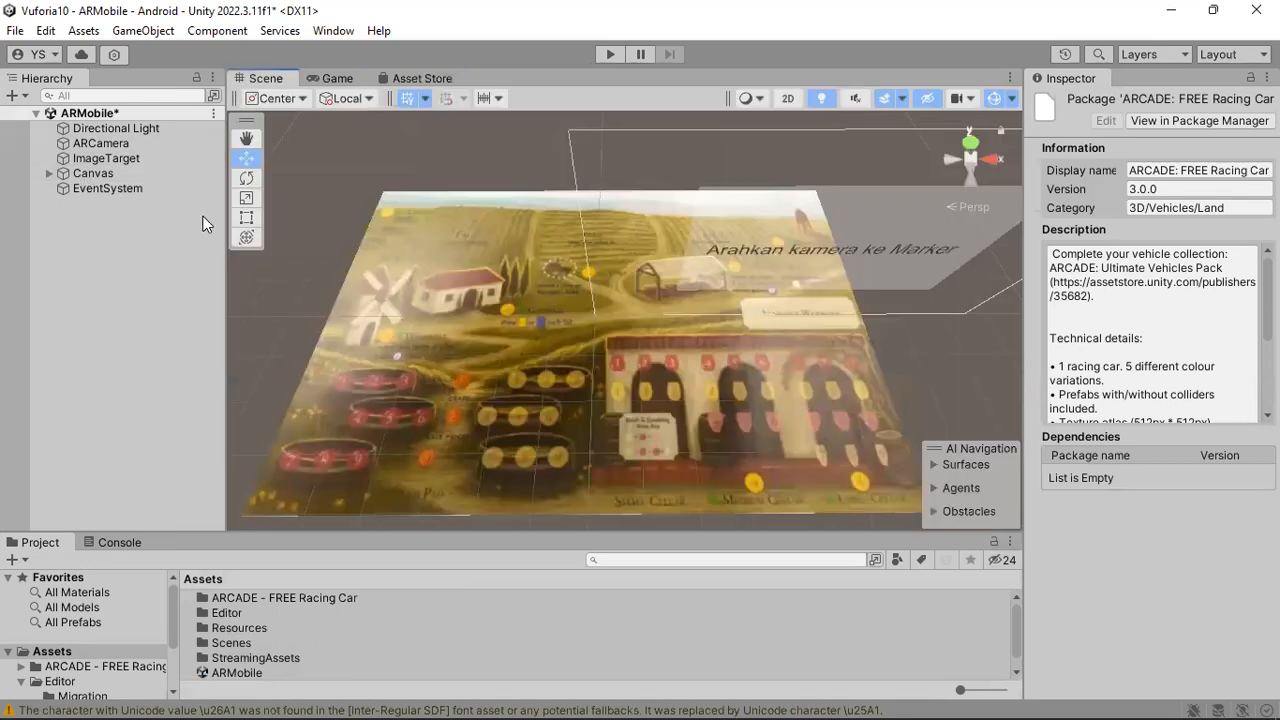
pyautogui.moveTo(122, 158); pyautogui.dragTo(130, 203)
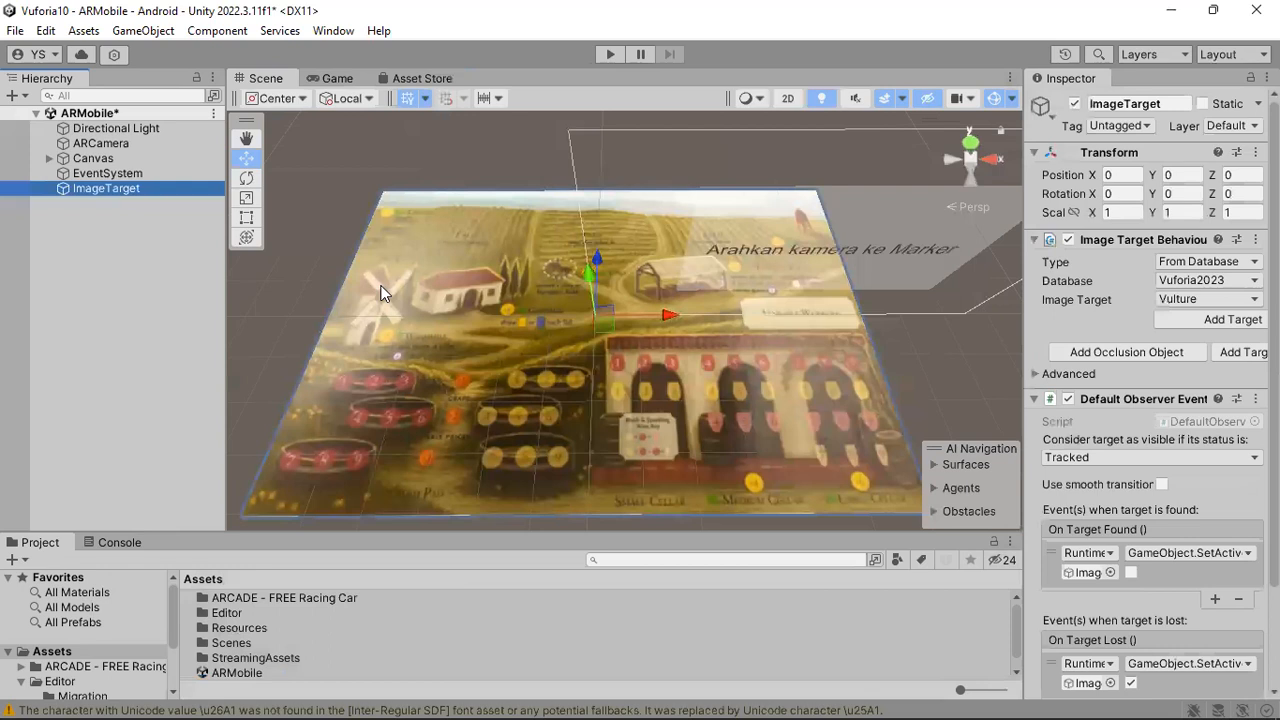
pyautogui.moveTo(749, 434); pyautogui.dragTo(752, 330, button='right')
pyautogui.moveTo(728, 325); pyautogui.dragTo(746, 185, button='middle')
pyautogui.moveTo(638, 331); pyautogui.dragTo(659, 340, button='right')
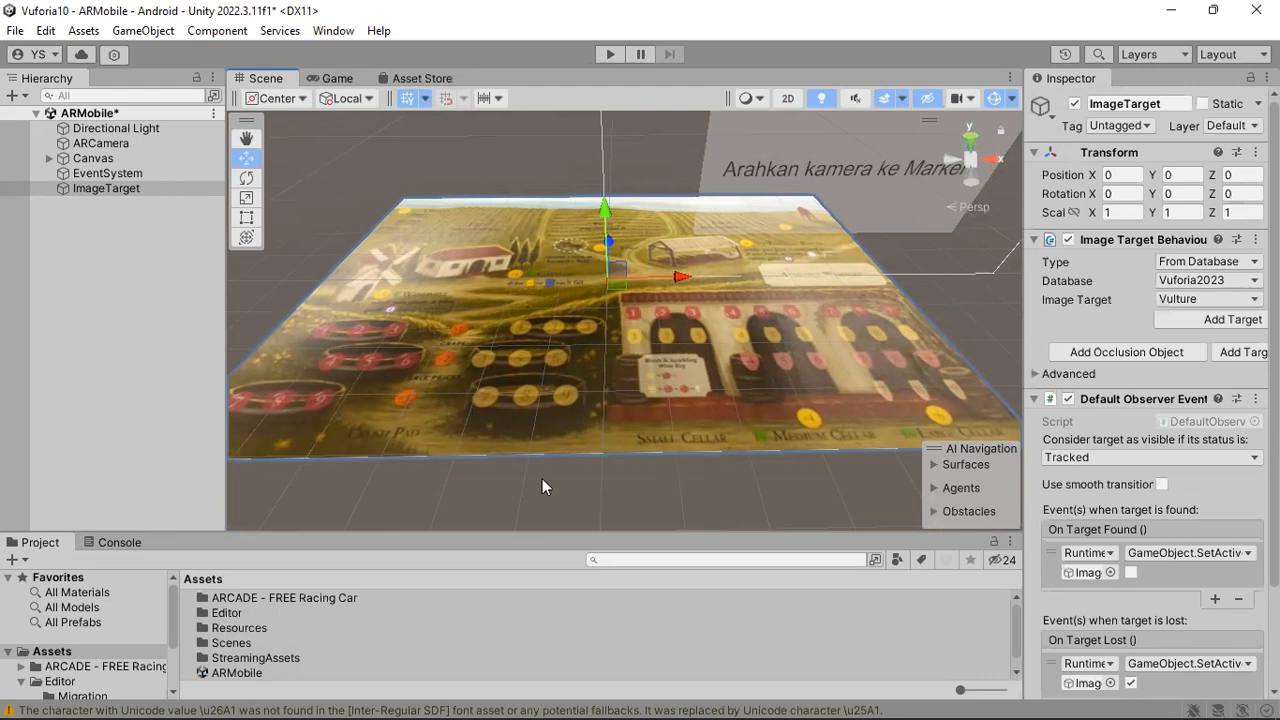
# Place the Free Racing Car prefab from the asset's Prefabs (Meshes Only) folder onto the image target in the scene.
pyautogui.doubleClick(251, 597)
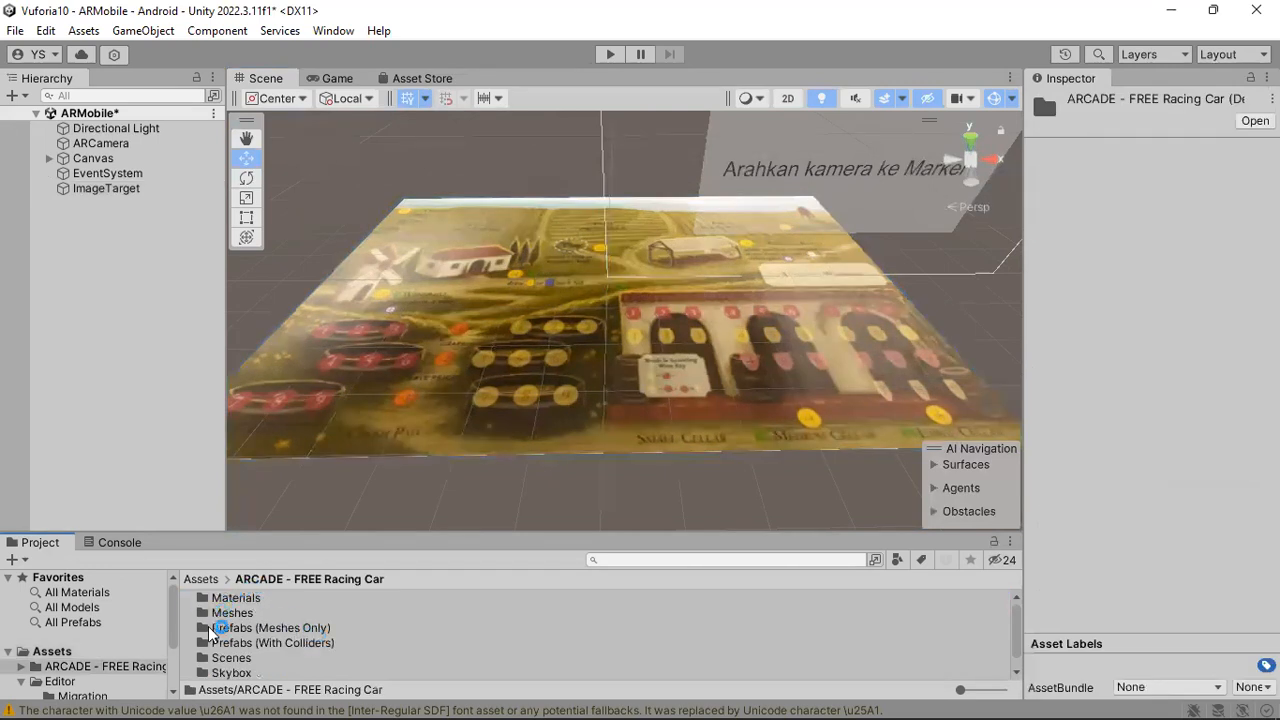
pyautogui.scroll(-1, 280, 638)
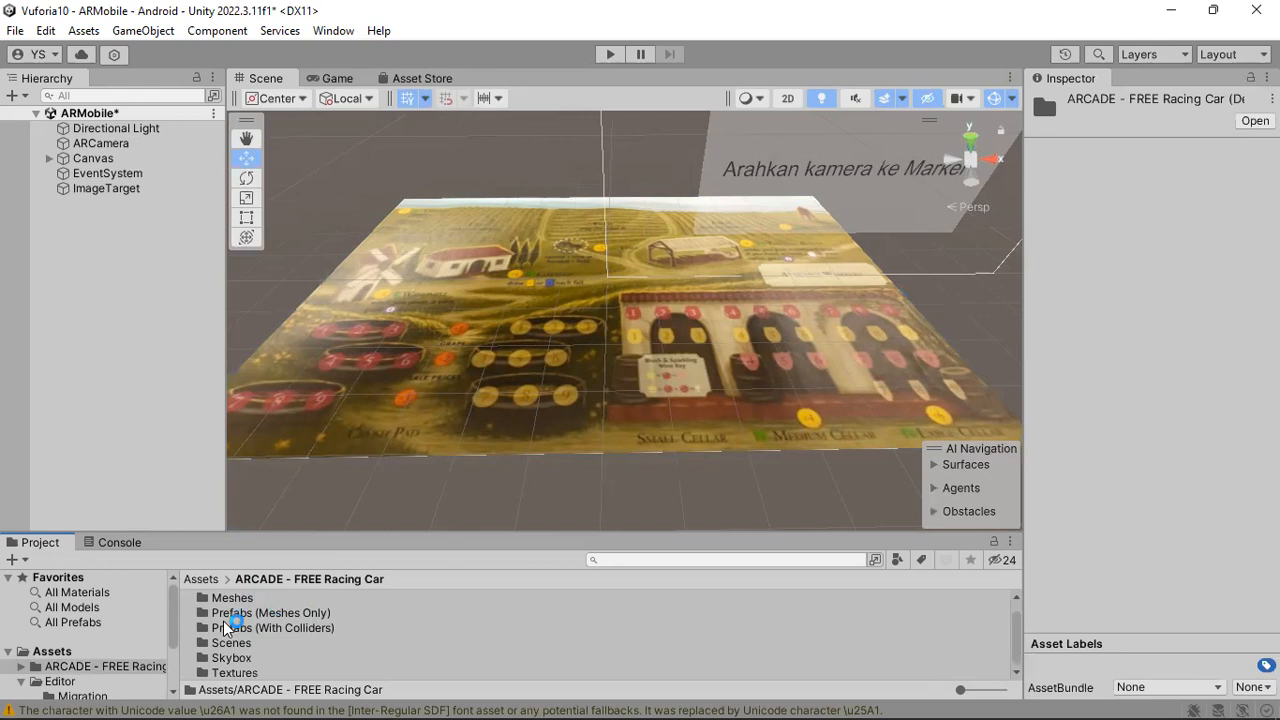
pyautogui.doubleClick(258, 614)
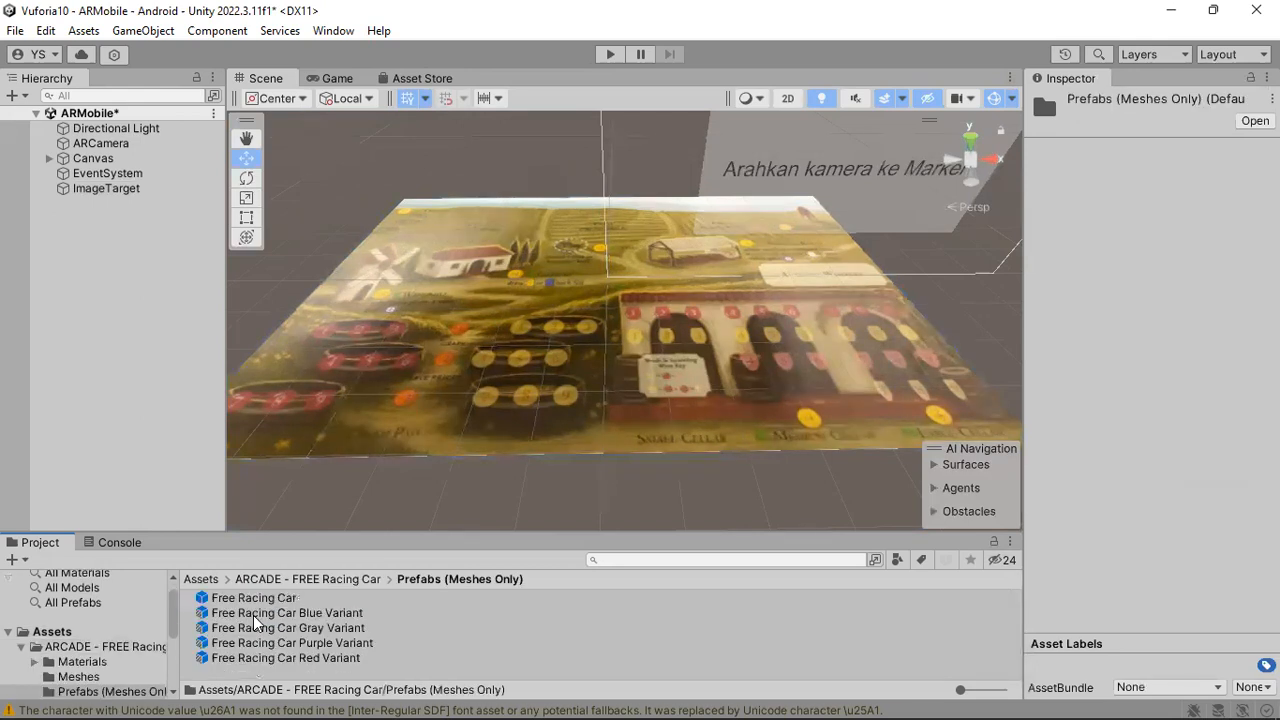
pyautogui.moveTo(258, 604); pyautogui.dragTo(609, 318)
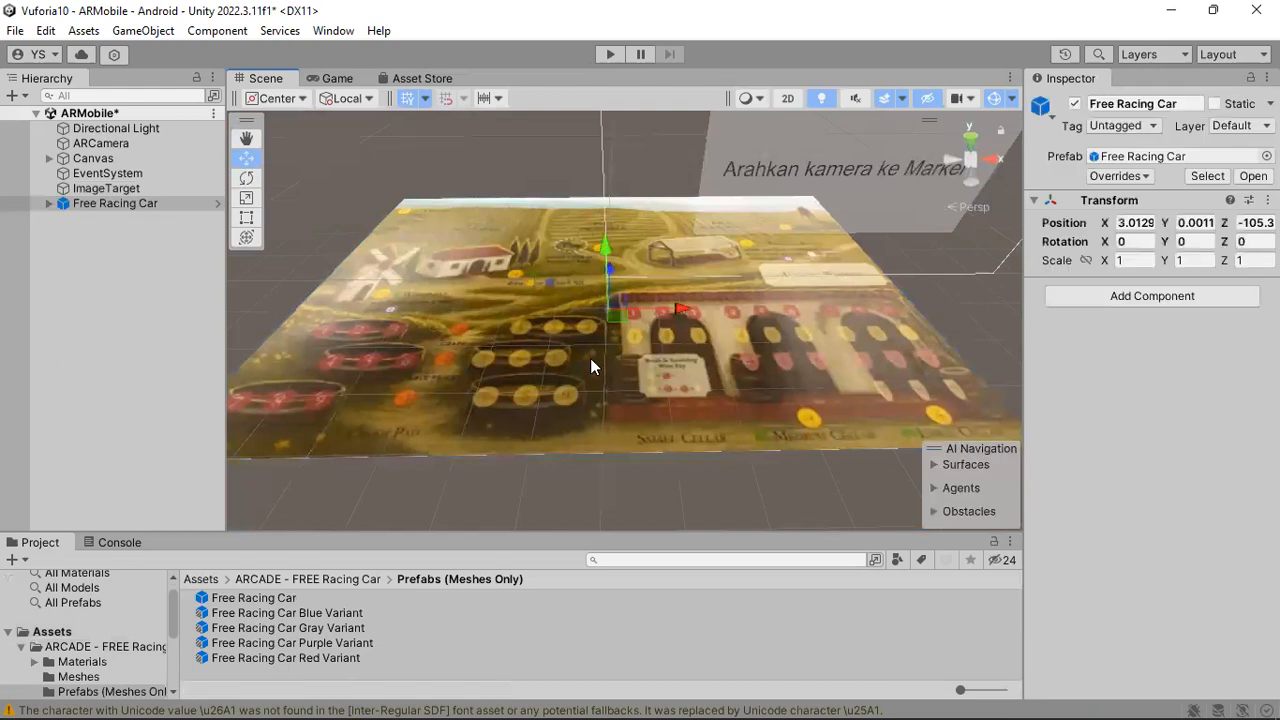
# Scale Free Racing Car uniformly to about 122 so that it is large enough for the image target.
pyautogui.click(247, 198)
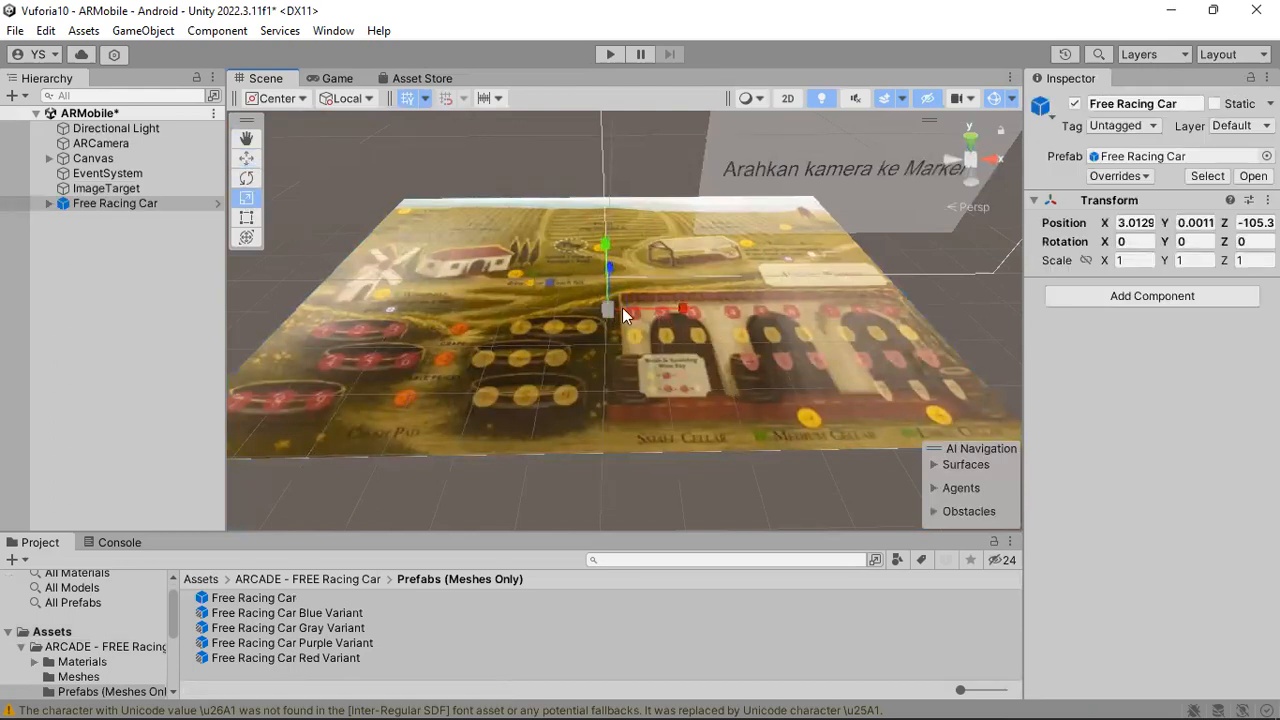
pyautogui.moveTo(609, 309); pyautogui.dragTo(763, 139)
pyautogui.moveTo(610, 308); pyautogui.dragTo(725, 175)
pyautogui.moveTo(609, 309); pyautogui.dragTo(632, 269)
pyautogui.moveTo(542, 233); pyautogui.dragTo(607, 228)
# Move Free Racing Car to Y -2 and Z -60 so that its wheels rest on the image target.
pyautogui.press('w')
pyautogui.moveTo(680, 297); pyautogui.dragTo(519, 213, button='right')
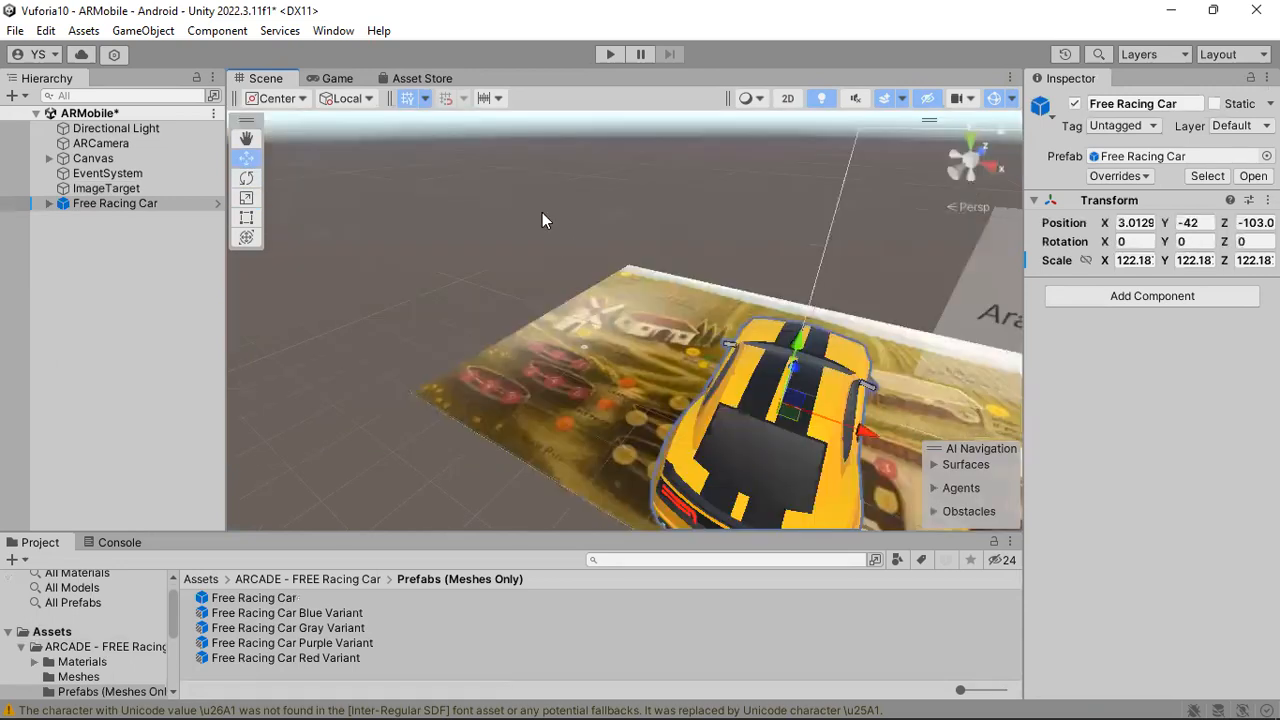
pyautogui.moveTo(542, 212); pyautogui.dragTo(485, 157, button='middle')
pyautogui.moveTo(485, 157); pyautogui.dragTo(478, 131)
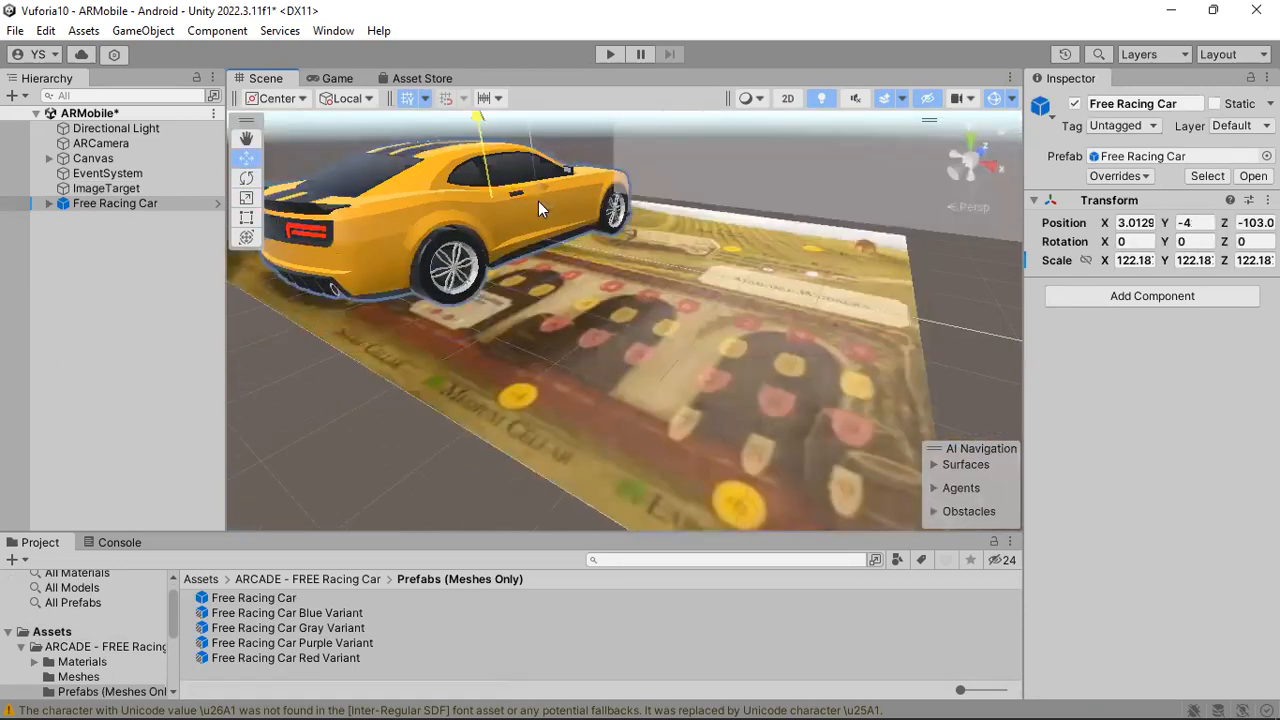
pyautogui.moveTo(538, 201); pyautogui.dragTo(557, 193)
pyautogui.moveTo(528, 288); pyautogui.dragTo(632, 343, button='middle')
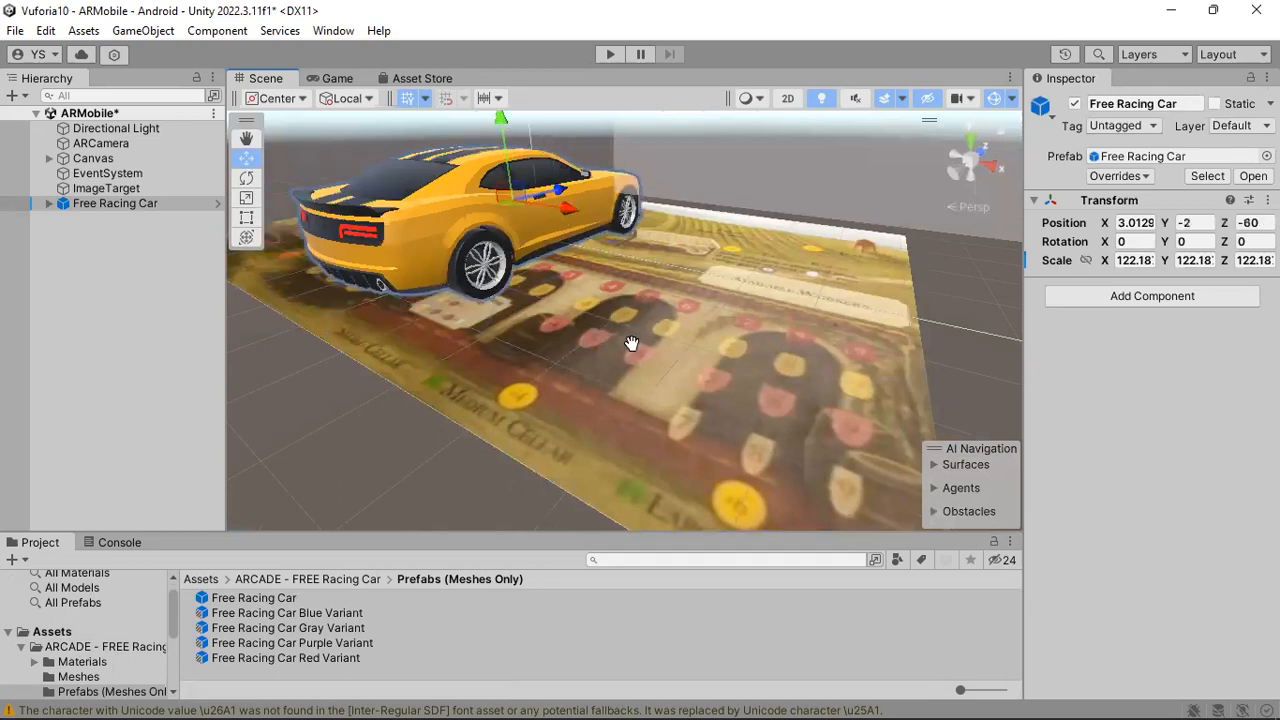
# Center the car on the image target at X 11 and Z -26, and test the scene in Play mode.
pyautogui.moveTo(632, 343); pyautogui.dragTo(785, 415, button='right')
pyautogui.moveTo(553, 343); pyautogui.dragTo(797, 289, button='middle')
pyautogui.moveTo(797, 289); pyautogui.dragTo(688, 323, button='right')
pyautogui.scroll(-4, 688, 323)
pyautogui.moveTo(609, 251); pyautogui.dragTo(589, 391, button='middle')
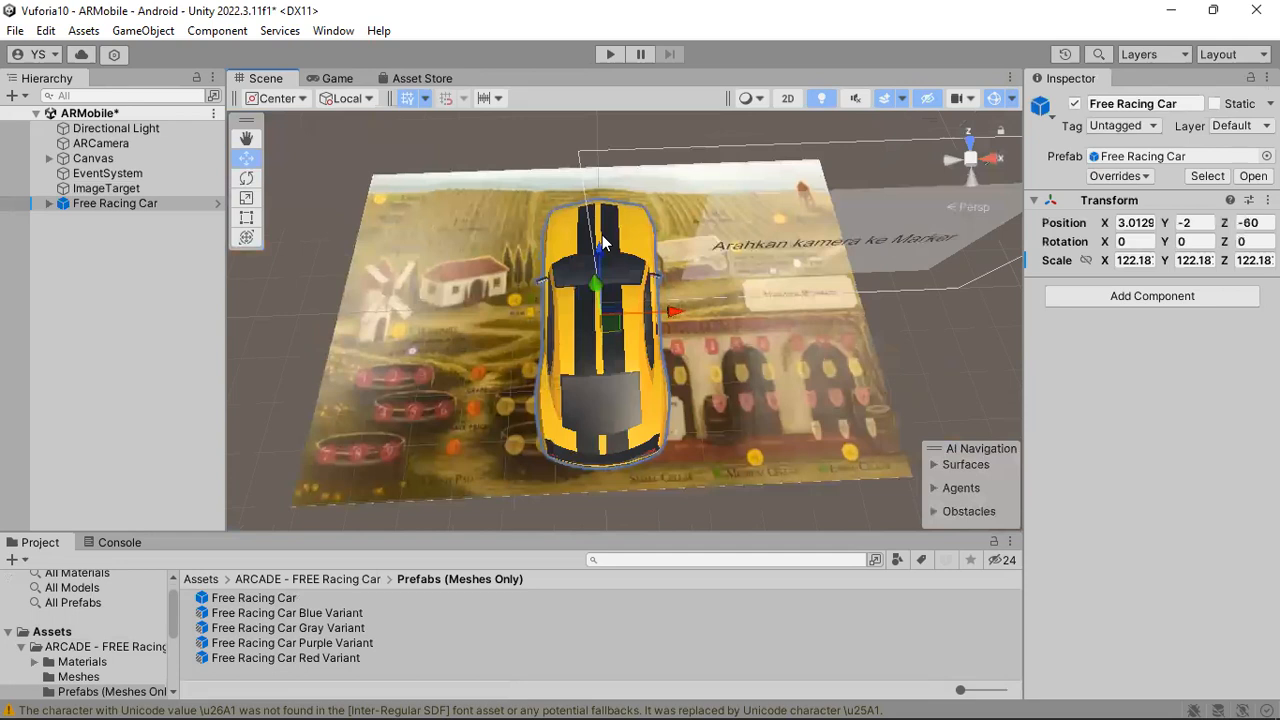
pyautogui.moveTo(603, 254); pyautogui.dragTo(602, 232)
pyautogui.moveTo(677, 298); pyautogui.dragTo(690, 310)
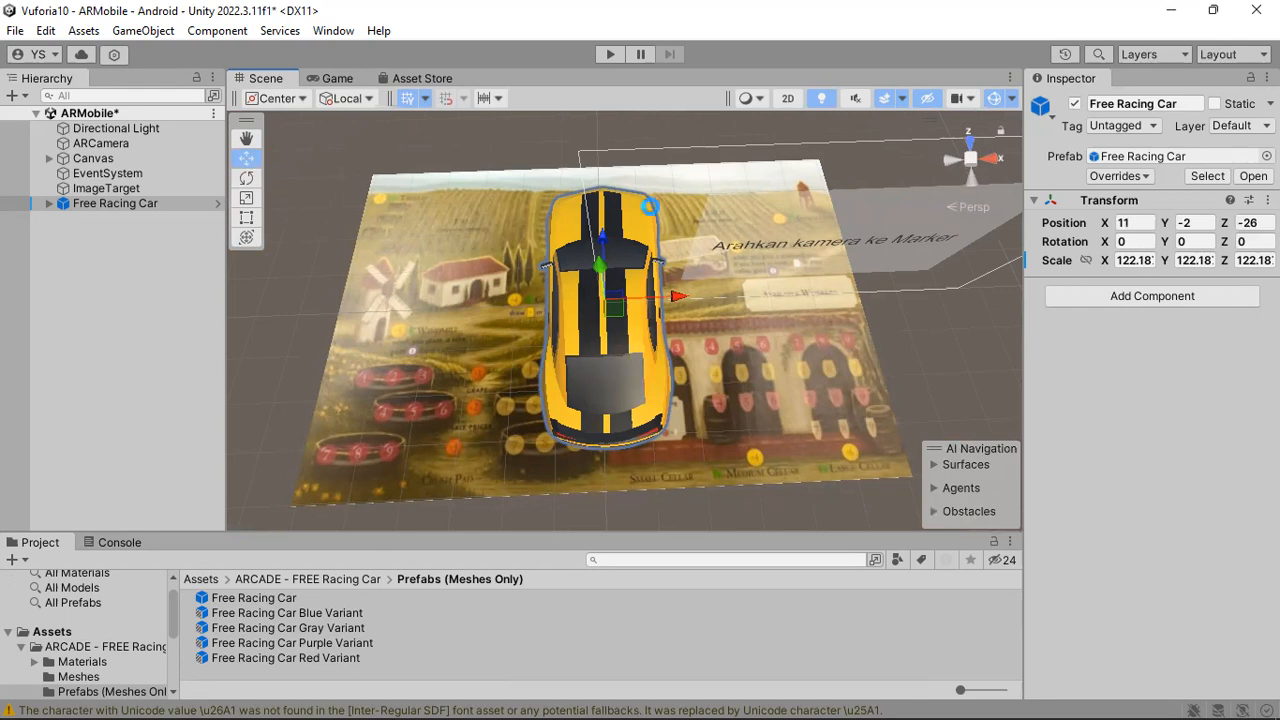
pyautogui.click(610, 54)
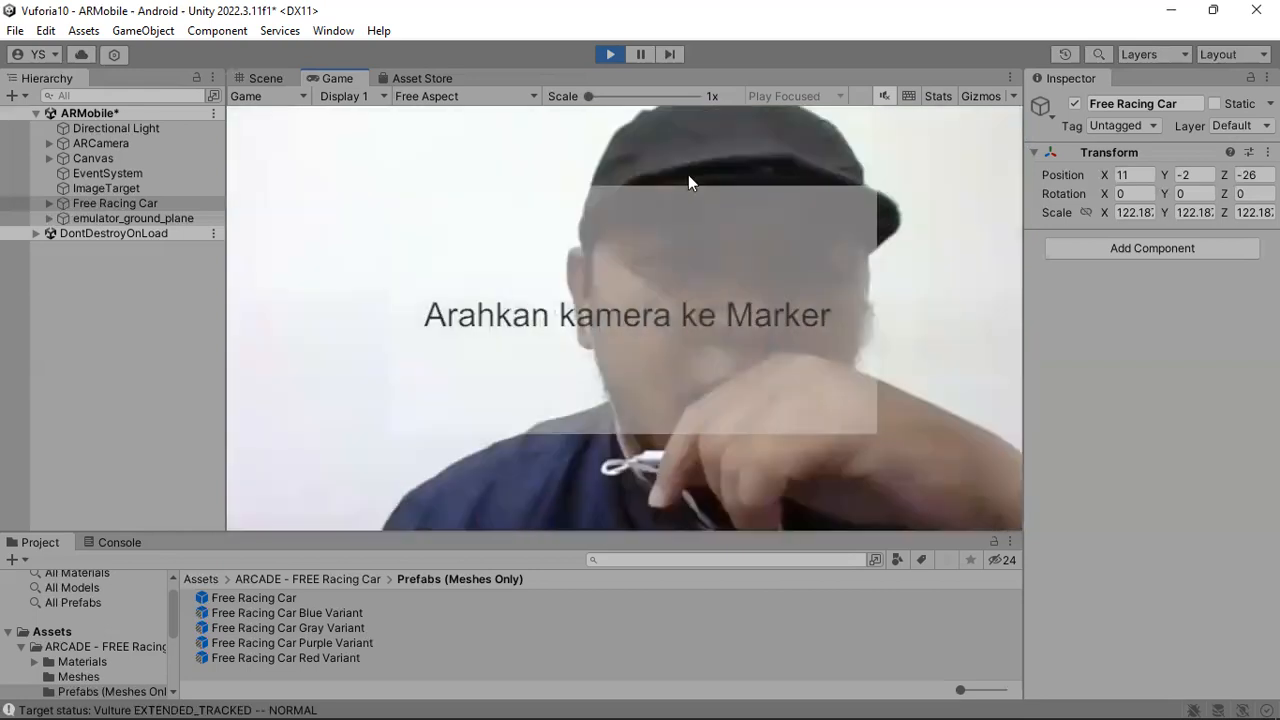
pyautogui.hotkey('ctrl', 'p')
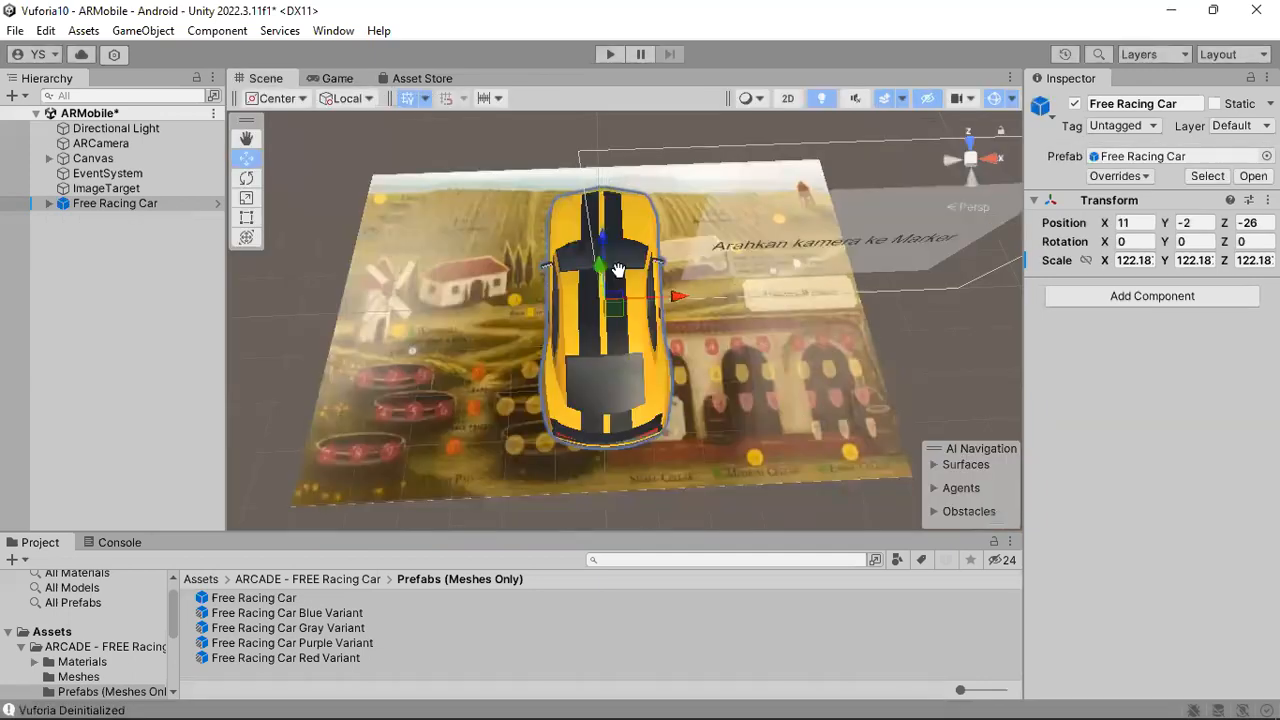
# Make Free Racing Car a child of ImageTarget and test the scene again in Play mode.
pyautogui.keyDown('alt'); pyautogui.moveTo(618, 270); pyautogui.dragTo(512, 304); pyautogui.keyUp('alt')
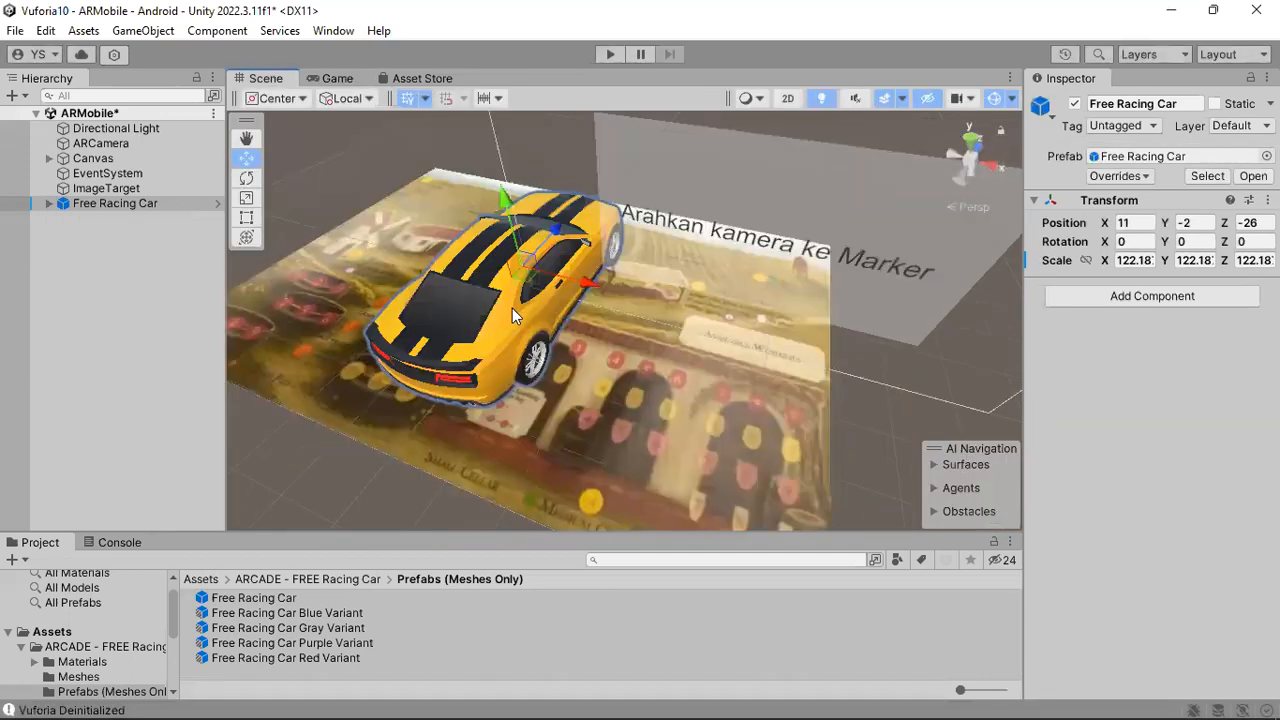
pyautogui.click(83, 190)
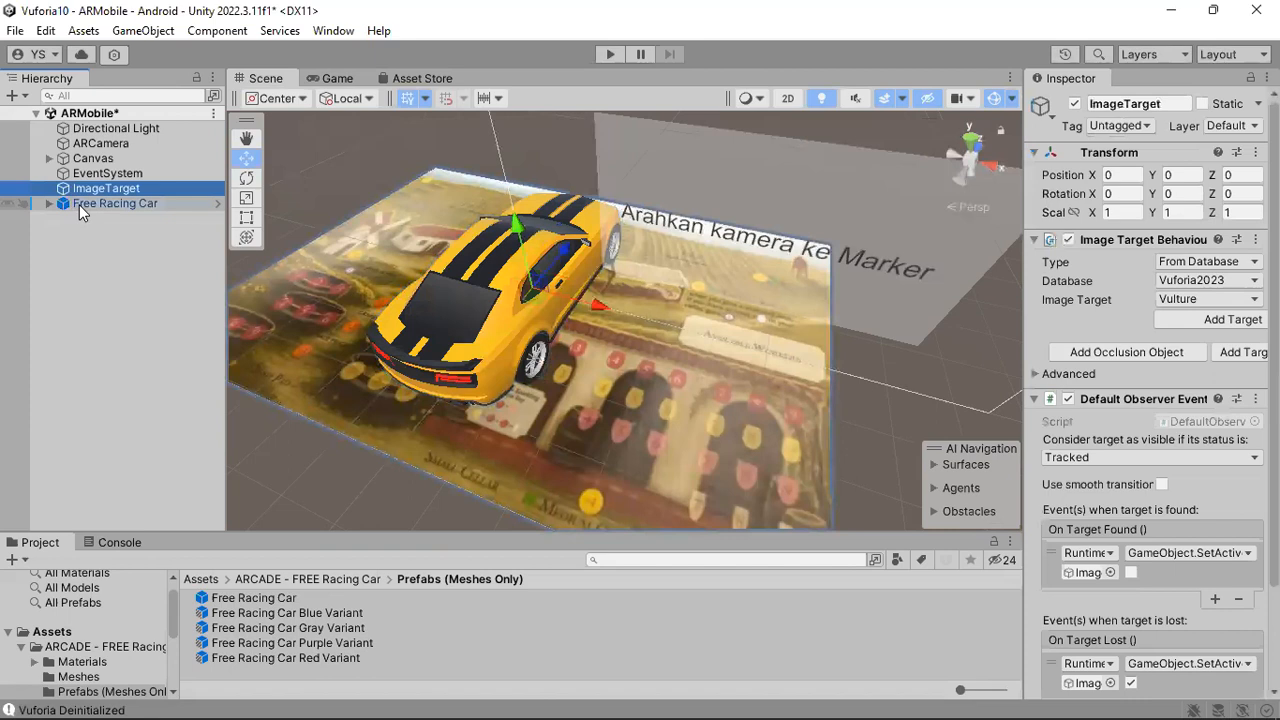
pyautogui.click(80, 204)
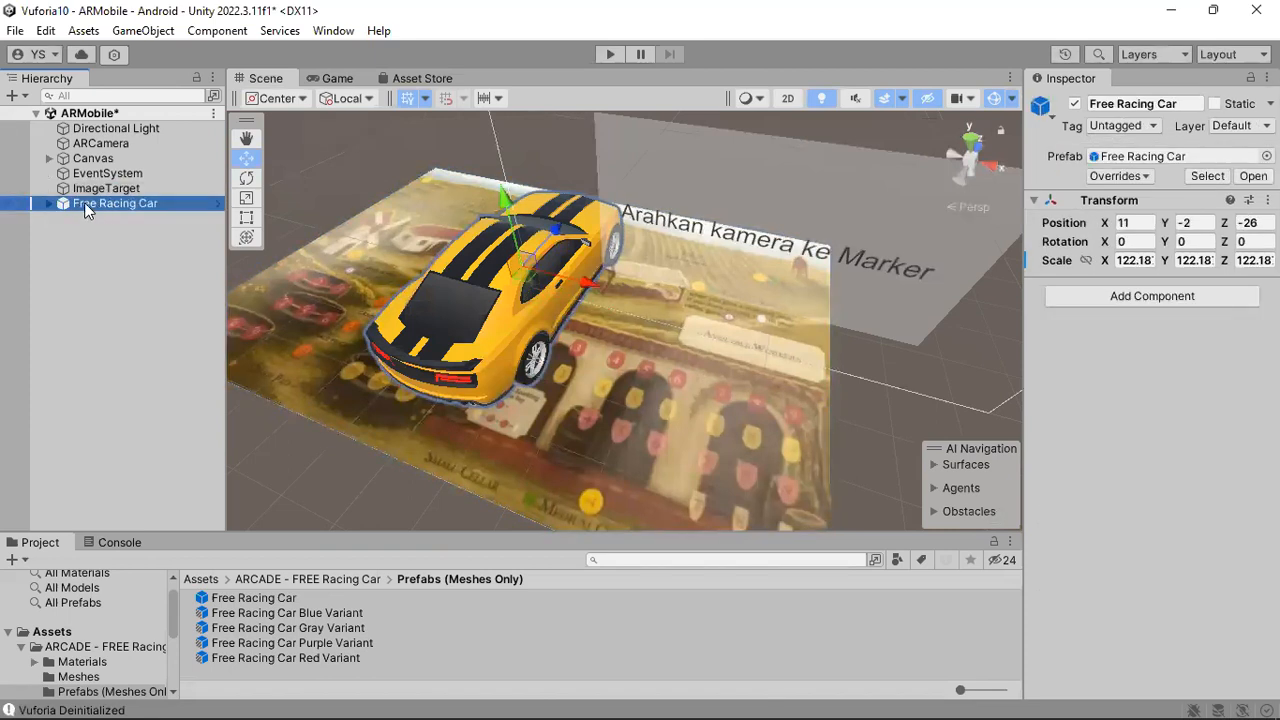
pyautogui.moveTo(86, 264); pyautogui.dragTo(56, 189)
pyautogui.hotkey('ctrl', 'p')
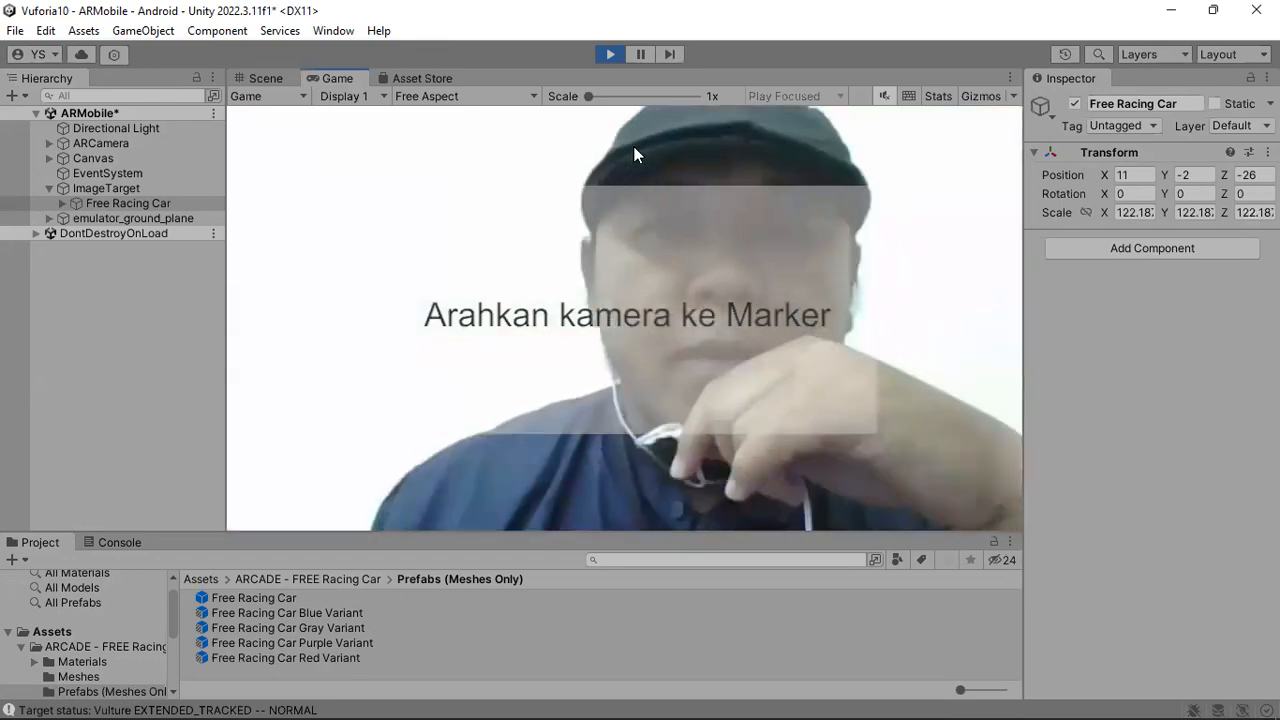
pyautogui.hotkey('ctrl', 'p')
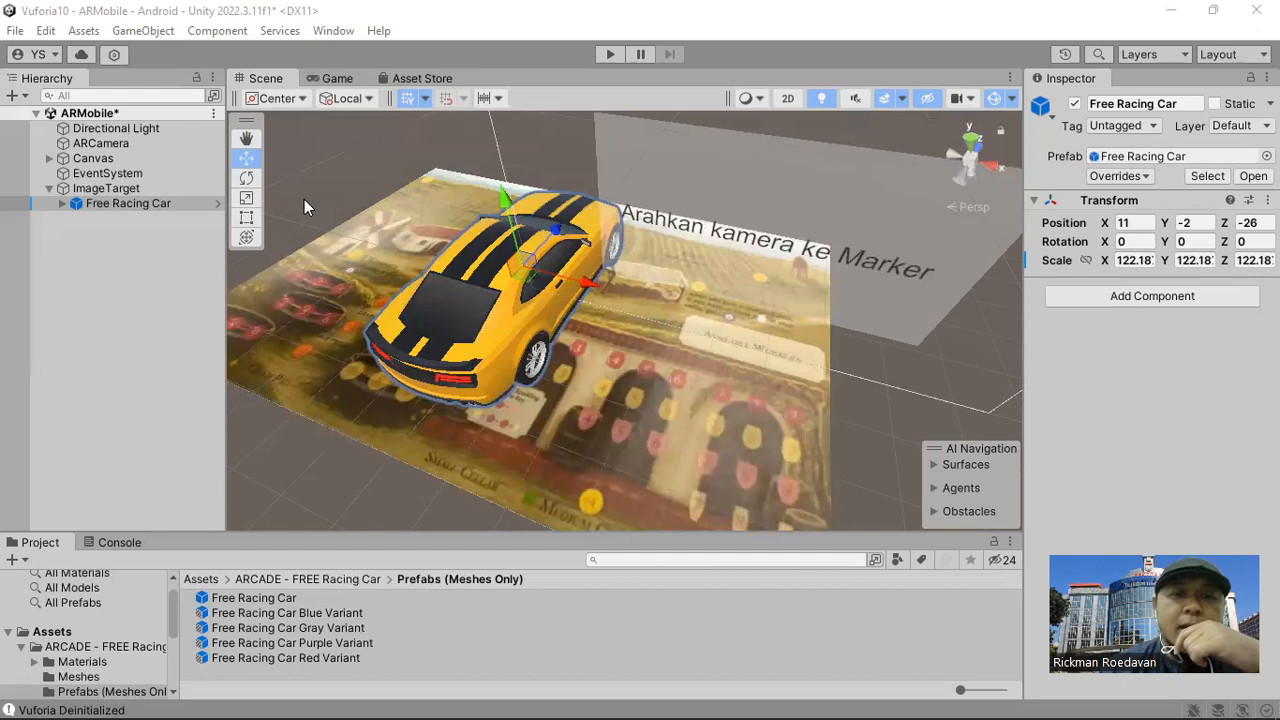
# Collapse the ARCADE - FREE Racing Car folder and show the root Assets folder of the project.
pyautogui.click(24, 647)
pyautogui.click(52, 631)
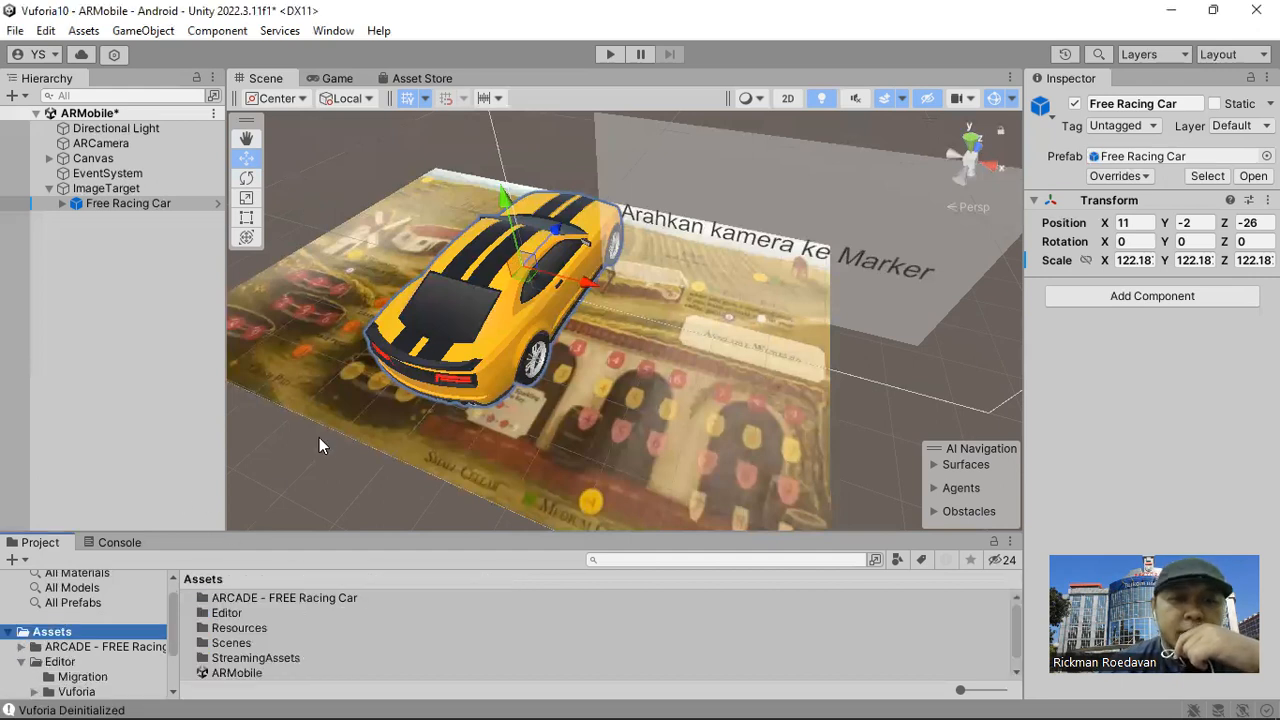
pyautogui.moveTo(374, 352); pyautogui.dragTo(502, 377, button='right')
pyautogui.moveTo(502, 377); pyautogui.dragTo(629, 337, button='middle')
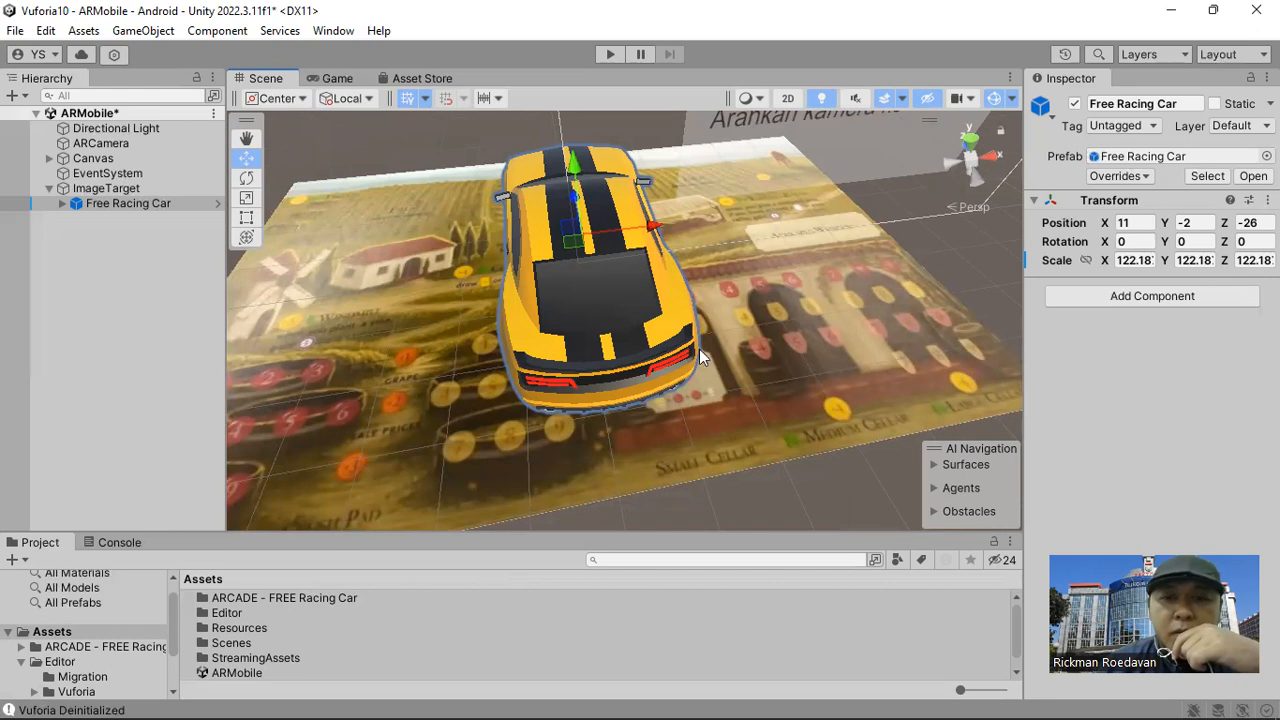
# Switch to the Edge browser and open the Zetcil 101 document at bit.ly/Zetcil101 in the second Google tab.
pyautogui.moveTo(757, 699)
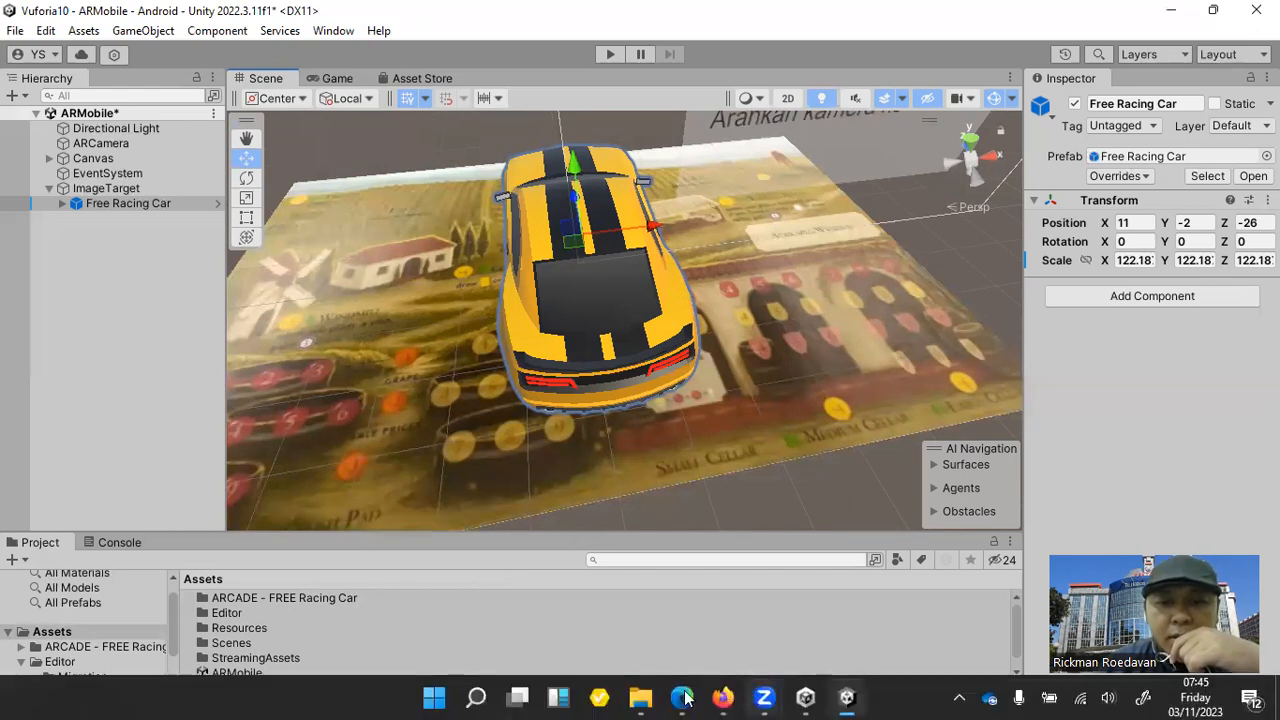
pyautogui.click(692, 632)
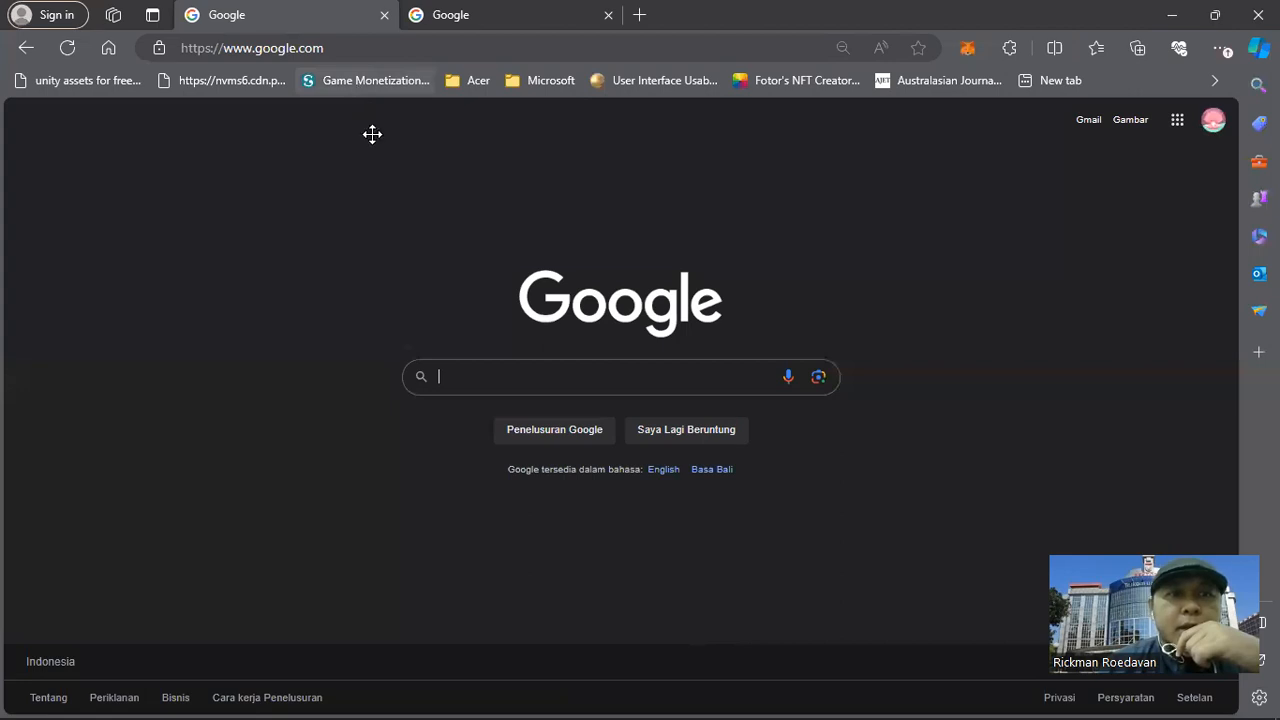
pyautogui.click(450, 20)
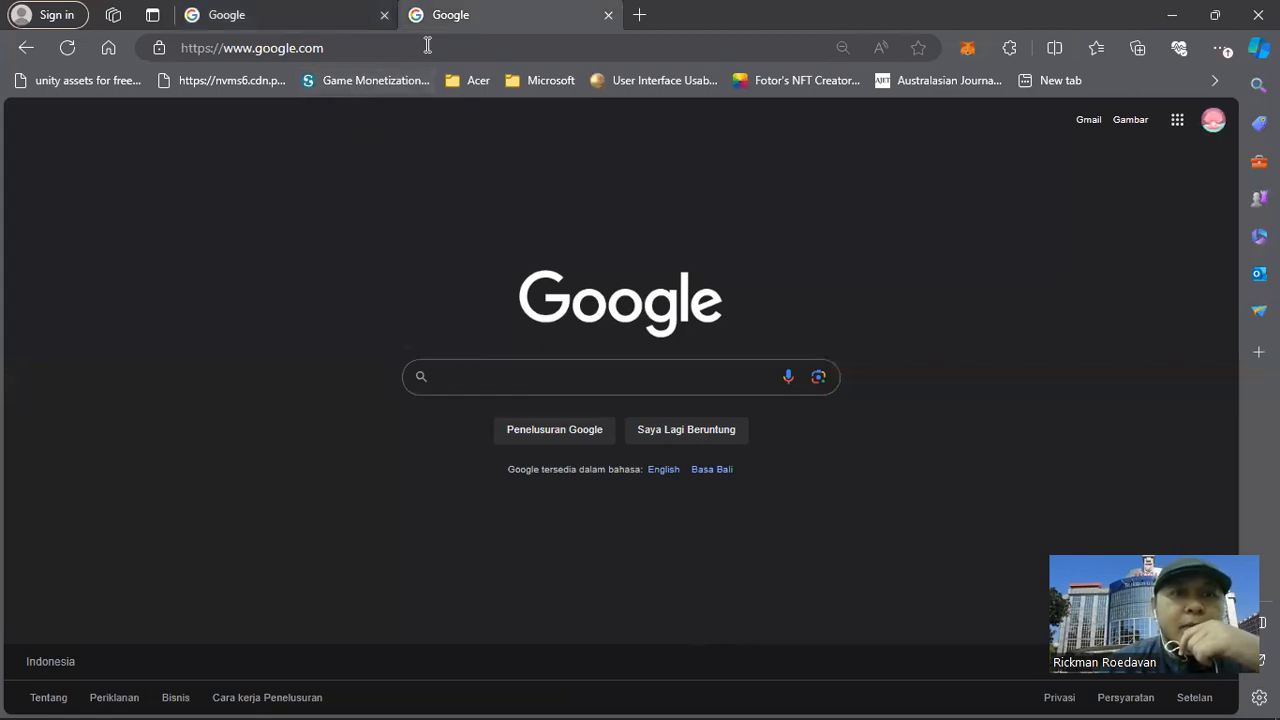
pyautogui.click(427, 45)
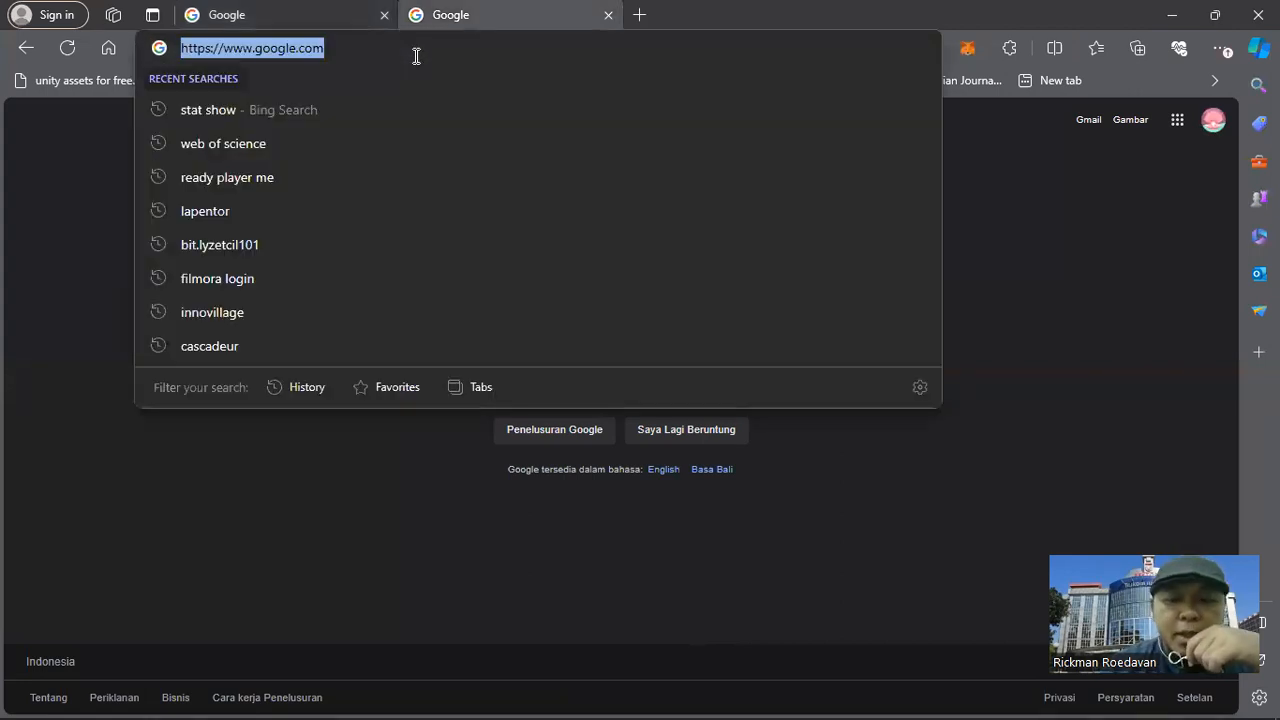
pyautogui.write('bit.')
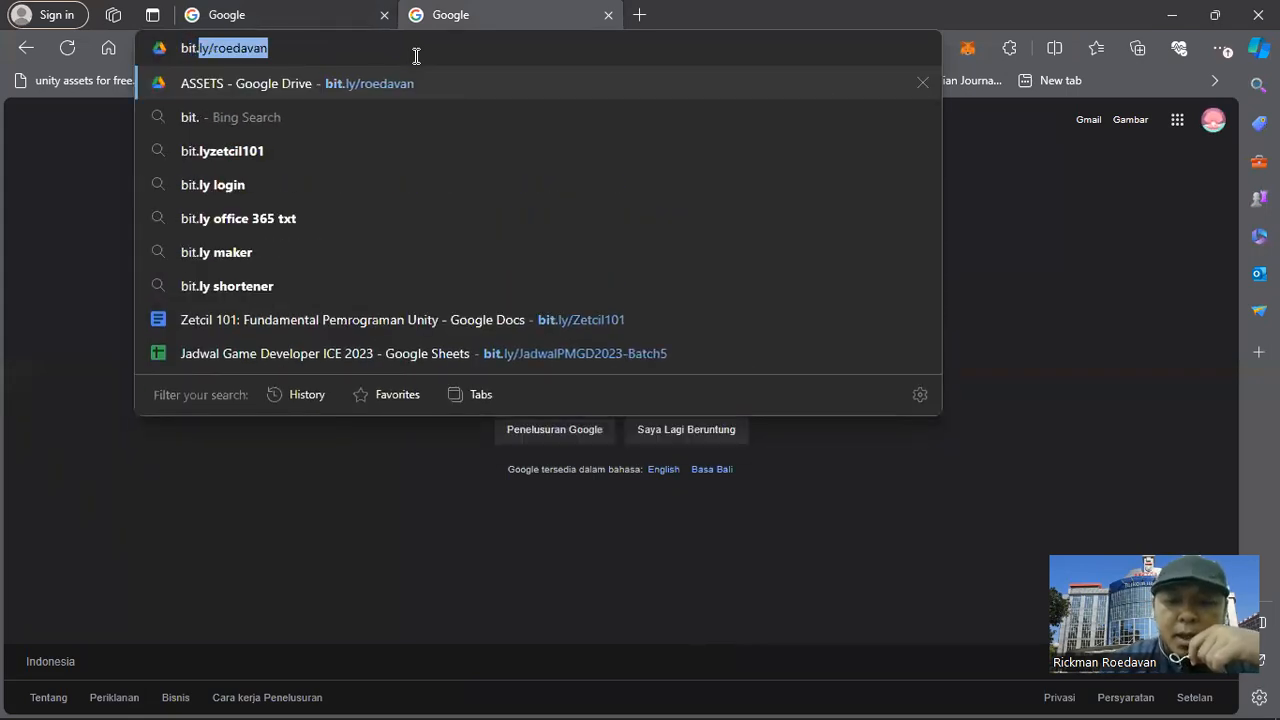
pyautogui.write('ly/')
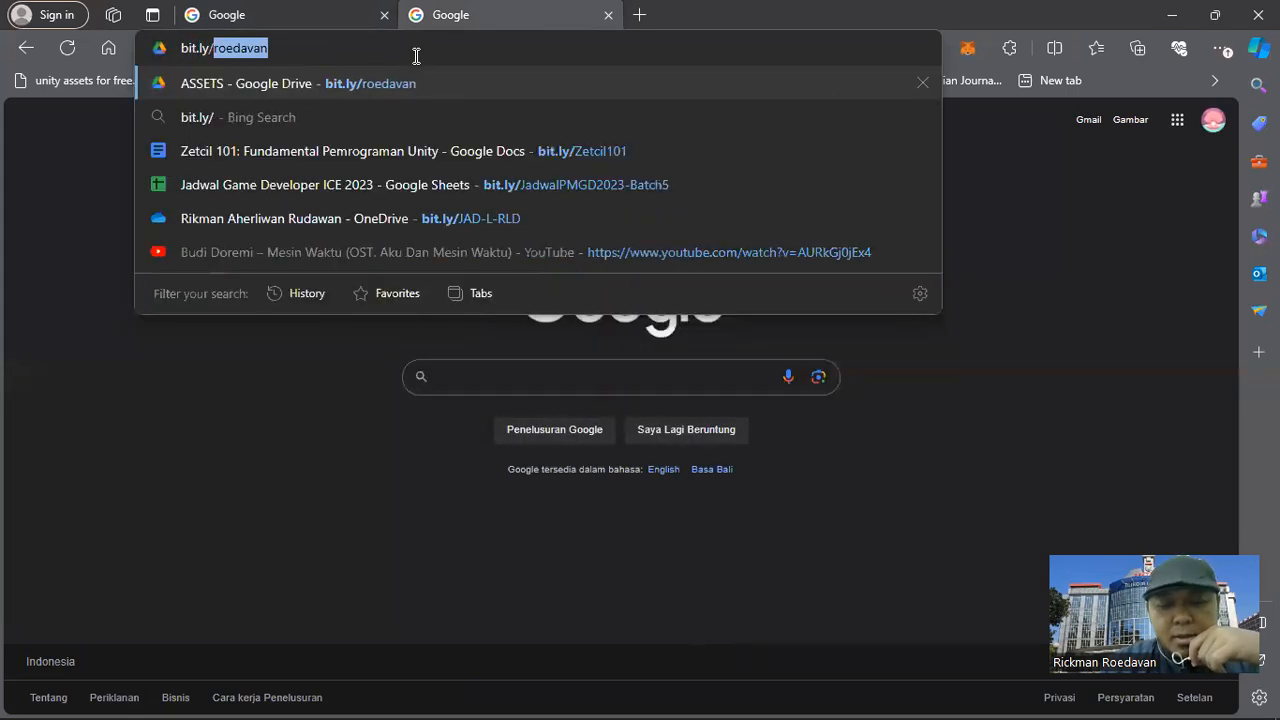
pyautogui.write('Zetc')
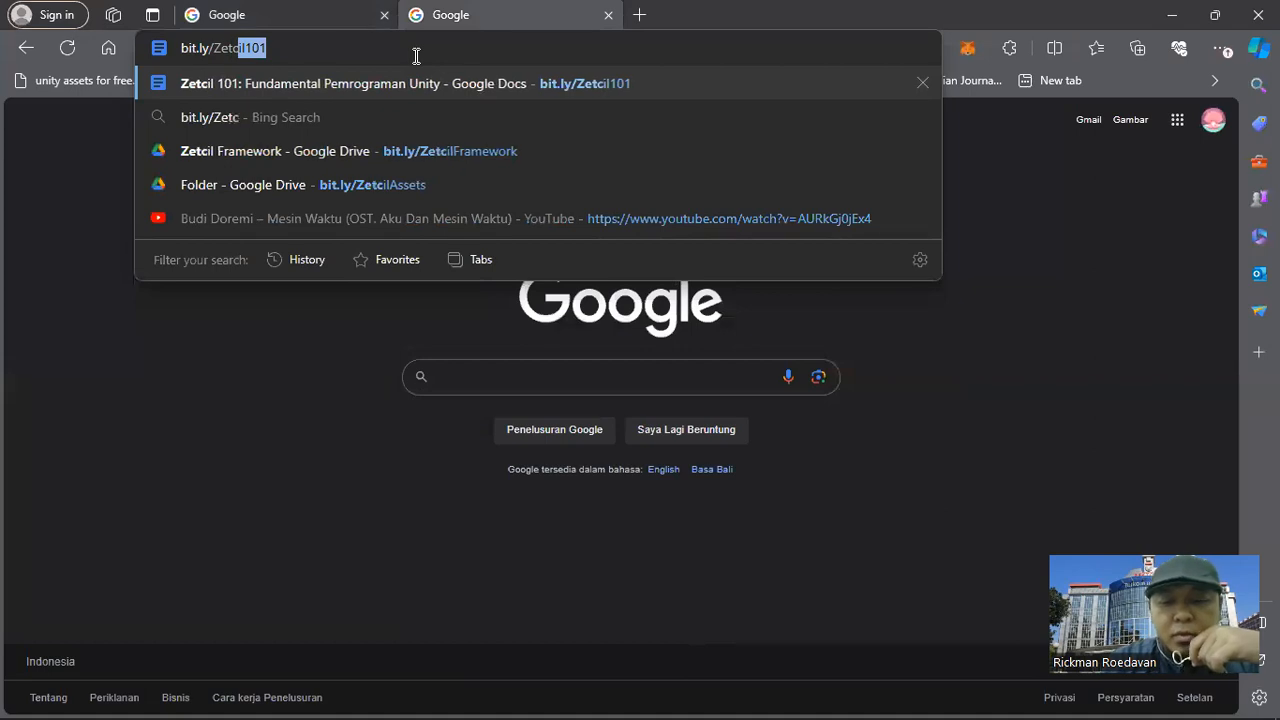
pyautogui.write('il101')
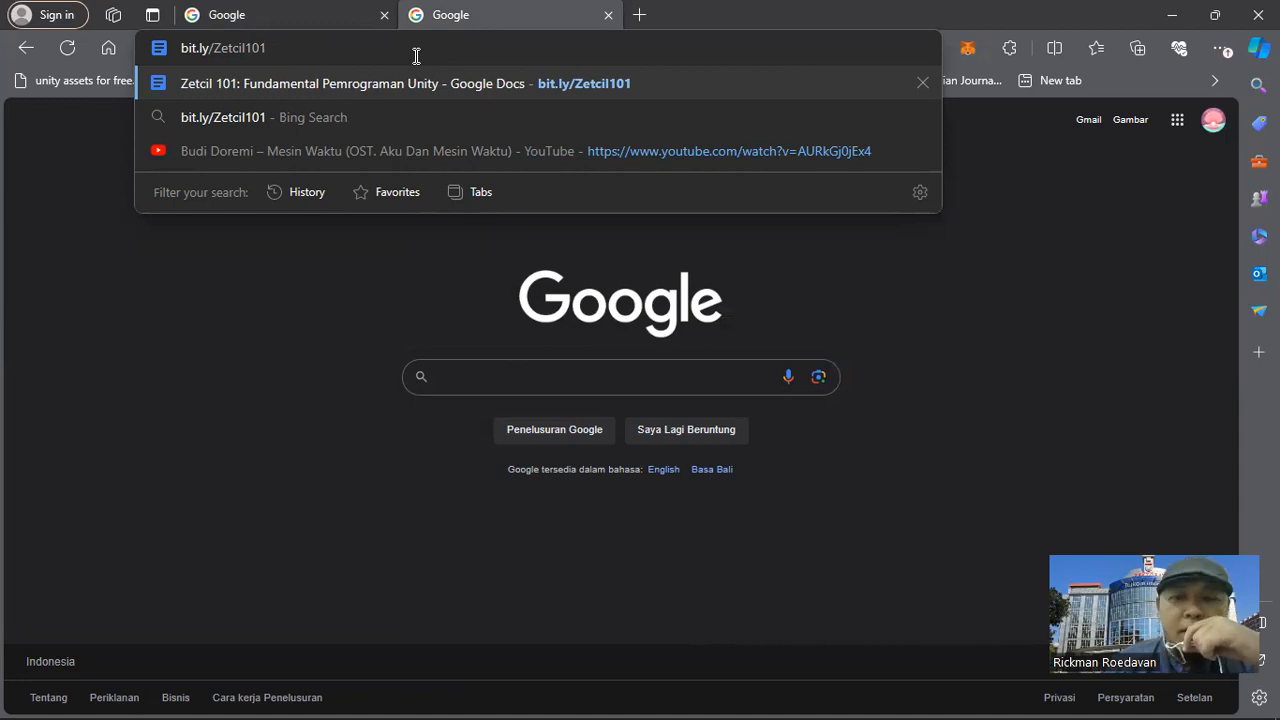
pyautogui.press('Return')
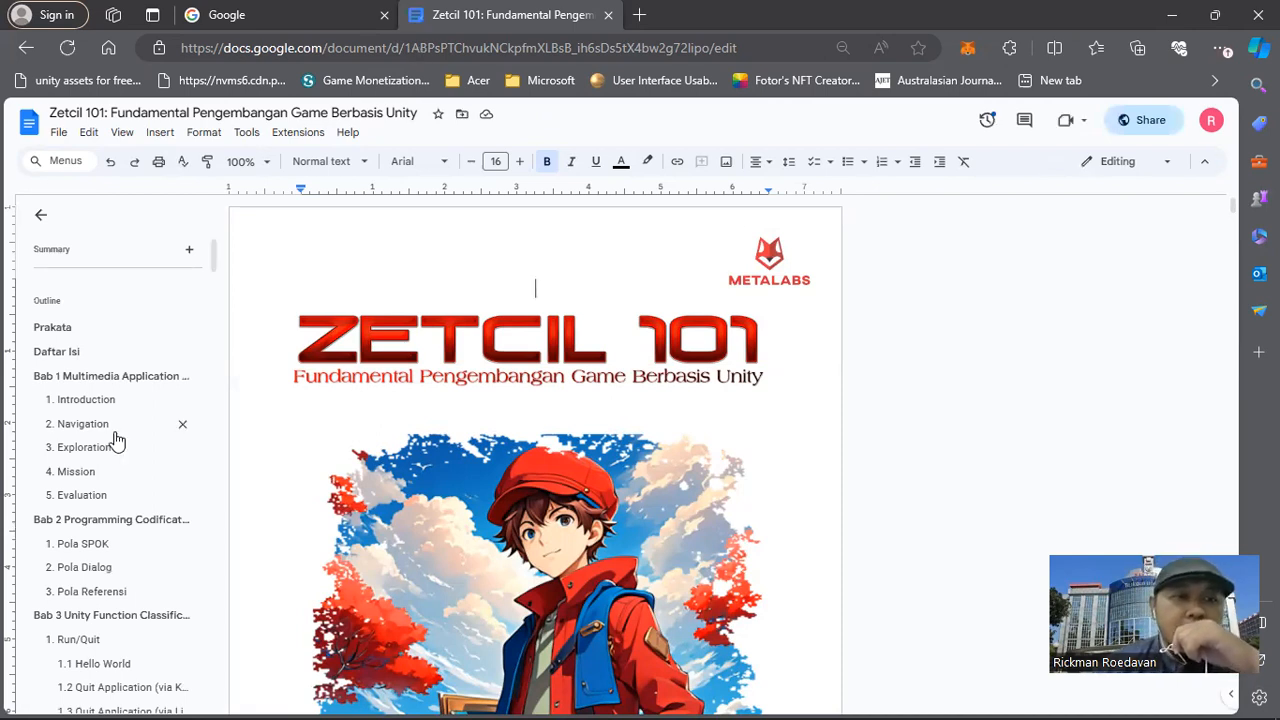
# Look through the document's outline and go to the chapter Bab 8 Augmented Reality.
pyautogui.scroll(-5, 115, 441)
pyautogui.scroll(-7, 115, 441)
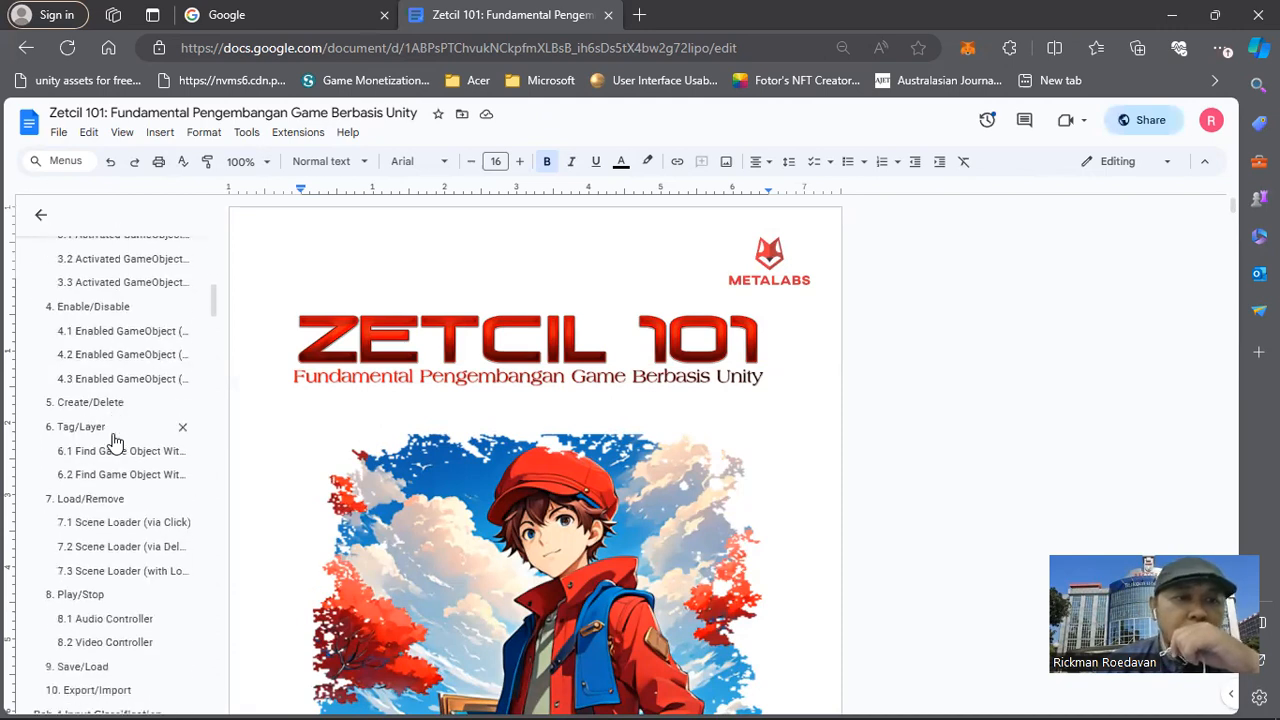
pyautogui.scroll(-10, 108, 446)
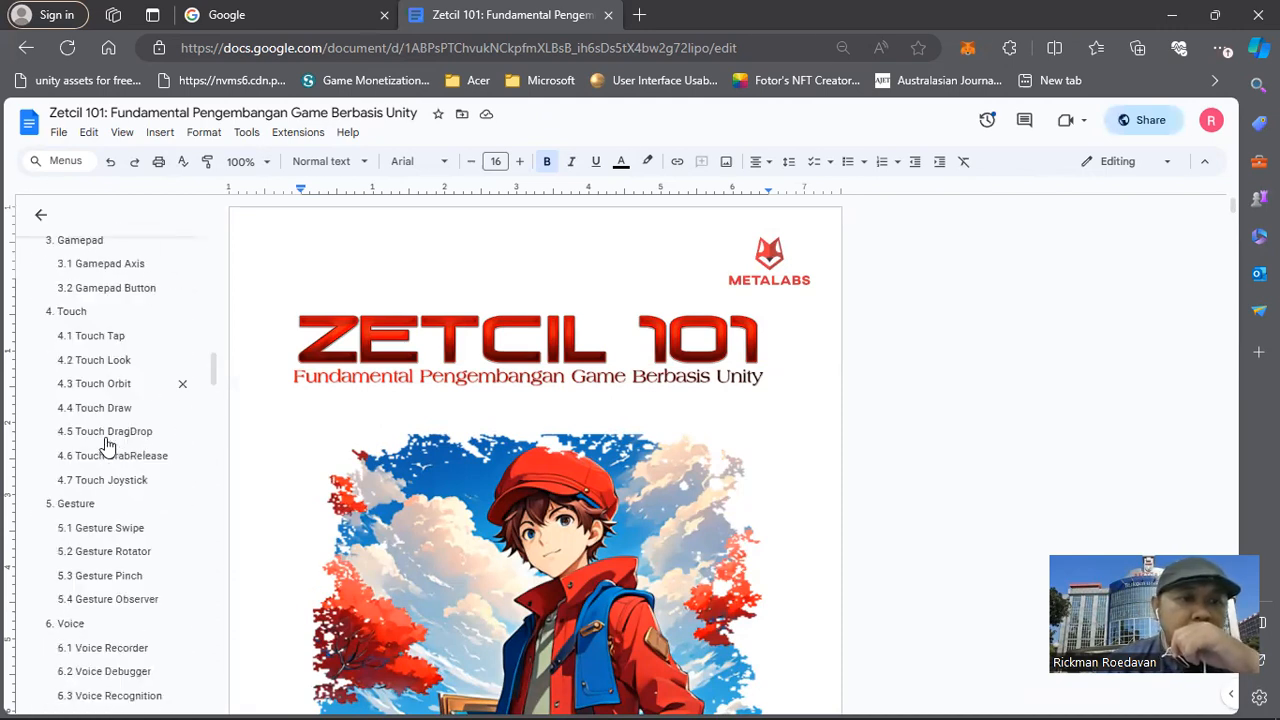
pyautogui.scroll(-10, 108, 446)
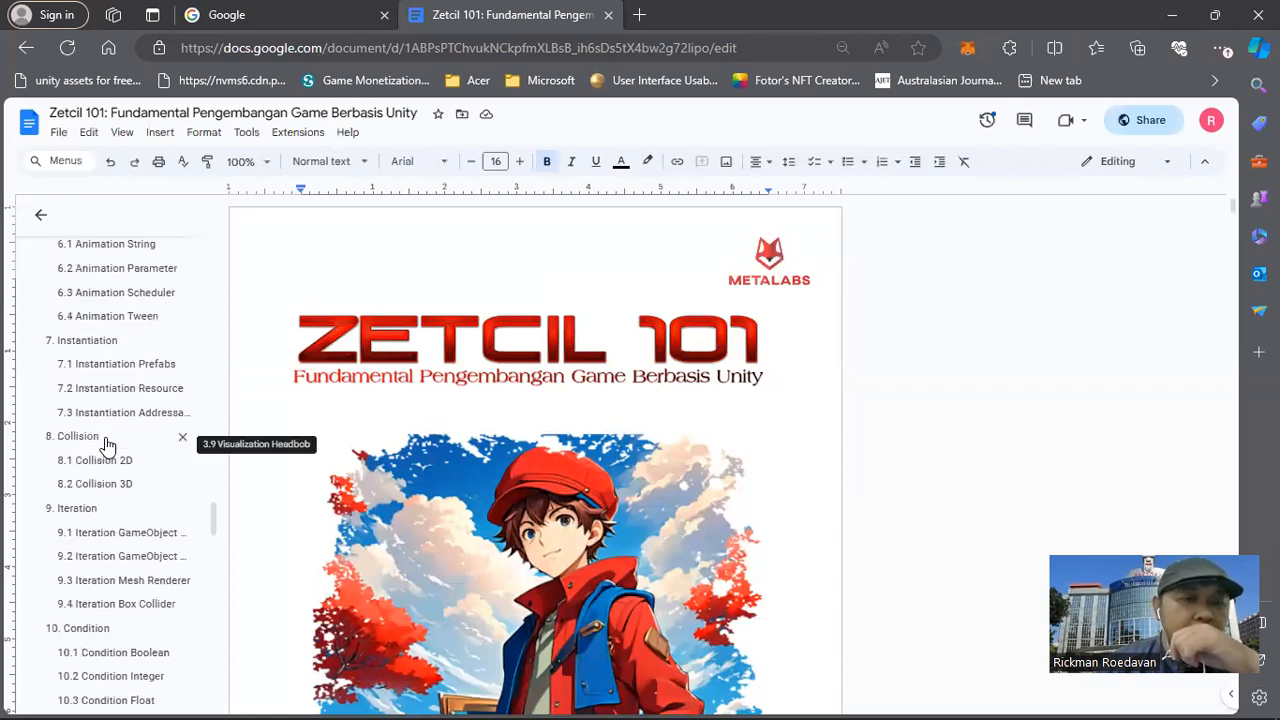
pyautogui.scroll(-10, 108, 448)
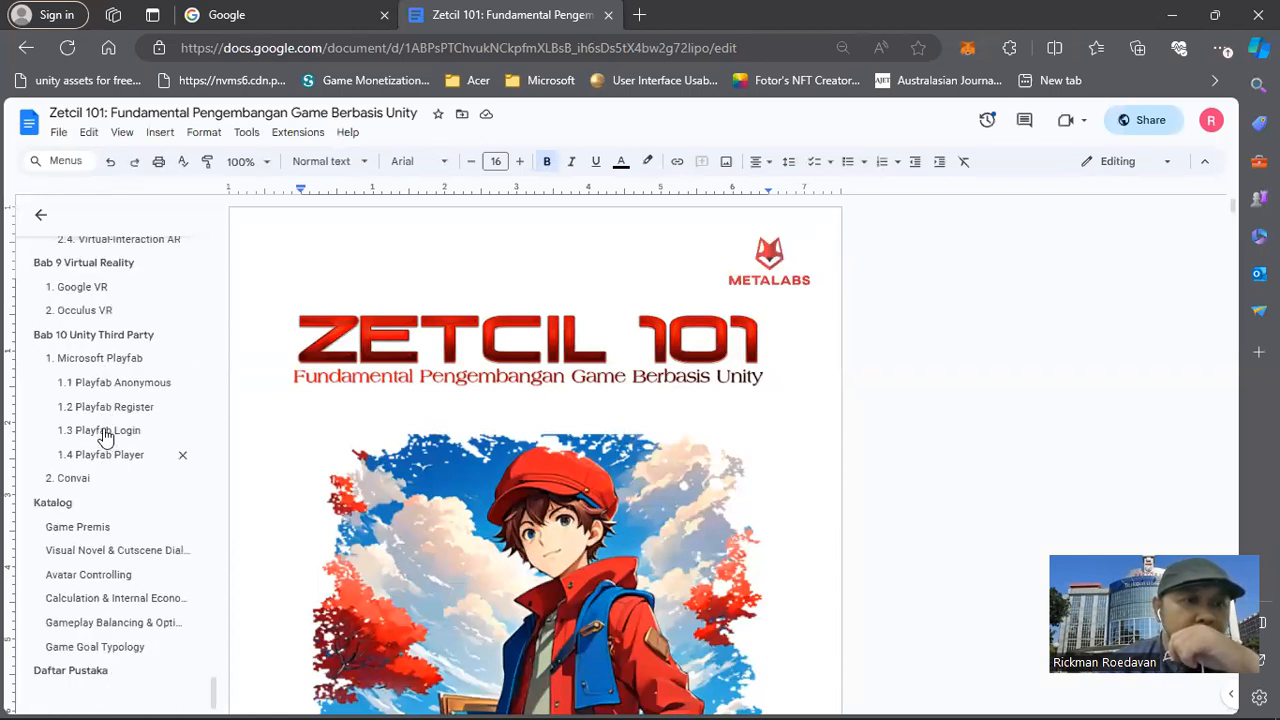
pyautogui.scroll(3, 98, 385)
pyautogui.scroll(1, 95, 395)
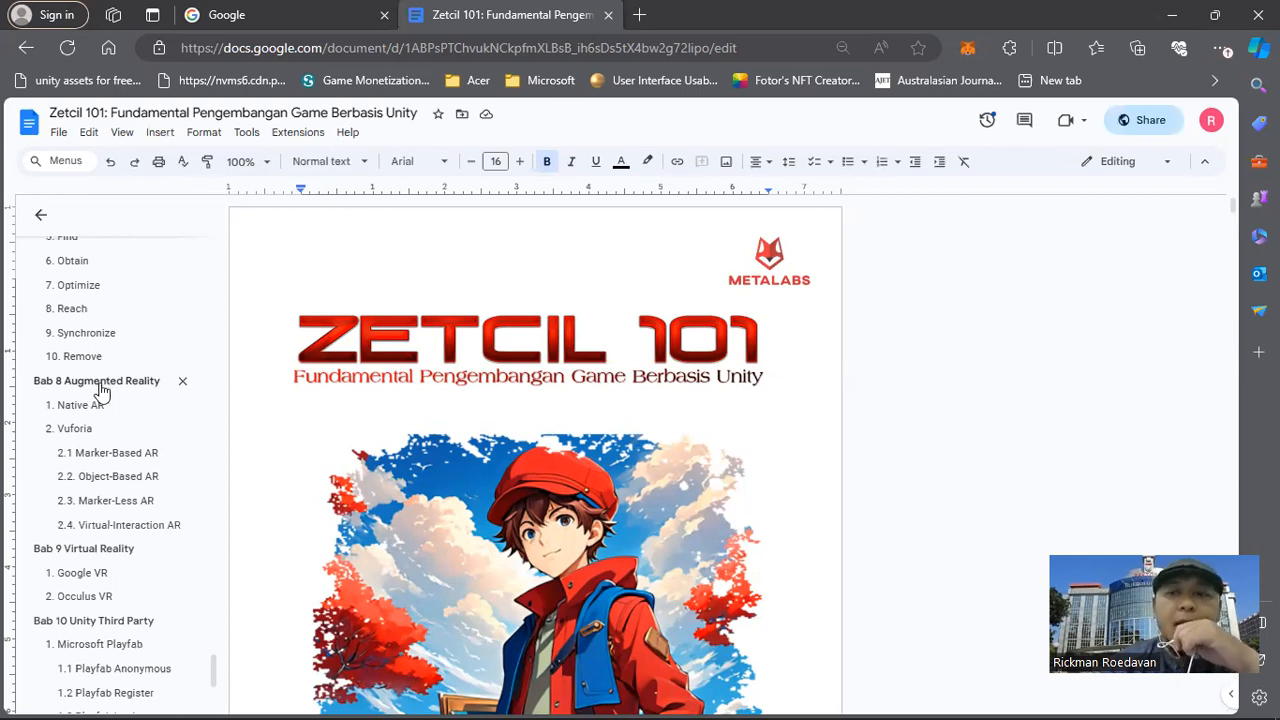
pyautogui.click(100, 388)
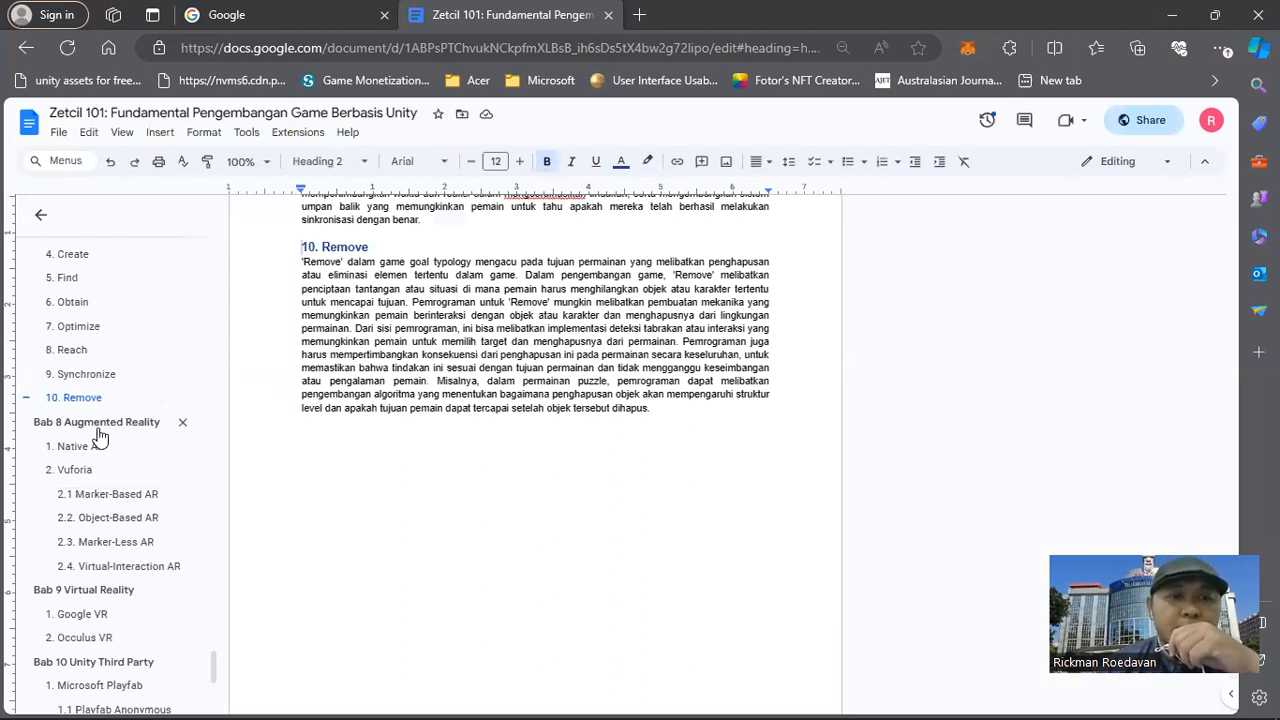
pyautogui.click(100, 428)
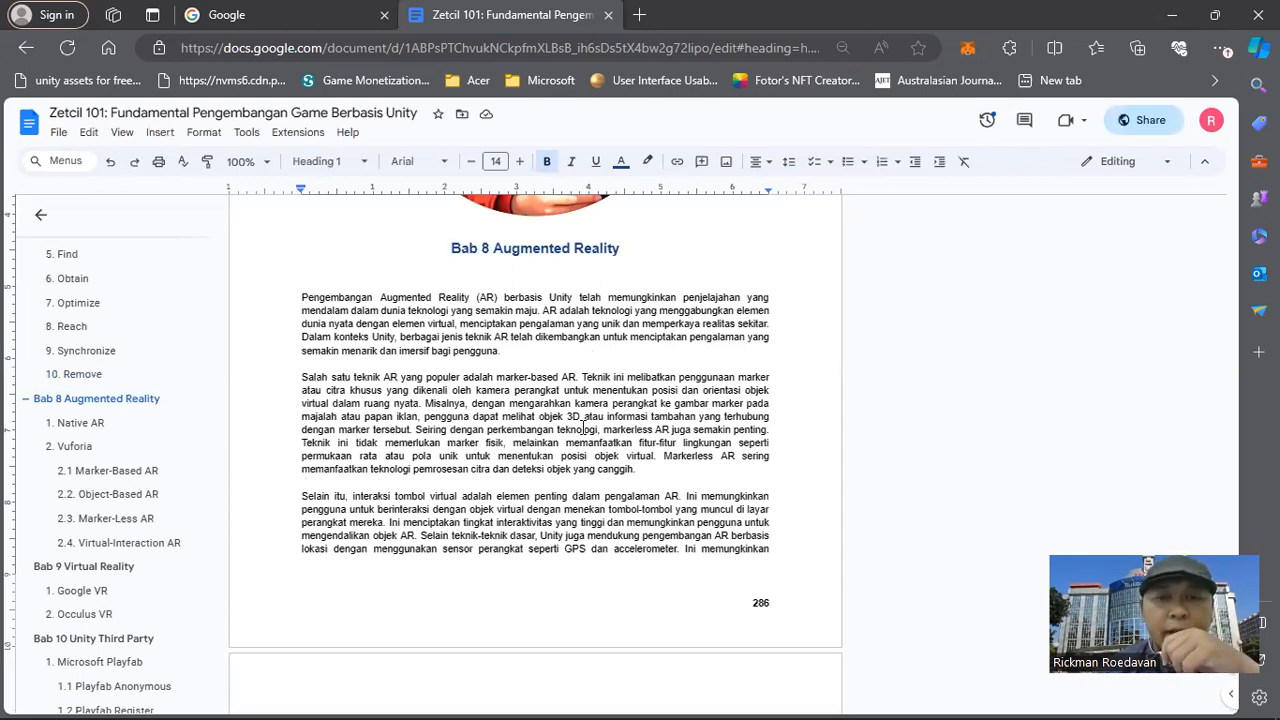
# Read the Augmented Reality chapter's introduction and its Native AR and Vuforia sections, including the Vuforia installation tutorial link.
pyautogui.scroll(-3, 571, 431)
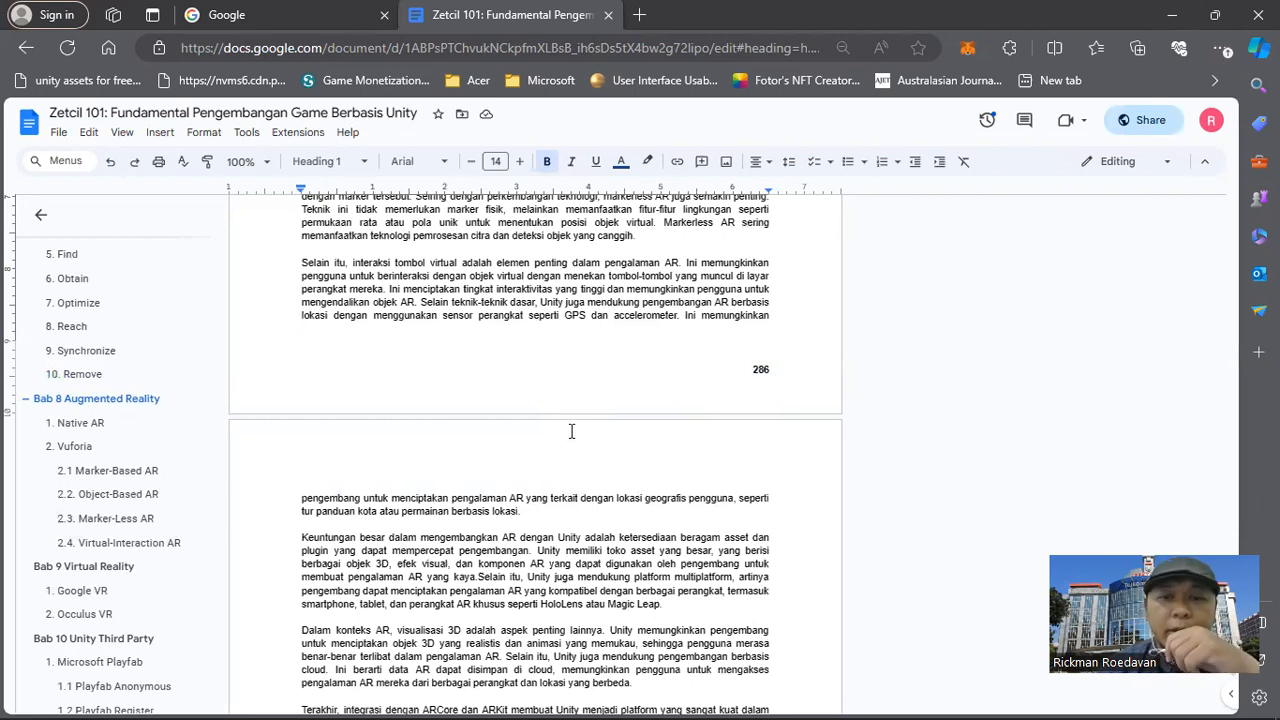
pyautogui.scroll(-15, 570, 428)
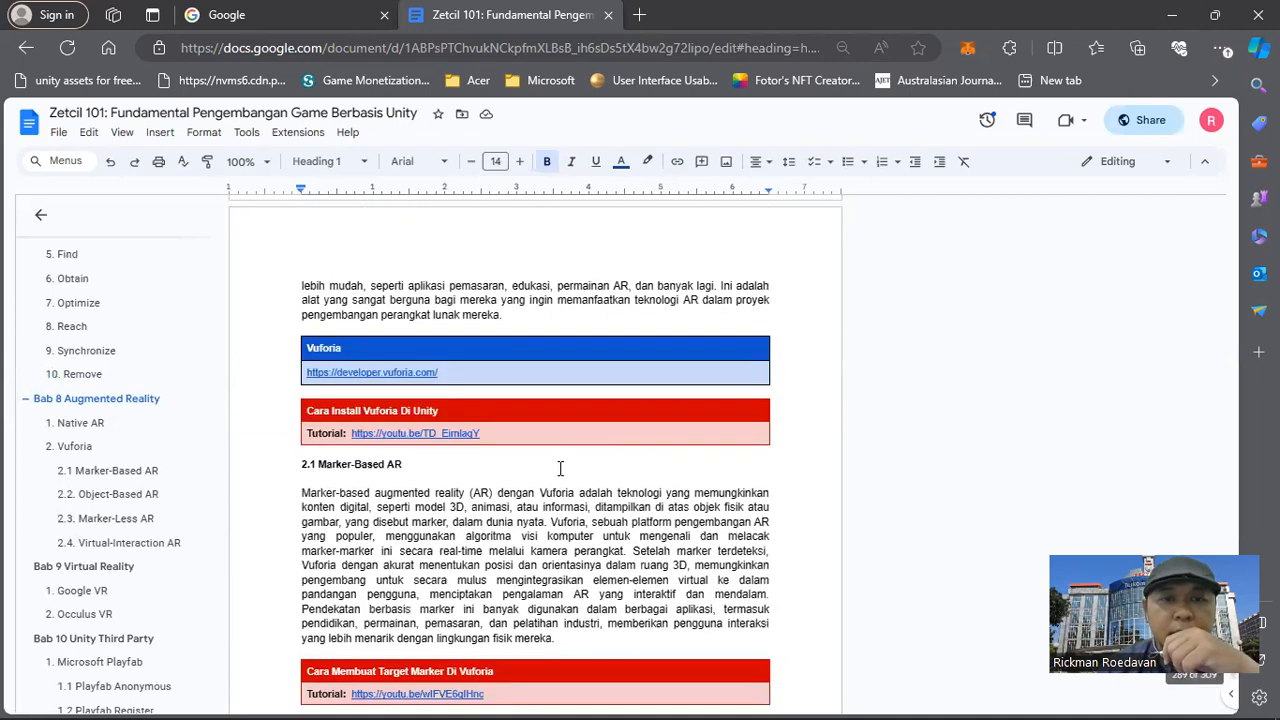
pyautogui.scroll(5, 560, 470)
pyautogui.scroll(-2, 500, 483)
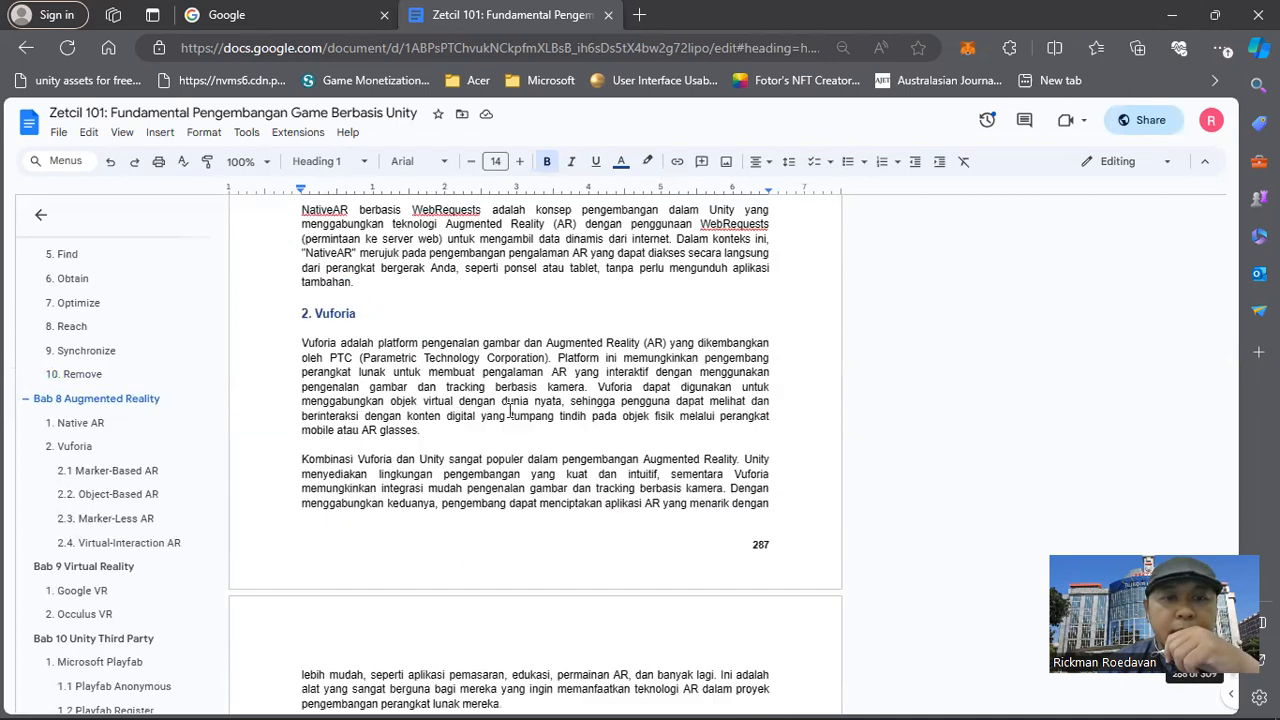
pyautogui.scroll(2, 480, 490)
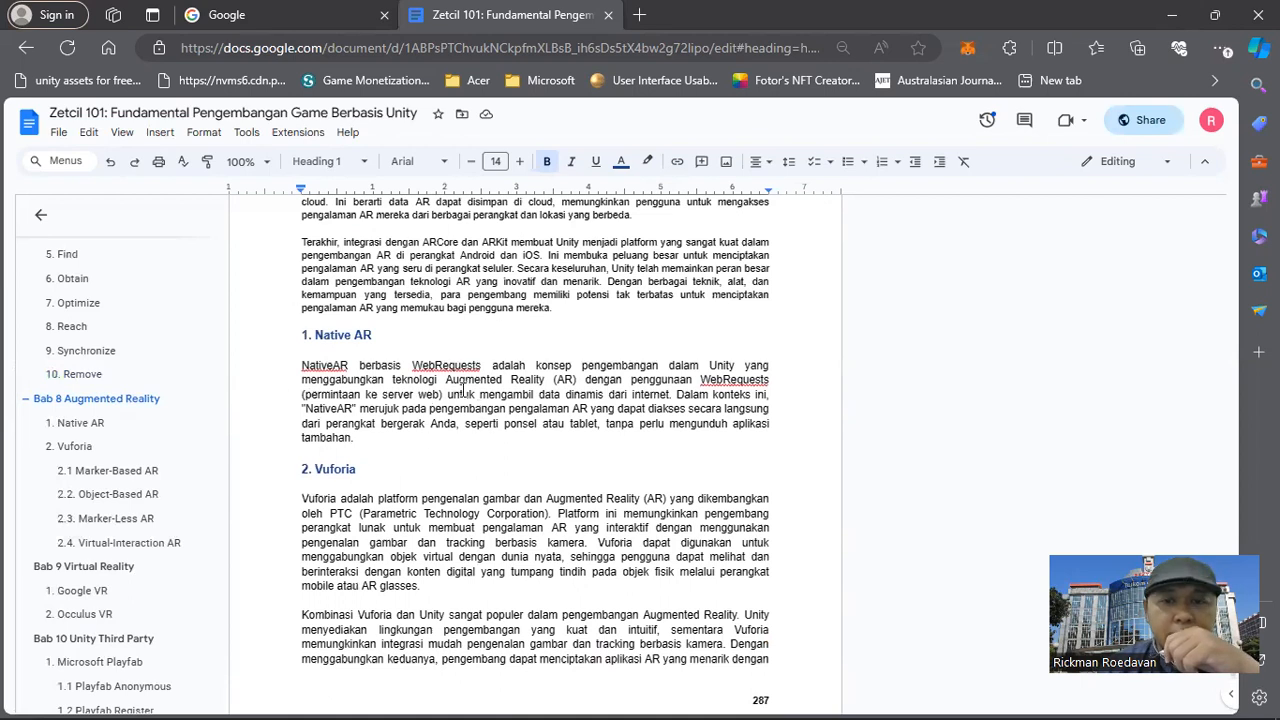
pyautogui.scroll(-1, 468, 389)
pyautogui.scroll(-3, 468, 389)
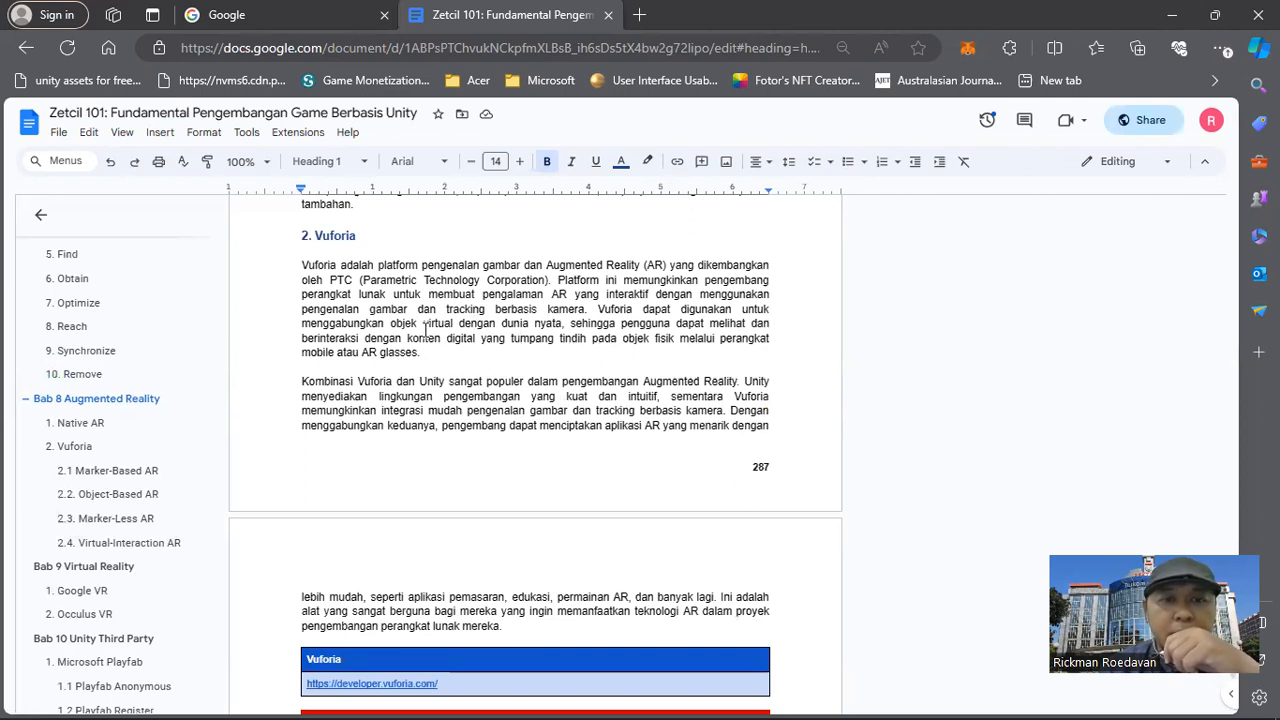
pyautogui.scroll(-5, 449, 349)
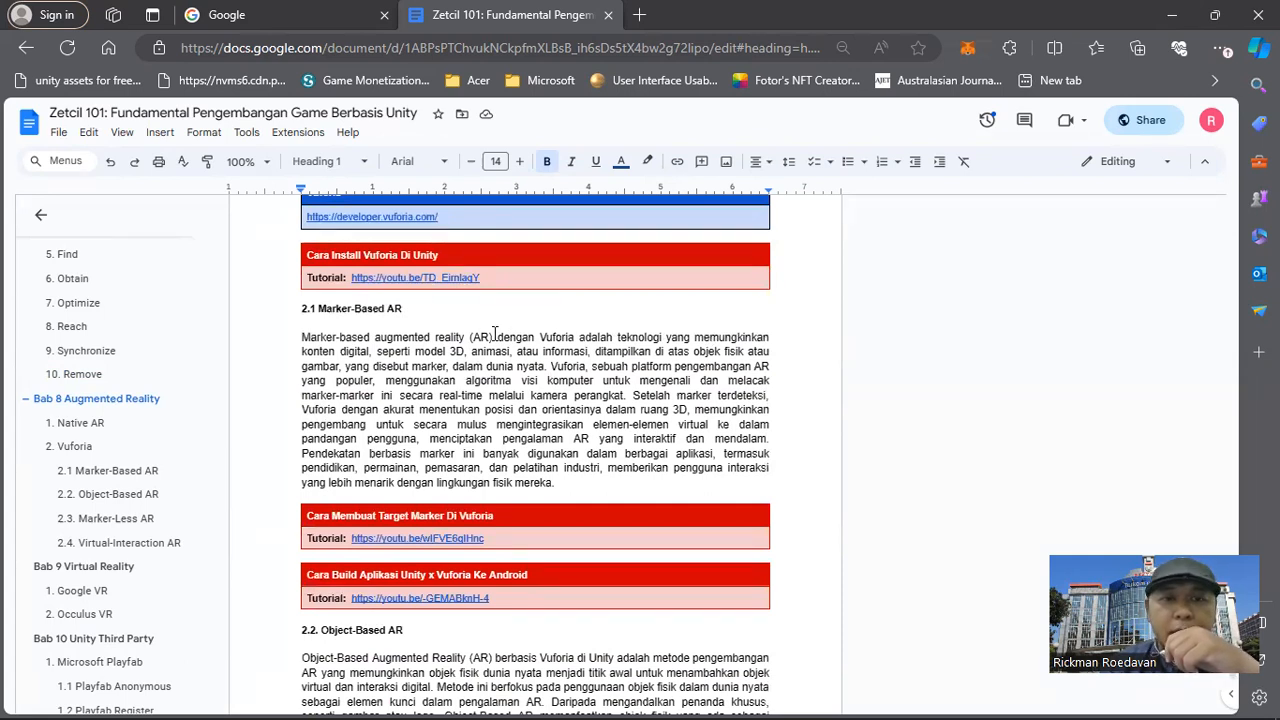
# Review the Vuforia subsections from Marker-Based AR to Virtual-Interaction AR, including the target marker and Android build tutorial links.
pyautogui.scroll(-2, 480, 340)
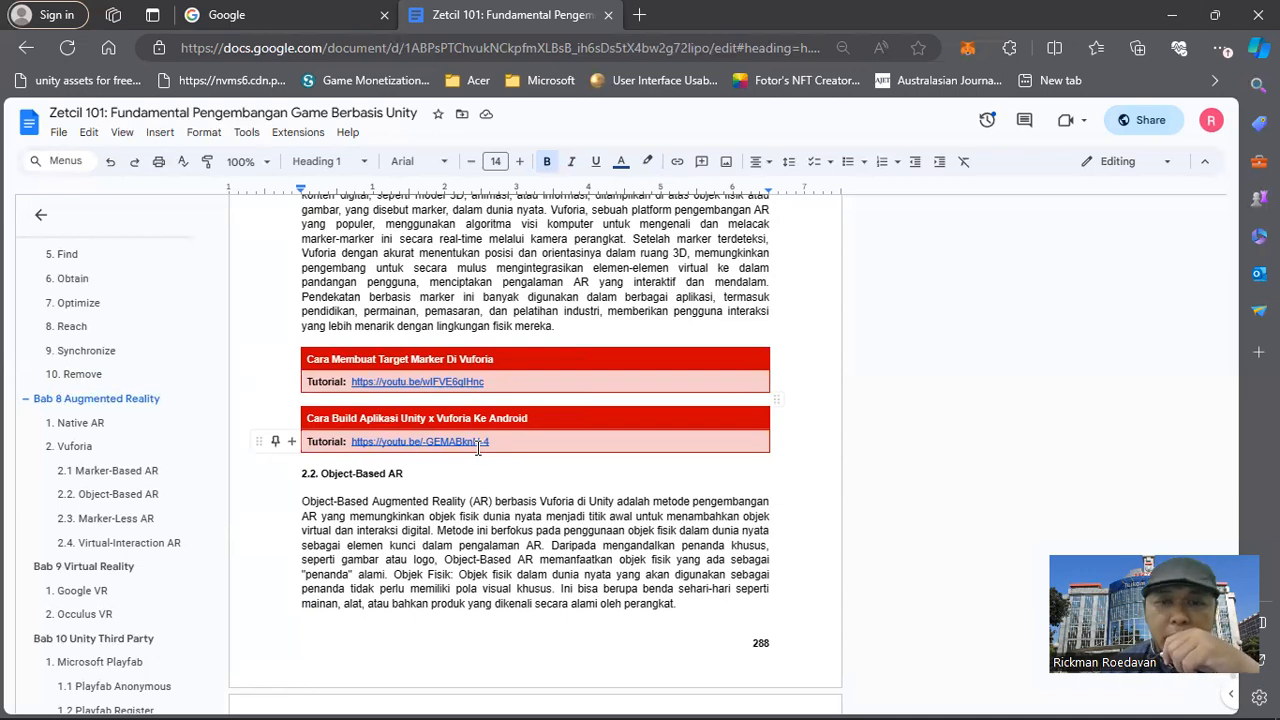
pyautogui.scroll(2, 487, 403)
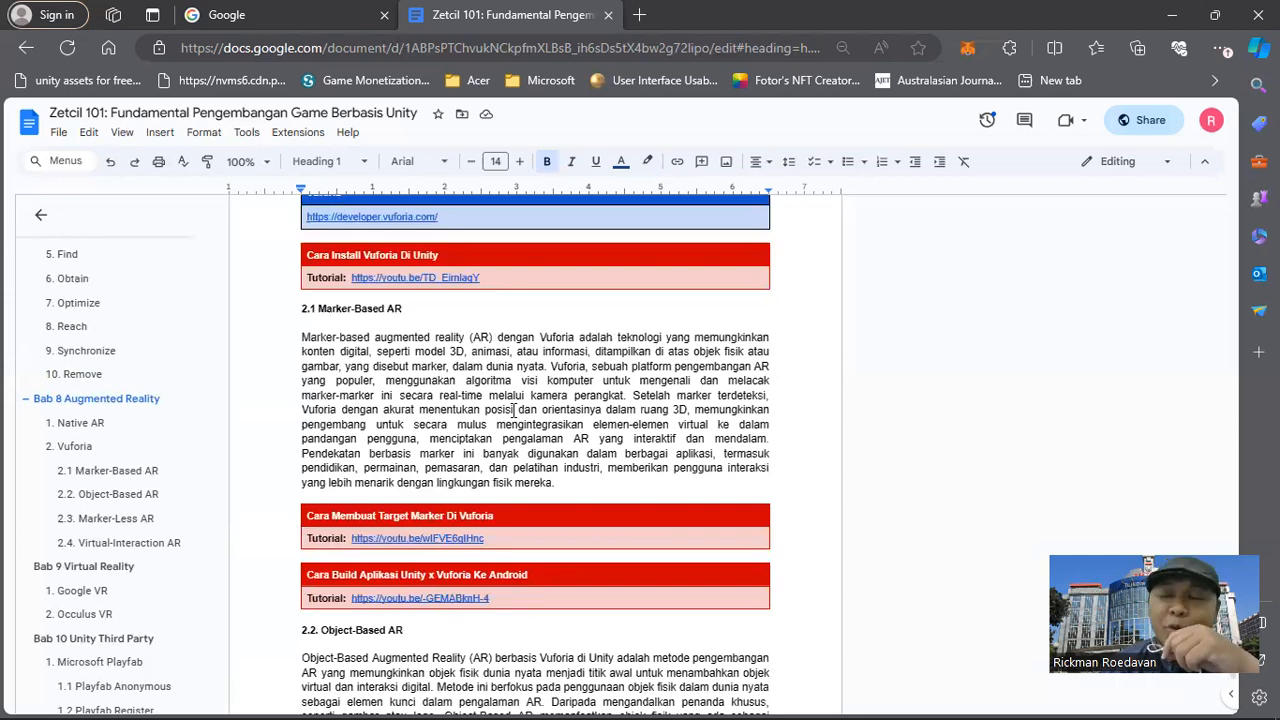
pyautogui.scroll(-4, 514, 410)
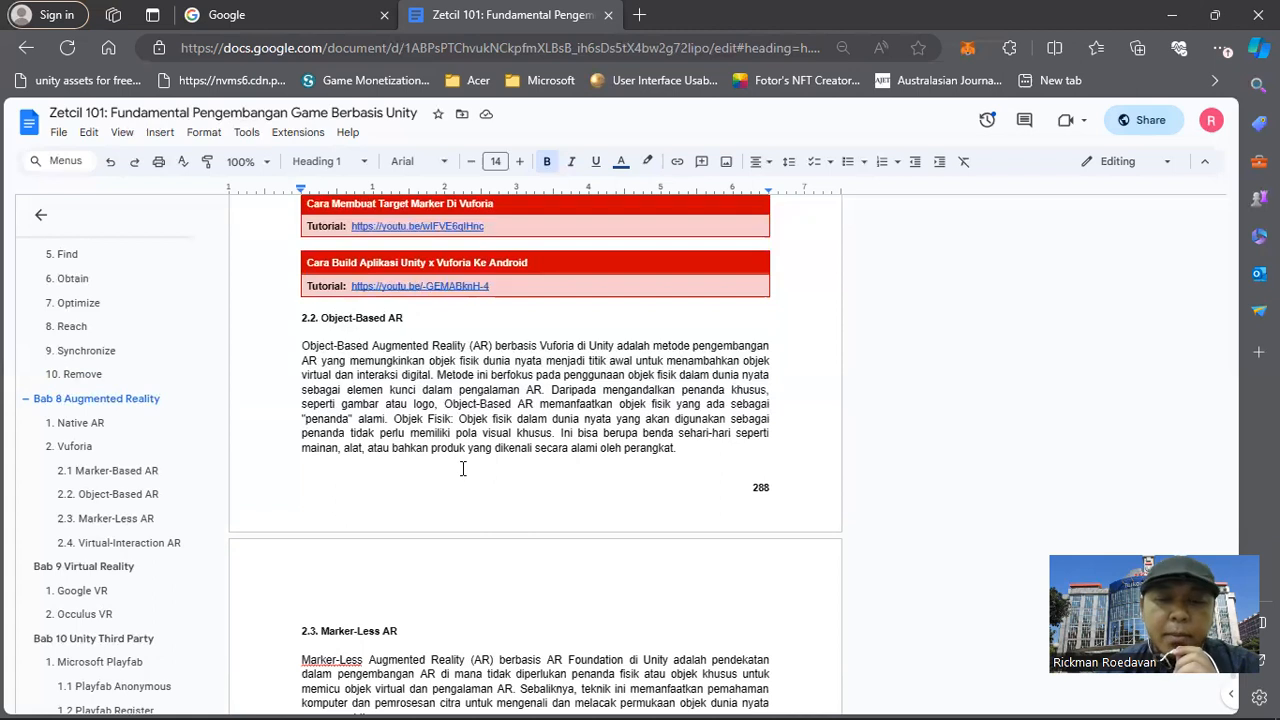
pyautogui.scroll(-6, 463, 469)
pyautogui.scroll(-2, 440, 425)
pyautogui.scroll(5, 451, 434)
pyautogui.scroll(-8, 455, 434)
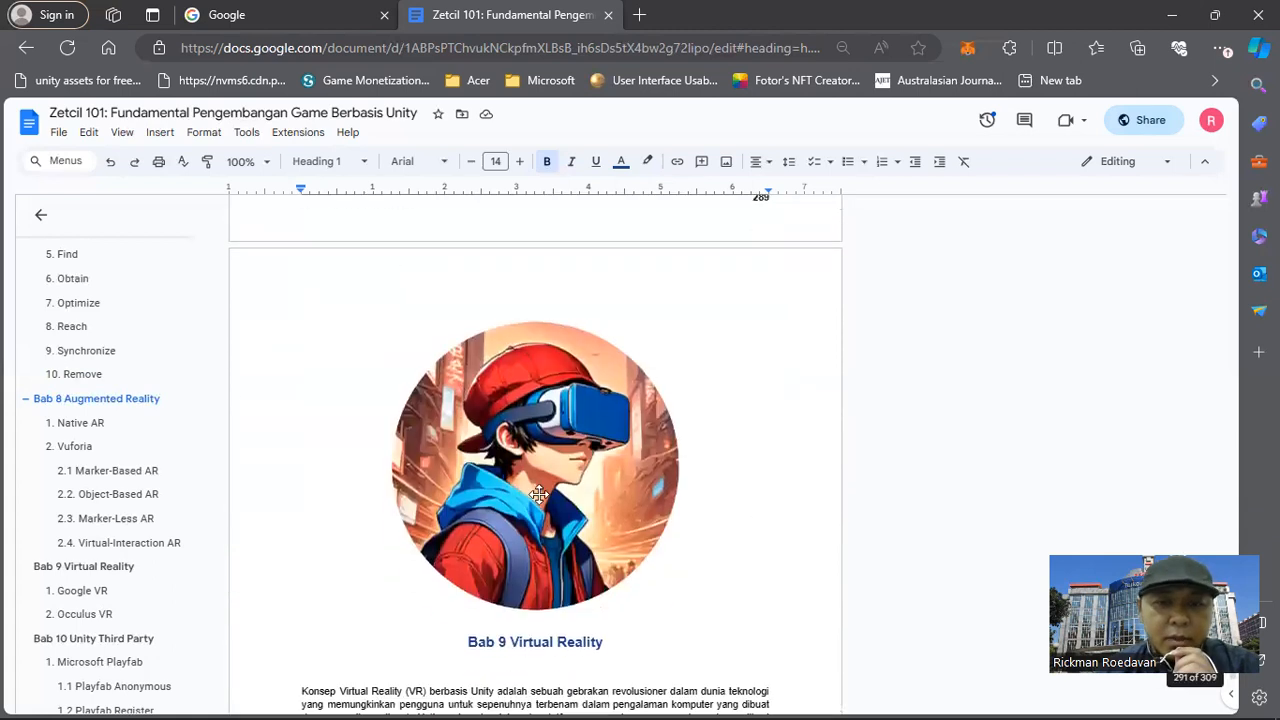
pyautogui.scroll(5, 403, 417)
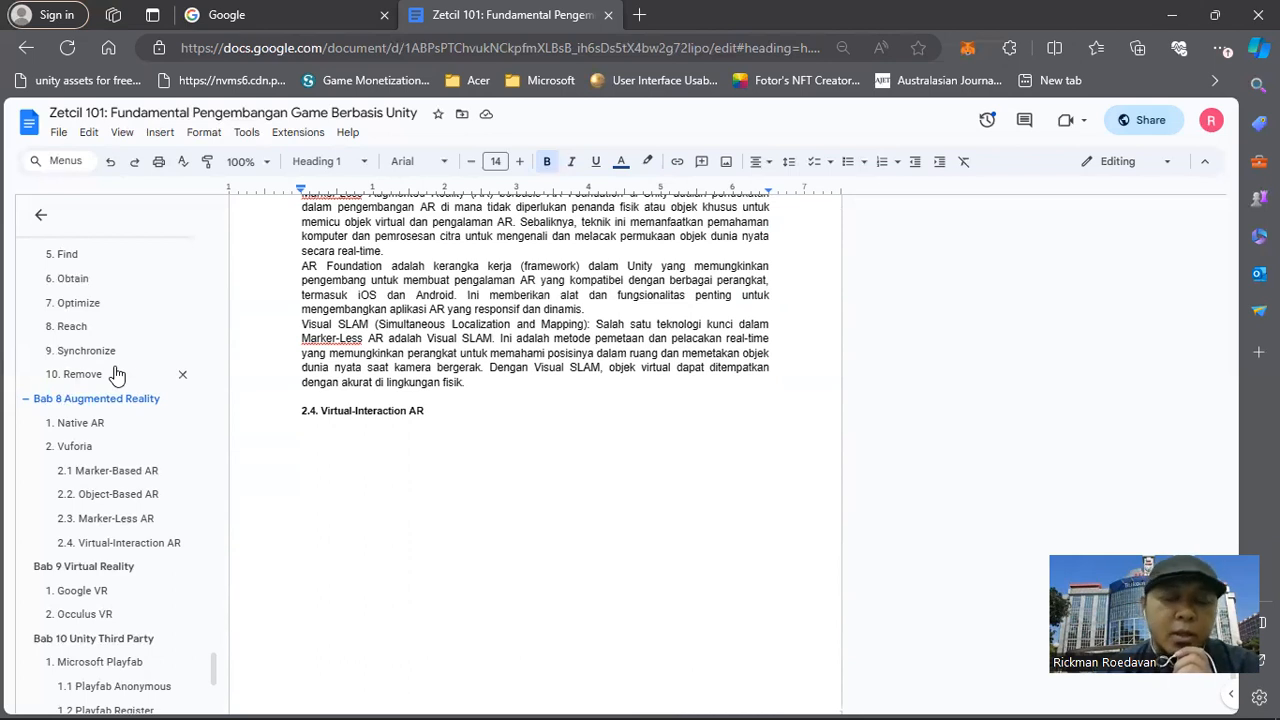
# Find section 5. Gesture in the document's outline and go to it.
pyautogui.scroll(15, 115, 380)
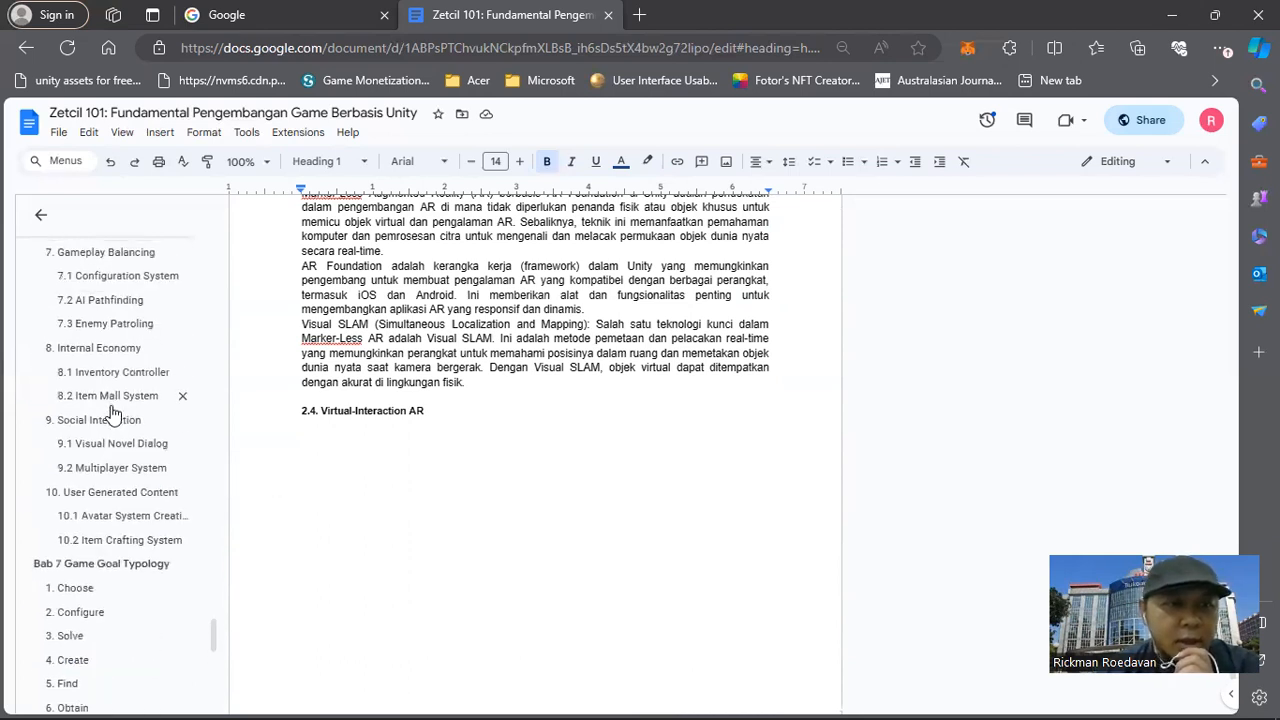
pyautogui.scroll(15, 116, 415)
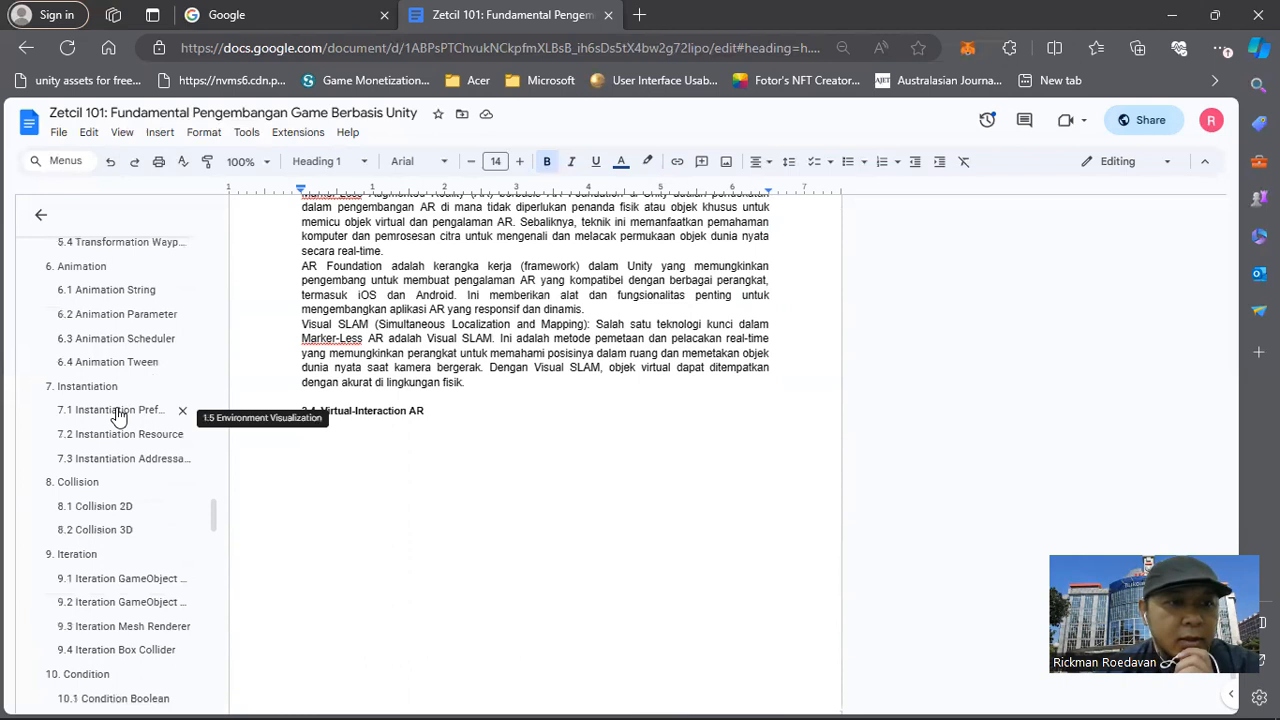
pyautogui.scroll(15, 118, 415)
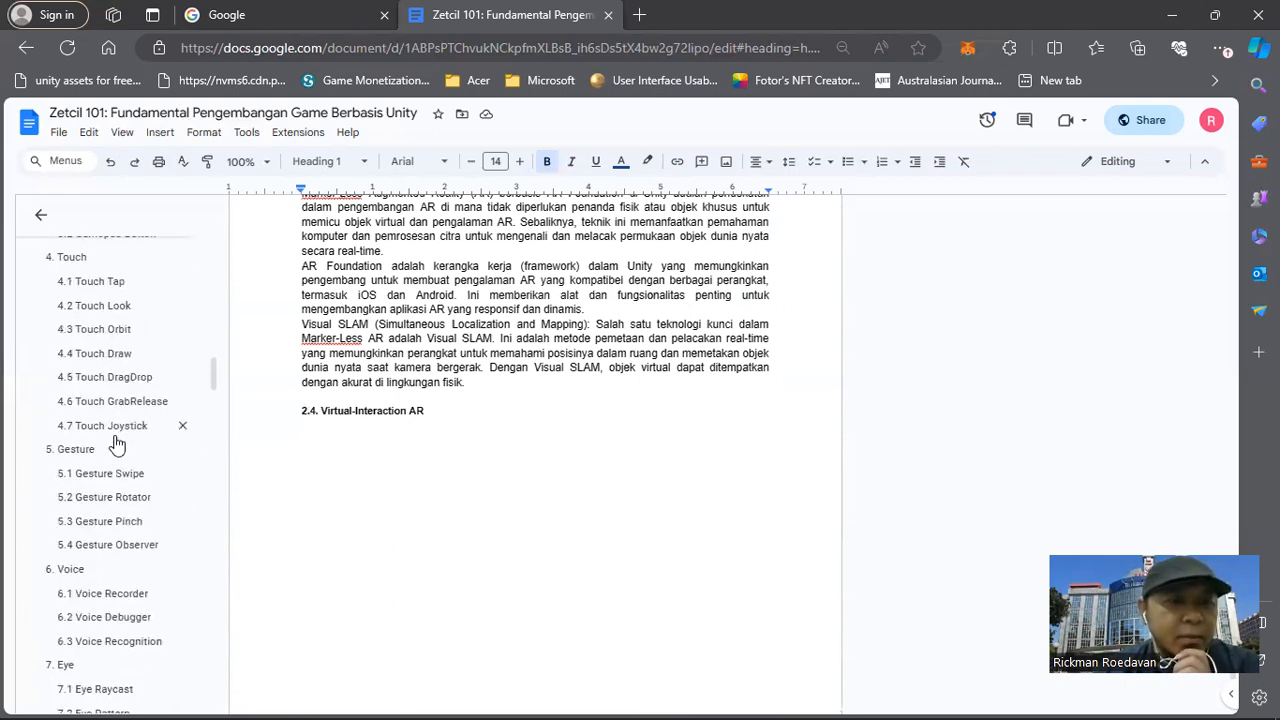
pyautogui.click(78, 450)
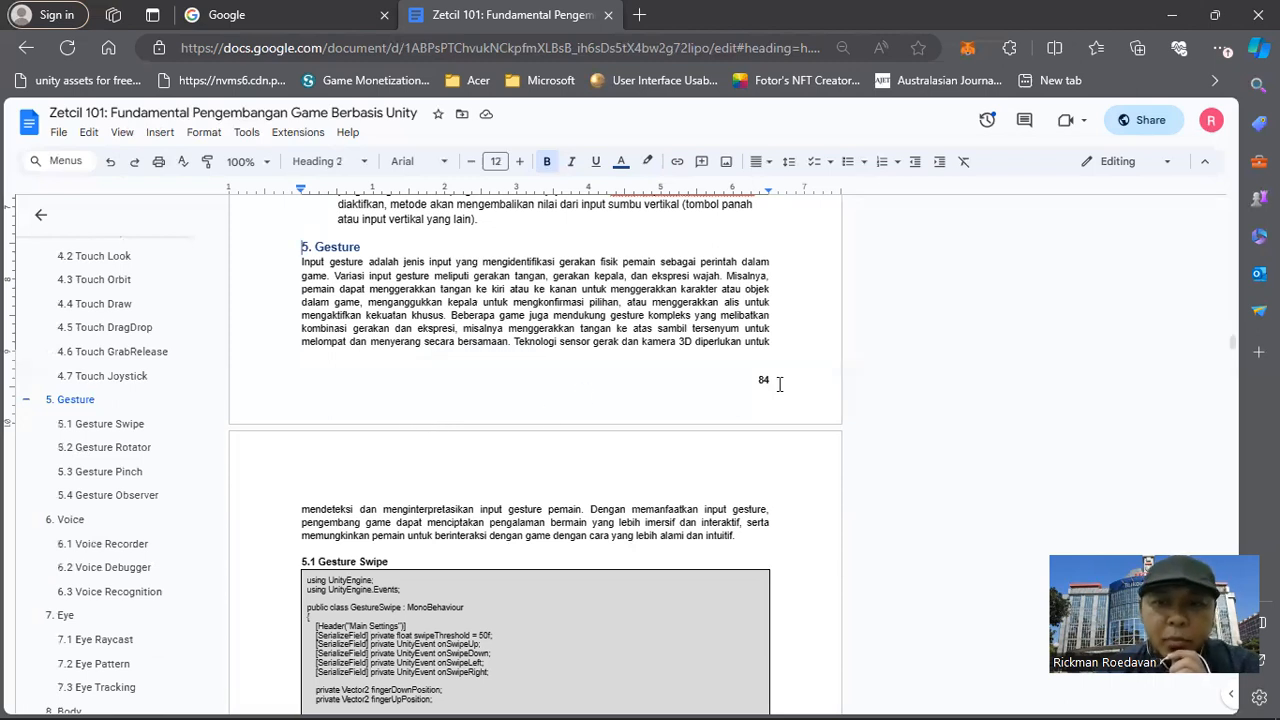
# Examine the Gesture Swipe, Gesture Rotator and Gesture Pinch scripts in the document.
pyautogui.scroll(-3, 388, 437)
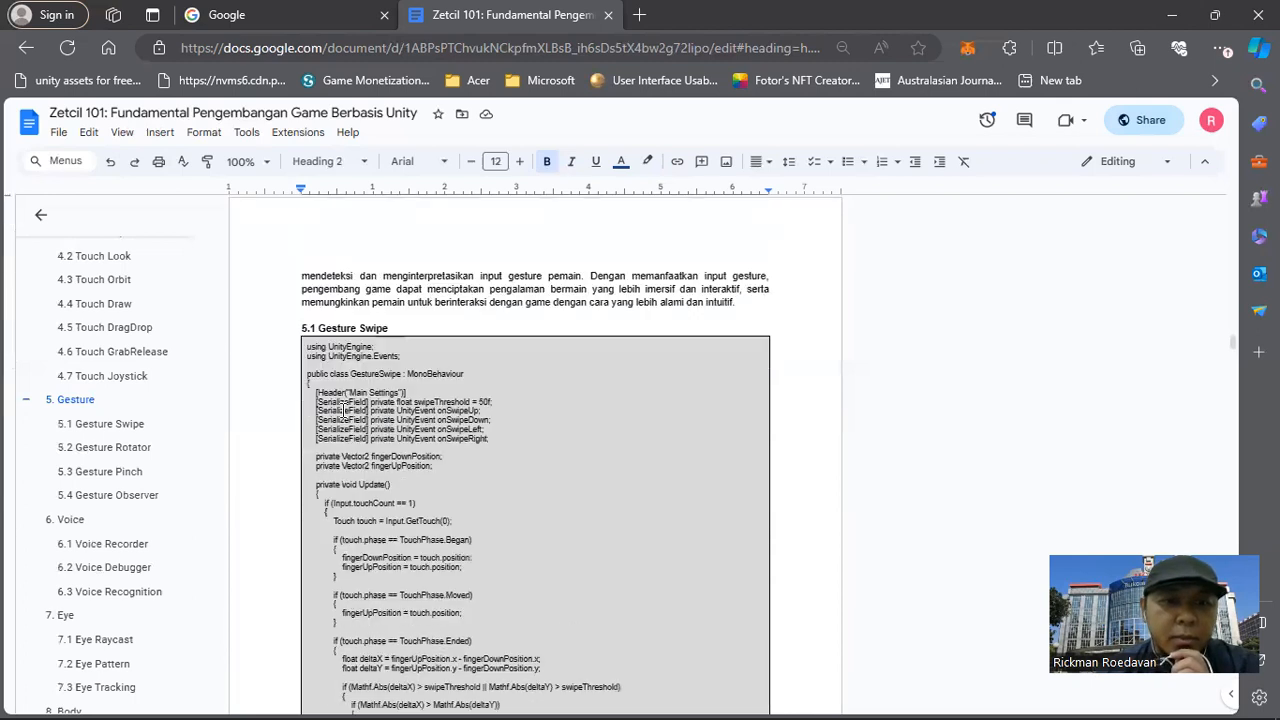
pyautogui.scroll(-15, 350, 380)
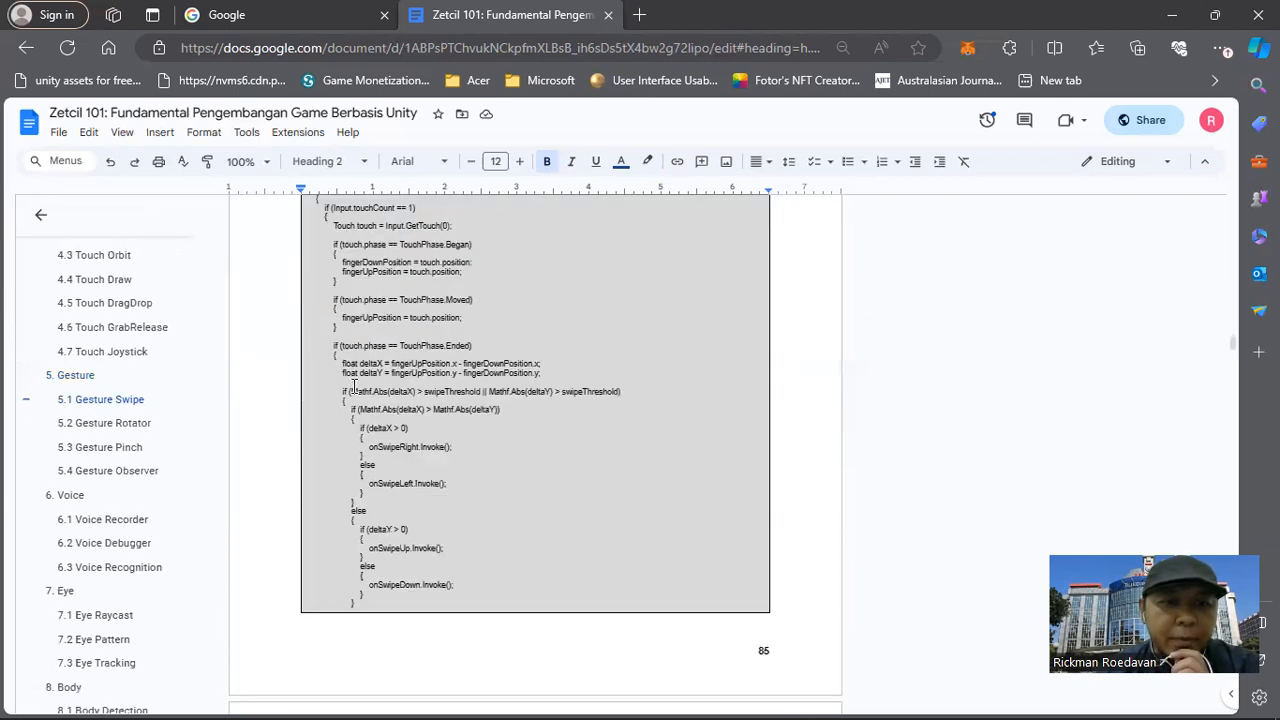
pyautogui.scroll(-12, 362, 398)
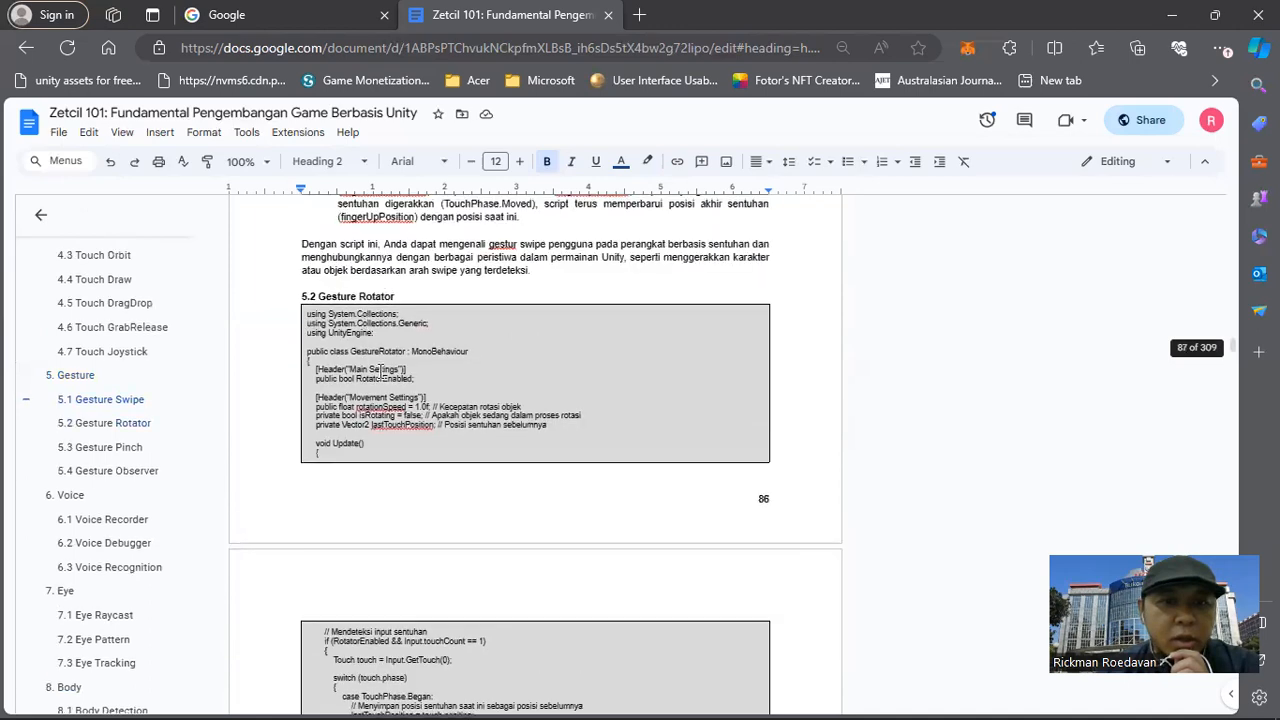
pyautogui.scroll(-12, 380, 373)
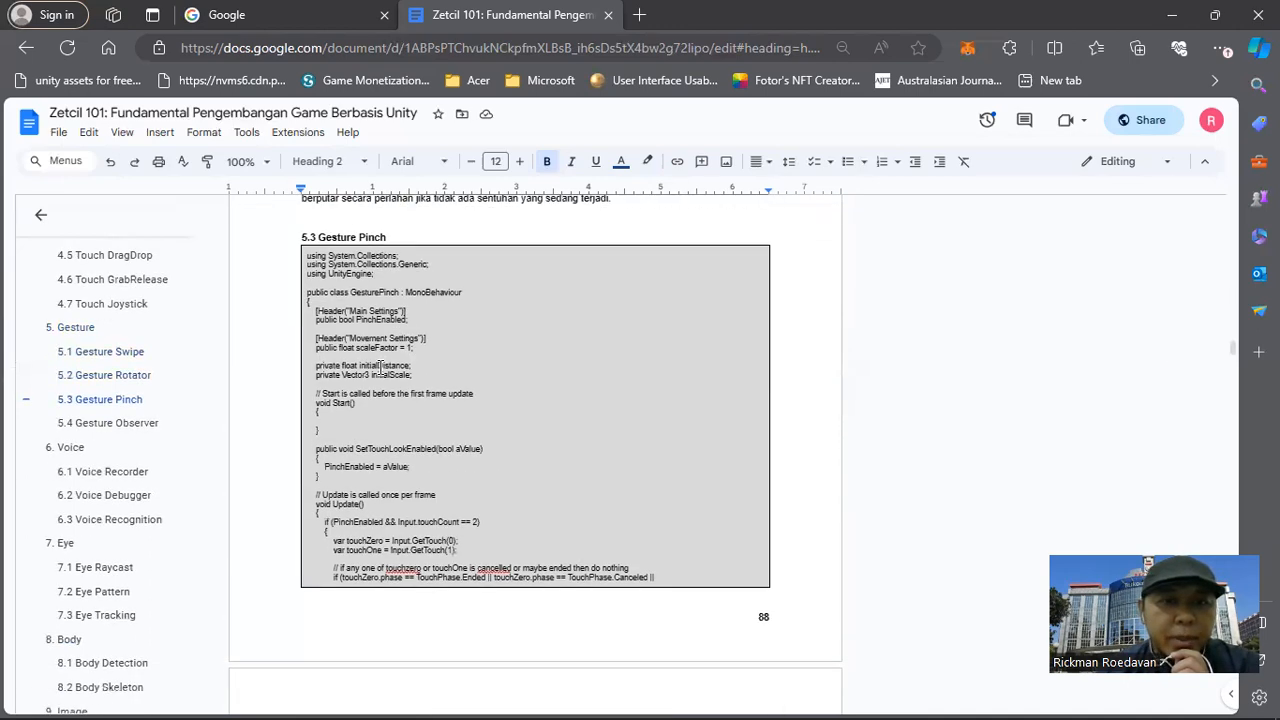
# Copy the class name GestureObserver from the script in section 5.4 Gesture Observer.
pyautogui.scroll(-10, 381, 373)
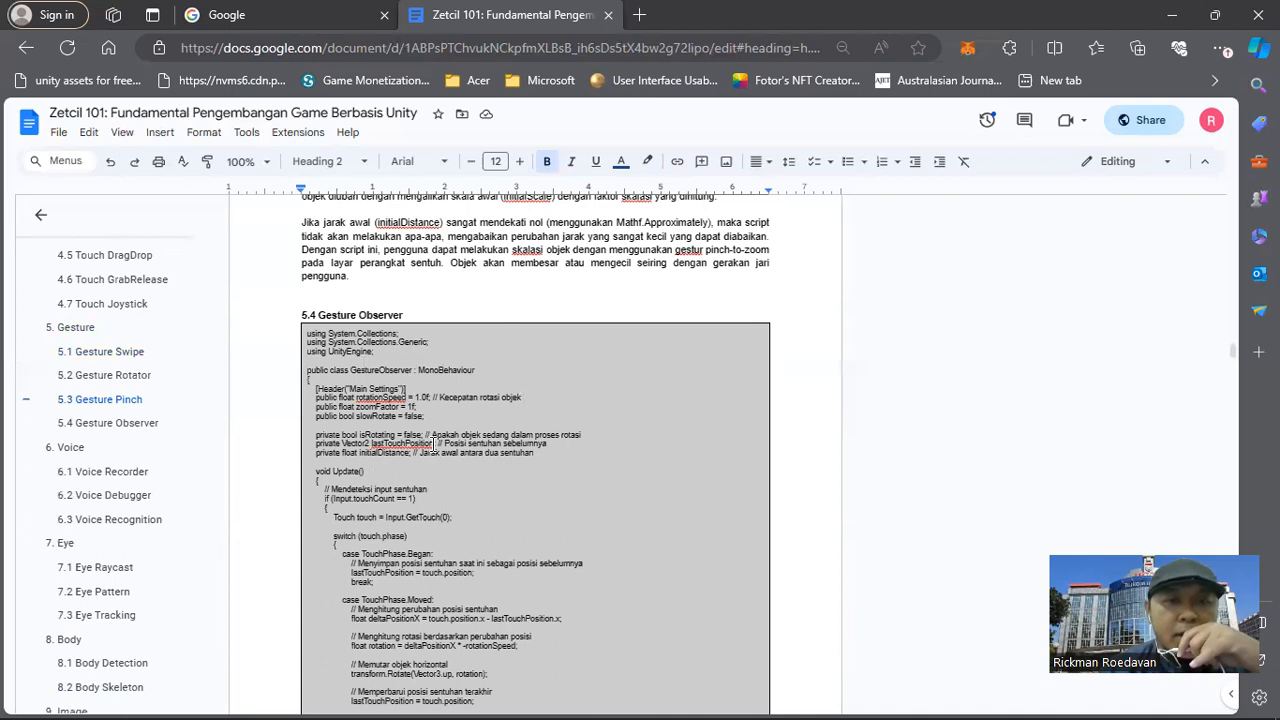
pyautogui.doubleClick(378, 369)
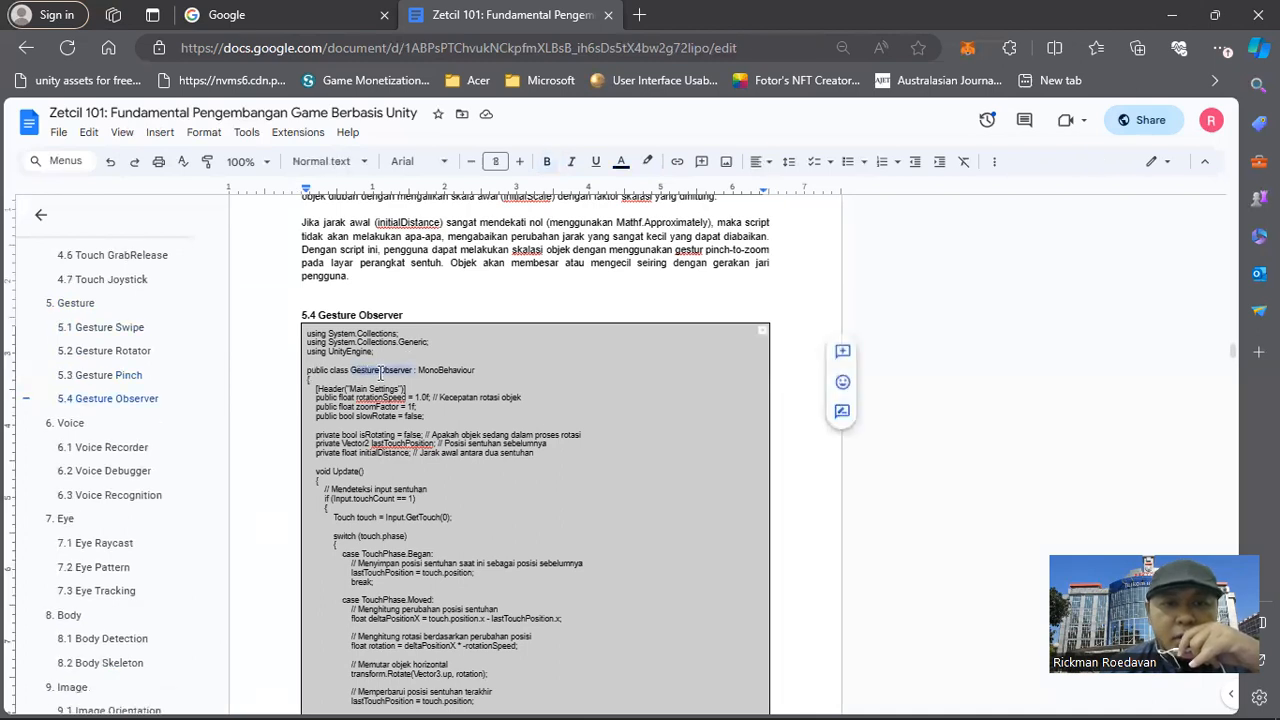
pyautogui.rightClick(382, 366)
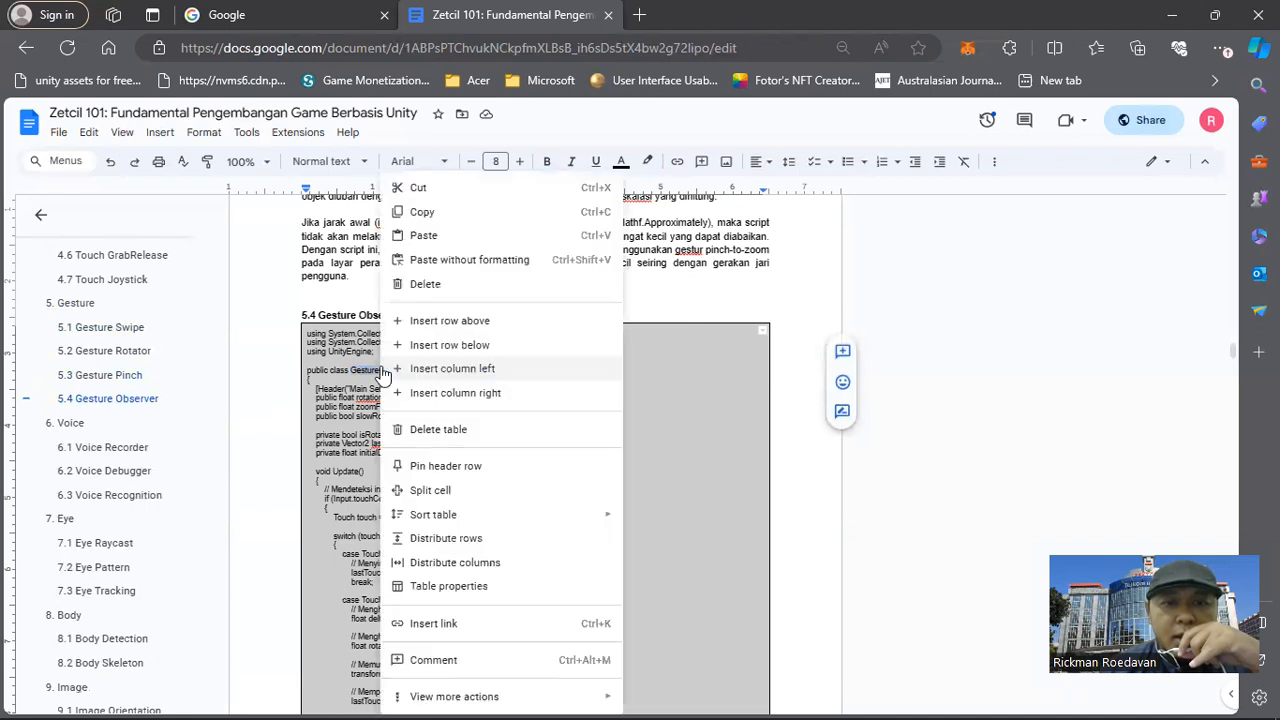
pyautogui.click(422, 213)
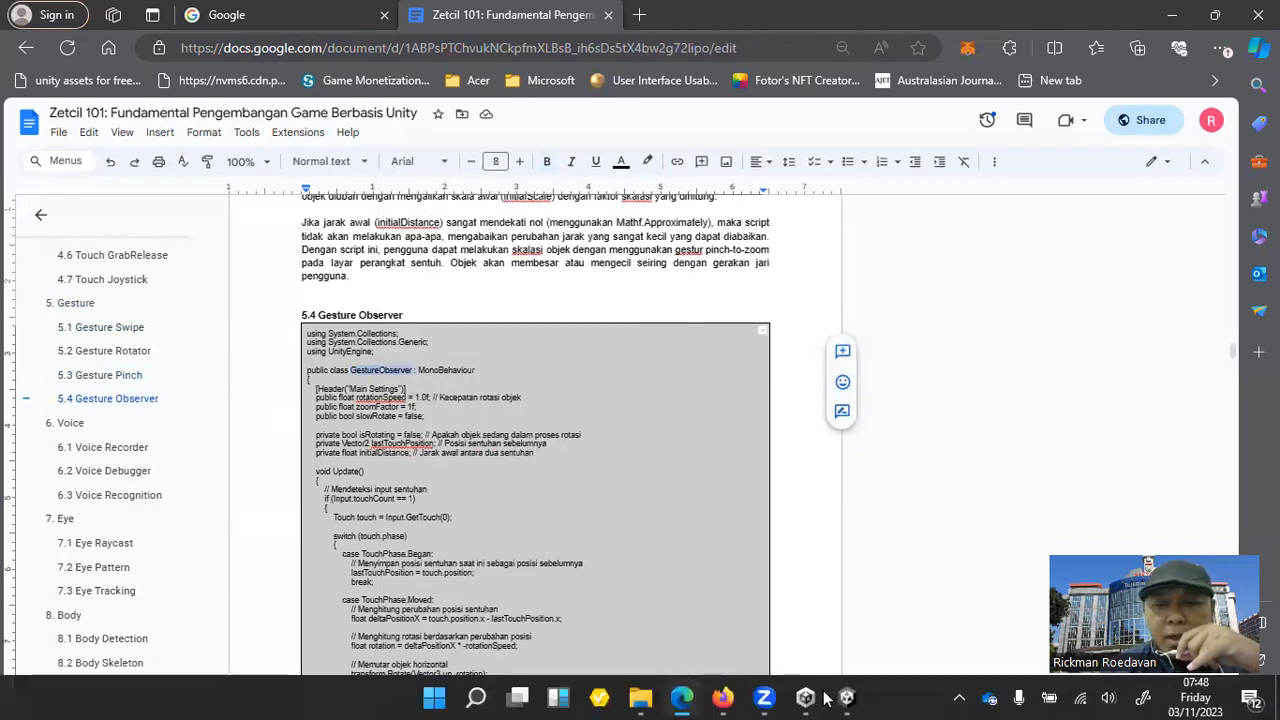
# Switch to Unity, create a folder named Script in the project's Assets folder, and open it.
pyautogui.click(846, 697)
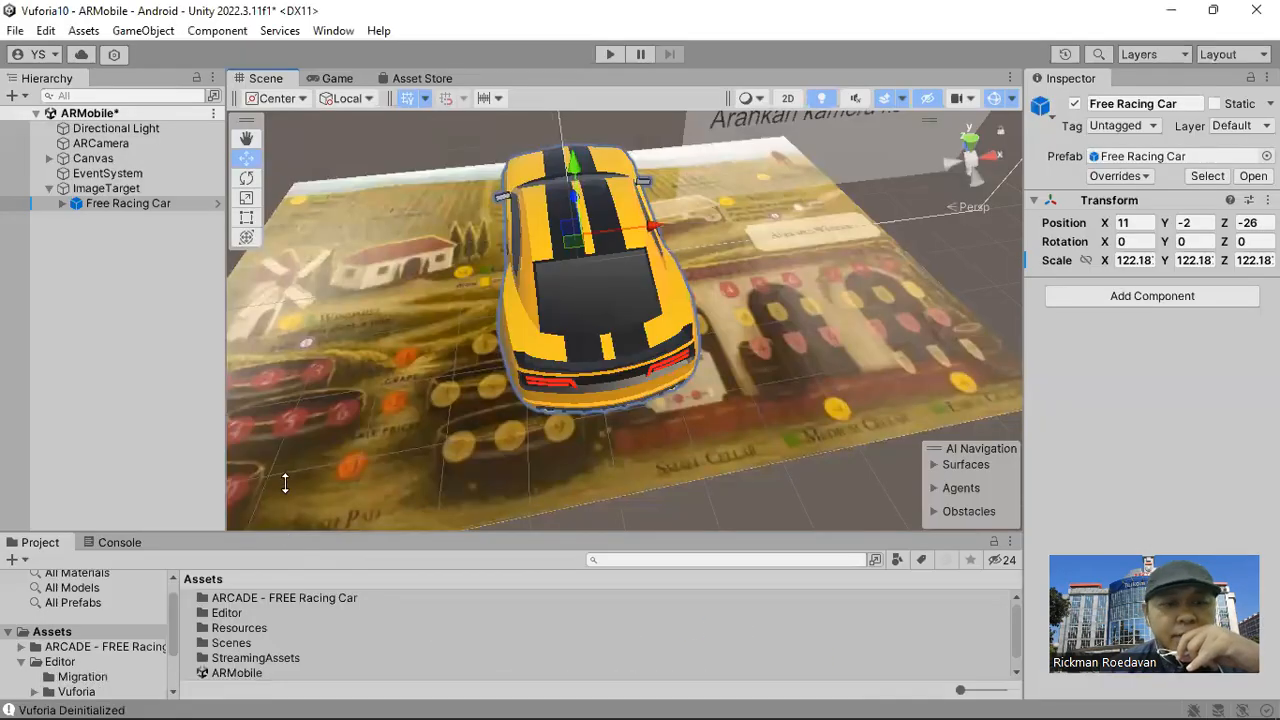
pyautogui.moveTo(285, 483); pyautogui.dragTo(281, 472)
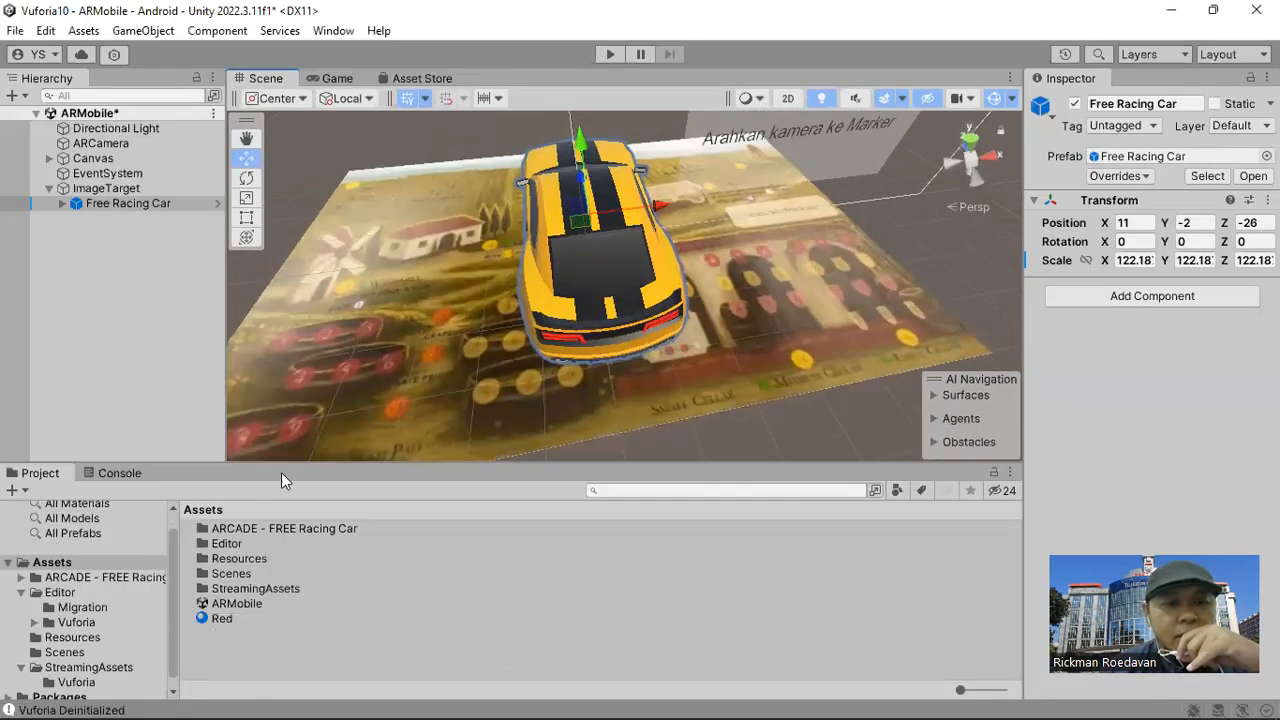
pyautogui.rightClick(236, 660)
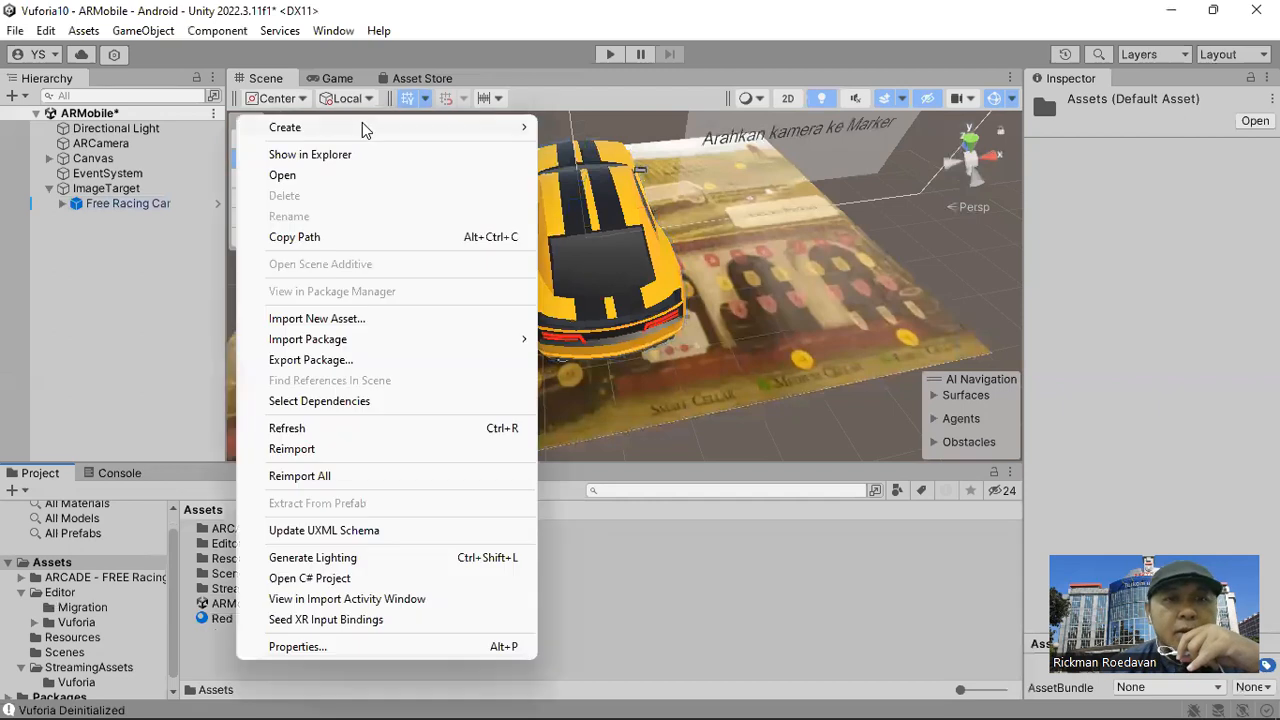
pyautogui.click(600, 34)
pyautogui.write('Script')
pyautogui.press('Return')
pyautogui.press('Return')
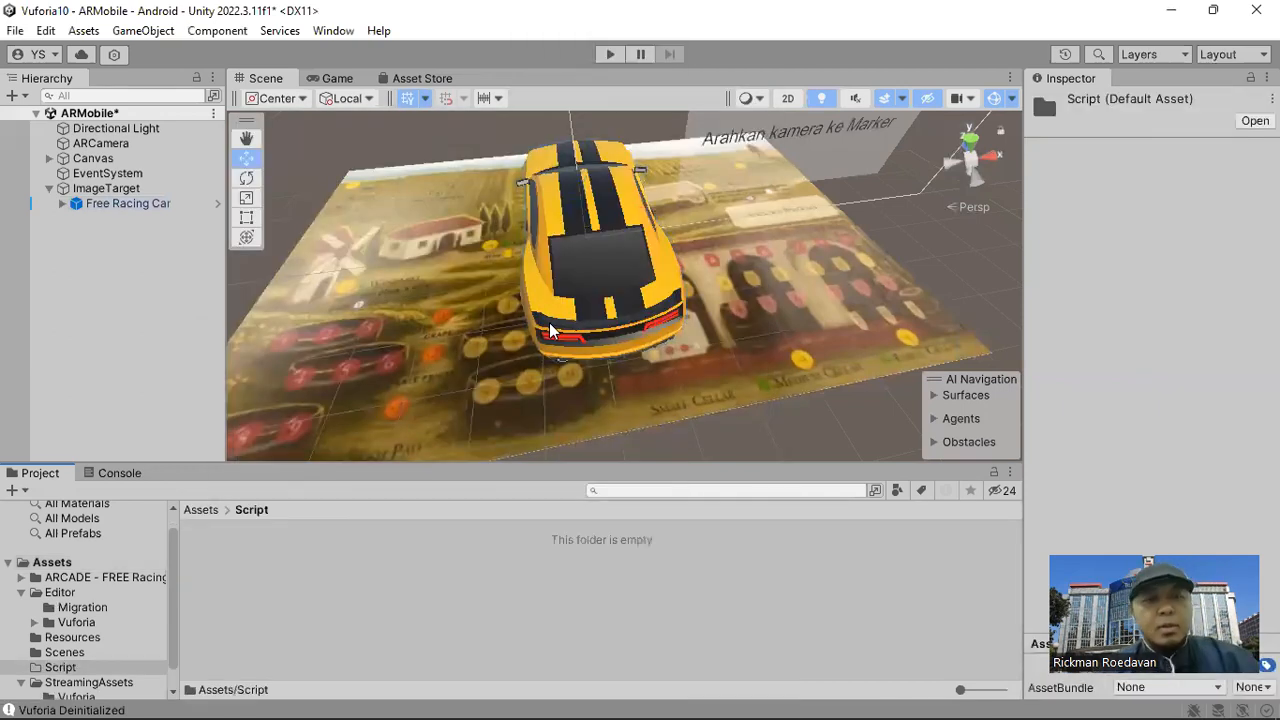
# Create a C# script in the Script folder and name it with the copied class name, GestureObserver.
pyautogui.rightClick(365, 617)
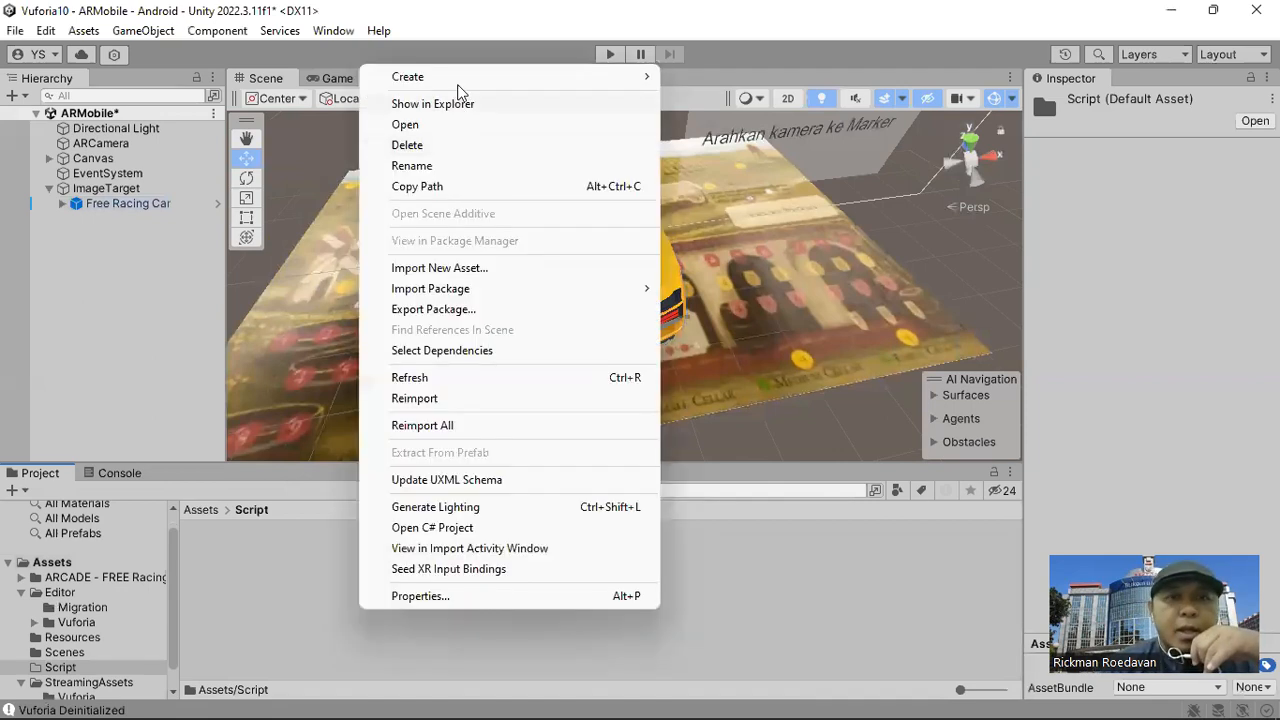
pyautogui.moveTo(470, 77)
pyautogui.click(743, 58)
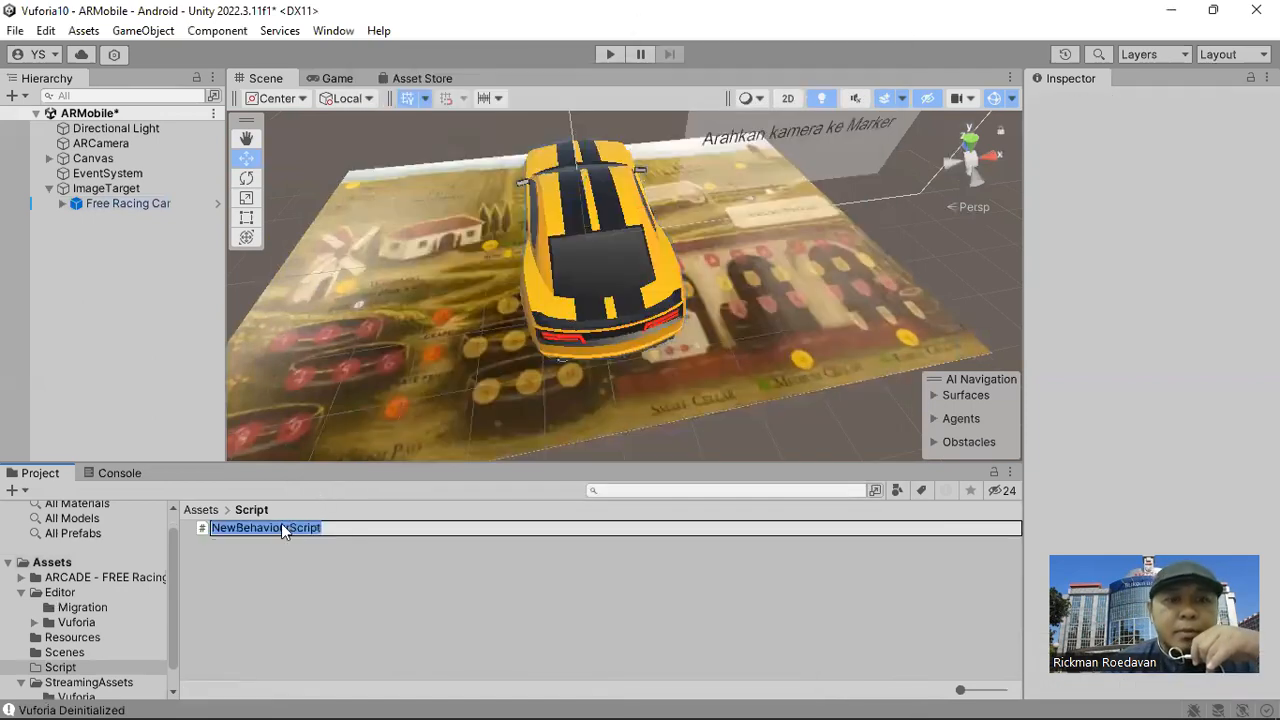
pyautogui.rightClick(282, 530)
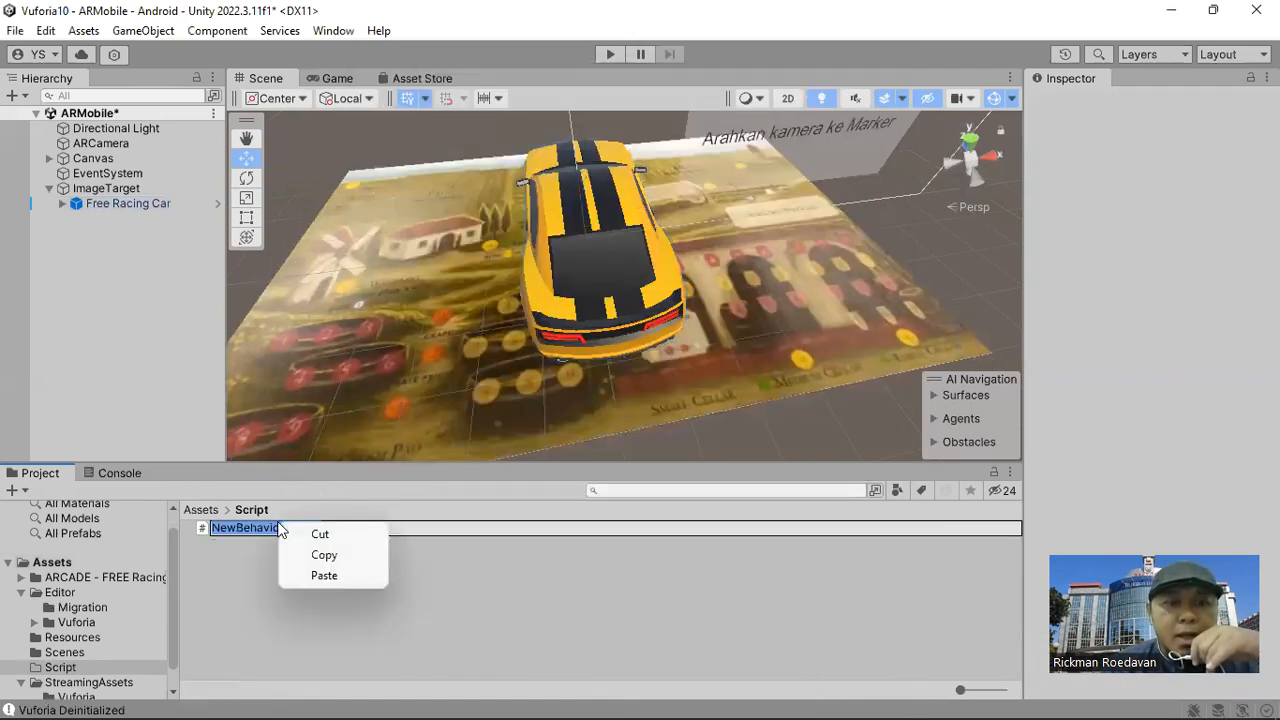
pyautogui.click(324, 576)
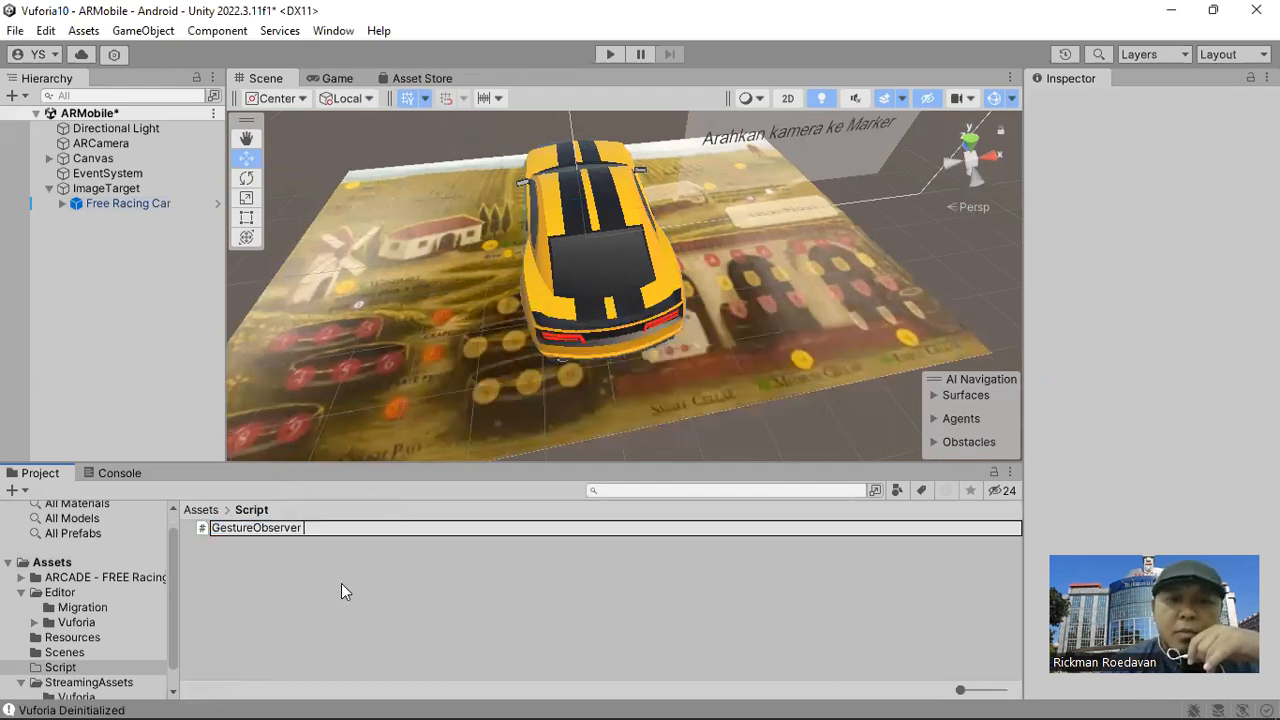
pyautogui.press('Return')
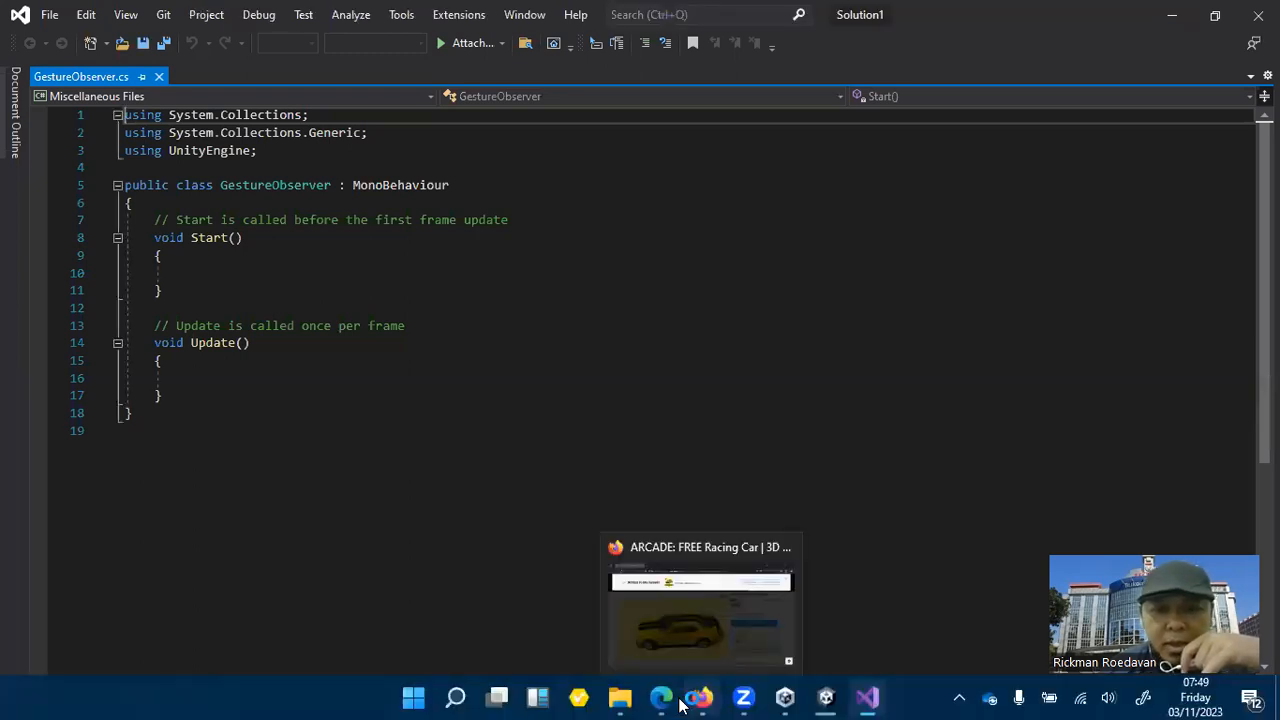
# Return to the Zetcil 101 document in Edge and copy the complete Gesture Observer script code from section 5.4.
pyautogui.moveTo(661, 697)
pyautogui.click(651, 617)
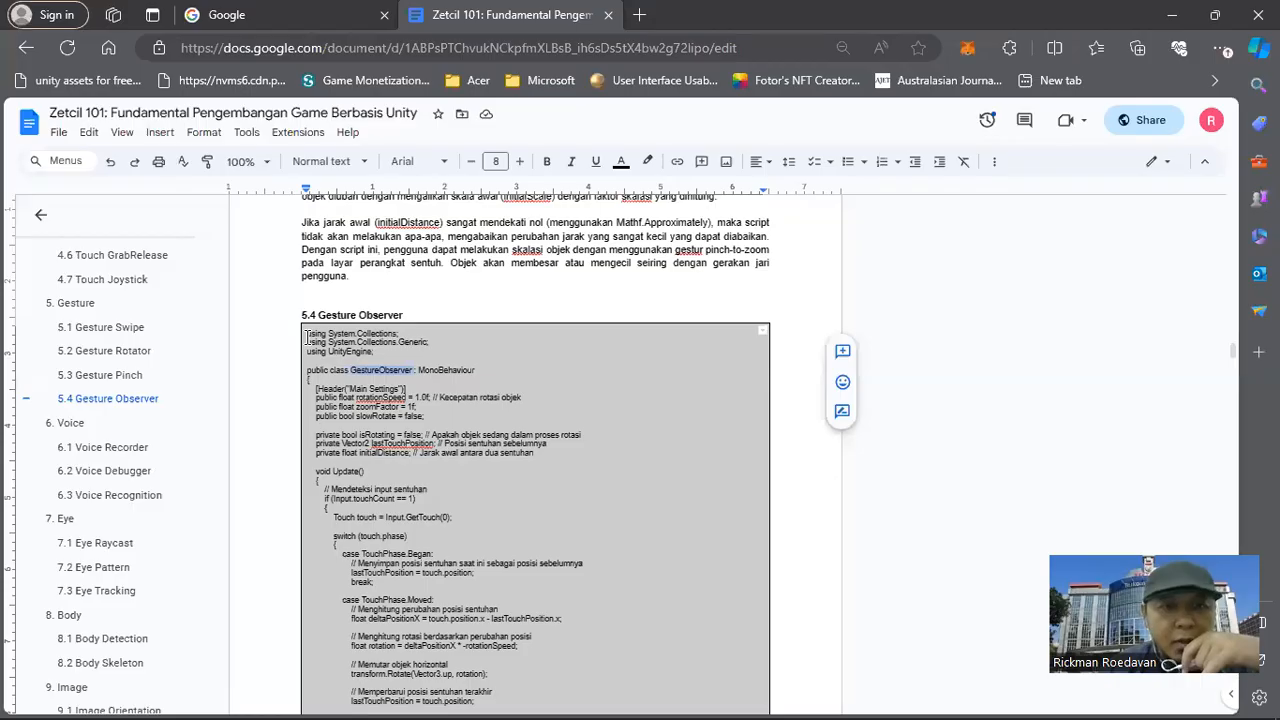
pyautogui.moveTo(307, 336); pyautogui.dragTo(416, 502)
pyautogui.scroll(-5, 416, 502)
pyautogui.scroll(-5, 416, 508)
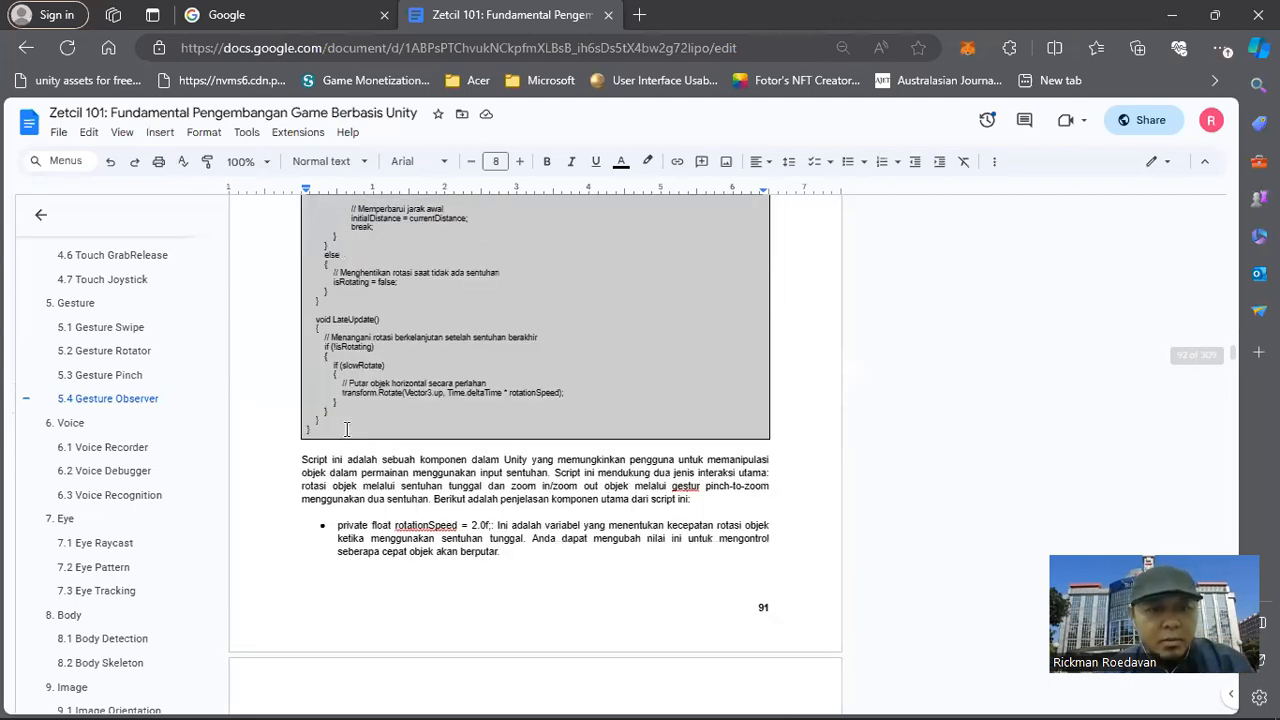
pyautogui.rightClick(373, 381)
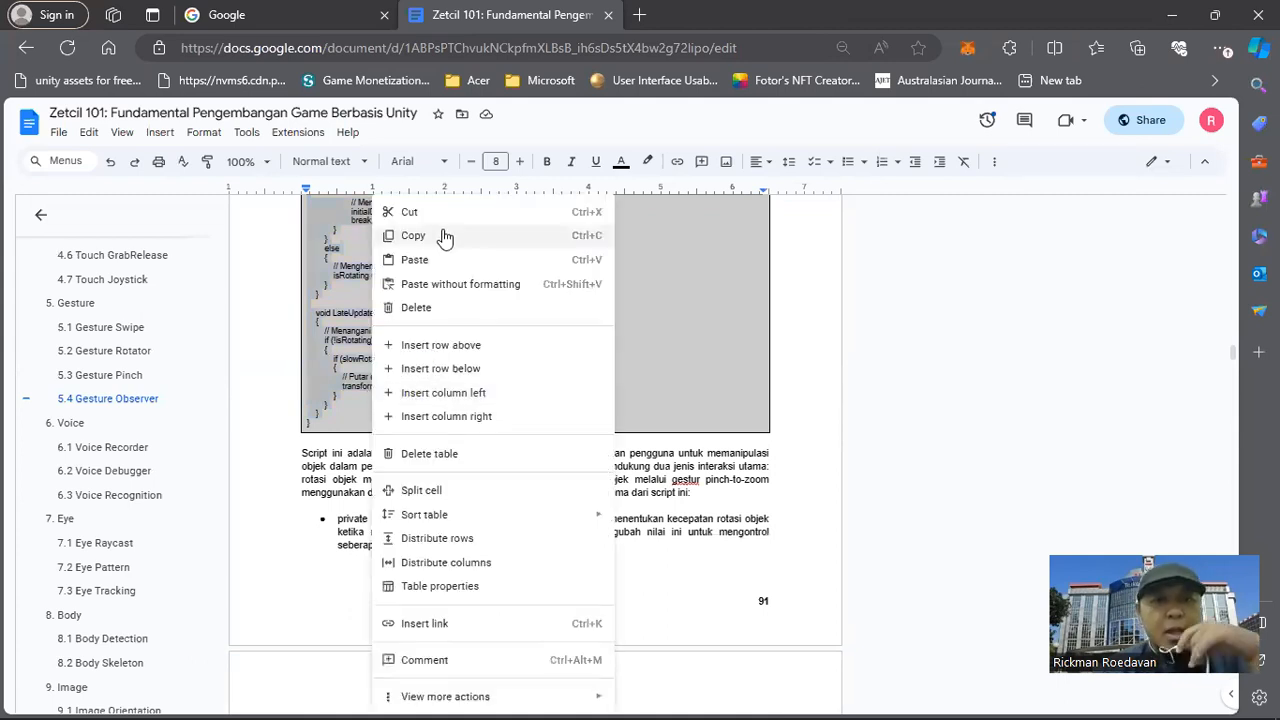
pyautogui.click(442, 238)
# Switch to Visual Studio, replace all template code in GestureObserver.cs with the copied script, and save the file.
pyautogui.moveTo(805, 715)
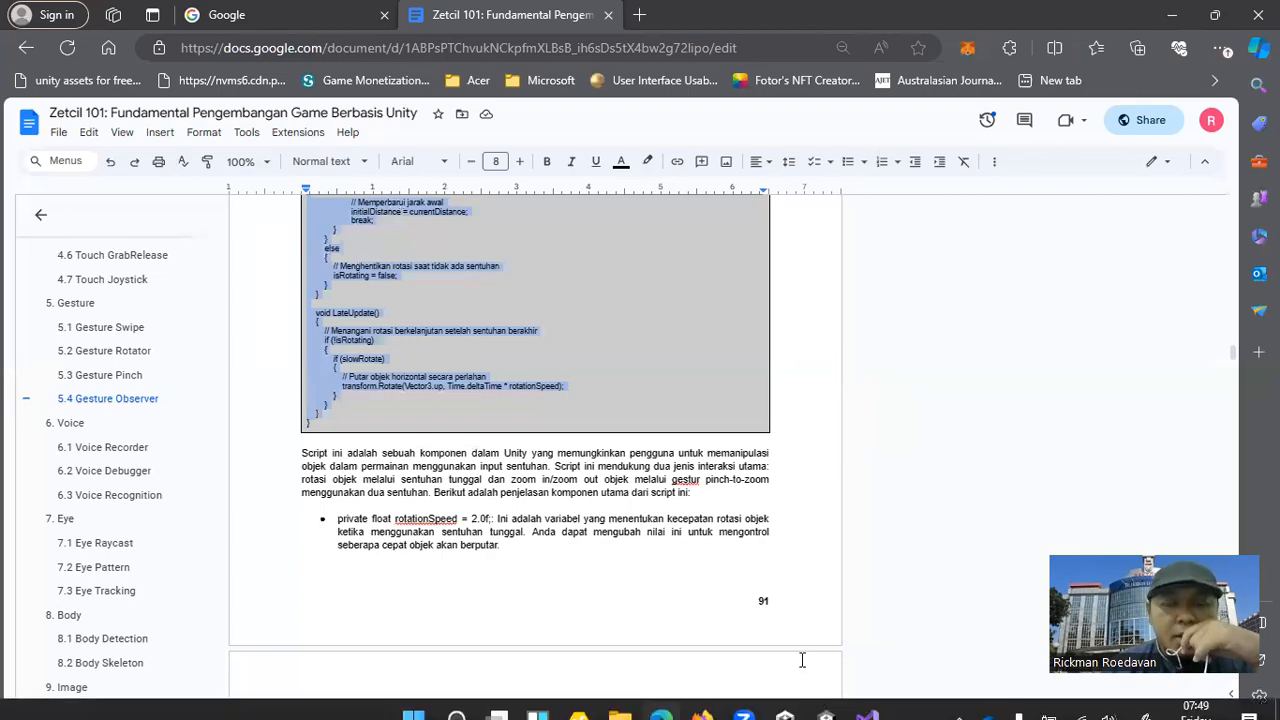
pyautogui.click(867, 715)
pyautogui.moveTo(149, 422); pyautogui.dragTo(97, 169)
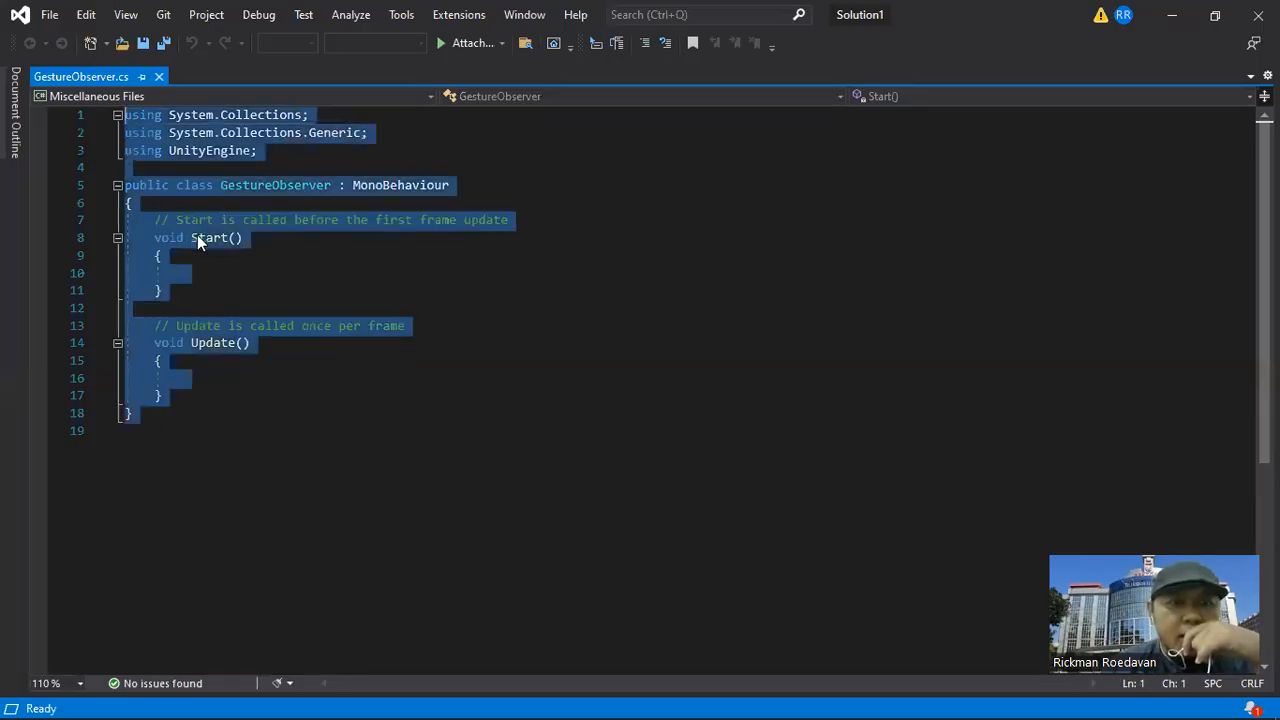
pyautogui.rightClick(148, 349)
pyautogui.click(46, 540)
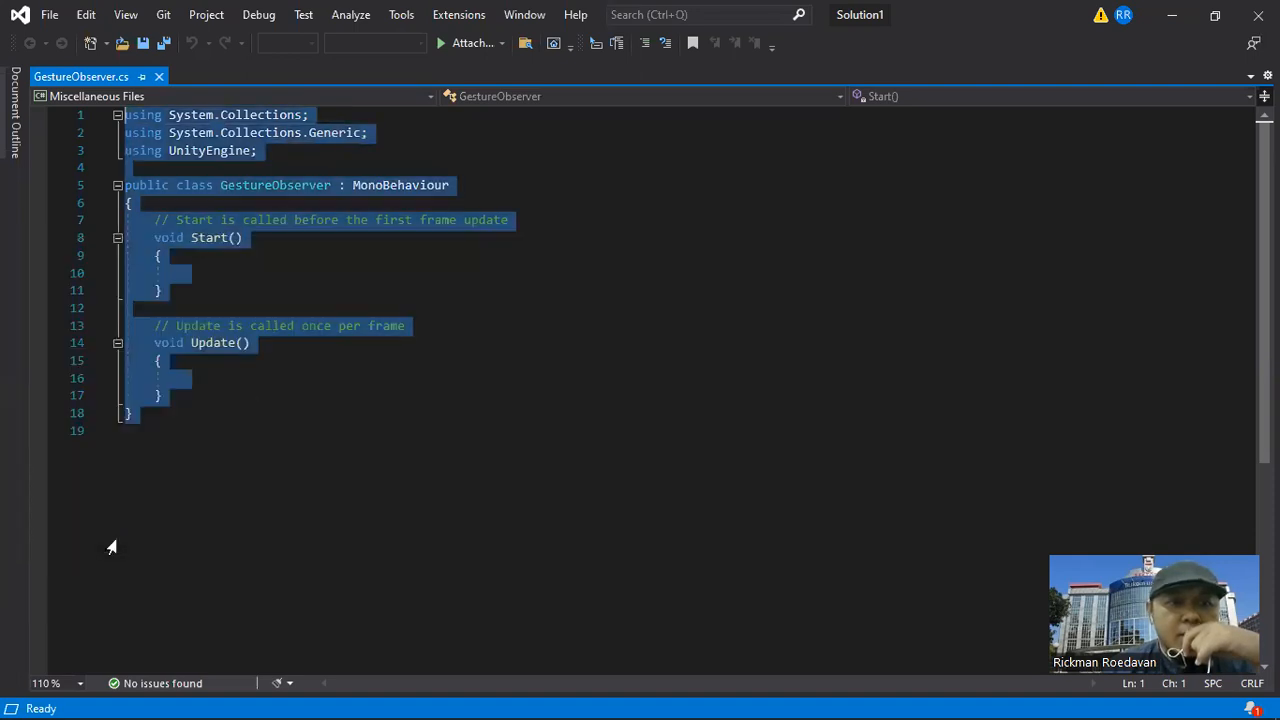
pyautogui.click(49, 15)
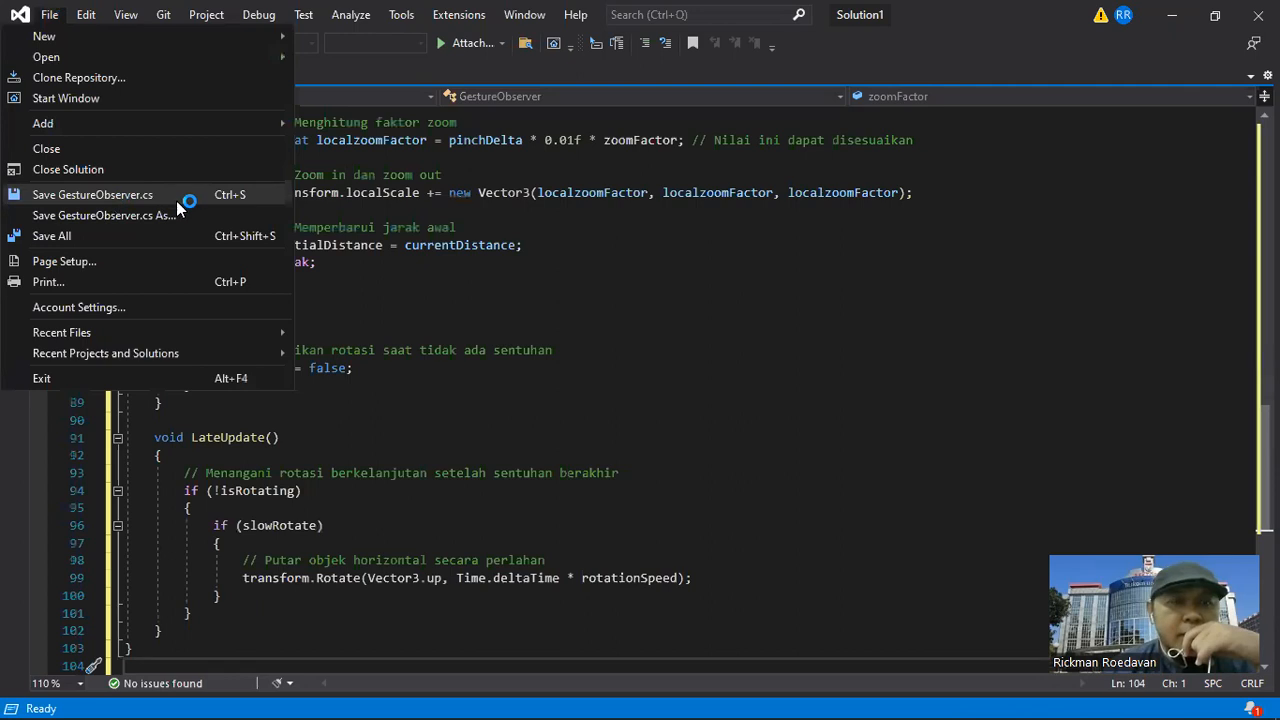
pyautogui.click(174, 200)
pyautogui.click(459, 315)
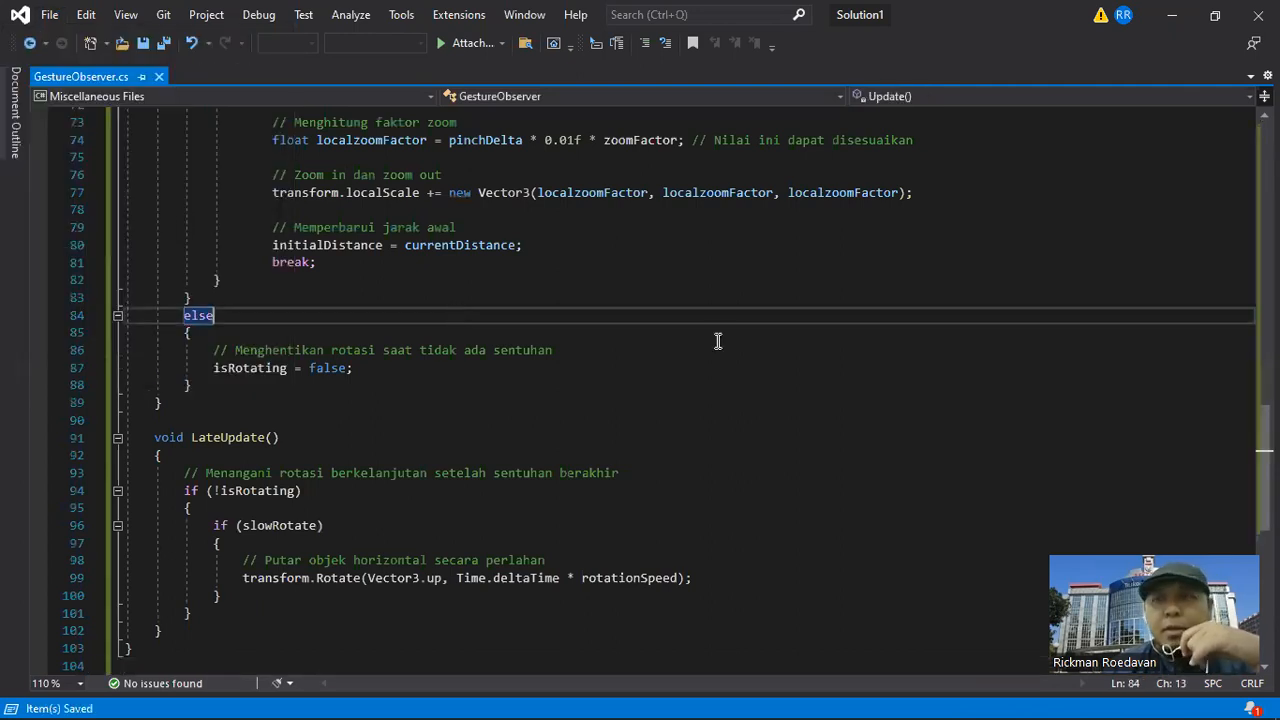
# Return to Unity, check the updated GestureObserver code, and attach the script to Free Racing Car under ImageTarget.
pyautogui.click(1175, 17)
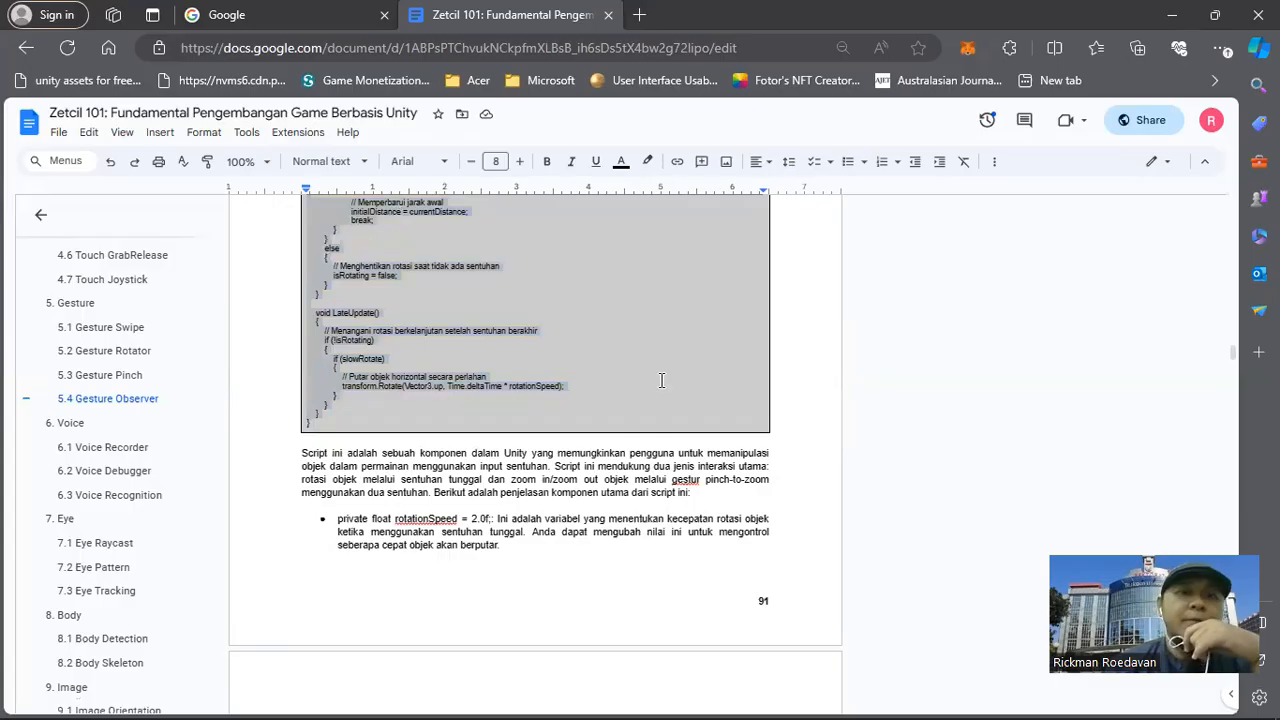
pyautogui.click(822, 697)
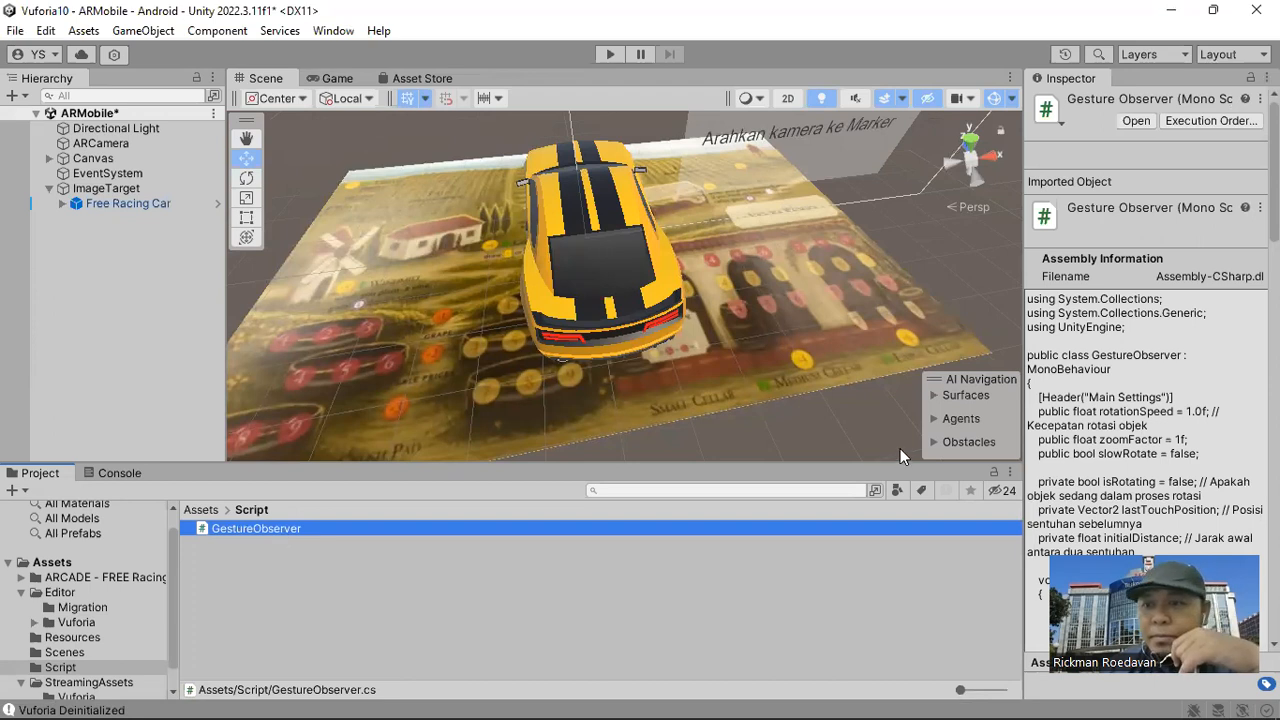
pyautogui.scroll(-3, 1131, 404)
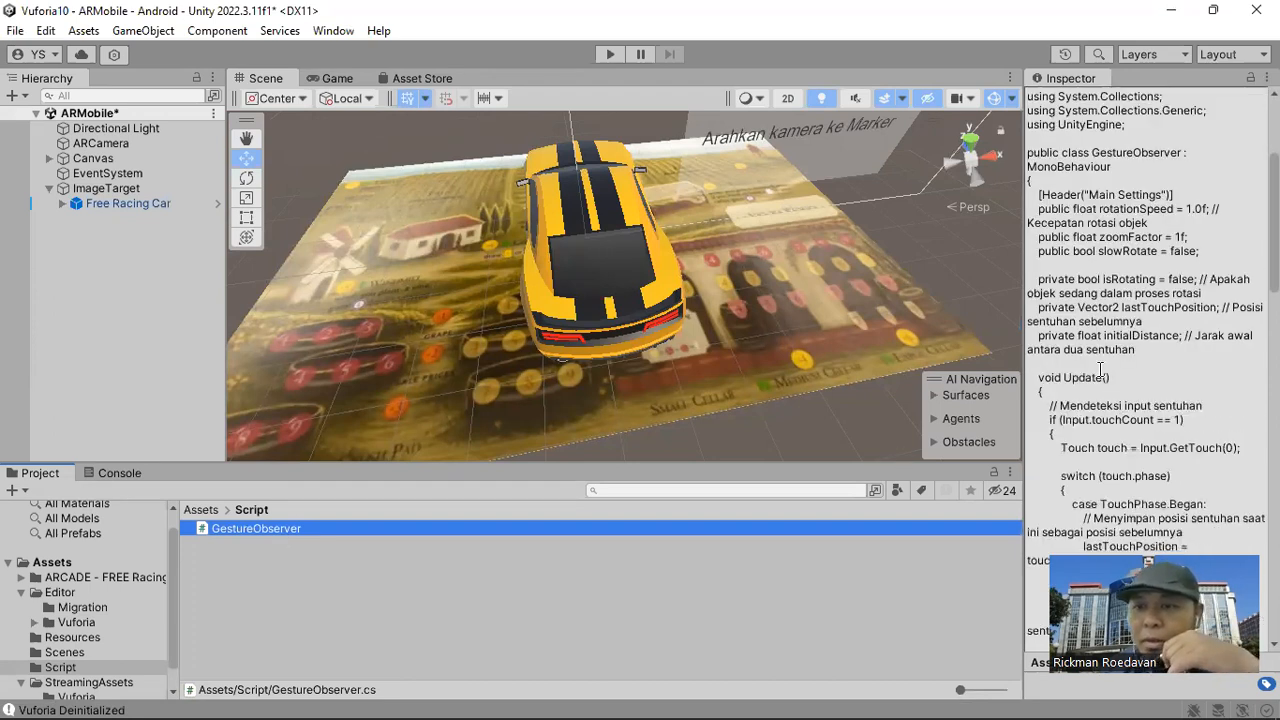
pyautogui.scroll(-2, 1100, 371)
pyautogui.scroll(-3, 1100, 370)
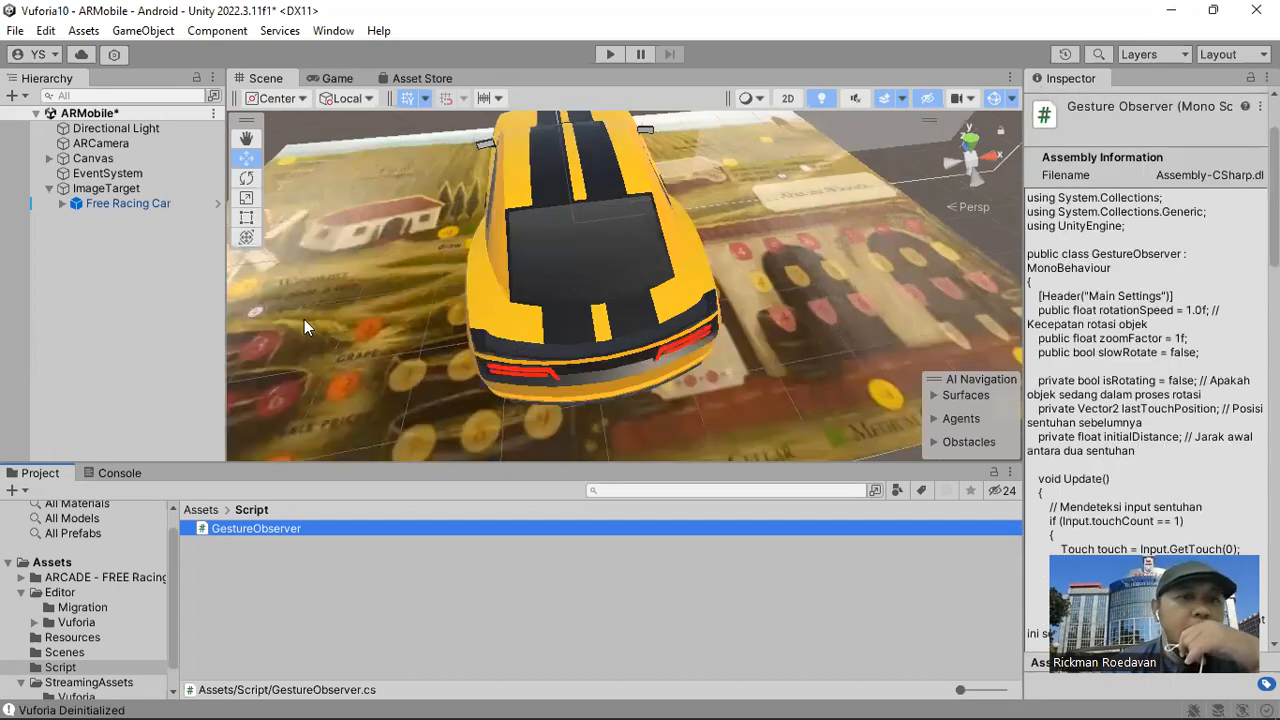
pyautogui.scroll(-1, 298, 317)
pyautogui.doubleClick(116, 206)
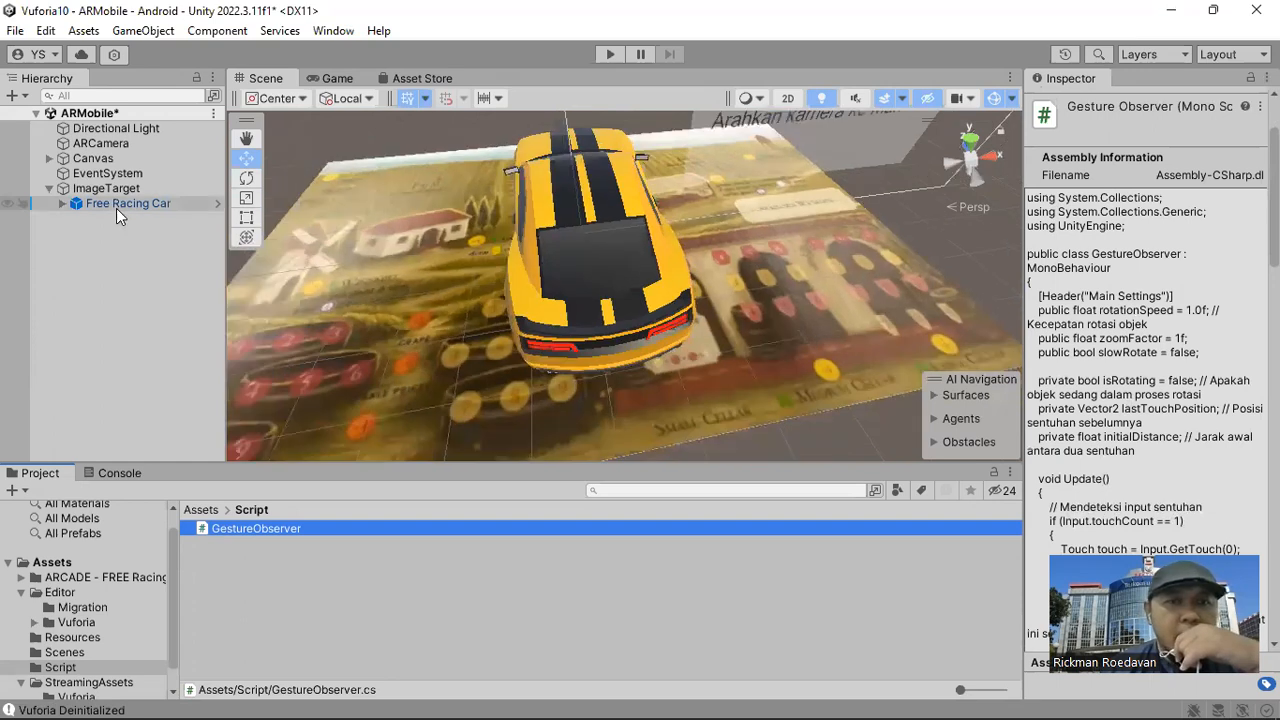
pyautogui.moveTo(255, 527); pyautogui.dragTo(136, 204)
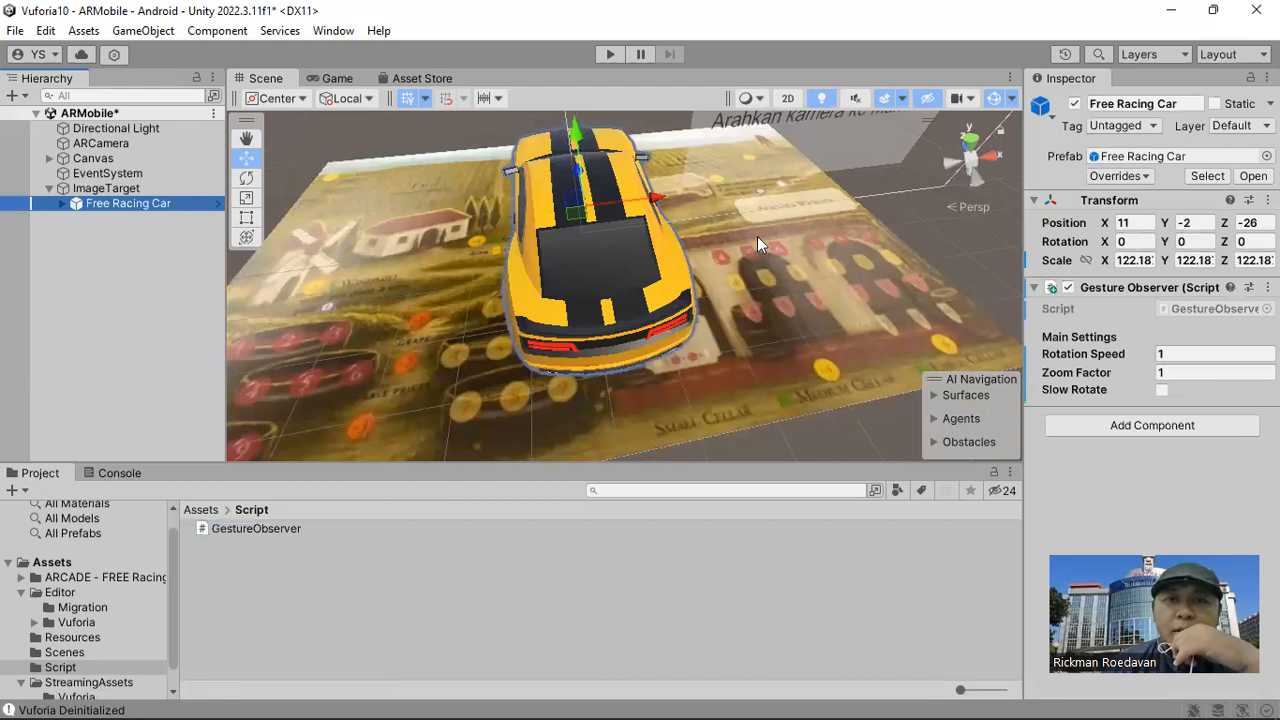
# Run the AR scene and test the gesture script by rotating the tracked car both ways and enlarging it.
pyautogui.click(611, 54)
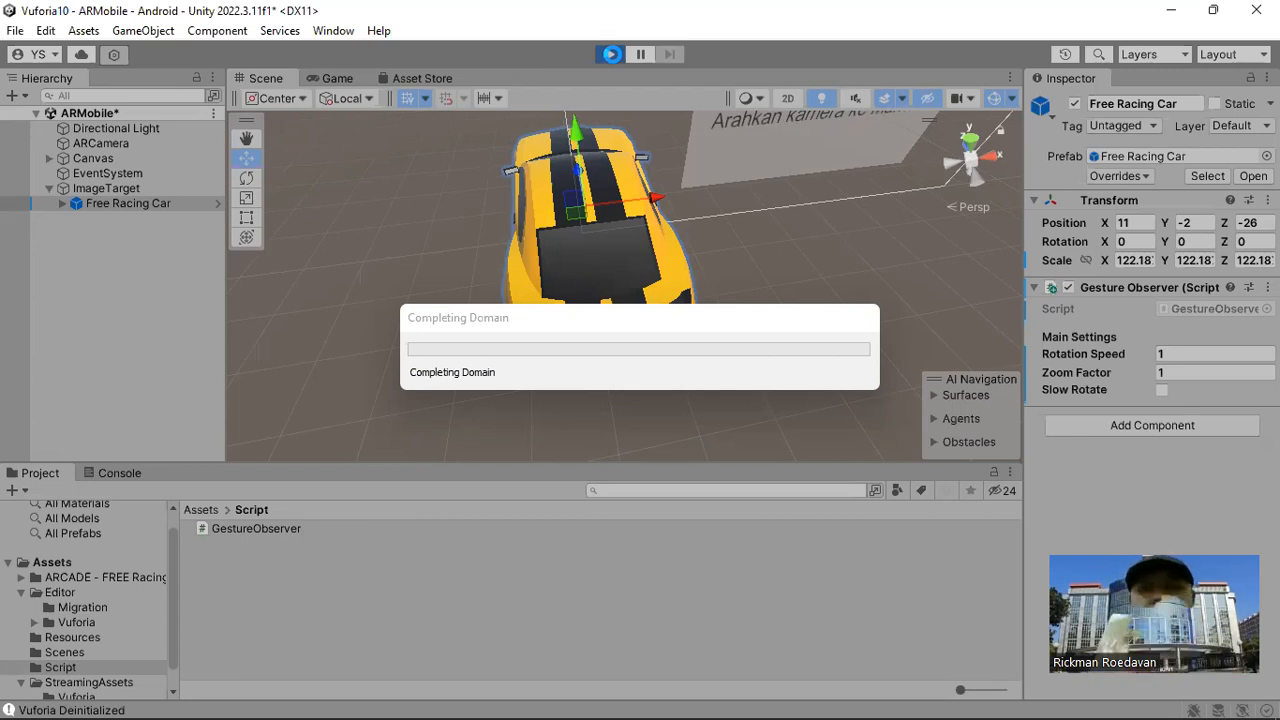
pyautogui.click(615, 50)
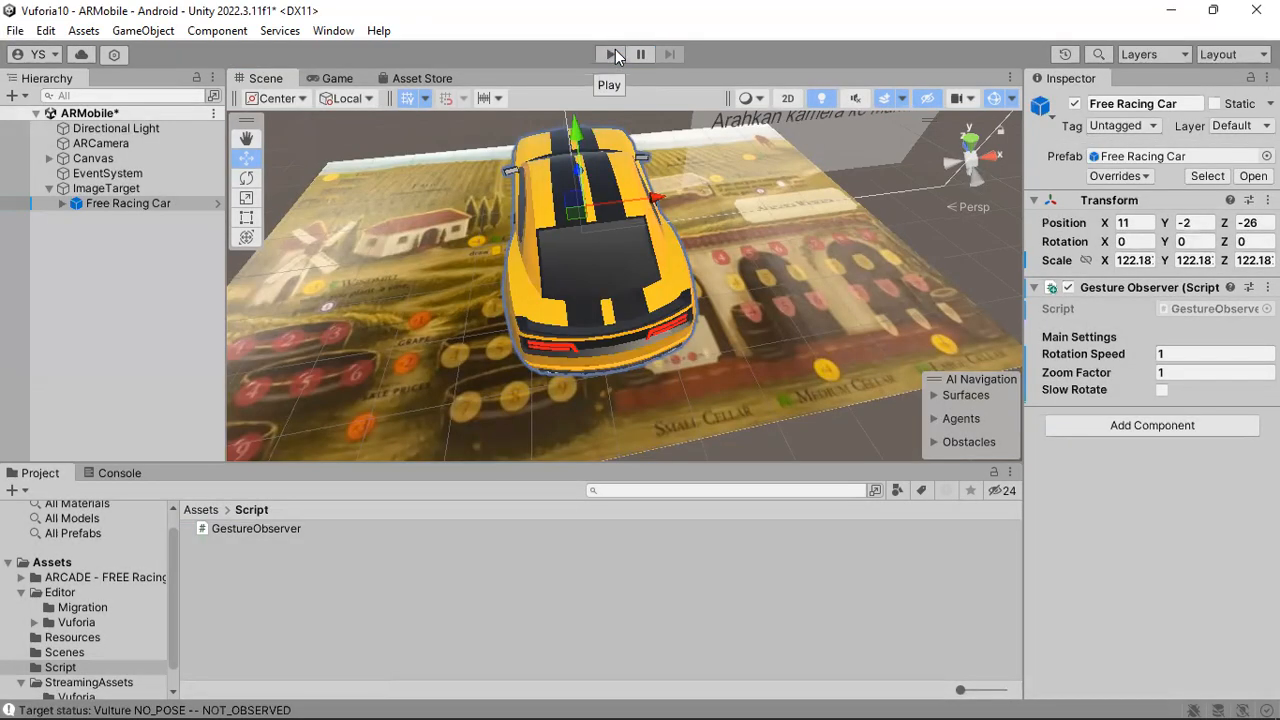
pyautogui.click(607, 56)
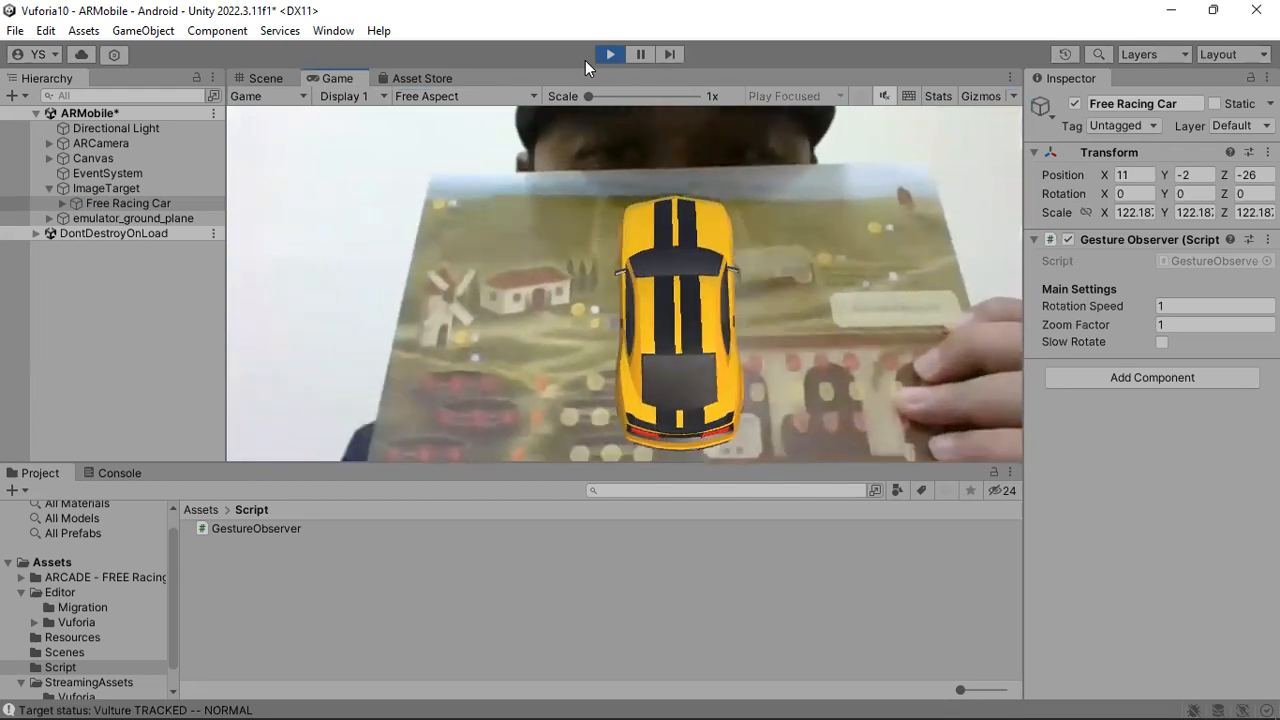
pyautogui.moveTo(752, 349); pyautogui.dragTo(821, 366)
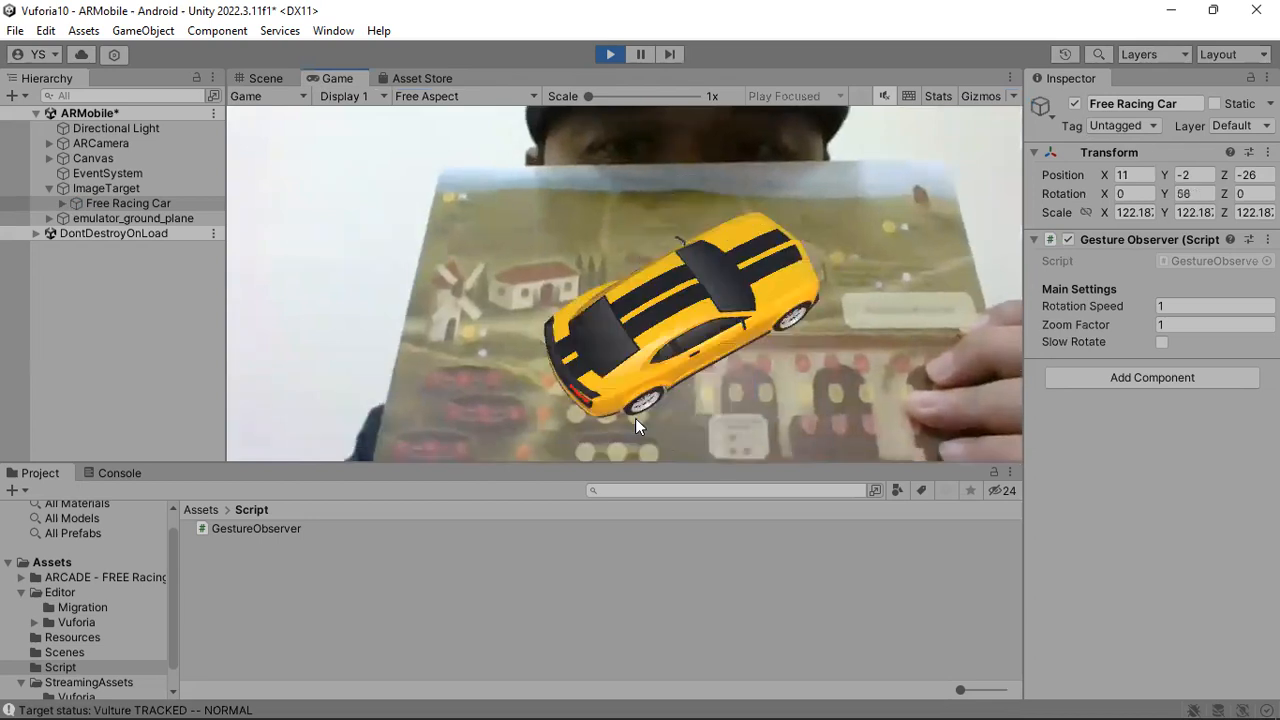
pyautogui.moveTo(566, 326); pyautogui.dragTo(787, 322)
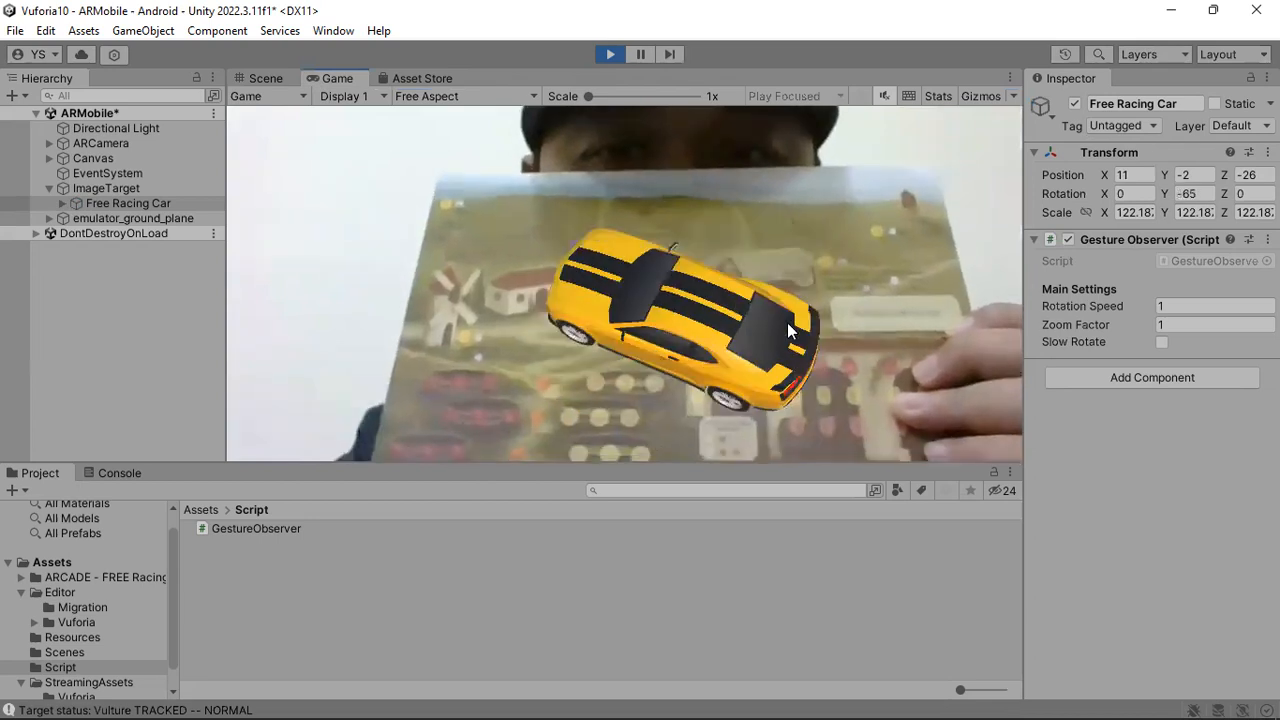
pyautogui.scroll(2, 739, 260)
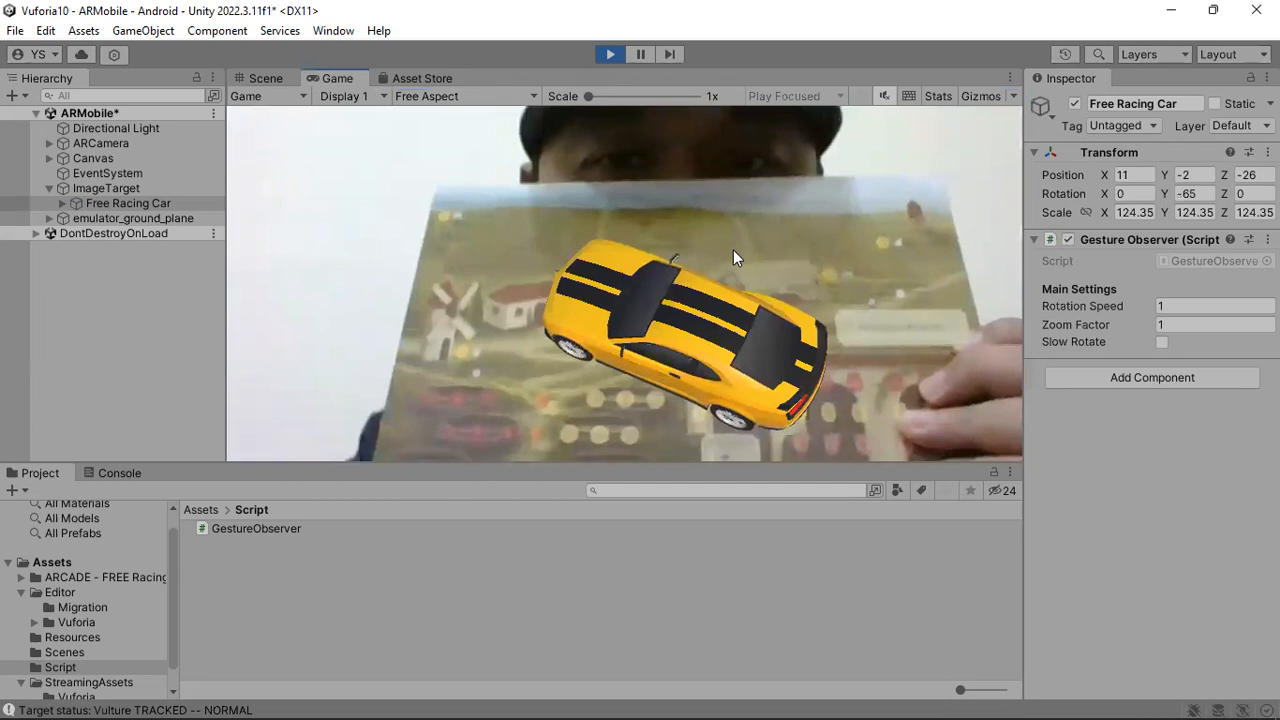
pyautogui.moveTo(735, 258); pyautogui.dragTo(787, 260)
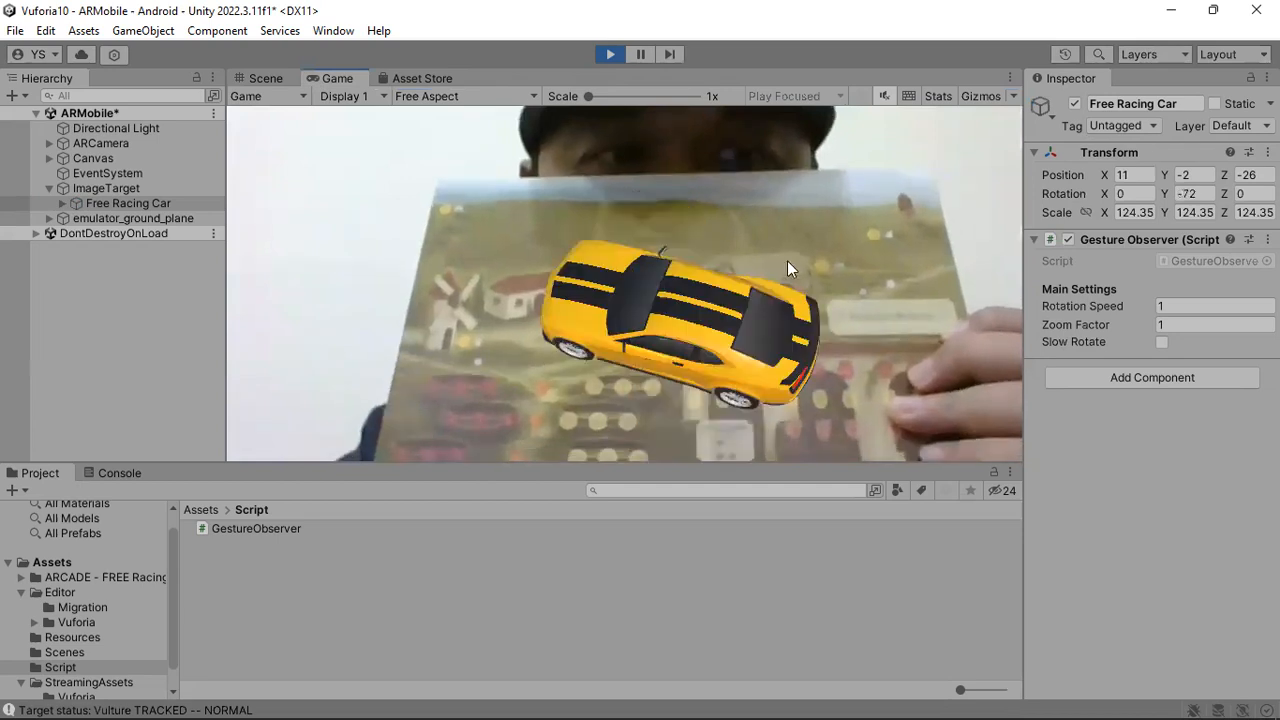
pyautogui.moveTo(688, 311); pyautogui.dragTo(522, 368)
pyautogui.moveTo(672, 375); pyautogui.dragTo(506, 354)
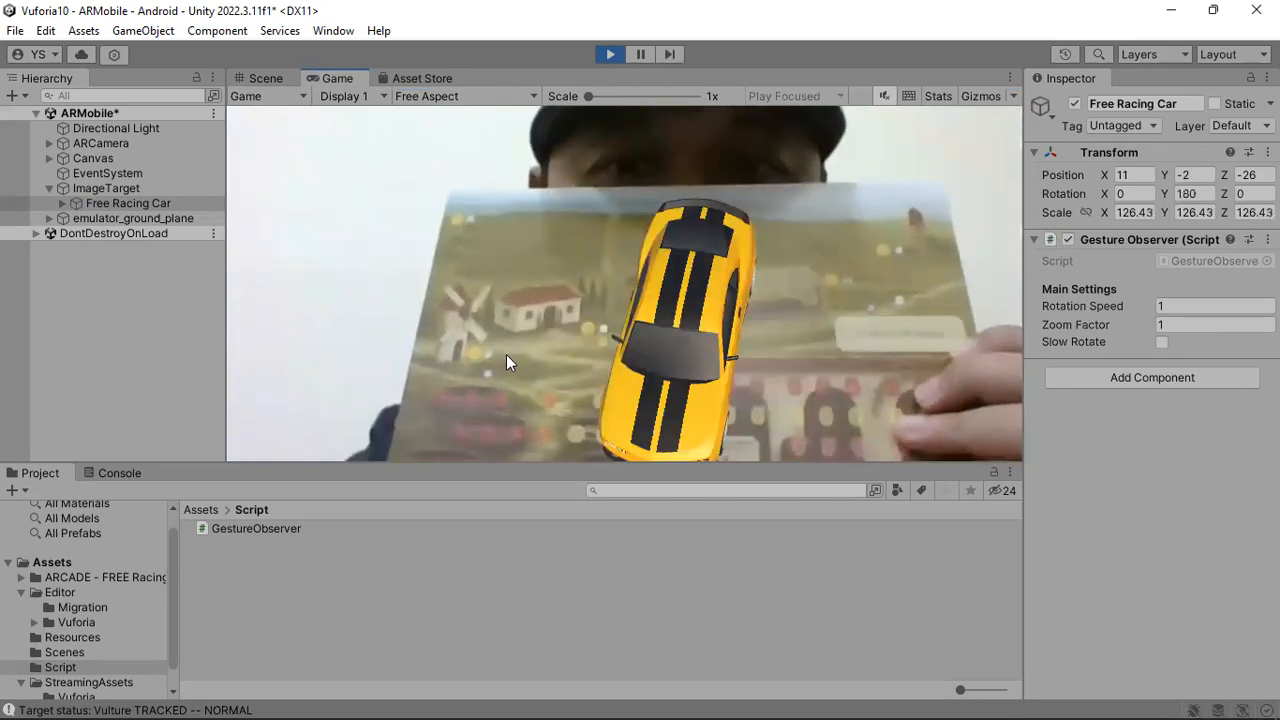
# Test rotating the tracked car with the Gesture Observer script switched off and on again, and stop the scene.
pyautogui.moveTo(819, 291); pyautogui.dragTo(652, 335)
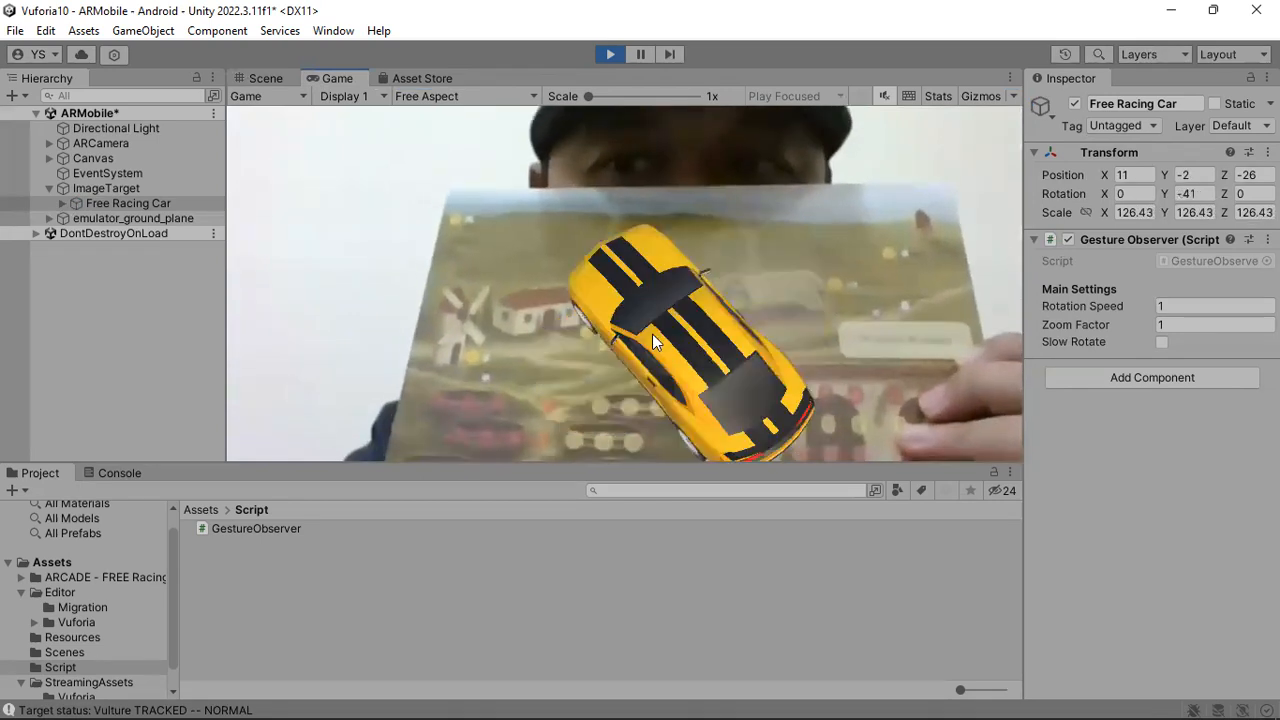
pyautogui.click(1068, 239)
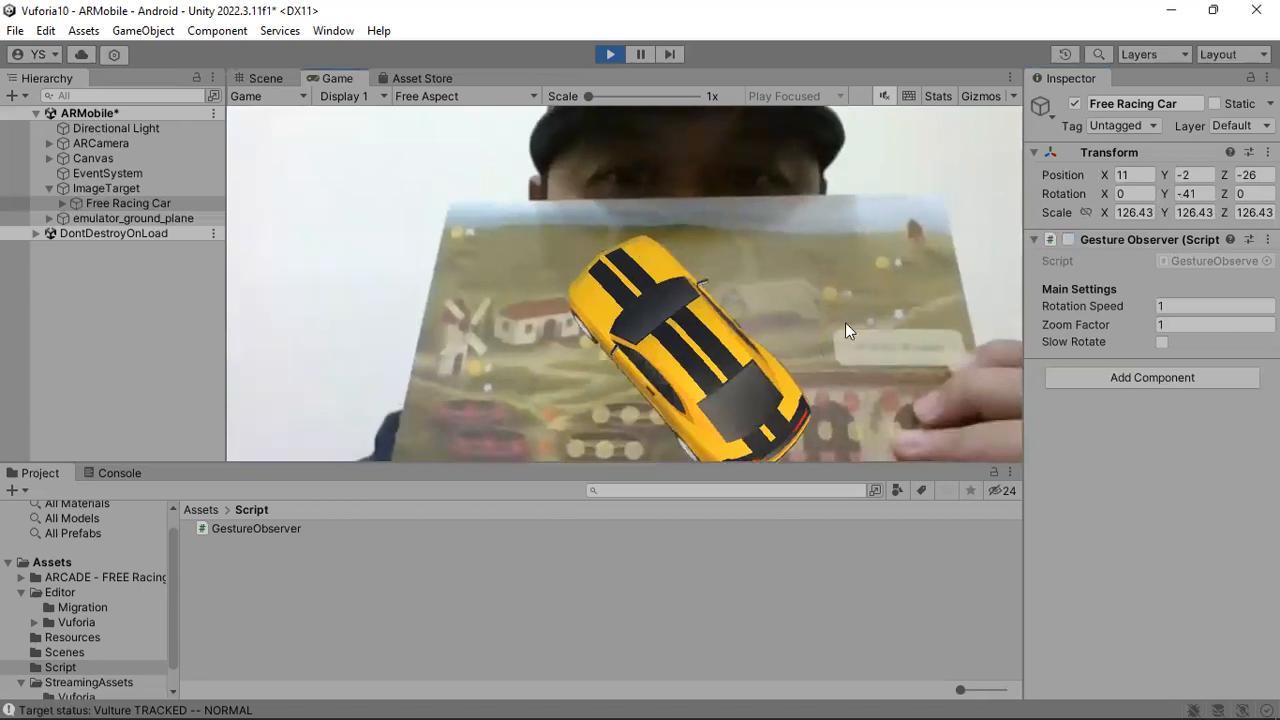
pyautogui.click(1068, 239)
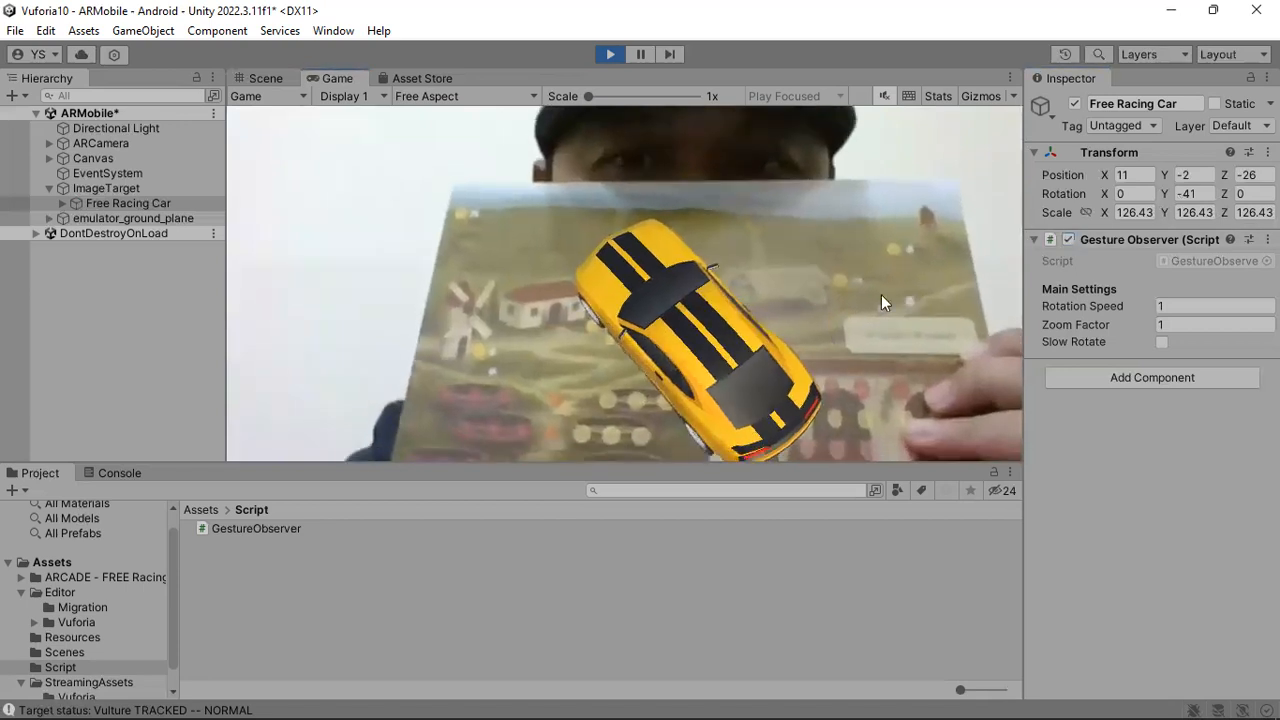
pyautogui.moveTo(633, 412); pyautogui.dragTo(489, 399)
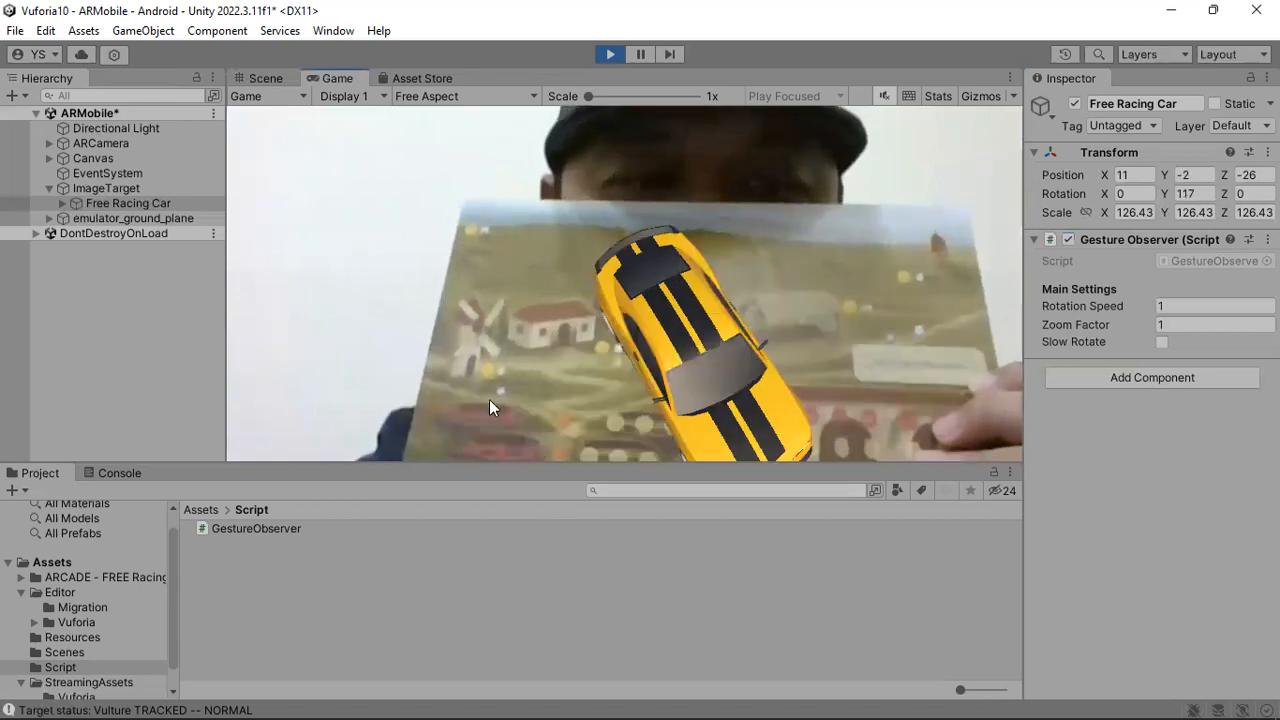
pyautogui.moveTo(755, 309); pyautogui.dragTo(693, 266)
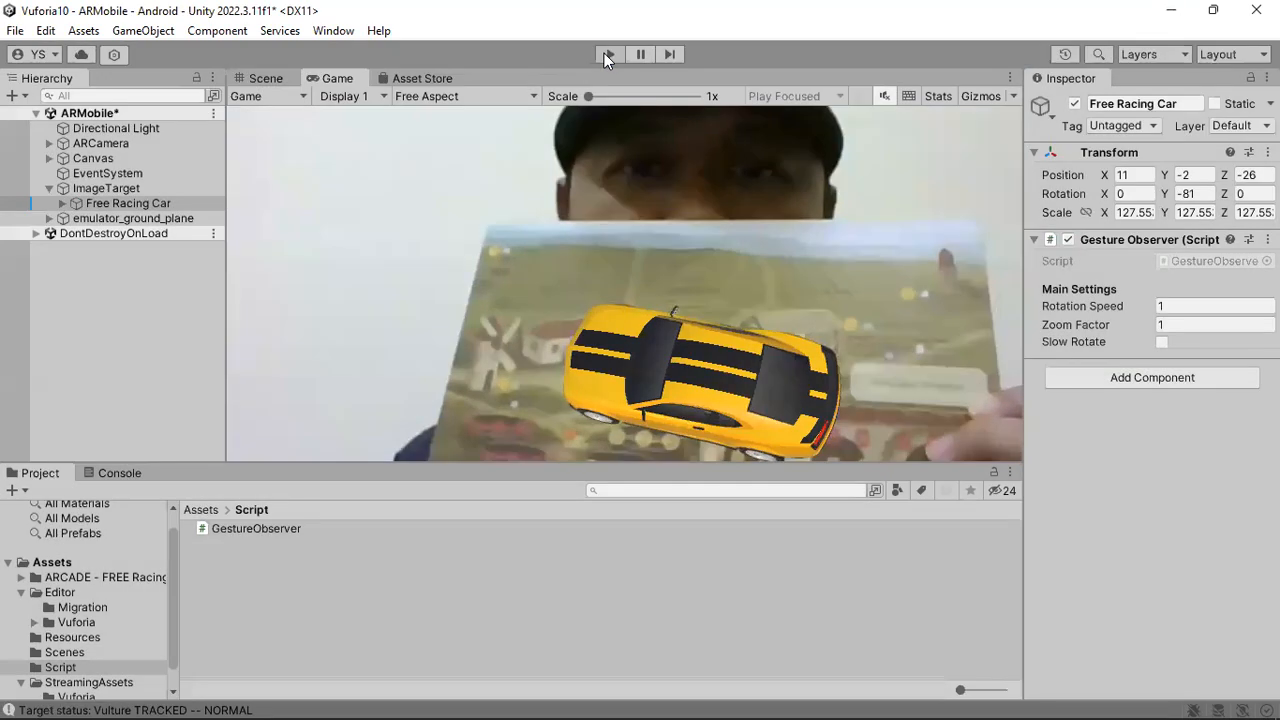
pyautogui.click(608, 54)
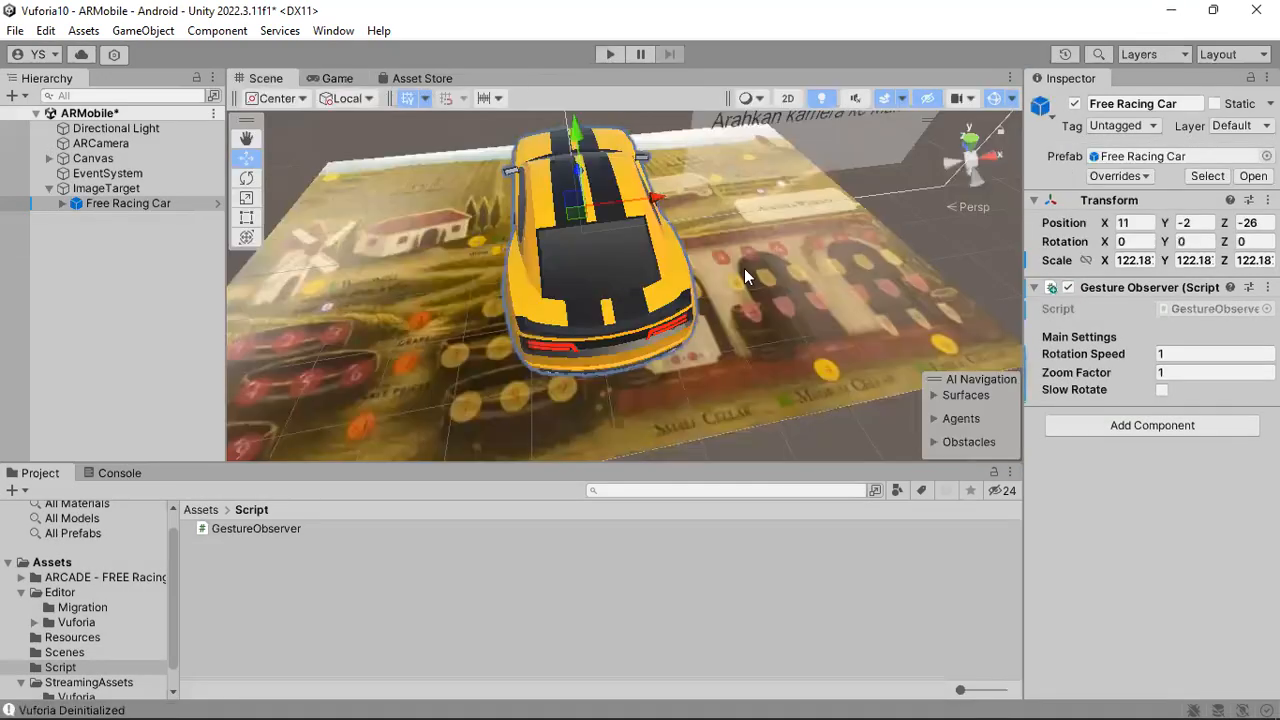
# Check the parts of Free Racing Car under ImageTarget and add a Box Collider to the parent car object.
pyautogui.click(128, 203)
pyautogui.click(61, 205)
pyautogui.click(112, 233)
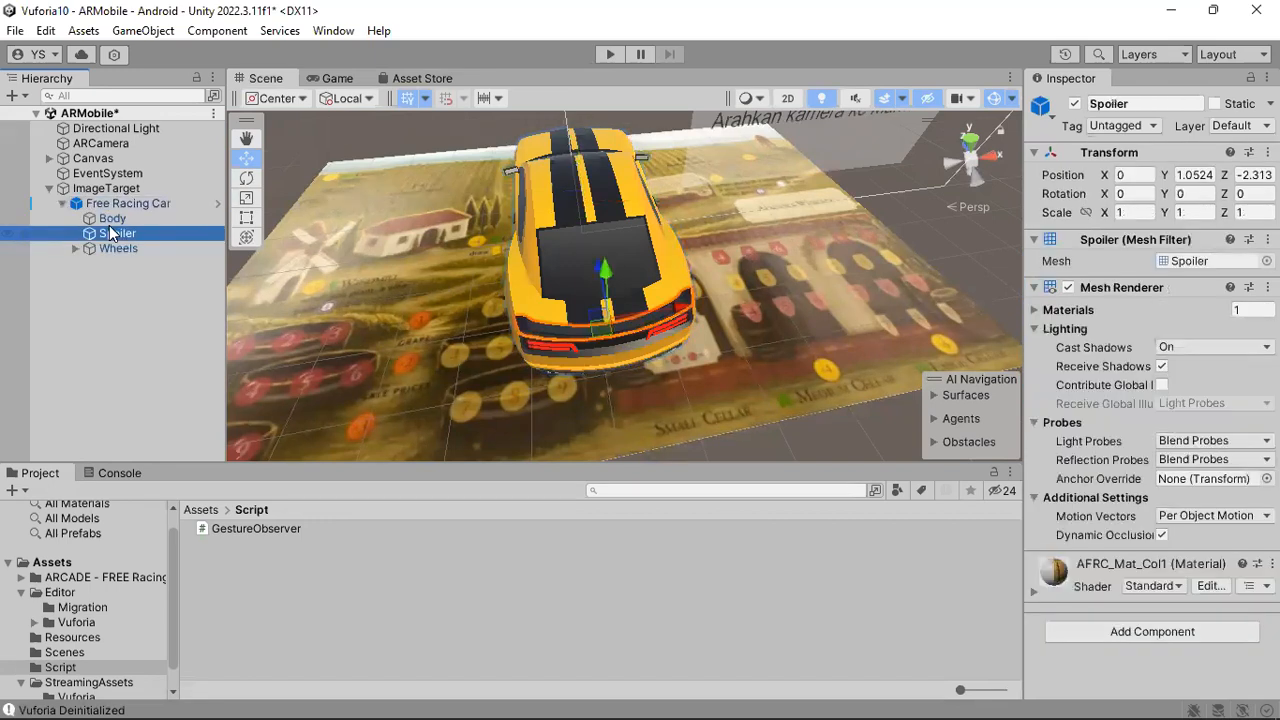
pyautogui.click(116, 205)
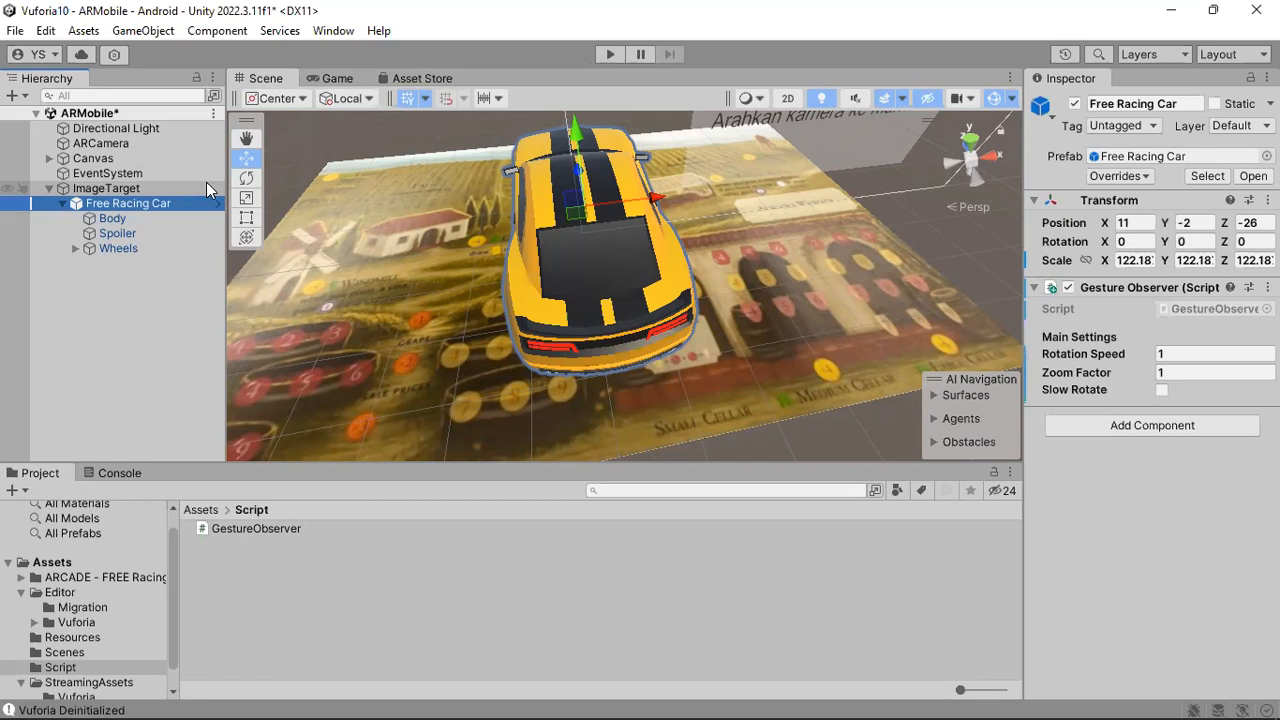
pyautogui.click(217, 30)
pyautogui.moveTo(426, 95)
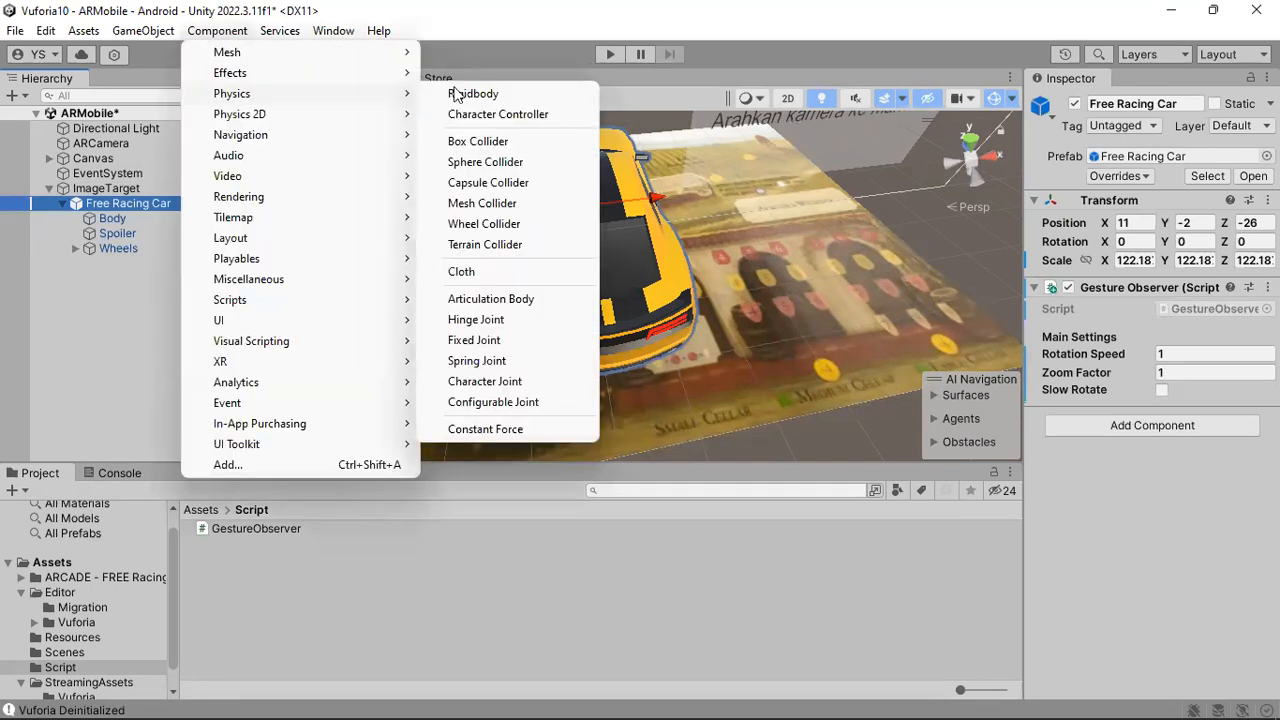
pyautogui.click(478, 141)
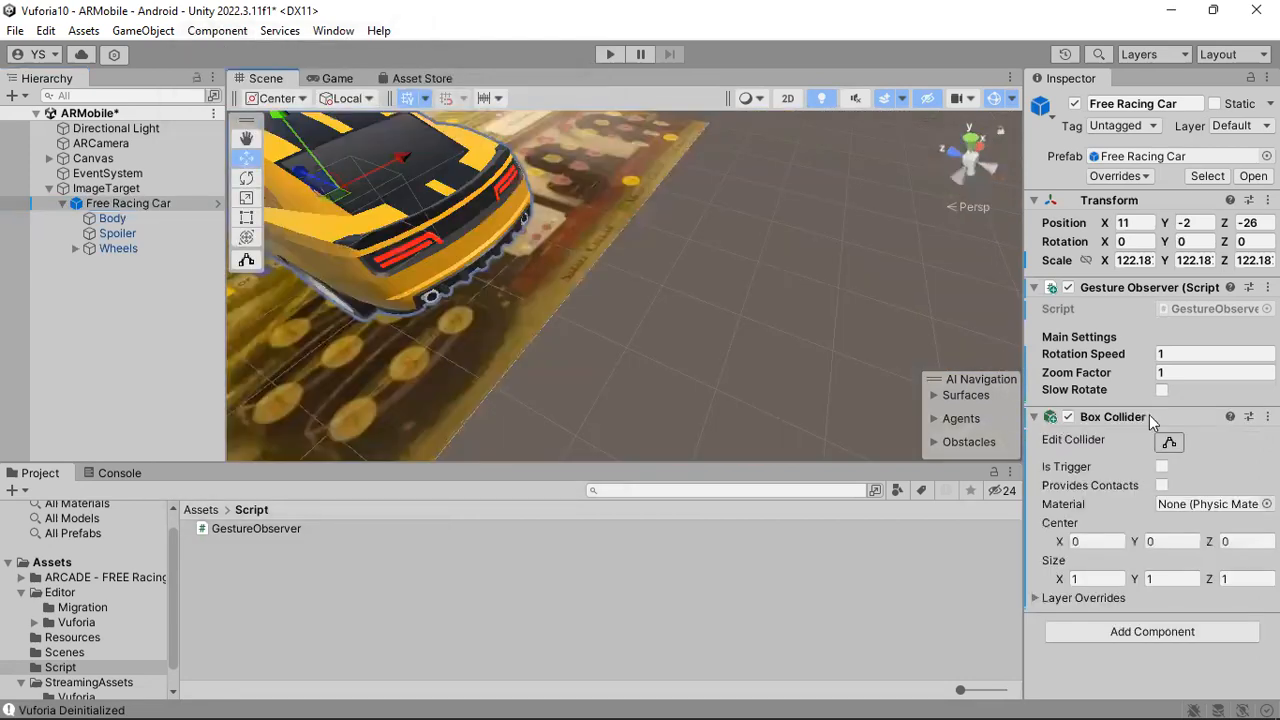
# Start editing the Box Collider and stretch it along the car's length to about 5.83 in Z.
pyautogui.click(1169, 444)
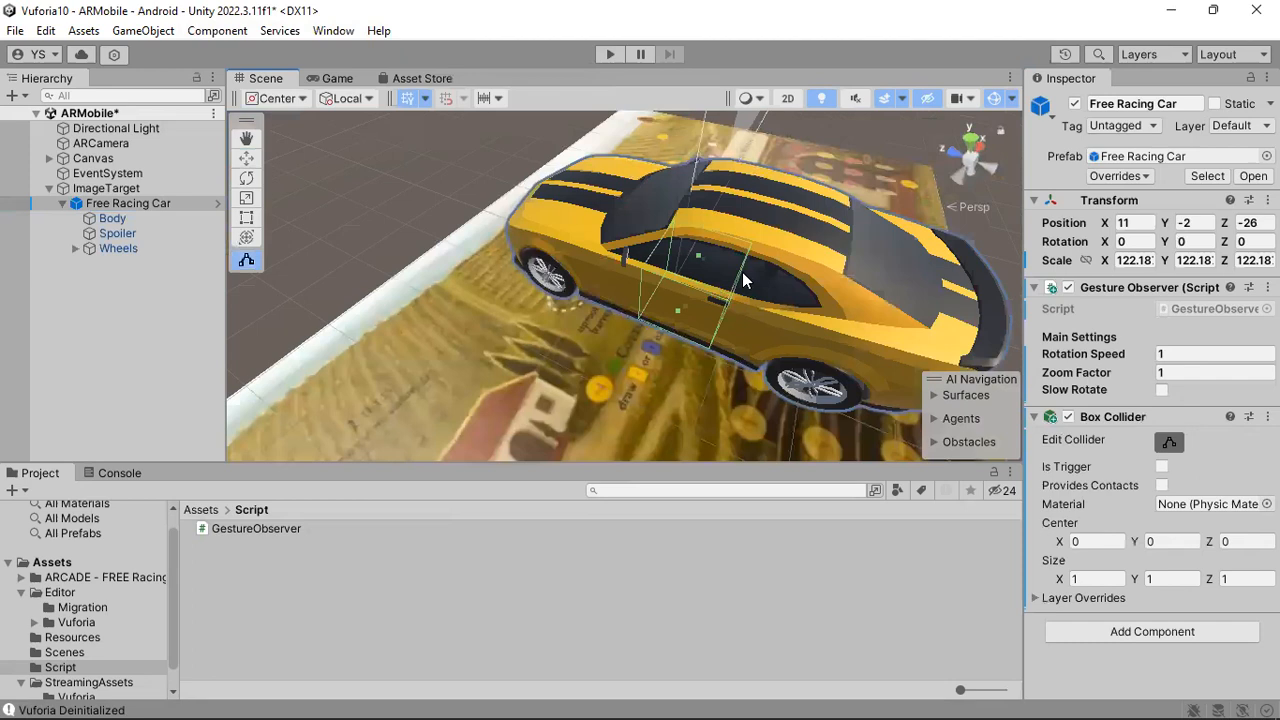
pyautogui.keyDown('alt'); pyautogui.moveTo(756, 249); pyautogui.dragTo(695, 230); pyautogui.keyUp('alt')
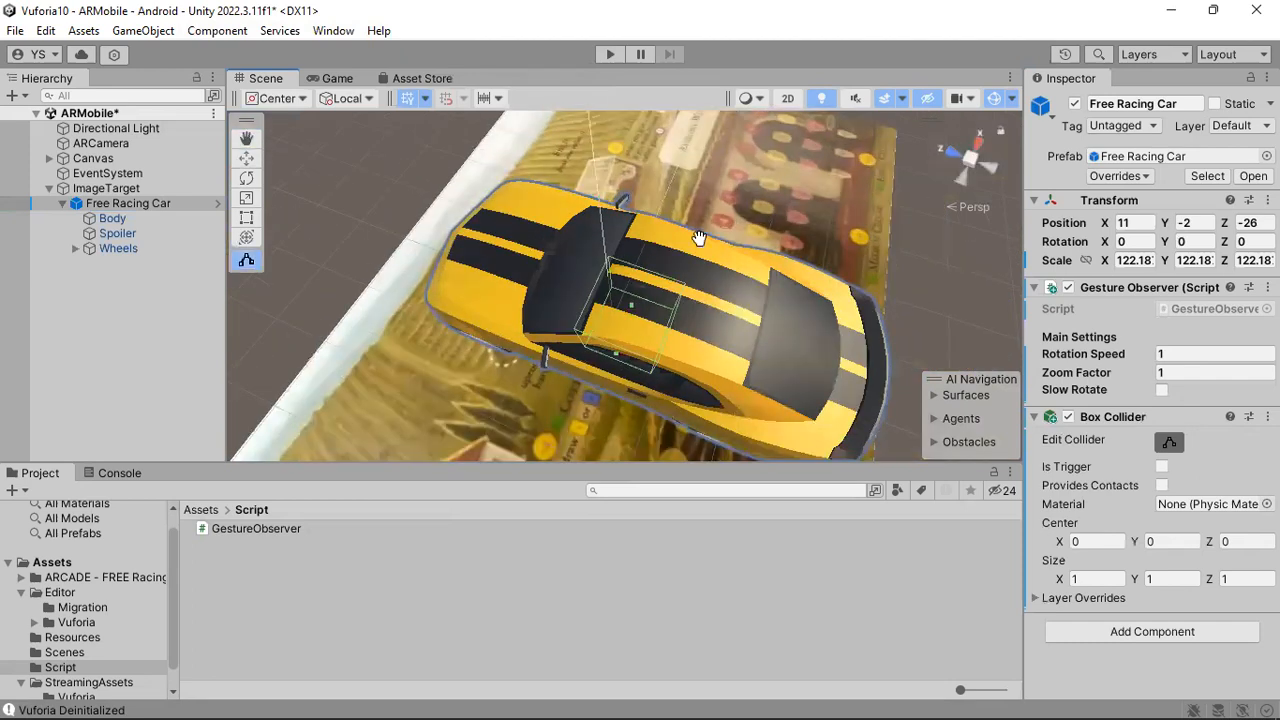
pyautogui.moveTo(579, 205); pyautogui.dragTo(748, 249)
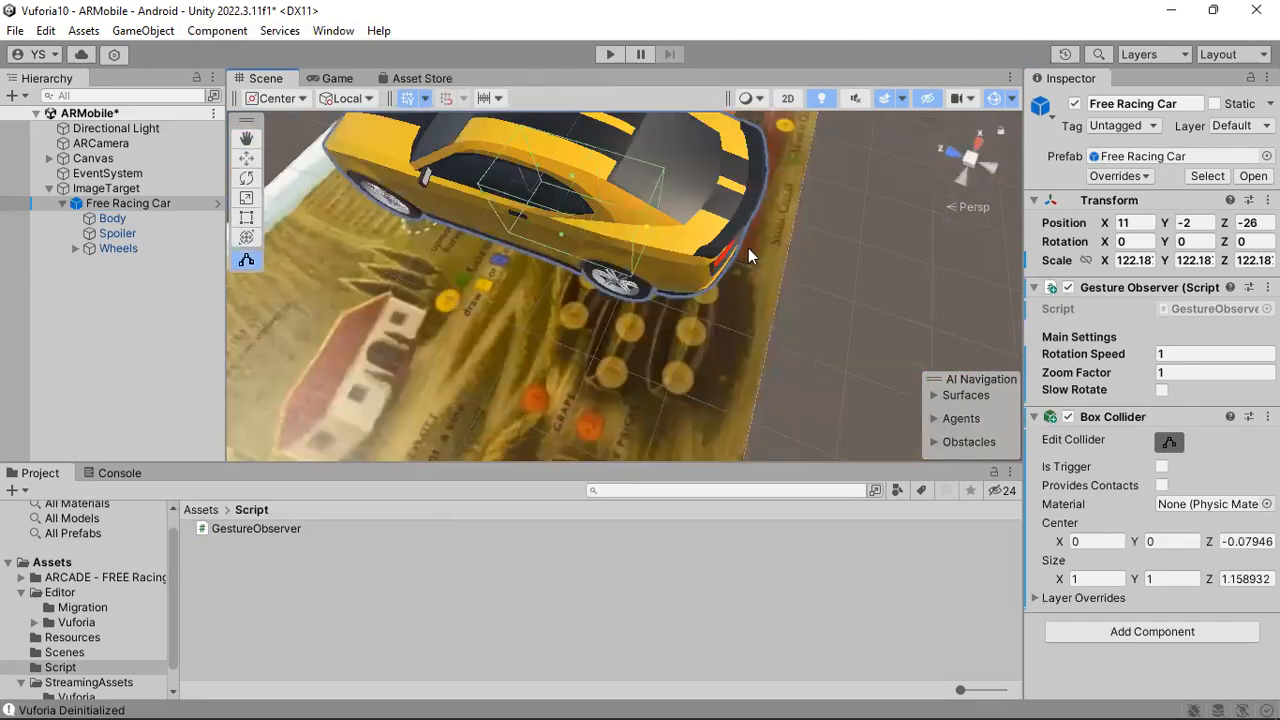
pyautogui.moveTo(648, 257); pyautogui.dragTo(437, 156)
pyautogui.keyDown('alt'); pyautogui.moveTo(750, 187); pyautogui.dragTo(547, 235); pyautogui.keyUp('alt')
pyautogui.keyDown('alt'); pyautogui.moveTo(732, 251); pyautogui.dragTo(572, 297); pyautogui.keyUp('alt')
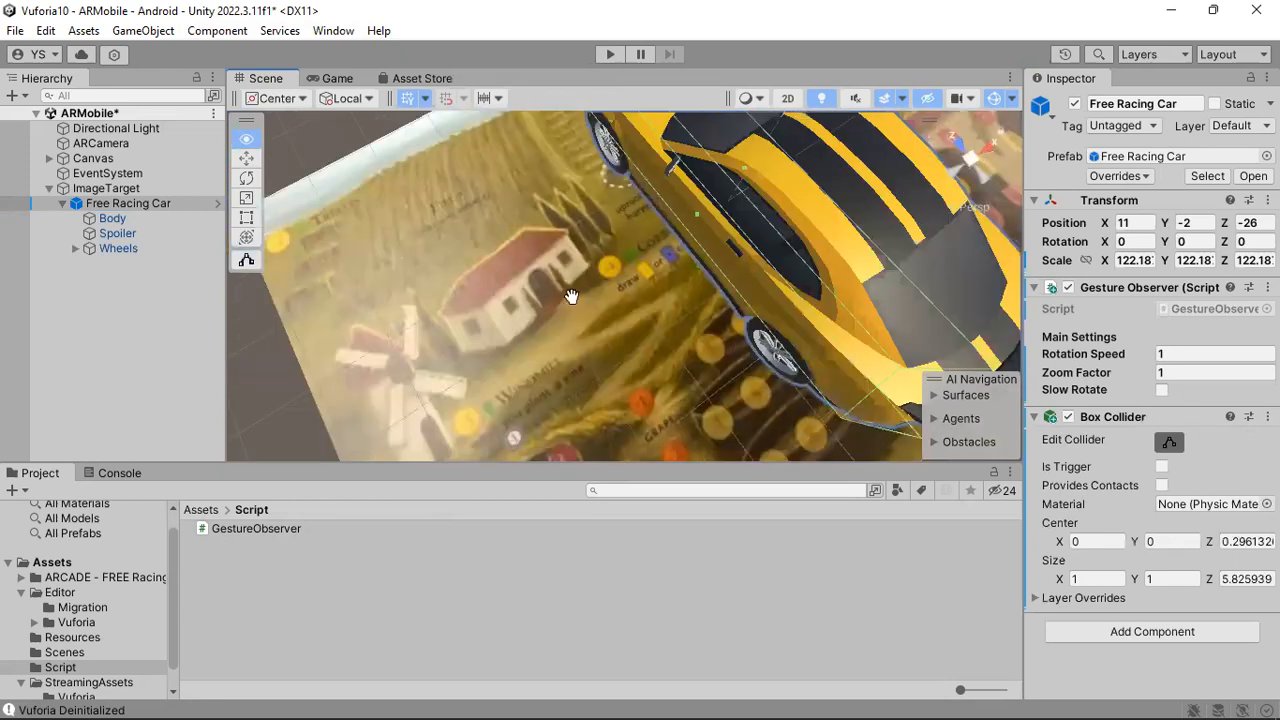
# Widen the Box Collider on both sides of the car to about 2.03 in X.
pyautogui.keyDown('alt'); pyautogui.moveTo(736, 297); pyautogui.dragTo(629, 276); pyautogui.keyUp('alt')
pyautogui.scroll(-3, 520, 292)
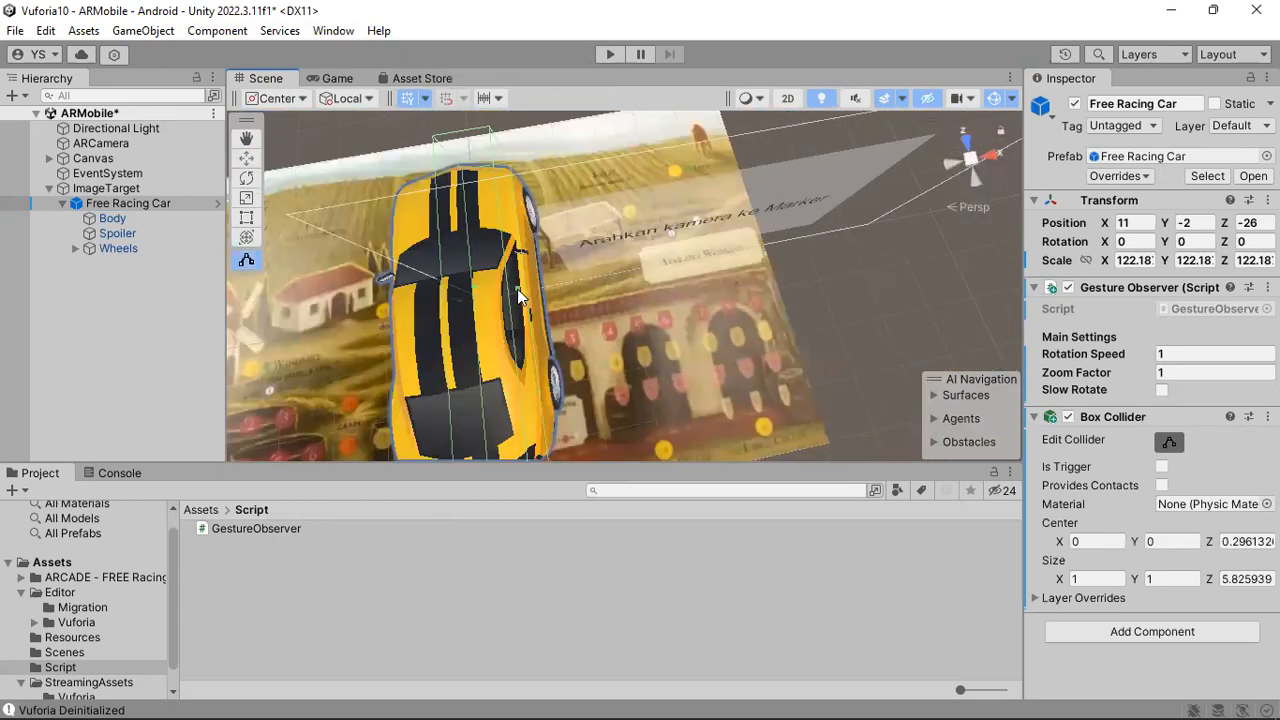
pyautogui.moveTo(518, 289); pyautogui.dragTo(542, 294)
pyautogui.moveTo(552, 296); pyautogui.dragTo(646, 256, button='middle')
pyautogui.moveTo(646, 256); pyautogui.dragTo(618, 257)
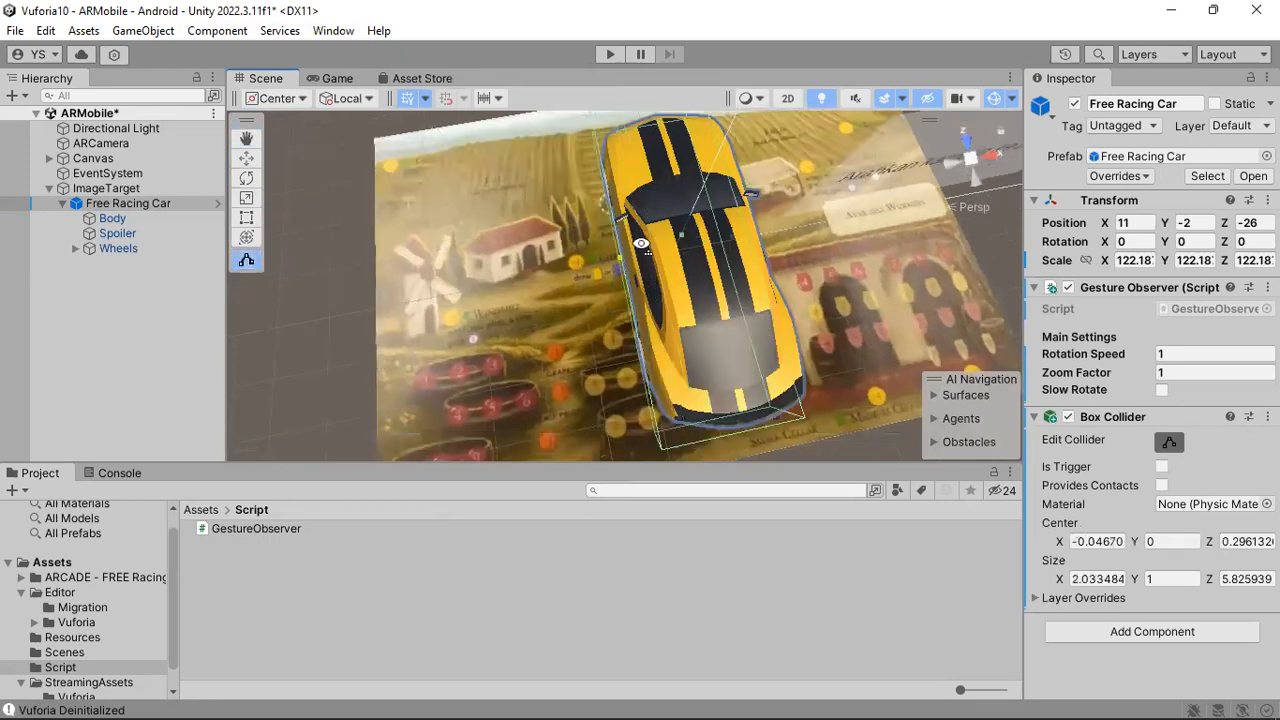
# Raise the Box Collider over the roof to about 1.98 in Y and trim its width to about 1.99.
pyautogui.keyDown('alt'); pyautogui.moveTo(743, 369); pyautogui.dragTo(613, 196); pyautogui.keyUp('alt')
pyautogui.moveTo(676, 354); pyautogui.dragTo(658, 268, button='middle')
pyautogui.moveTo(566, 282); pyautogui.dragTo(665, 282, button='right')
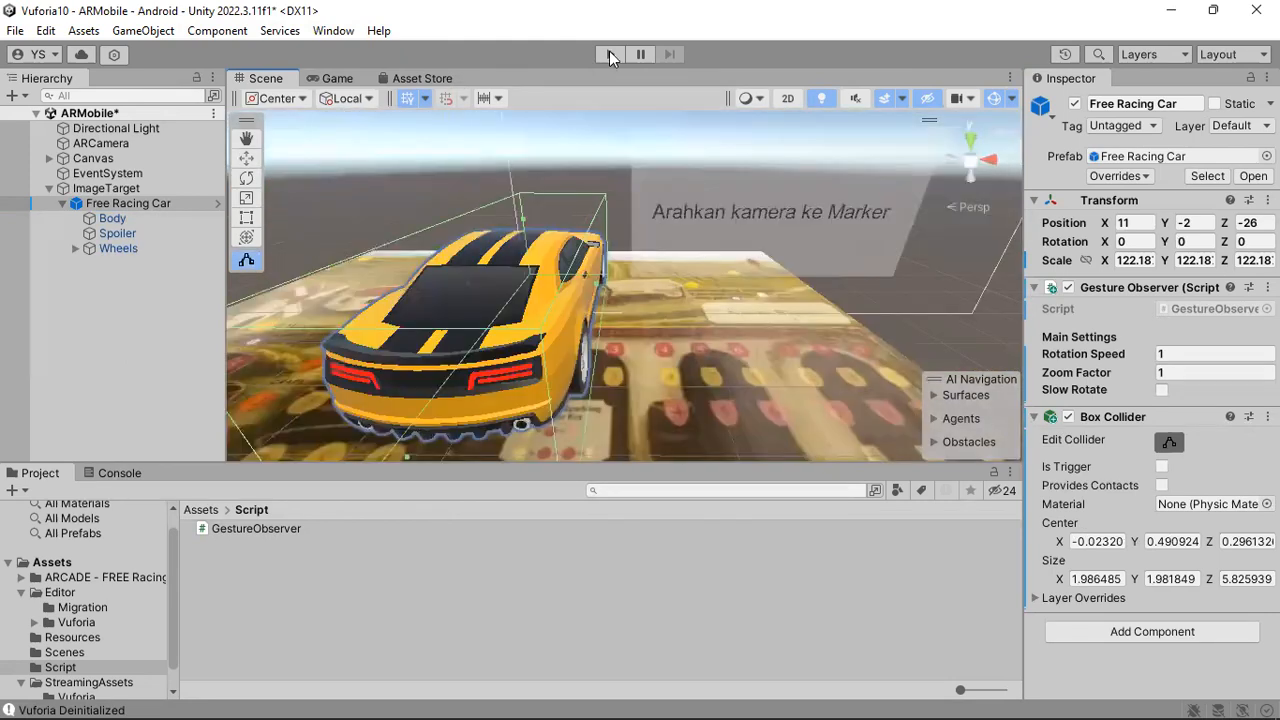
# Run the AR scene to test rotating the tracked car with its collider, and set Gesture Observer's Zoom Factor to 10.
pyautogui.click(610, 55)
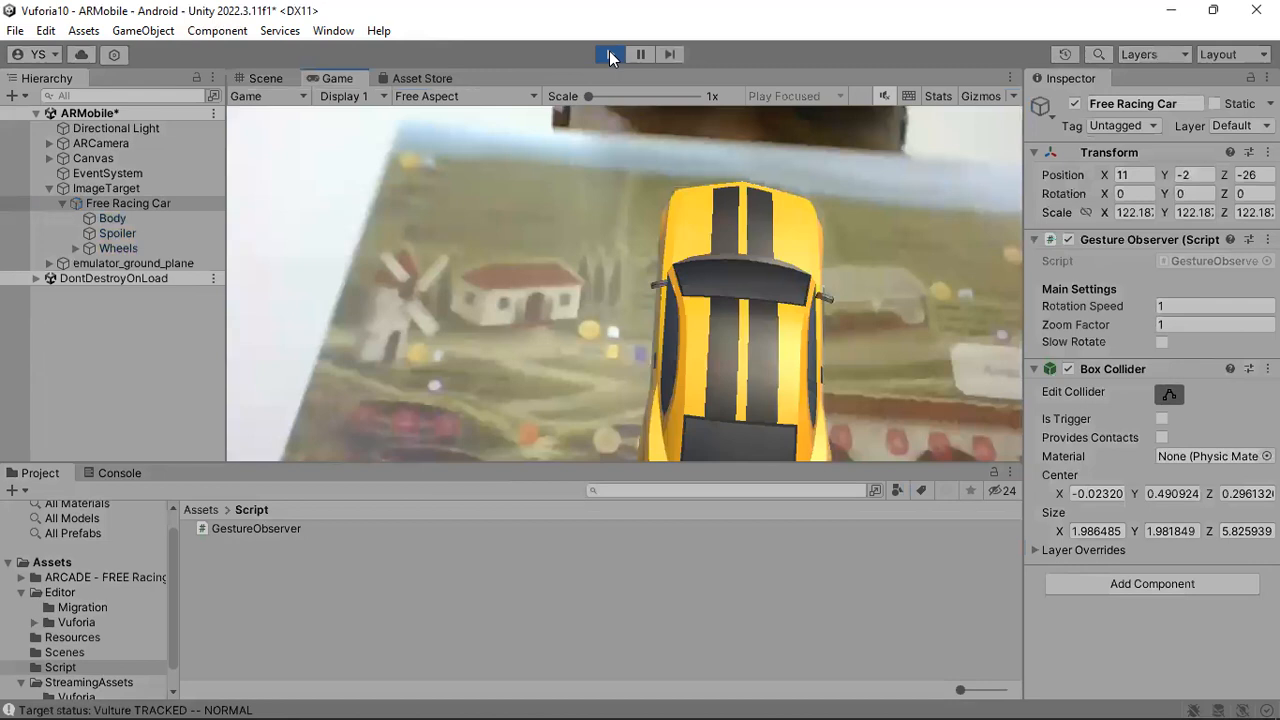
pyautogui.moveTo(766, 272); pyautogui.dragTo(752, 259)
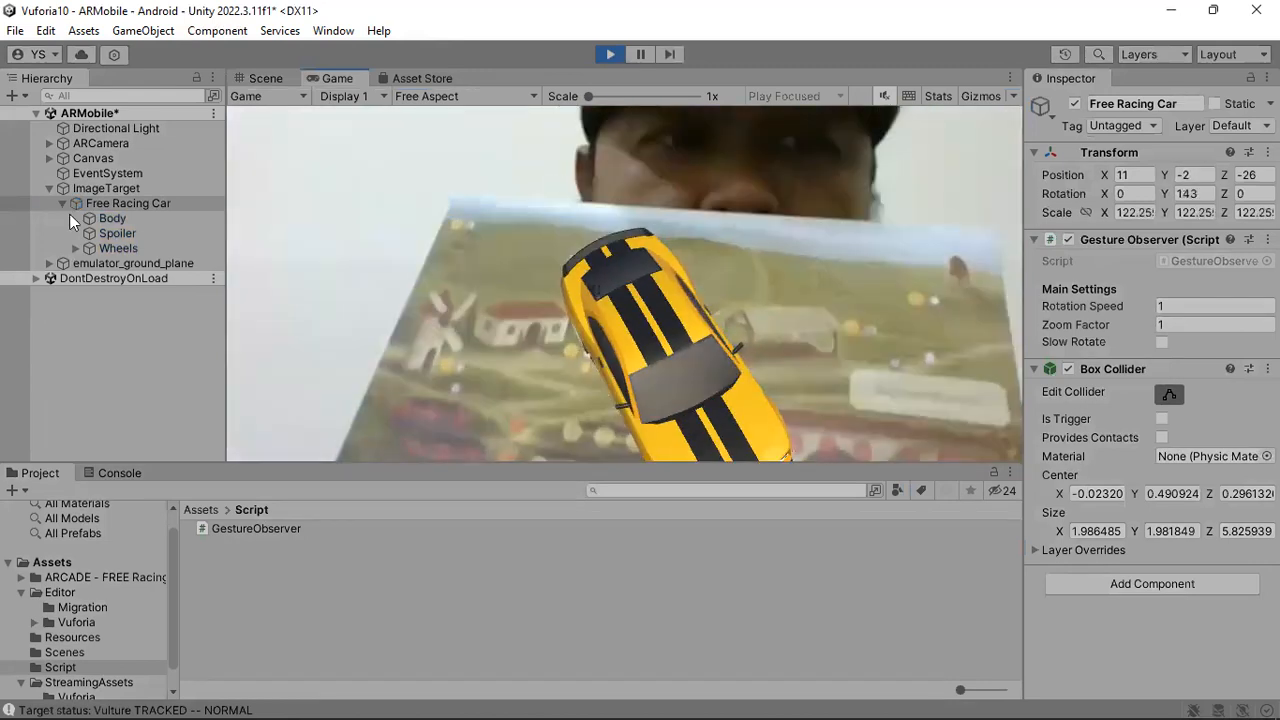
pyautogui.click(175, 189)
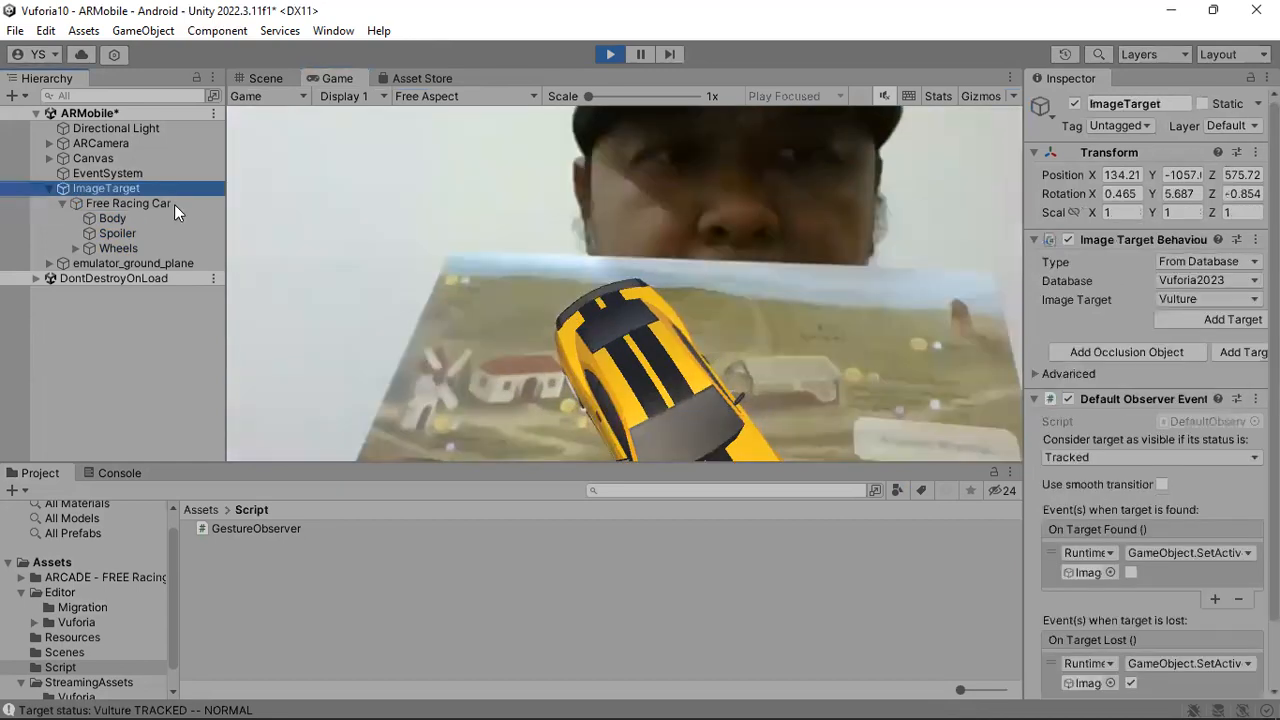
pyautogui.click(160, 202)
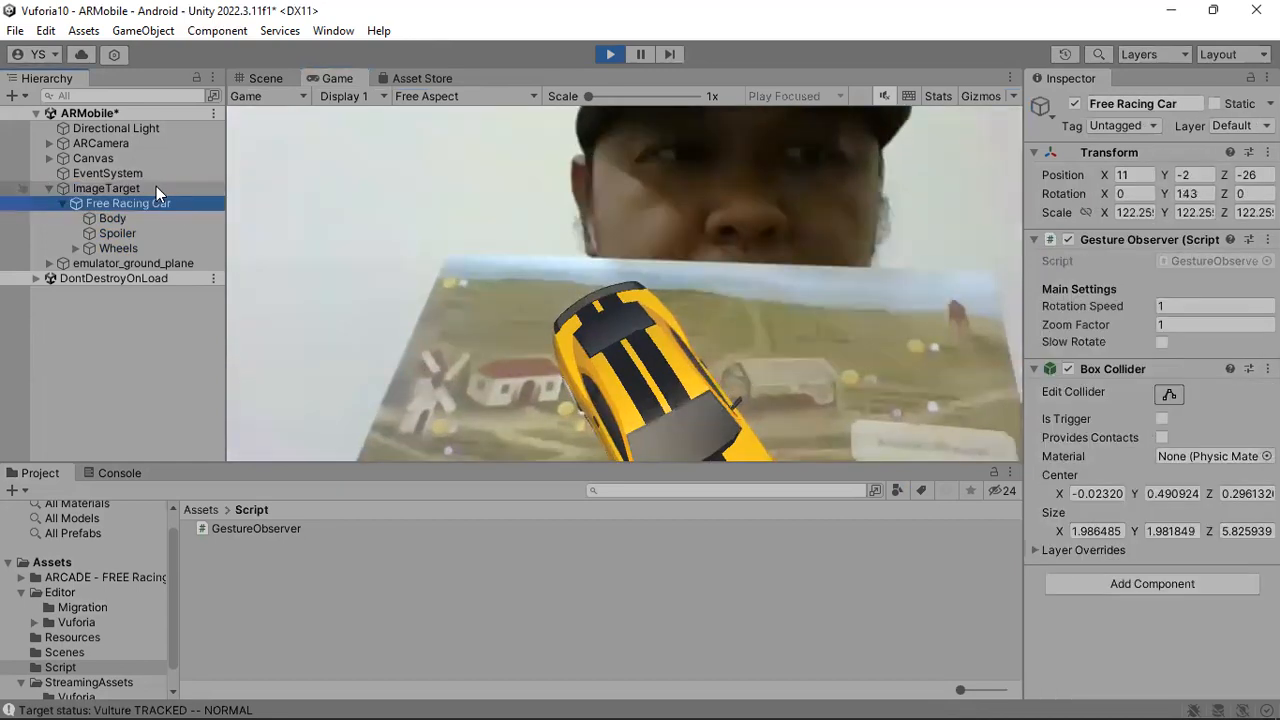
pyautogui.click(1140, 337)
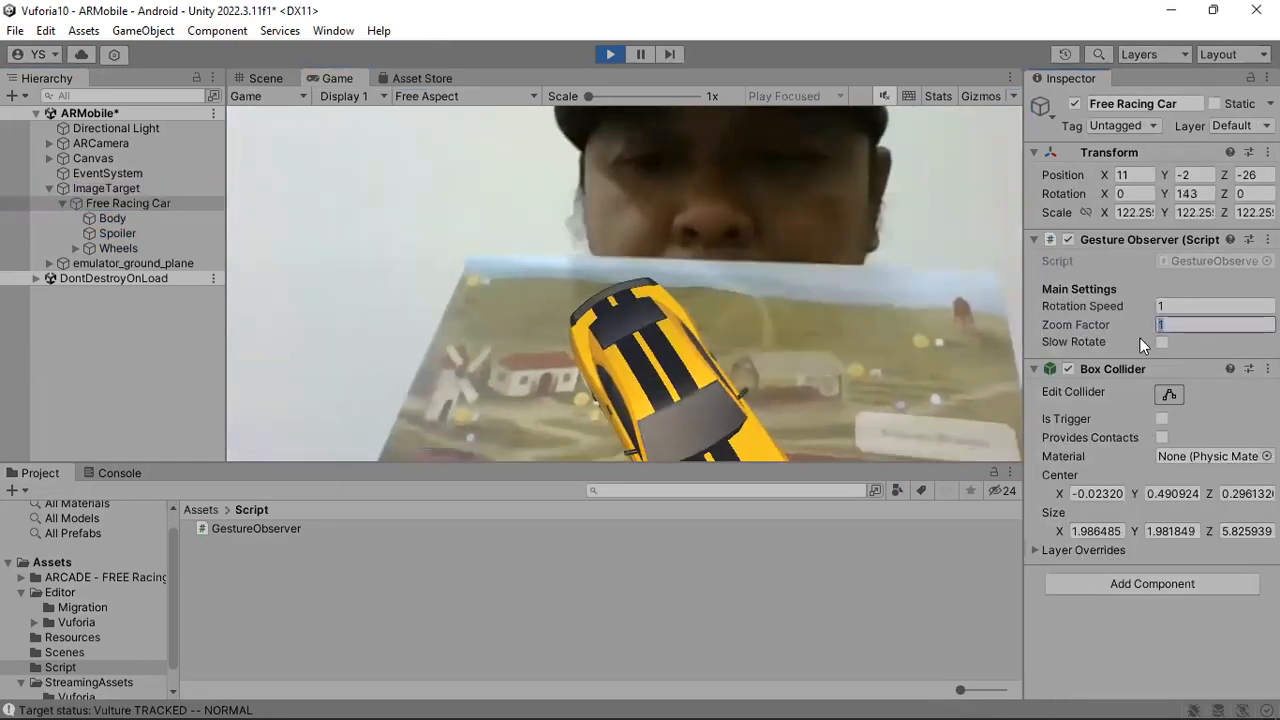
pyautogui.write('10')
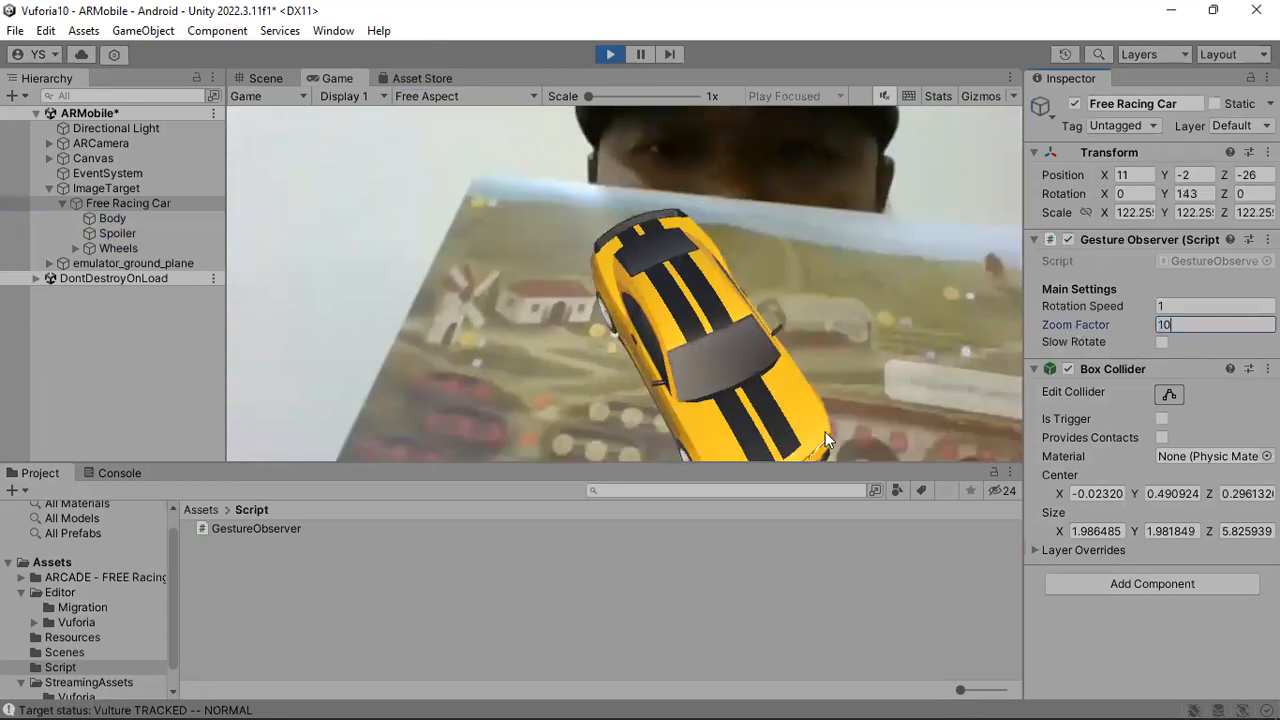
# Enlarge the Game view downward and test scaling the tracked car up and down.
pyautogui.moveTo(819, 467); pyautogui.dragTo(821, 572)
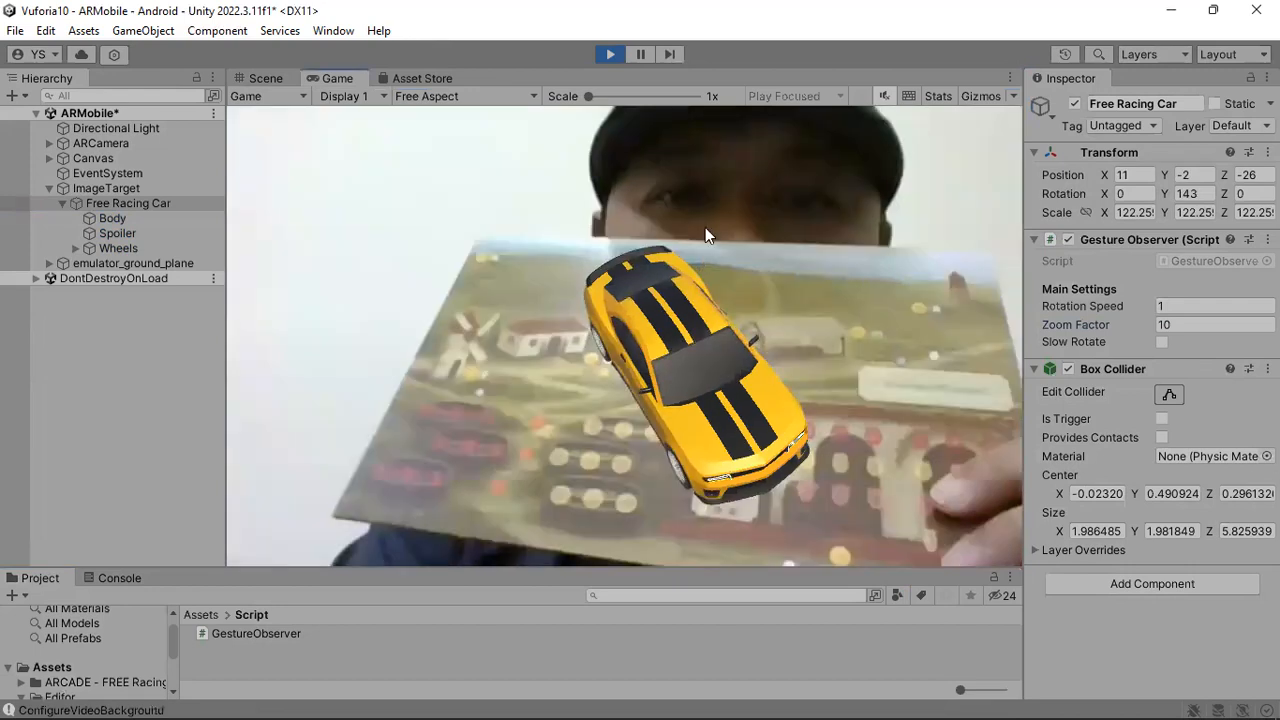
pyautogui.scroll(-1, 716, 215)
pyautogui.scroll(1, 710, 240)
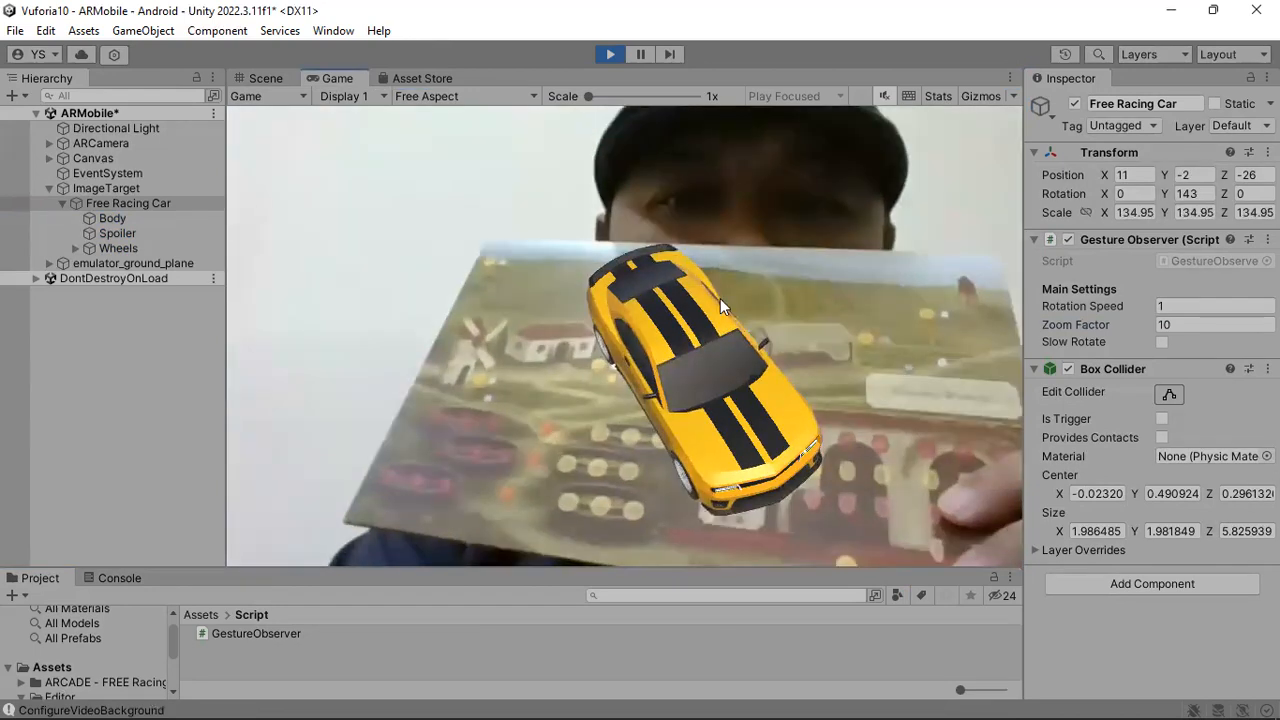
# Set the Zoom Factor to 30 on the running car, test scaling and rotating it, and stop the scene.
pyautogui.click(1181, 325)
pyautogui.write('30')
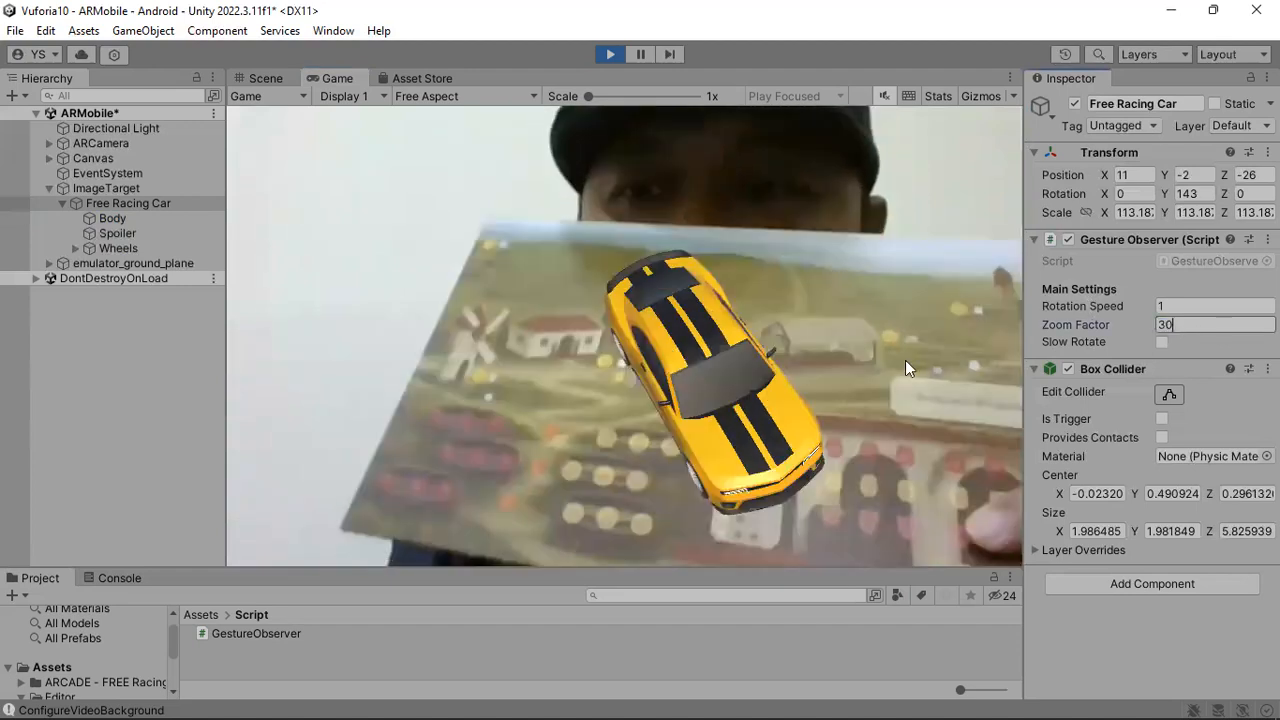
pyautogui.moveTo(738, 236); pyautogui.dragTo(725, 300)
pyautogui.moveTo(725, 238); pyautogui.dragTo(850, 323)
pyautogui.moveTo(731, 444)
pyautogui.mouseDown()
pyautogui.moveTo(729, 540)
pyautogui.moveTo(746, 443)
pyautogui.mouseUp()
pyautogui.moveTo(754, 375); pyautogui.dragTo(813, 376)
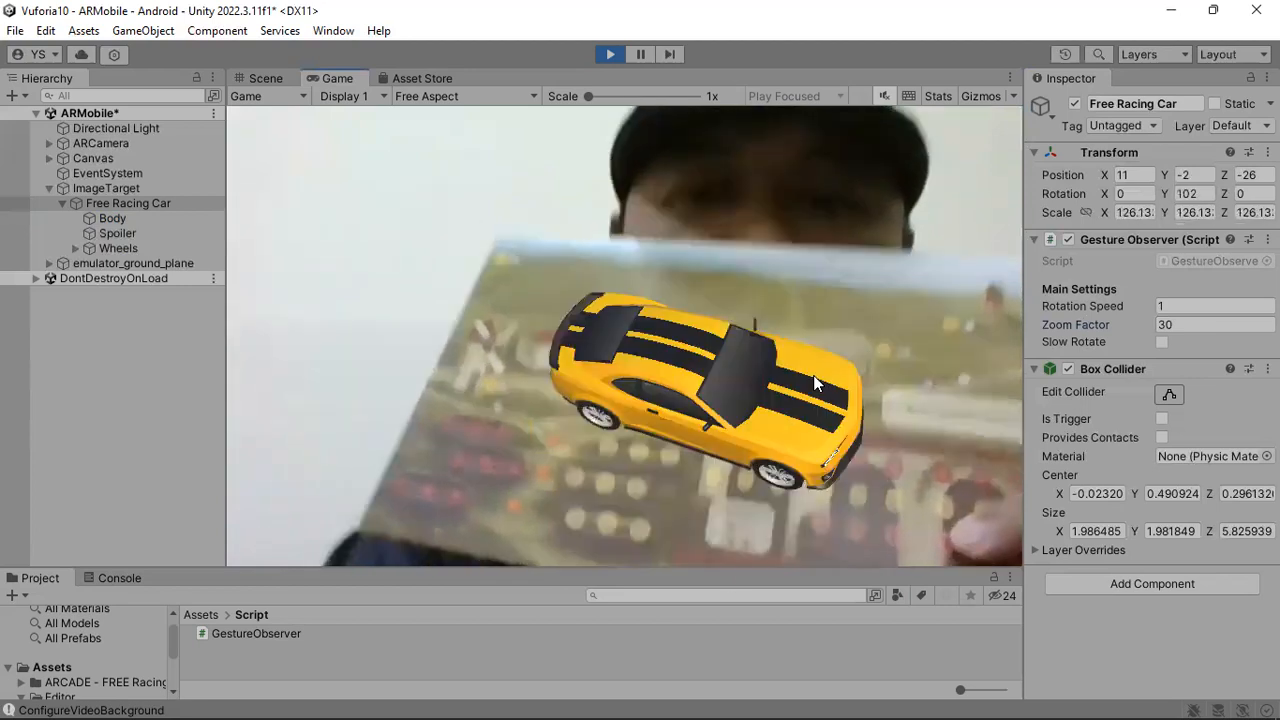
pyautogui.moveTo(626, 264); pyautogui.dragTo(695, 429)
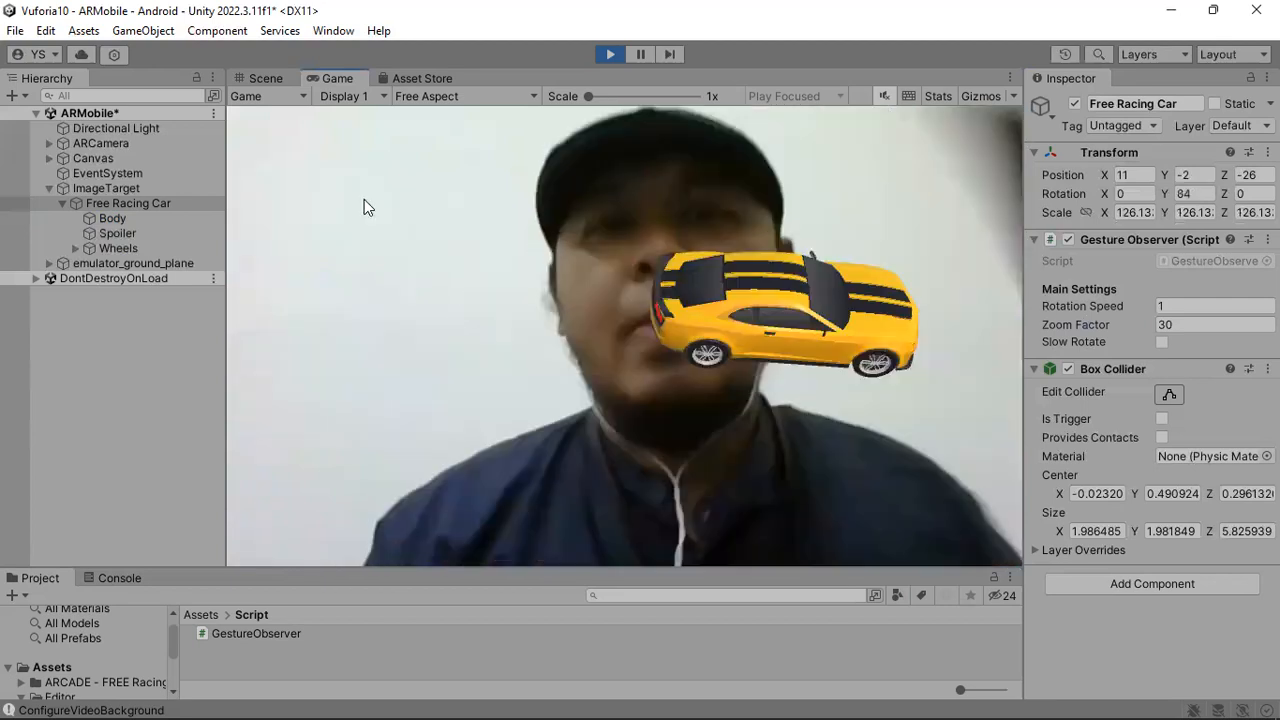
pyautogui.click(610, 54)
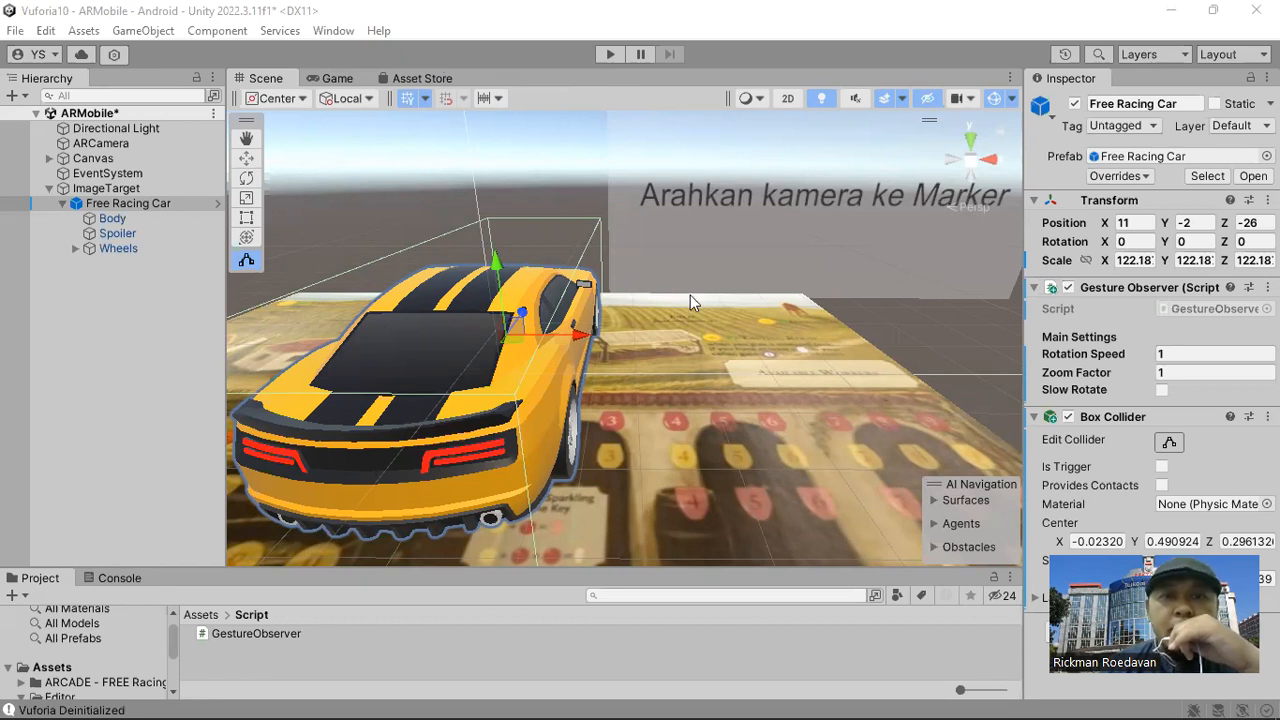
# Leave collider editing and examine Free Racing Car and its Box Collider on the image target from afar, above and close up.
pyautogui.scroll(-5, 740, 305)
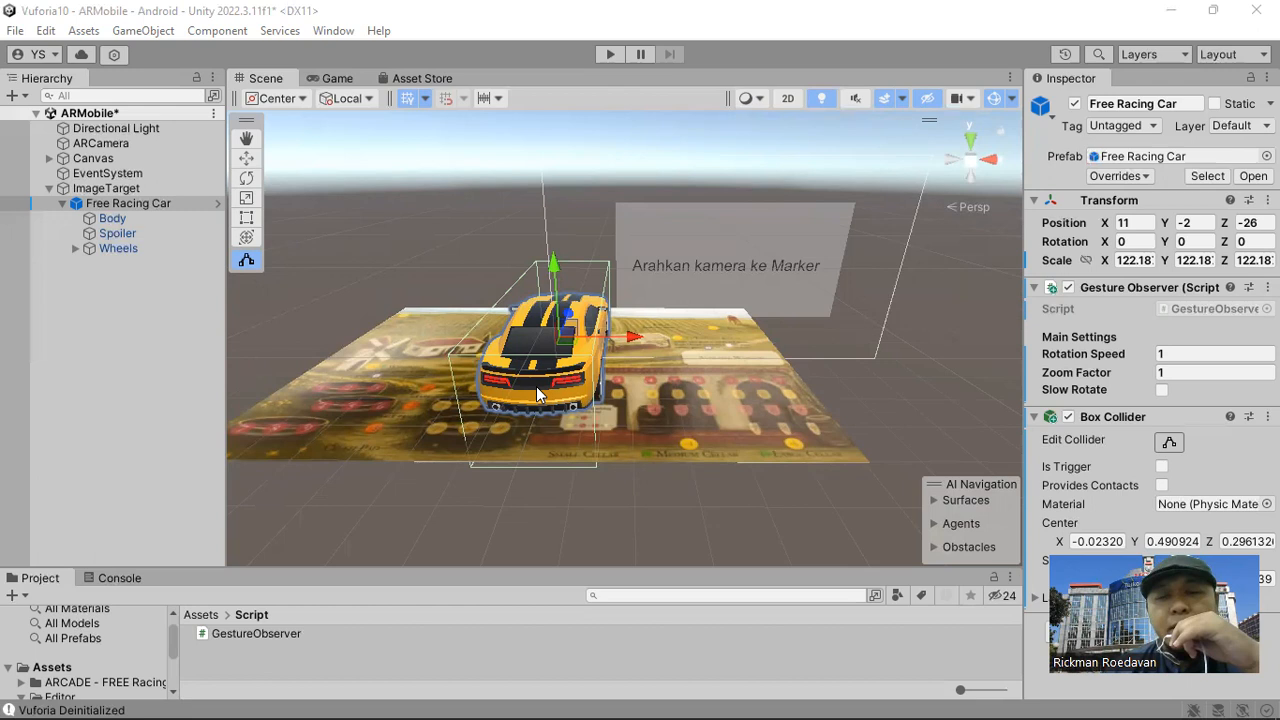
pyautogui.click(677, 376)
pyautogui.press('w')
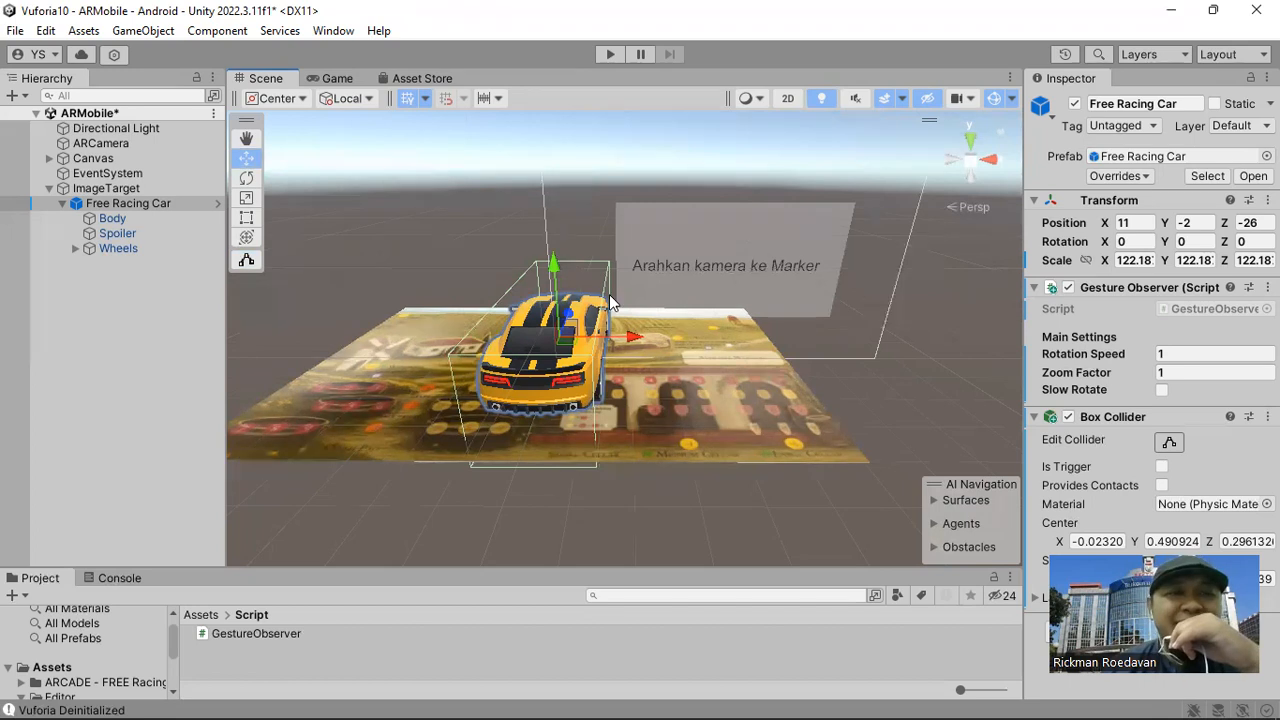
pyautogui.moveTo(635, 270); pyautogui.dragTo(641, 315, button='right')
pyautogui.moveTo(645, 311); pyautogui.dragTo(735, 465, button='middle')
pyautogui.scroll(10, 681, 371)
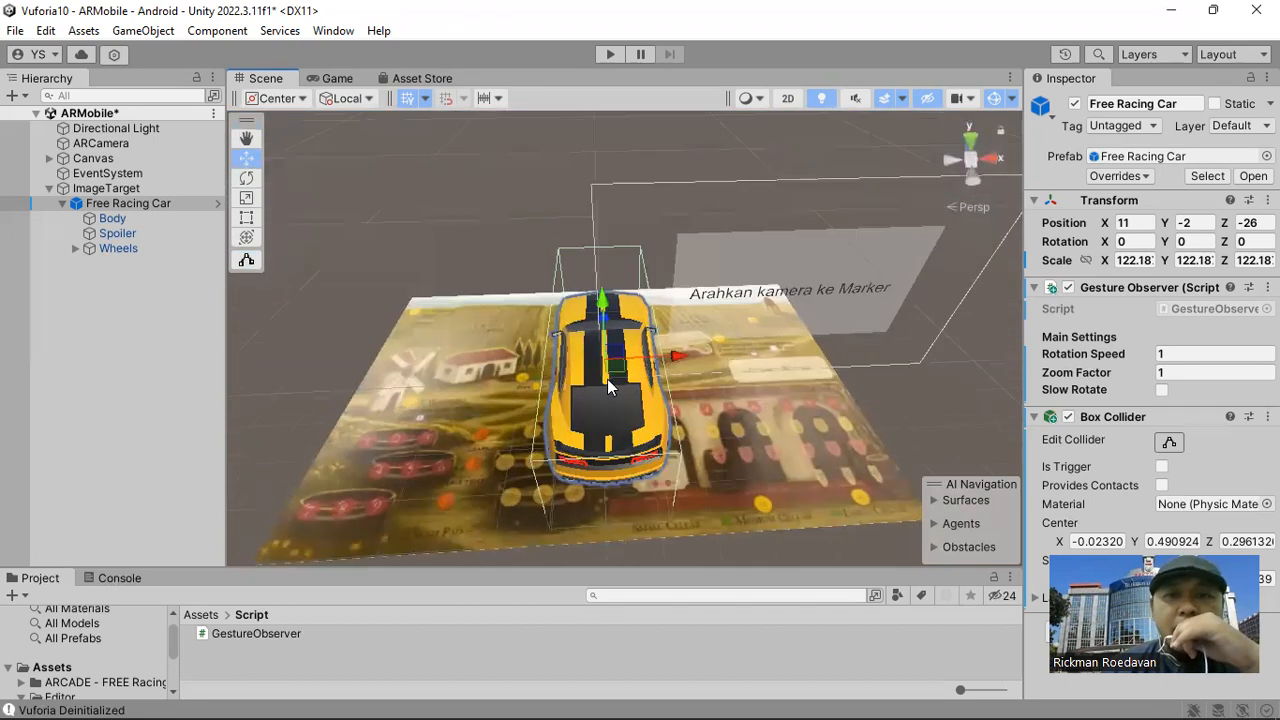
pyautogui.moveTo(680, 366); pyautogui.dragTo(683, 334, button='right')
pyautogui.moveTo(683, 334); pyautogui.dragTo(688, 324, button='middle')
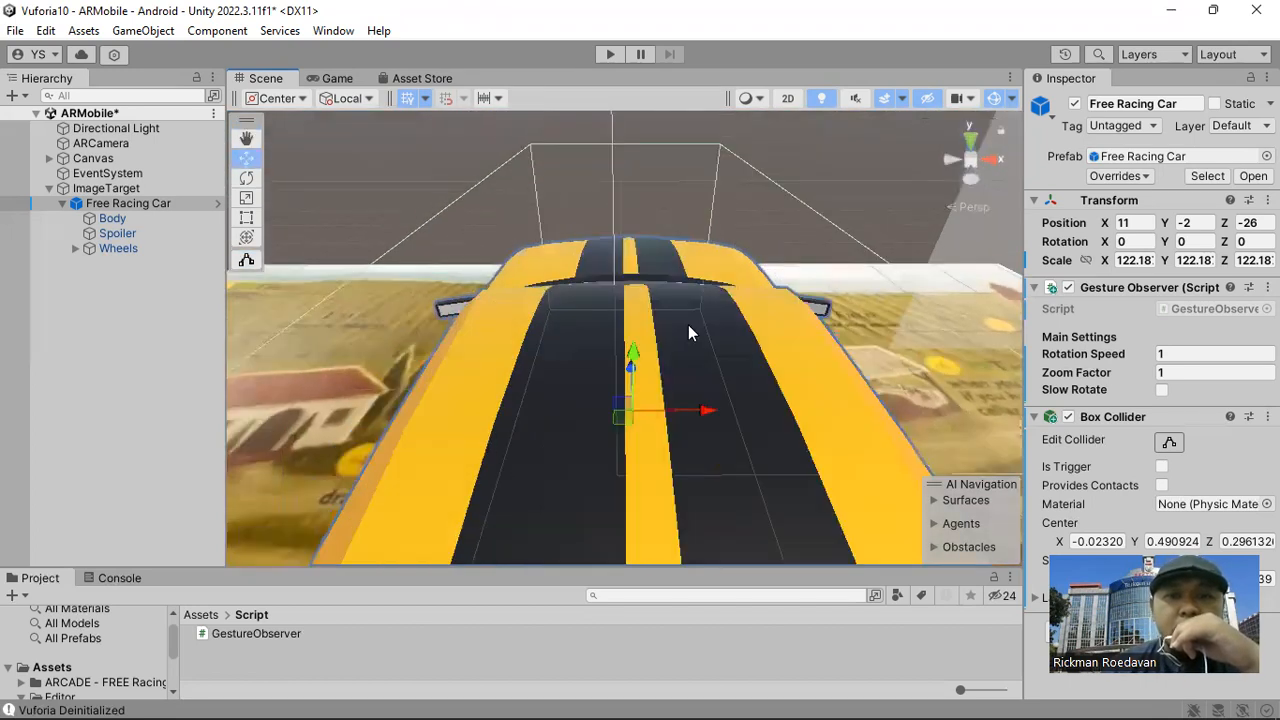
pyautogui.scroll(8, 688, 324)
pyautogui.scroll(1, 688, 324)
pyautogui.scroll(-5, 686, 330)
pyautogui.moveTo(686, 330); pyautogui.dragTo(654, 322, button='right')
pyautogui.moveTo(654, 322); pyautogui.dragTo(712, 367, button='middle')
pyautogui.scroll(5, 712, 367)
pyautogui.moveTo(745, 400); pyautogui.dragTo(260, 402, button='right')
pyautogui.scroll(1, 555, 391)
pyautogui.scroll(-6, 555, 391)
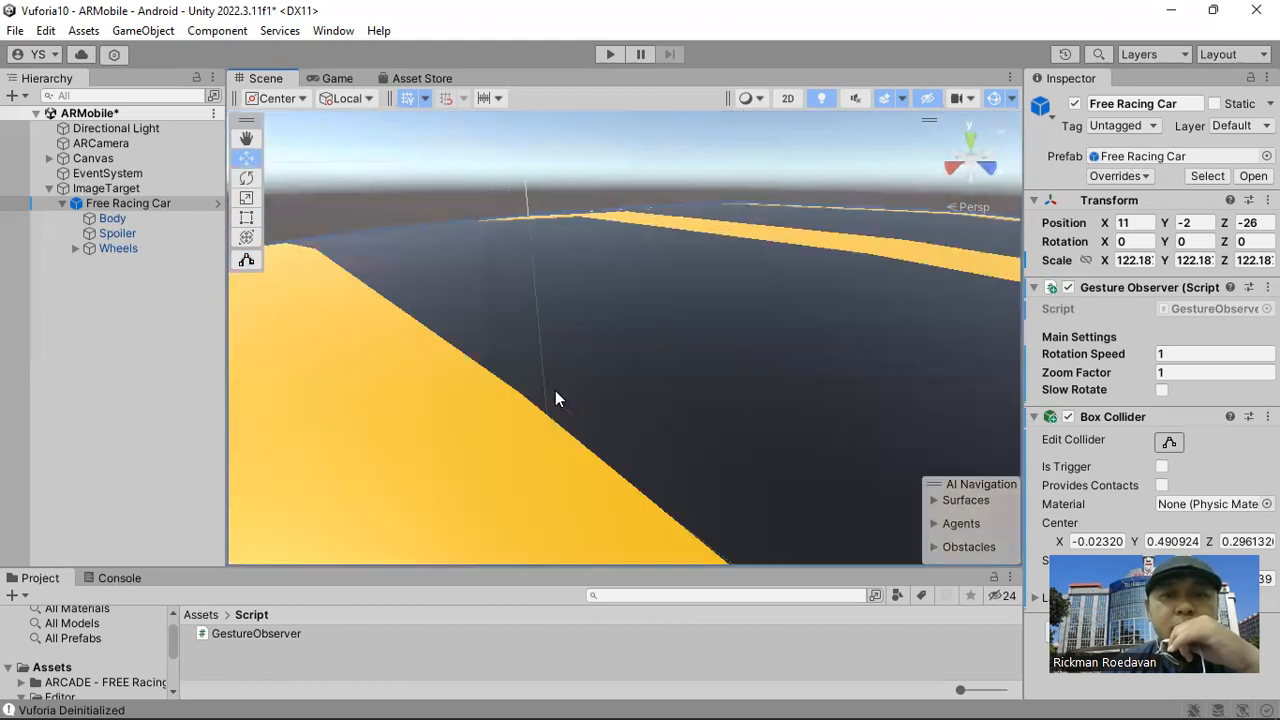
pyautogui.scroll(-5, 553, 390)
pyautogui.moveTo(429, 334); pyautogui.dragTo(654, 346, button='right')
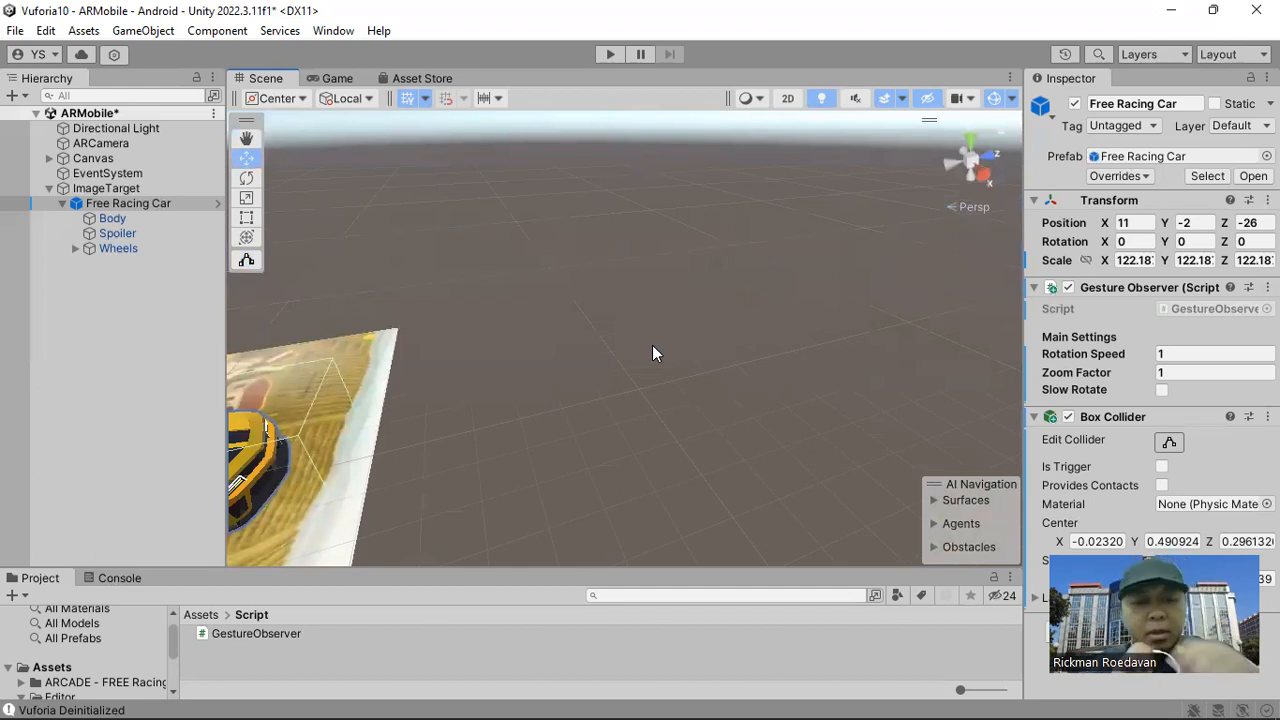
# Save the ARMobile scene and examine the racing car, image target and canvas together from several angles.
pyautogui.hotkey('ctrl', 's')
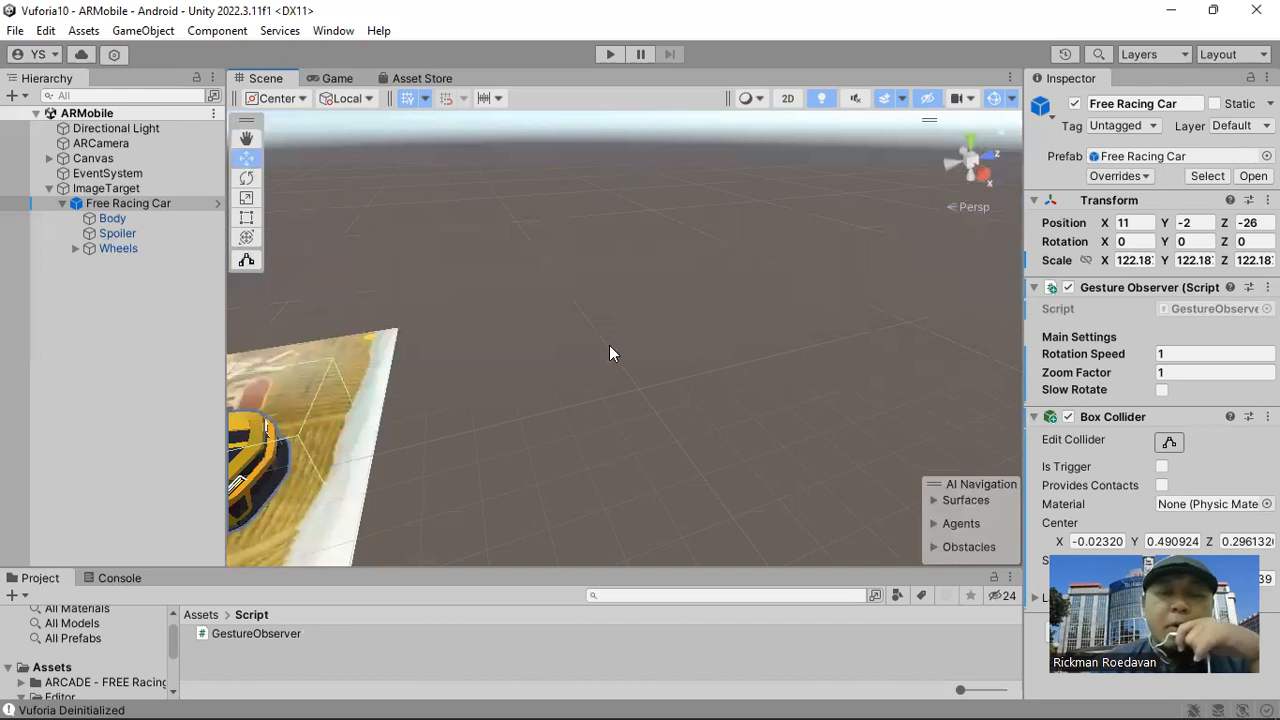
pyautogui.moveTo(491, 304); pyautogui.dragTo(590, 320, button='right')
pyautogui.scroll(-6, 606, 331)
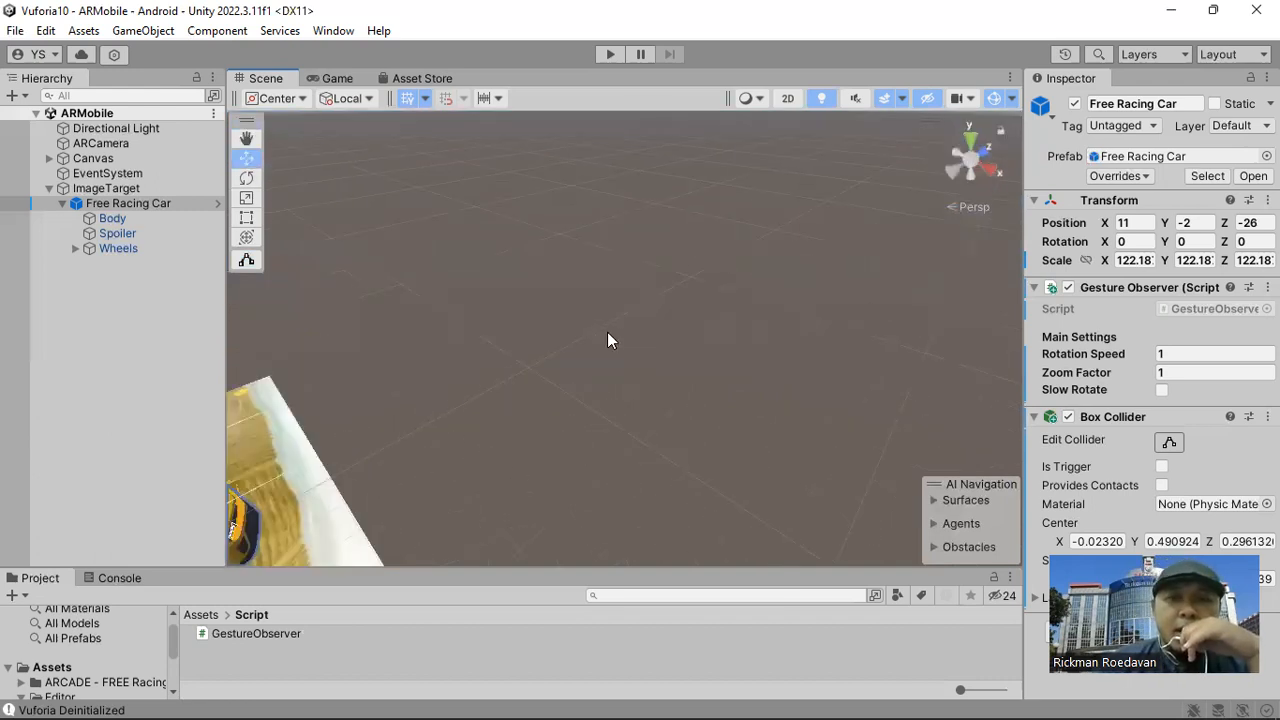
pyautogui.moveTo(552, 418); pyautogui.dragTo(736, 346, button='middle')
pyautogui.moveTo(665, 368); pyautogui.dragTo(725, 346, button='right')
pyautogui.scroll(6, 618, 405)
pyautogui.moveTo(612, 424)
pyautogui.mouseDown(button='right')
pyautogui.moveTo(660, 393)
pyautogui.moveTo(658, 328)
pyautogui.mouseUp(button='right')
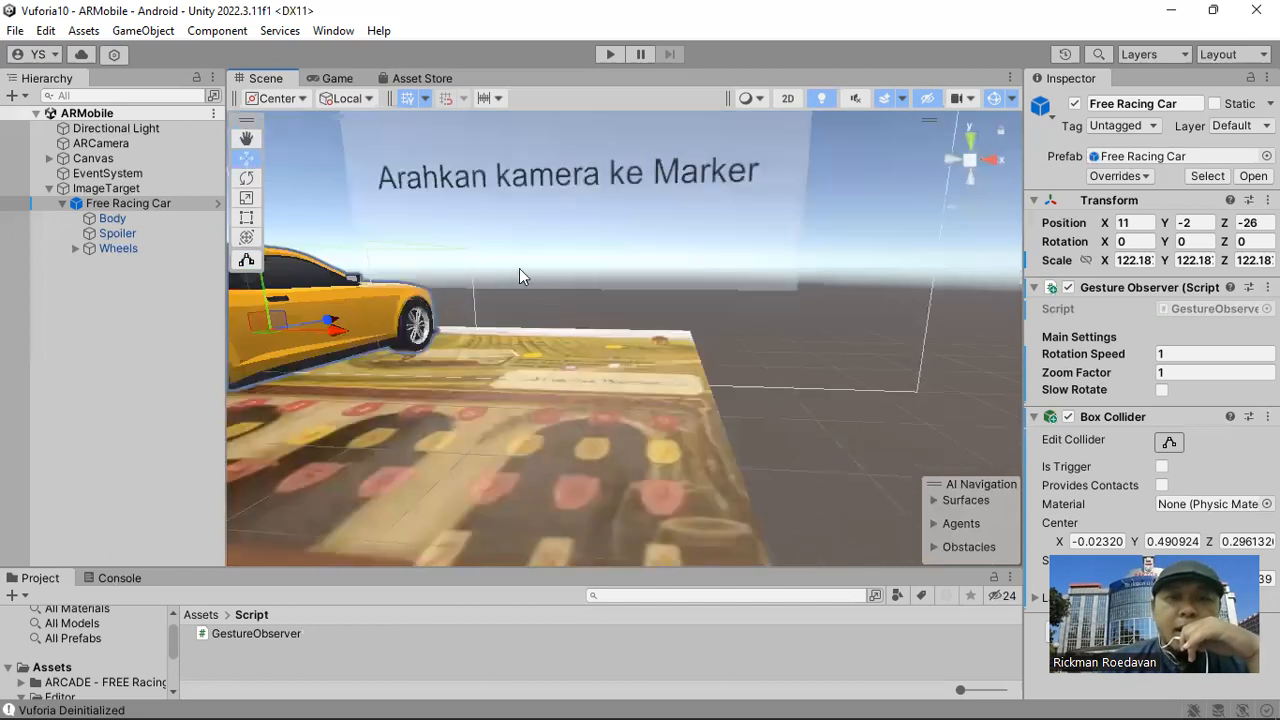
pyautogui.scroll(-5, 547, 251)
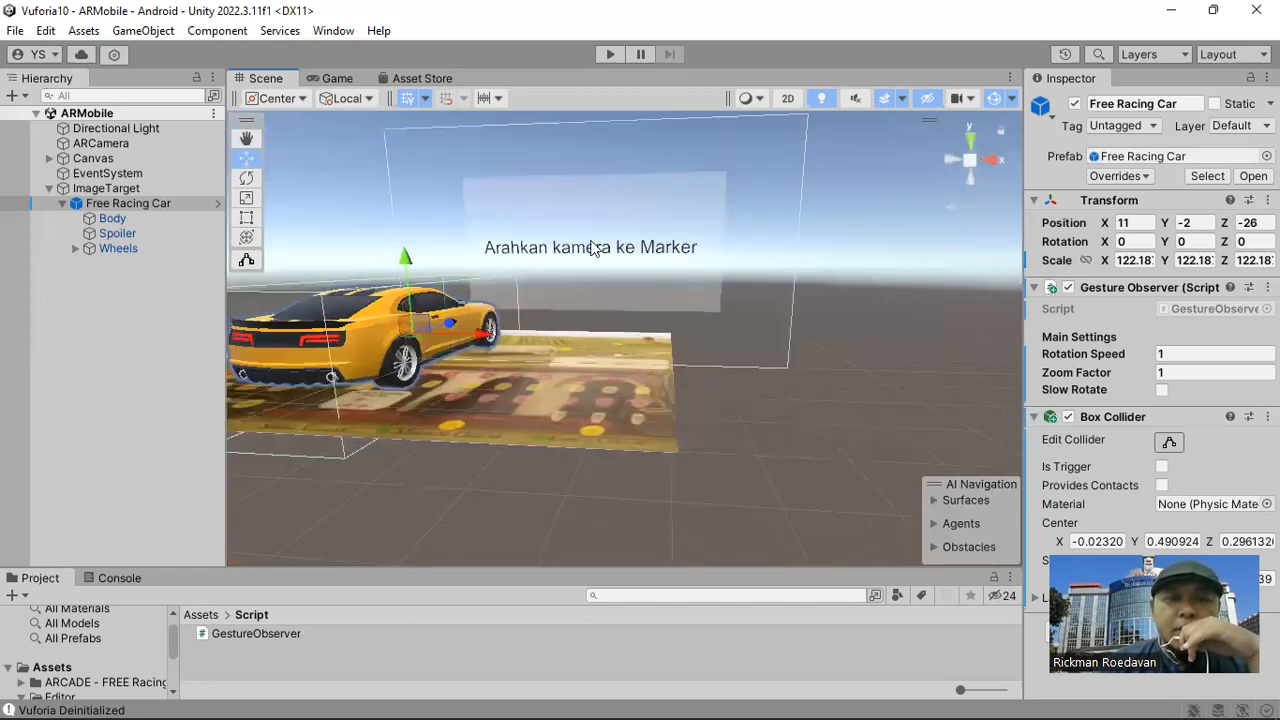
pyautogui.moveTo(433, 381); pyautogui.dragTo(470, 435, button='middle')
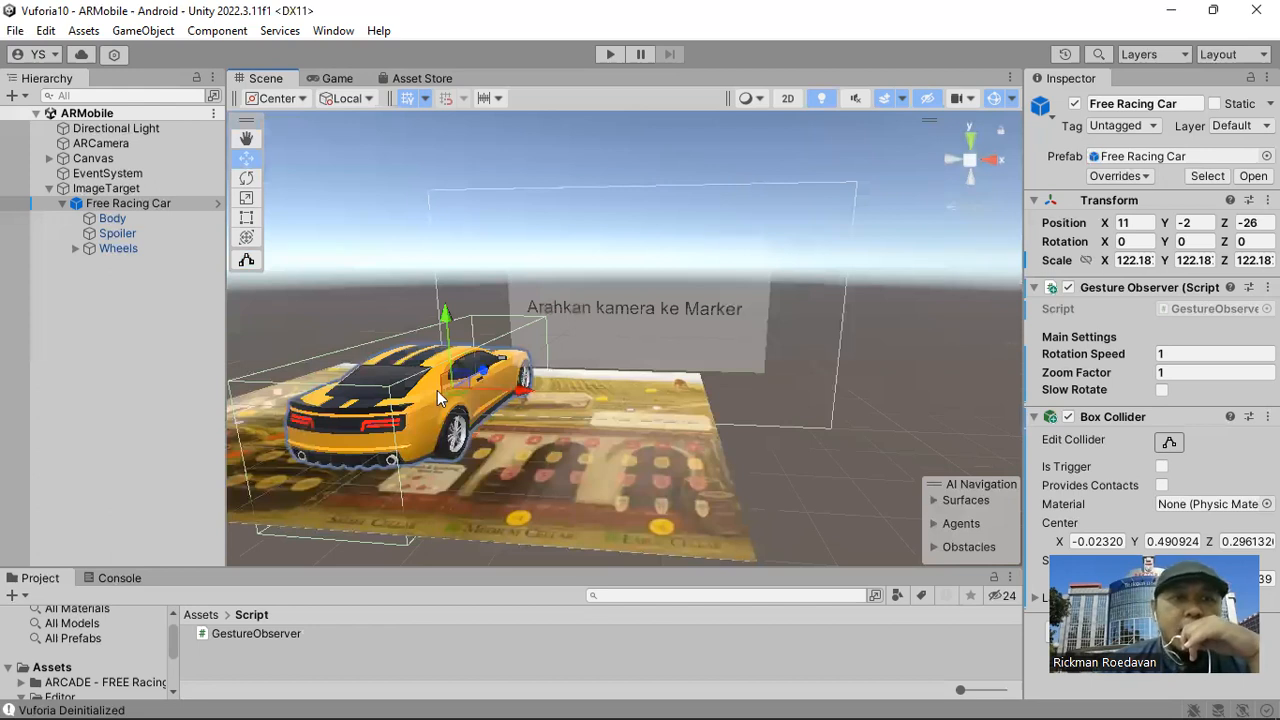
# Add a legacy UI Button as a child of the Canvas.
pyautogui.click(49, 158)
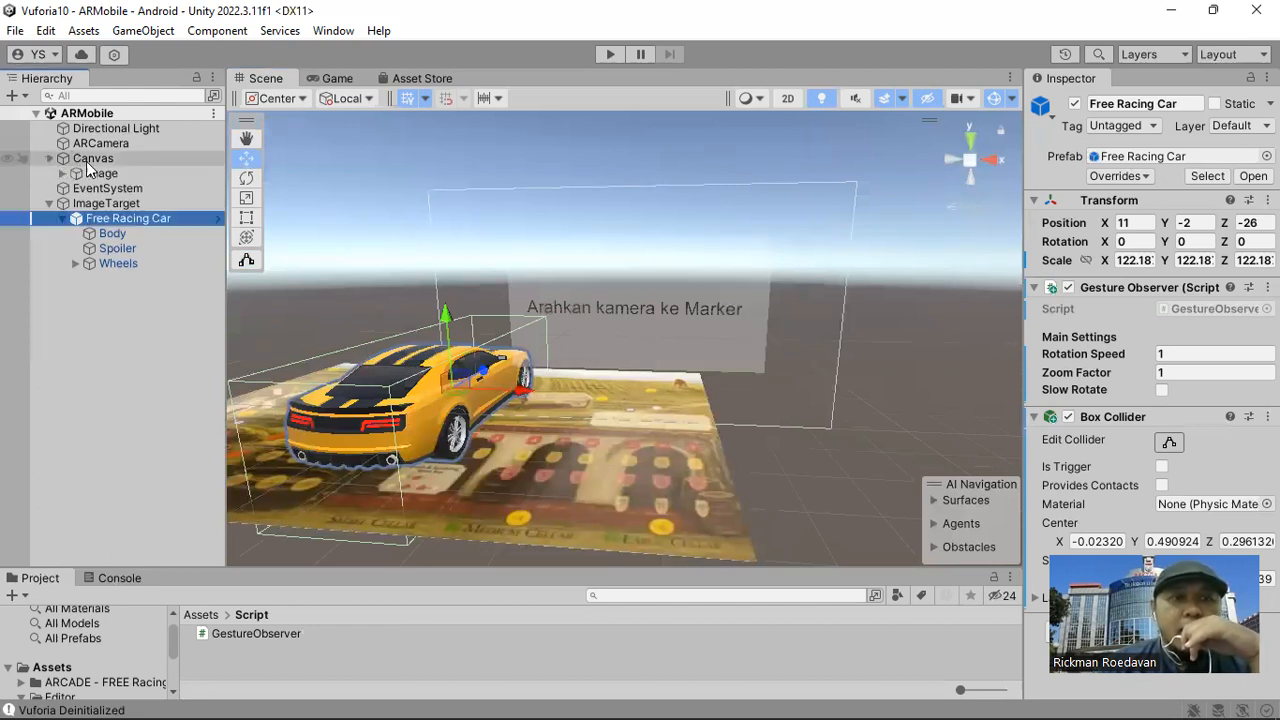
pyautogui.click(92, 159)
pyautogui.rightClick(99, 162)
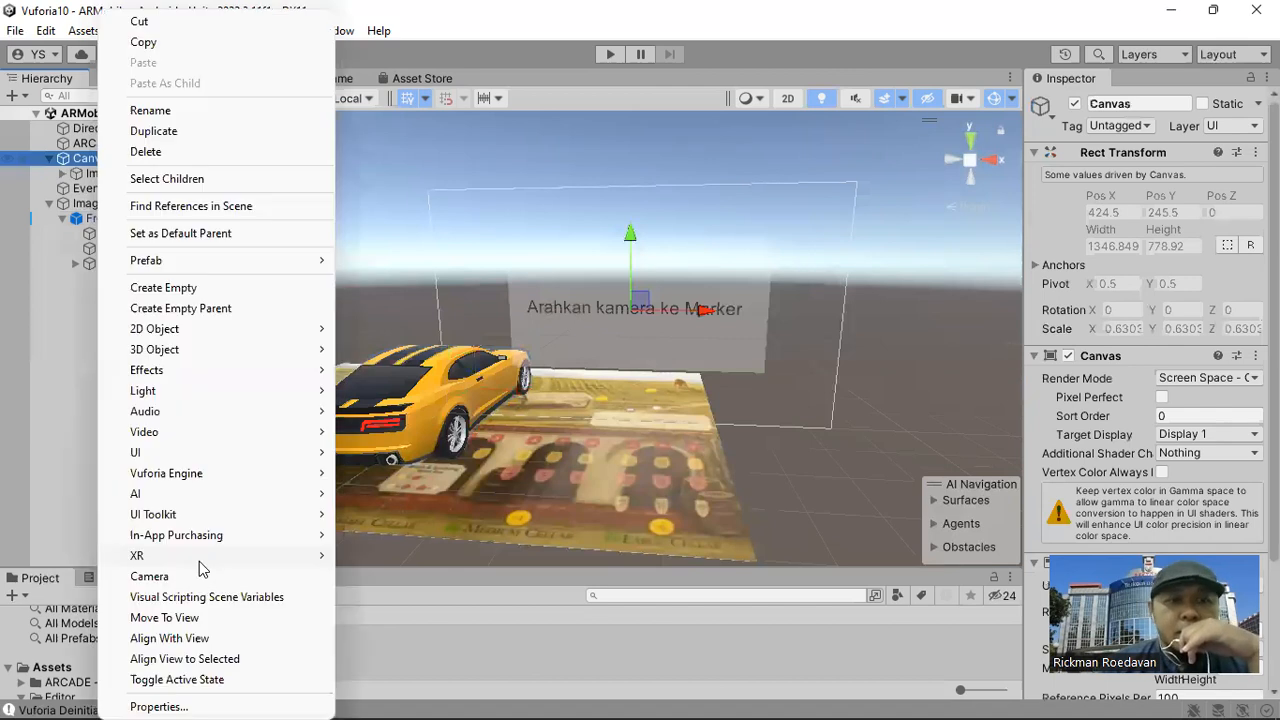
pyautogui.moveTo(218, 459)
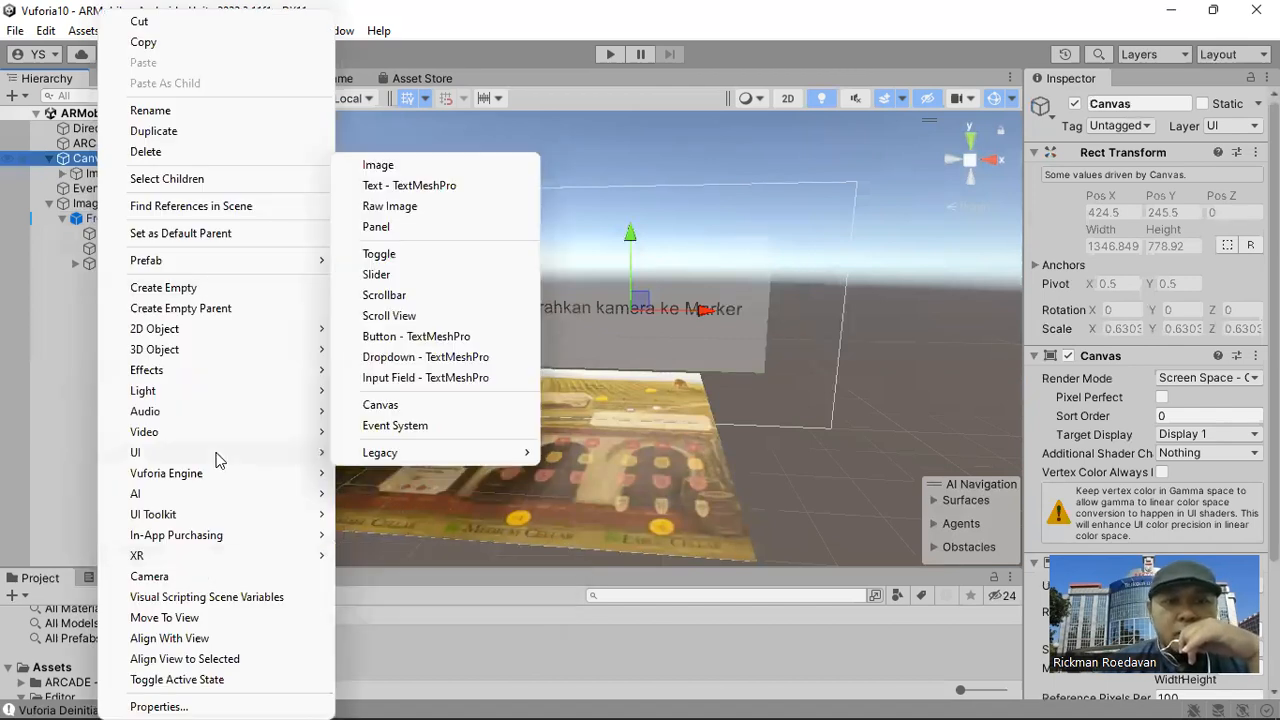
pyautogui.moveTo(376, 455)
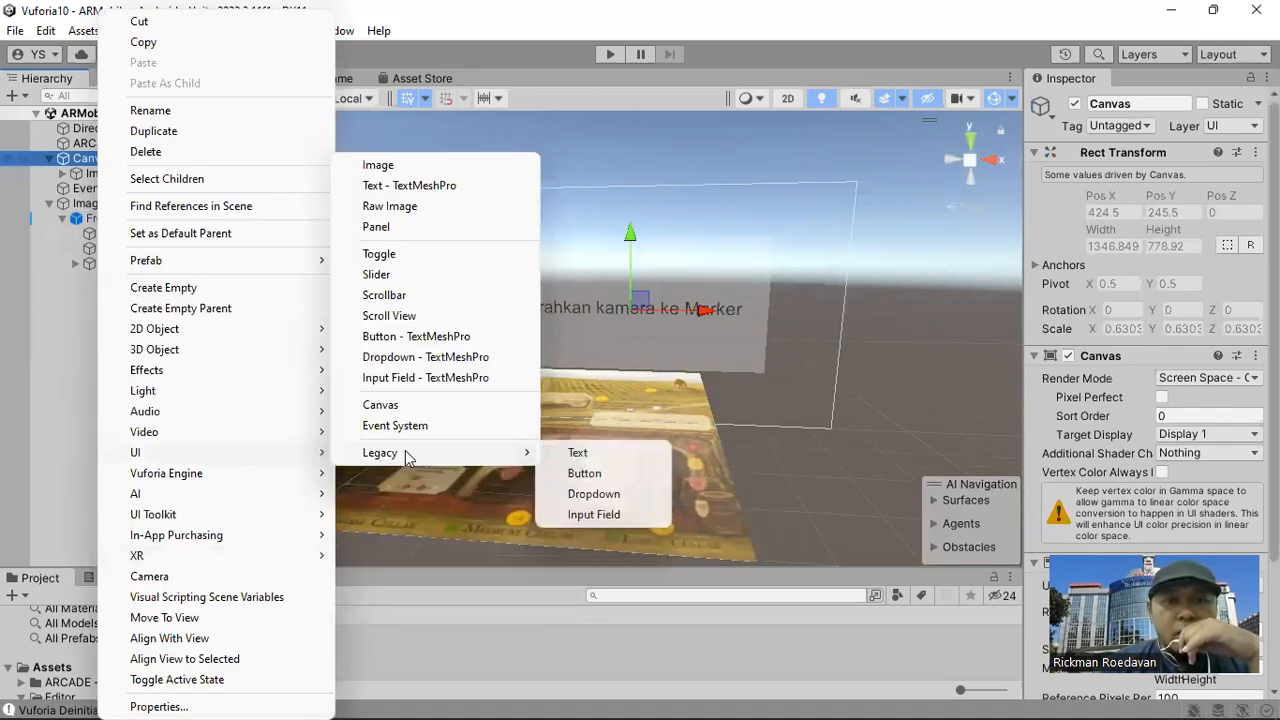
pyautogui.click(584, 473)
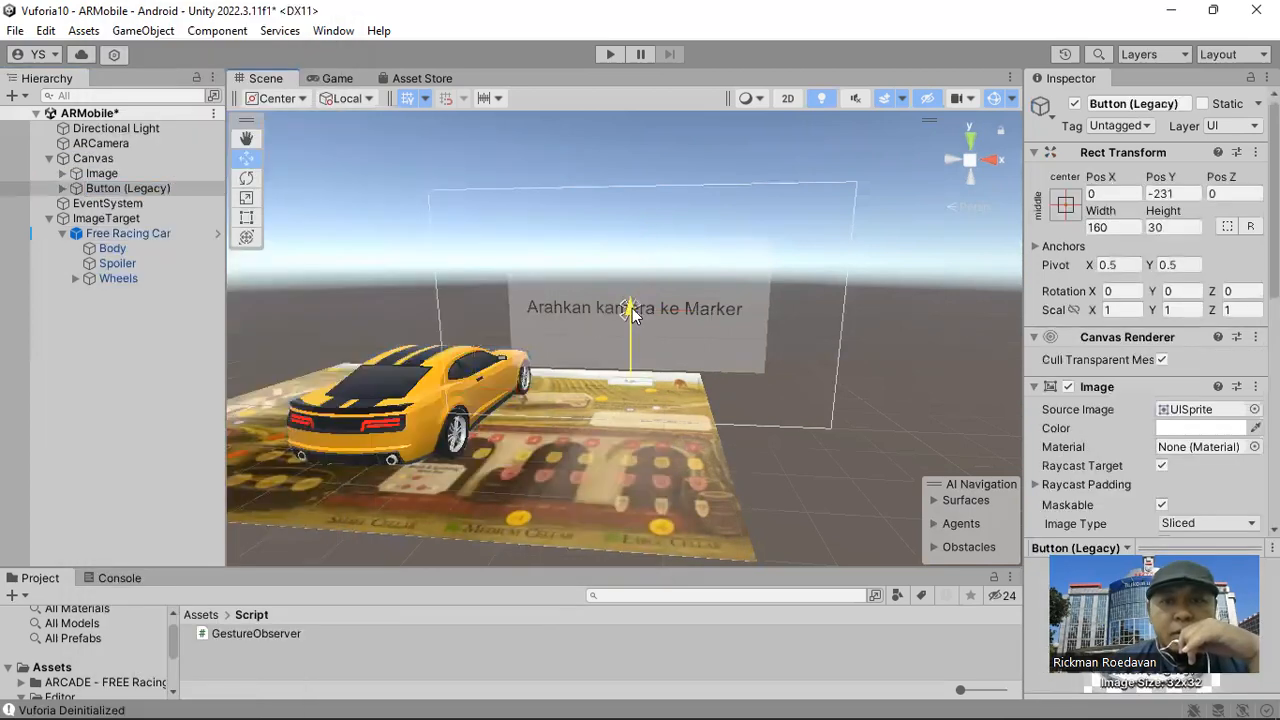
# Scale the new button up to about 2.78 and lower it on the canvas to Pos Y -299.
pyautogui.moveTo(628, 317); pyautogui.dragTo(628, 335)
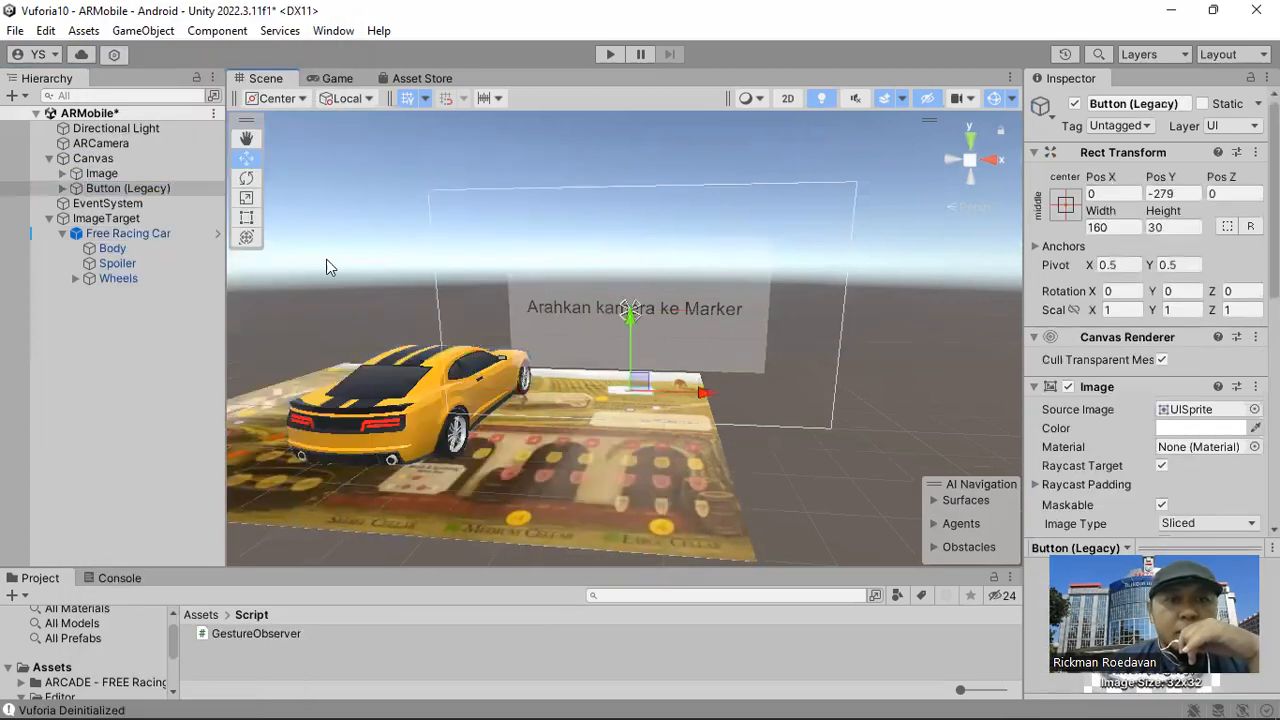
pyautogui.press('r')
pyautogui.moveTo(630, 388); pyautogui.dragTo(293, 214)
pyautogui.click(260, 161)
pyautogui.moveTo(628, 320); pyautogui.dragTo(628, 338)
# Change the button's label text to "Masuk Ke Mobil".
pyautogui.click(62, 188)
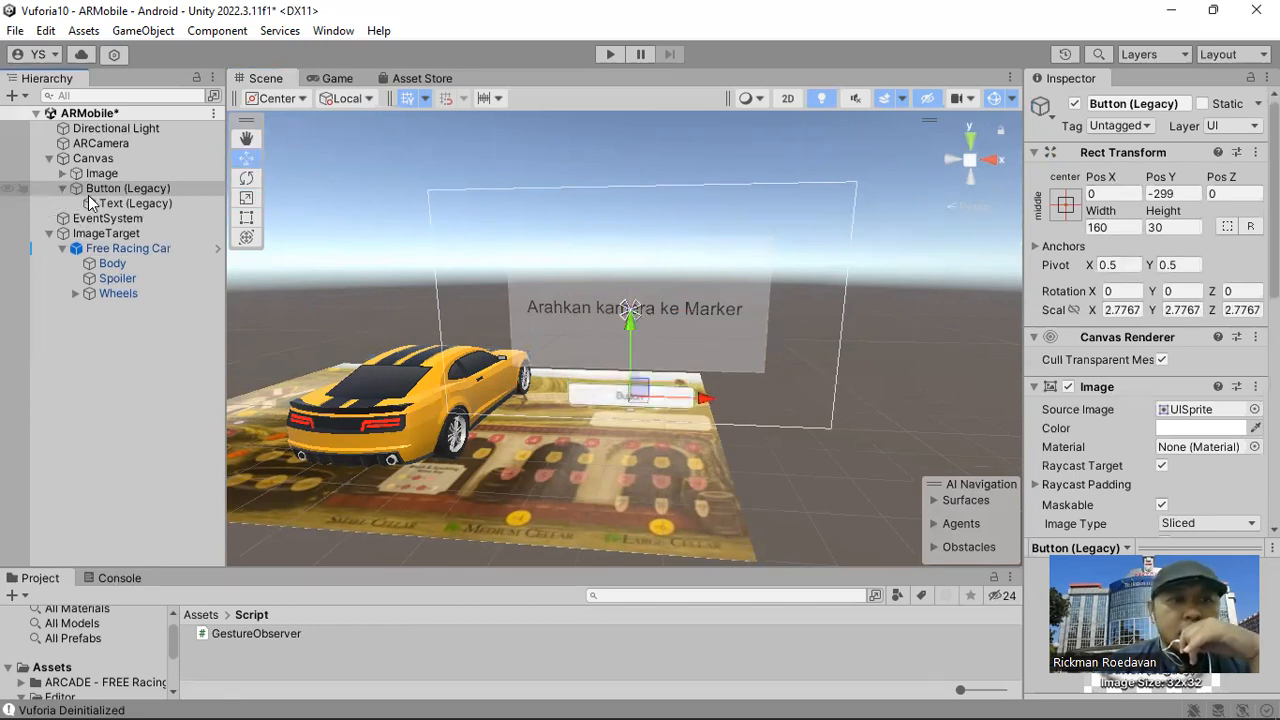
pyautogui.press('Down')
pyautogui.click(1126, 429)
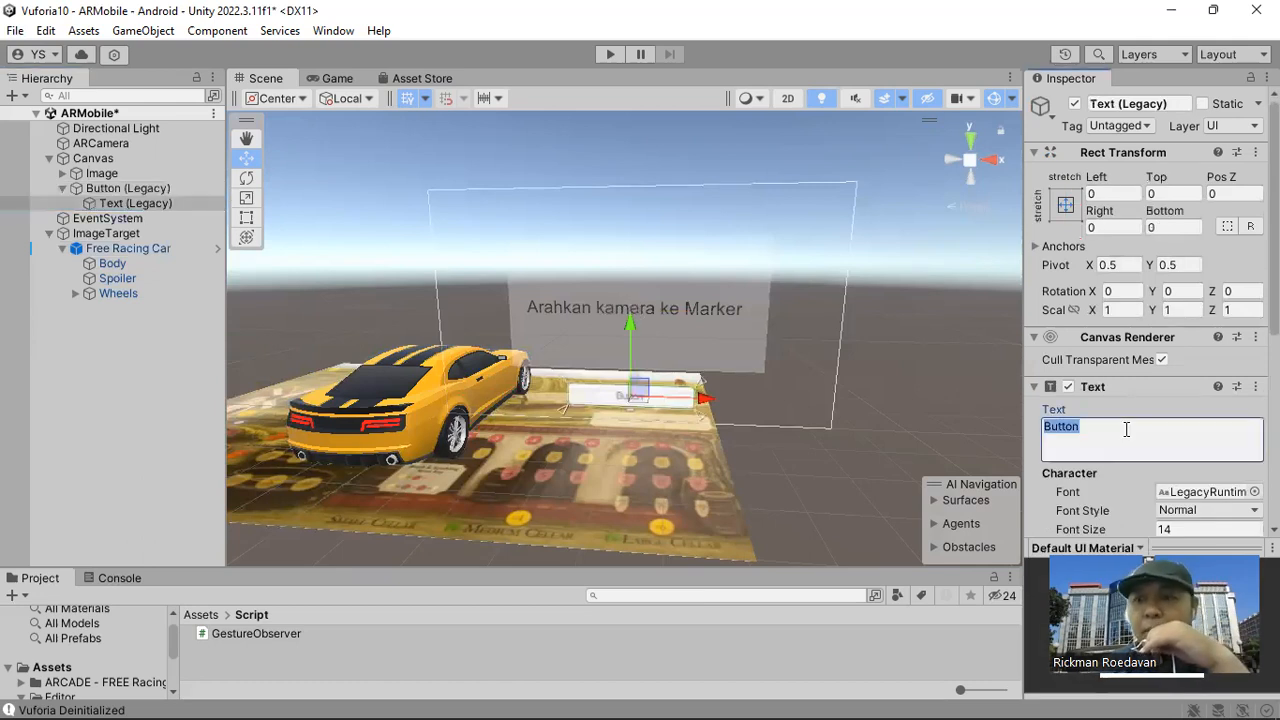
pyautogui.write('M')
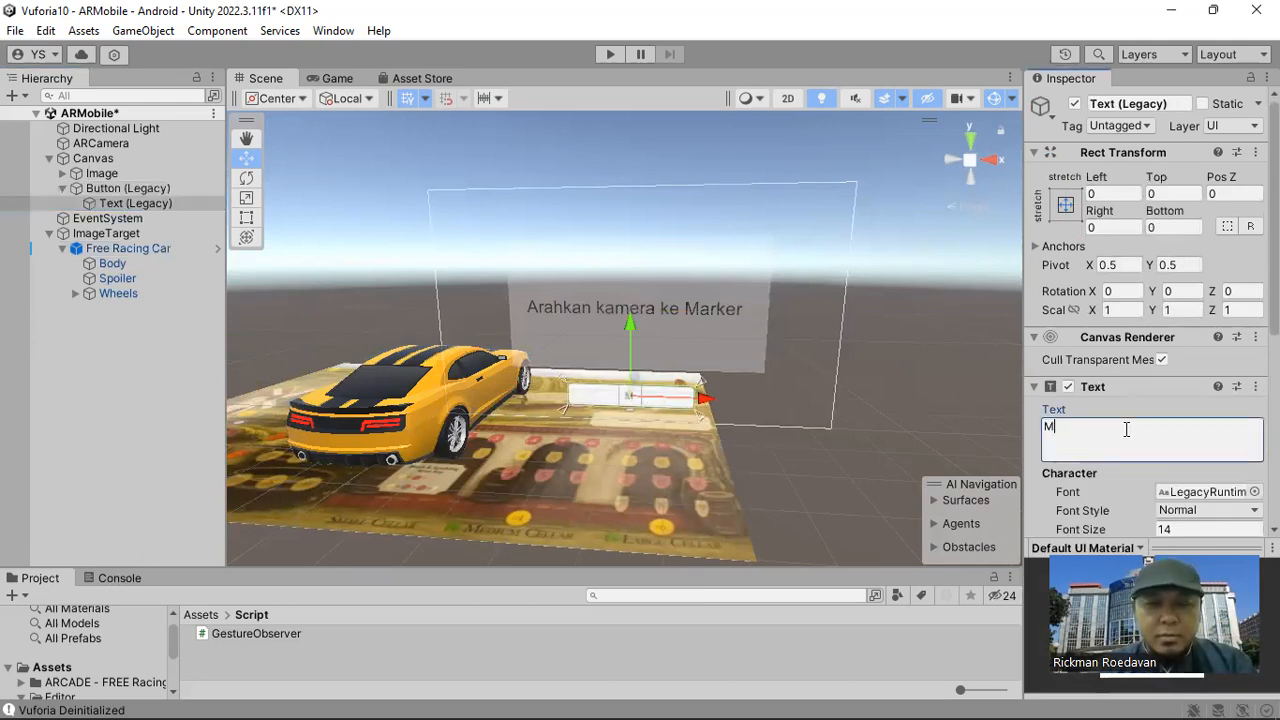
pyautogui.write('asuk Ke M')
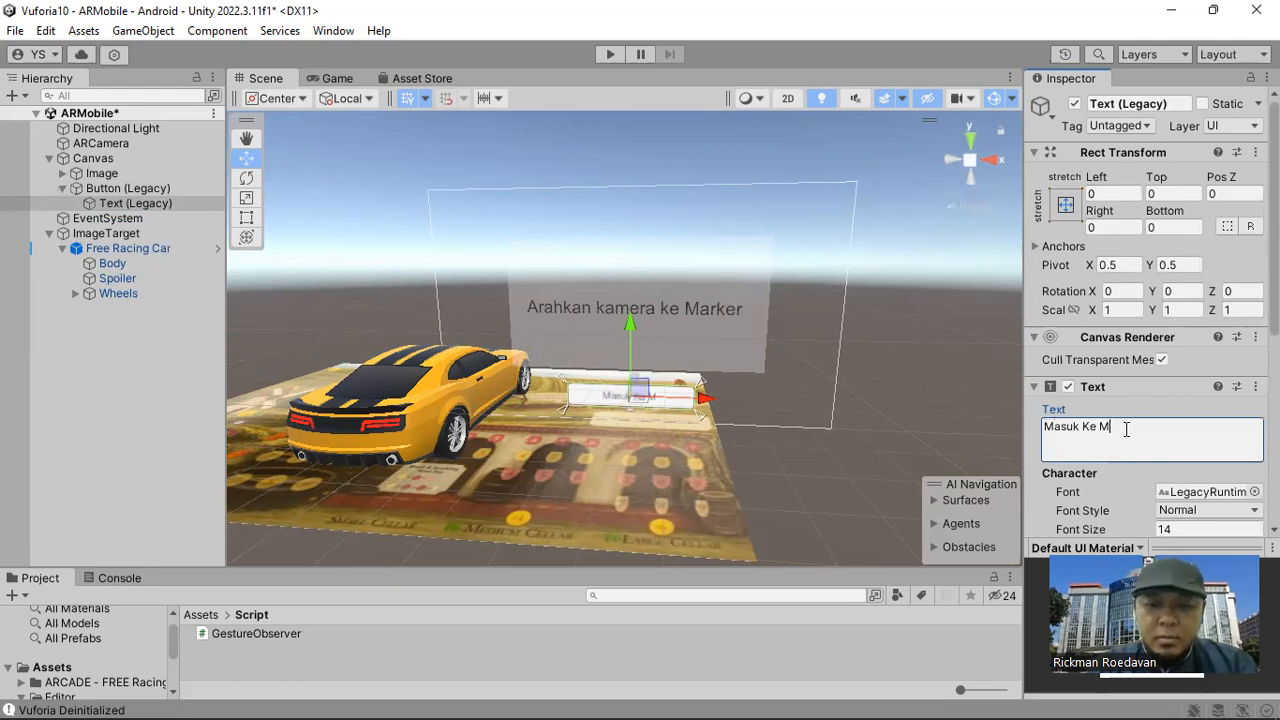
pyautogui.write('obil')
# Make the button's label bold and set its font size to 32.
pyautogui.scroll(-1, 1203, 463)
pyautogui.click(1203, 463)
pyautogui.click(1130, 500)
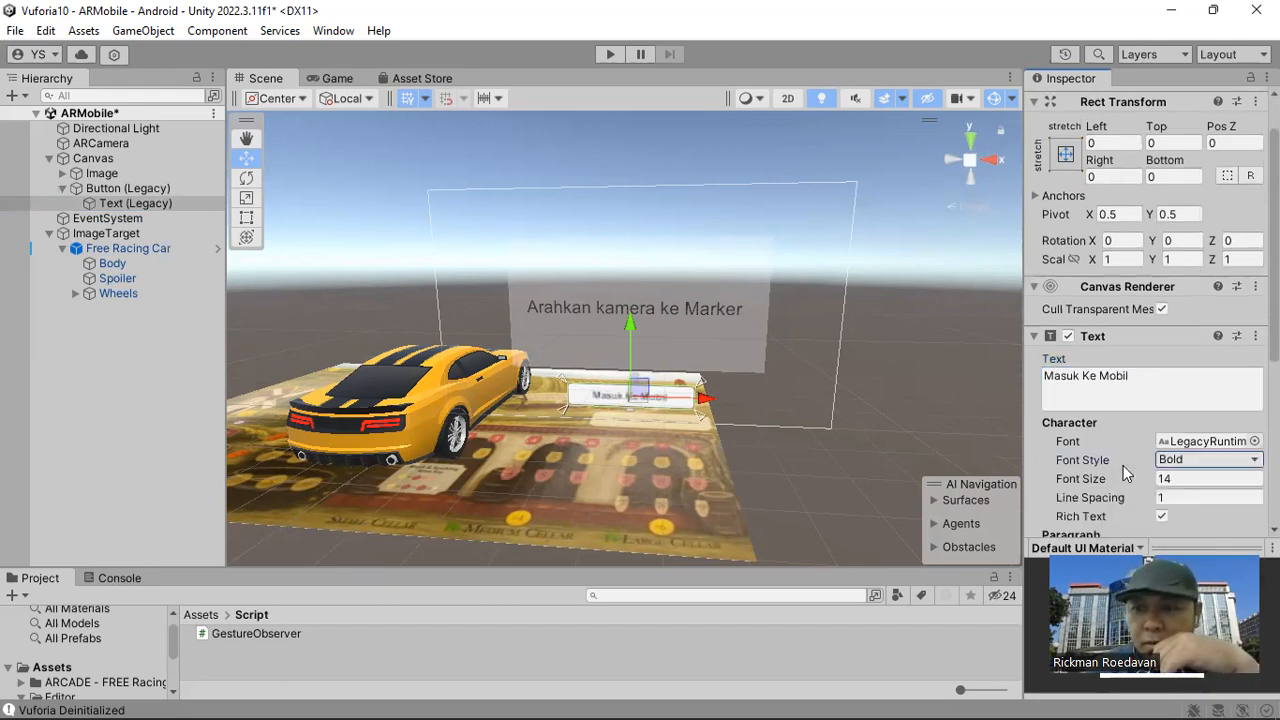
pyautogui.click(1193, 480)
pyautogui.write('32')
# Enlarge the label's text rectangle beyond the button, to about -142 on its Right and -31 on its Bottom offset.
pyautogui.moveTo(858, 418); pyautogui.dragTo(617, 295, button='middle')
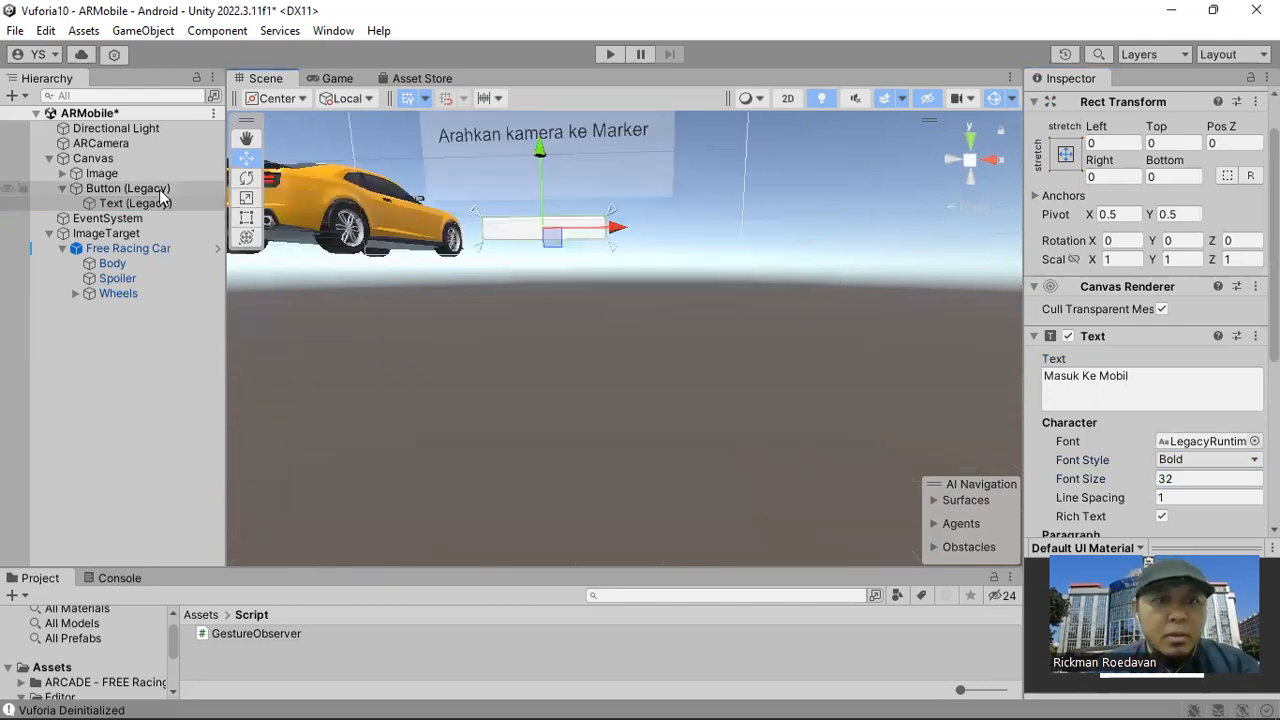
pyautogui.click(246, 217)
pyautogui.scroll(2, 675, 267)
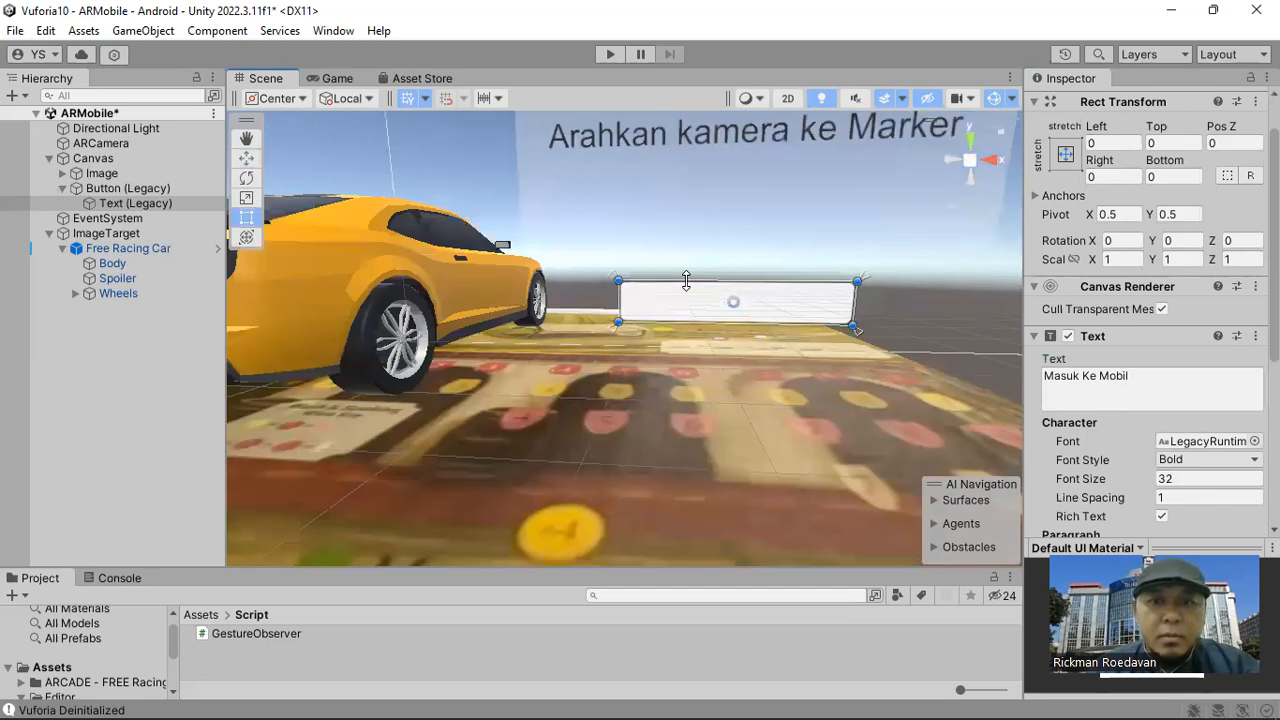
pyautogui.scroll(2, 650, 319)
pyautogui.moveTo(609, 270); pyautogui.dragTo(902, 334)
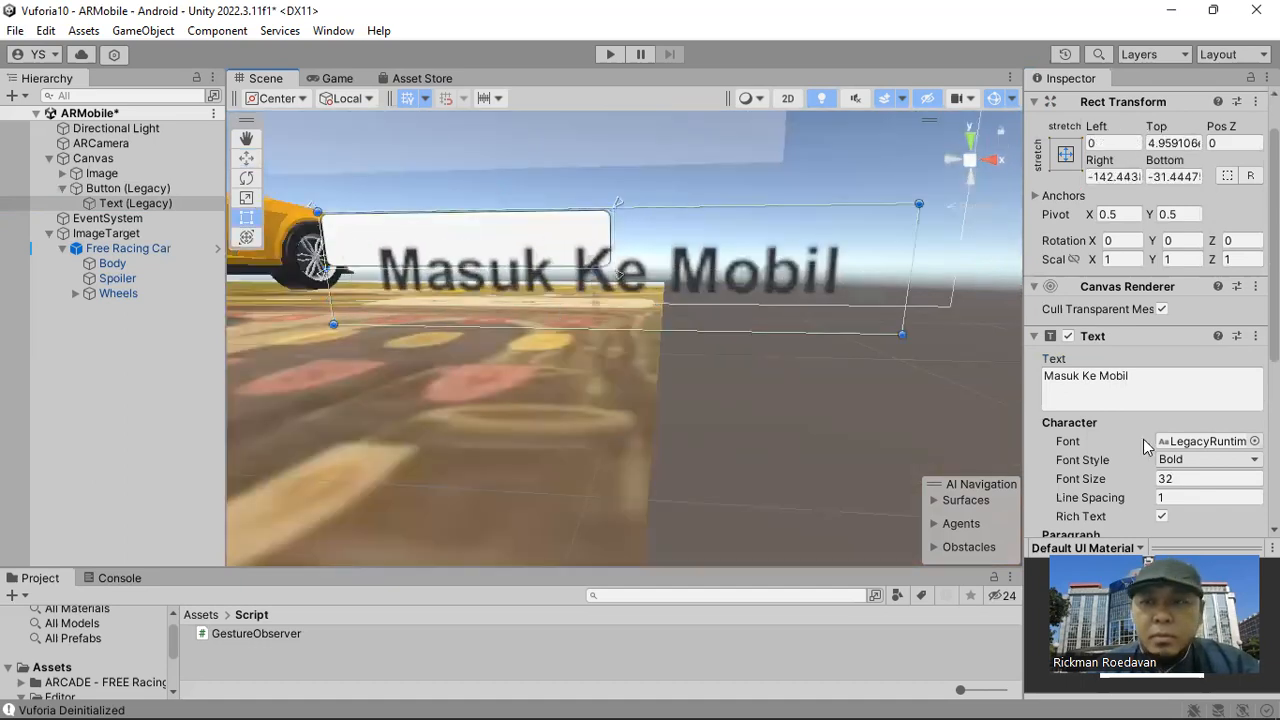
# Set the label's font size to 50 and enlarge its text rectangle so the whole phrase fits on one line.
pyautogui.click(1190, 480)
pyautogui.write('50')
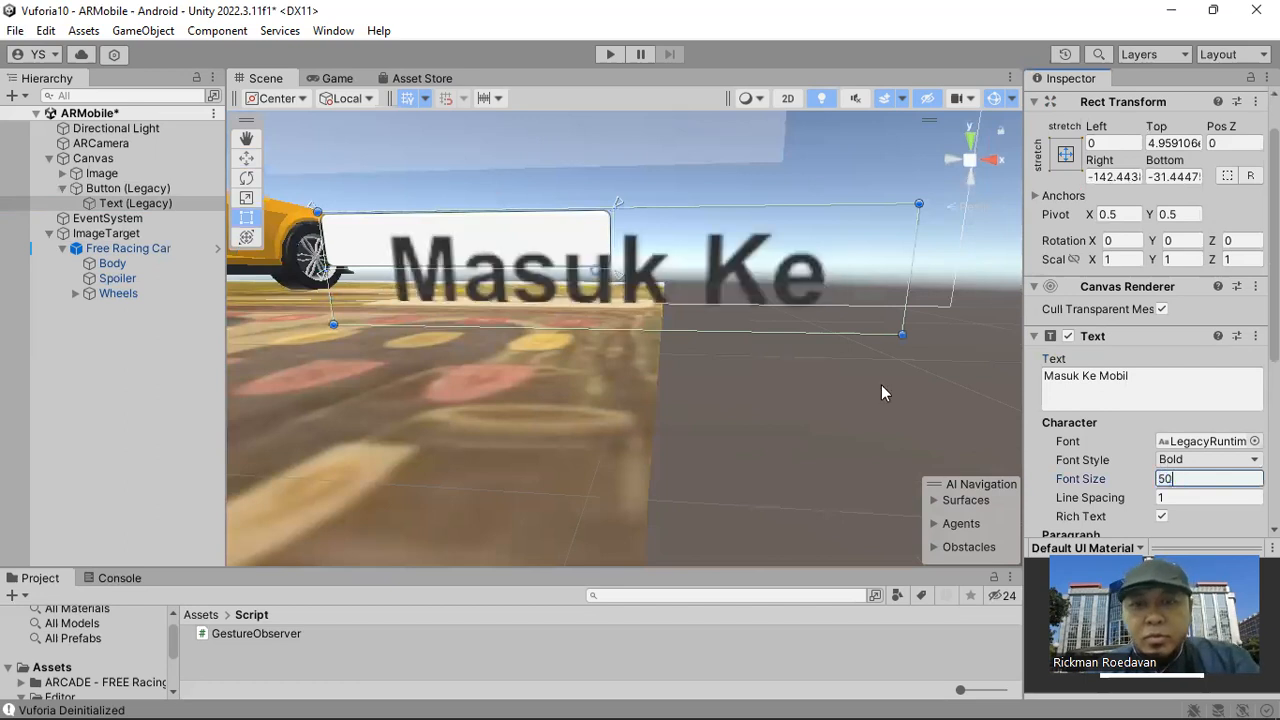
pyautogui.scroll(-2, 857, 332)
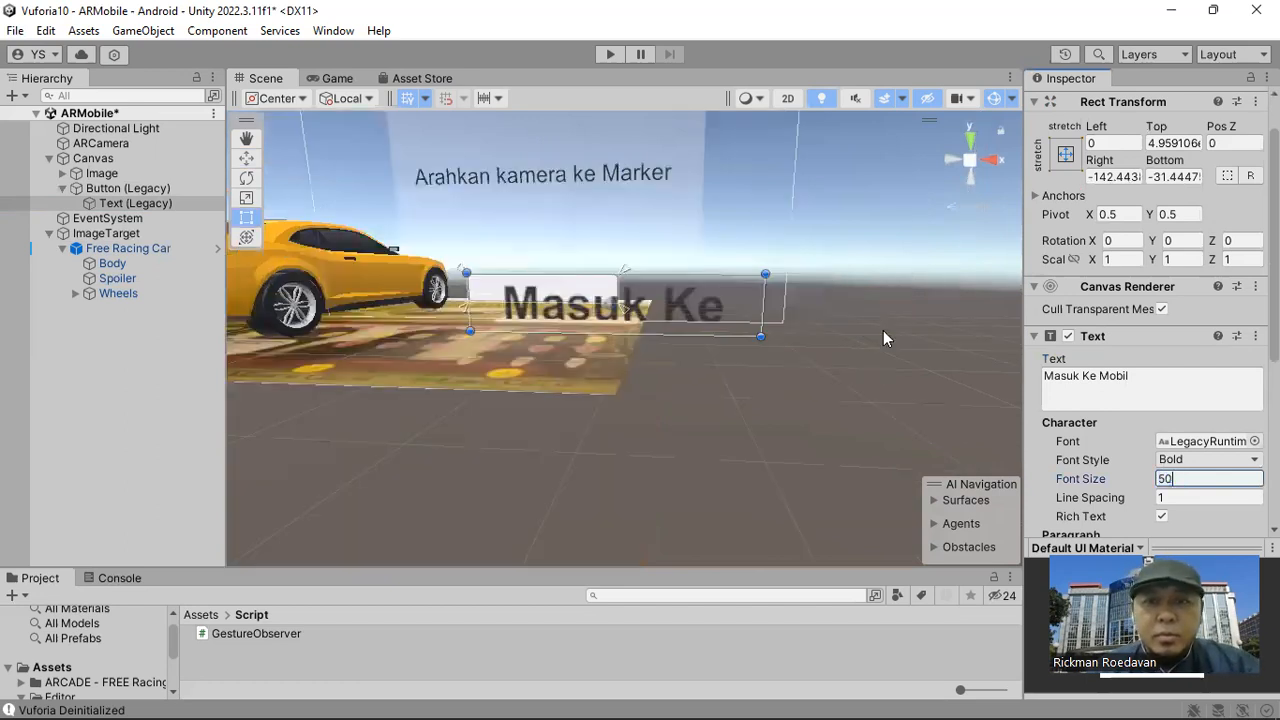
pyautogui.moveTo(762, 337); pyautogui.dragTo(918, 372)
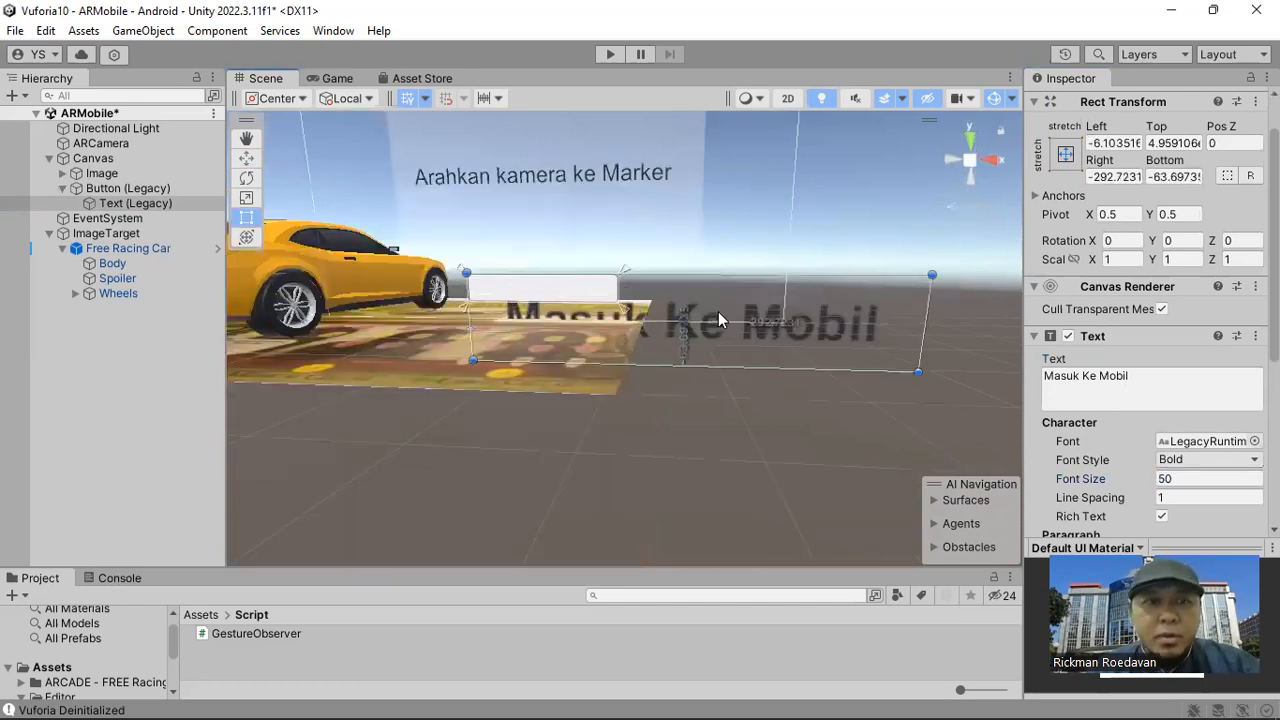
# Scale the enlarged label down to about 0.31 and centre it on the button.
pyautogui.click(247, 198)
pyautogui.moveTo(685, 321); pyautogui.dragTo(651, 368)
pyautogui.click(247, 217)
pyautogui.moveTo(688, 319); pyautogui.dragTo(622, 312)
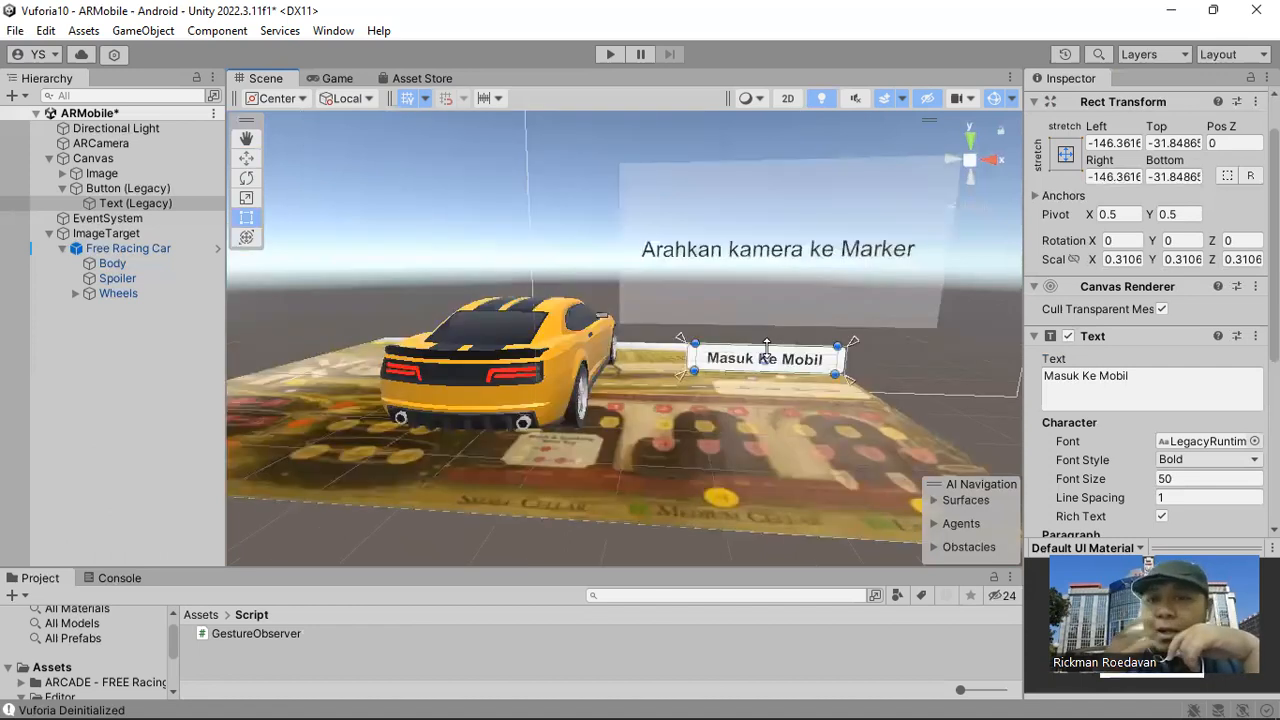
# Move the Masuk Ke Mobil button down to Pos Y -307 and deactivate it.
pyautogui.click(120, 191)
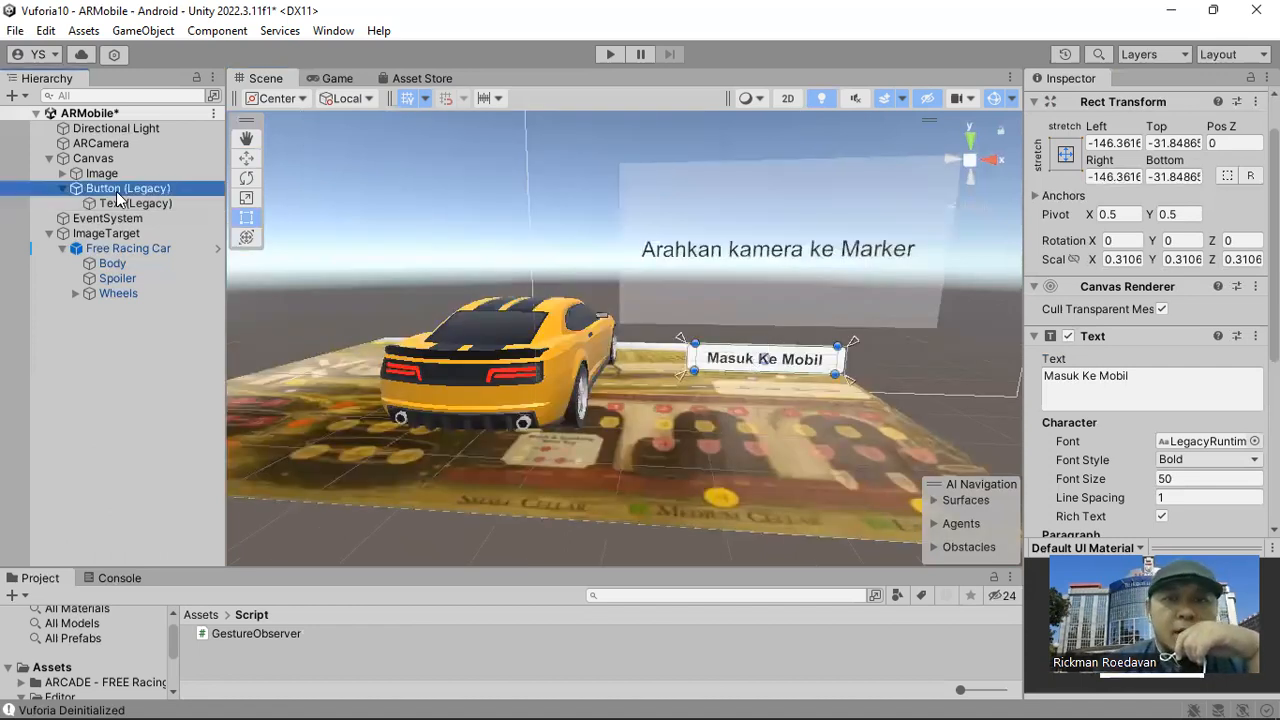
pyautogui.moveTo(832, 362)
pyautogui.mouseDown()
pyautogui.moveTo(850, 366)
pyautogui.moveTo(838, 368)
pyautogui.mouseUp()
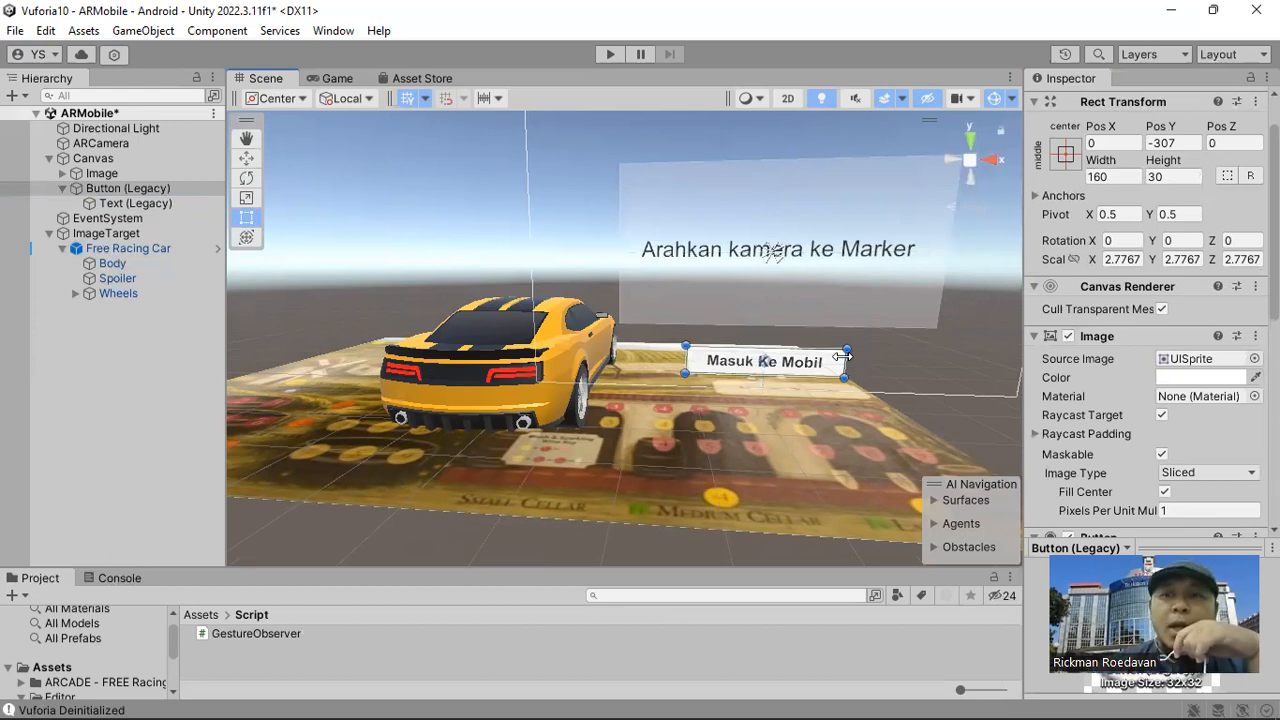
pyautogui.moveTo(784, 327); pyautogui.dragTo(736, 340, button='middle')
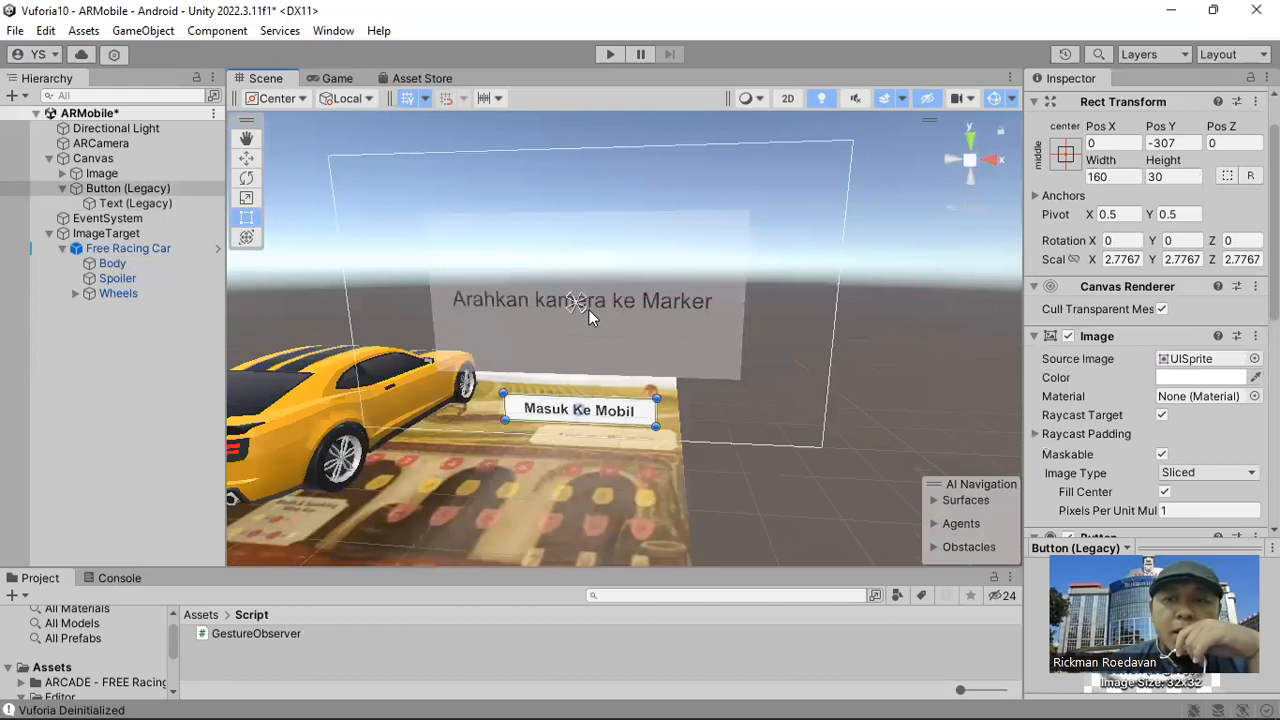
pyautogui.scroll(2, 1100, 150)
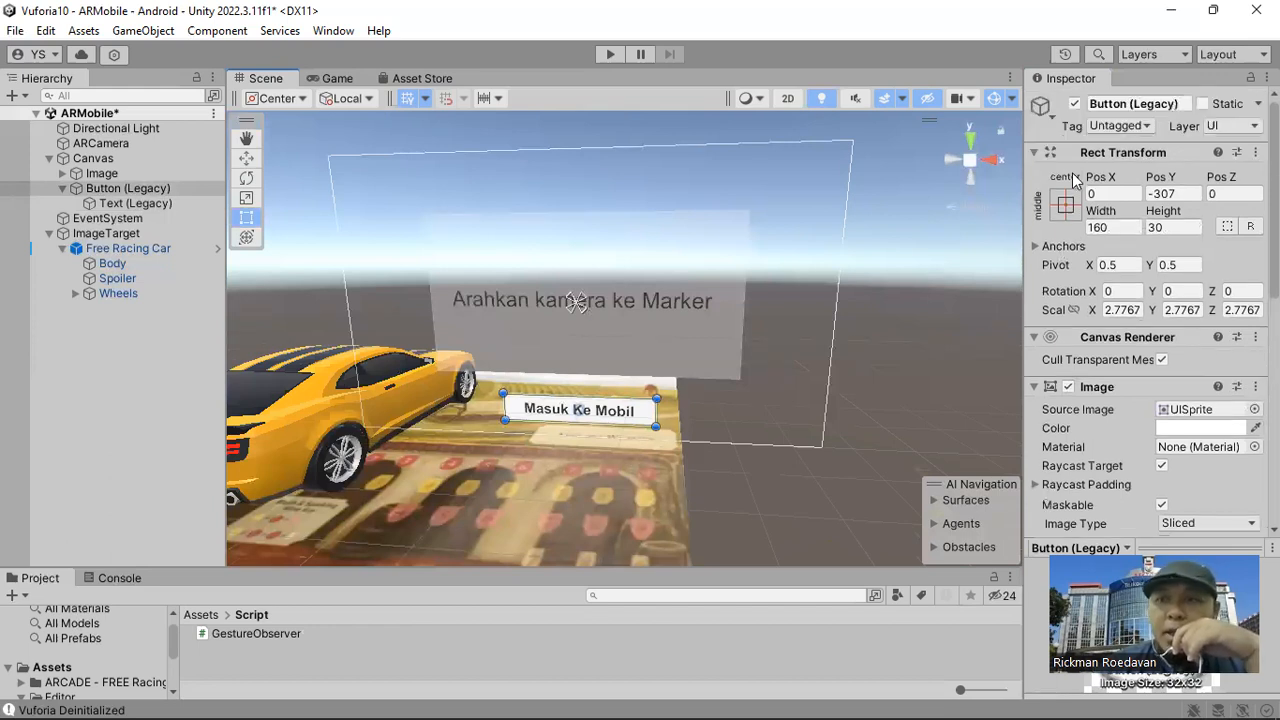
pyautogui.click(1075, 103)
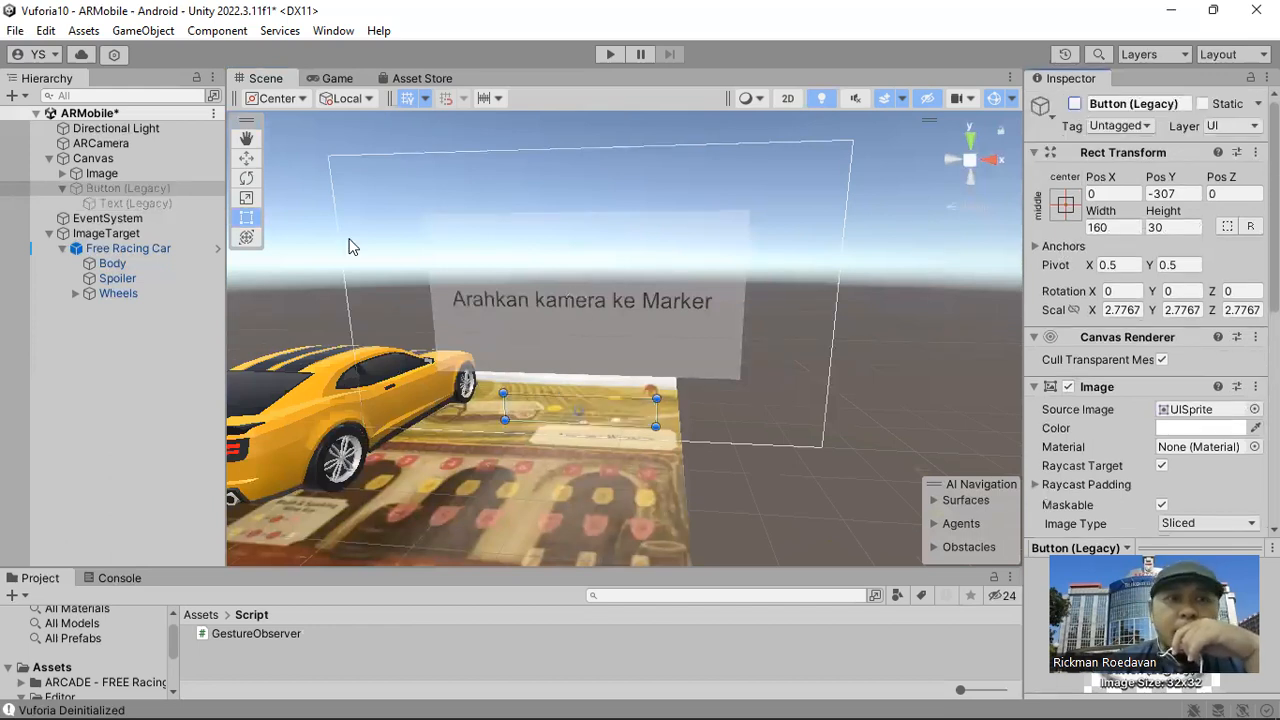
# Widen the Inspector for ImageTarget and locate the object its On Target Found event controls.
pyautogui.click(122, 234)
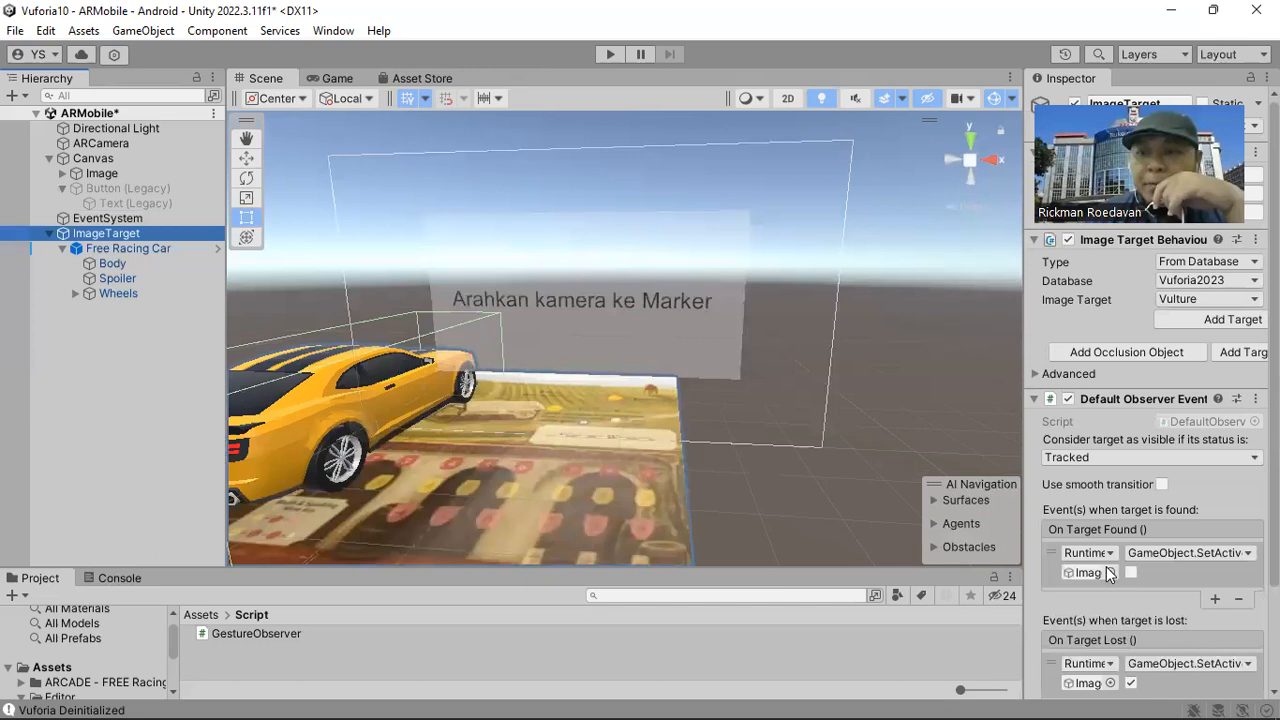
pyautogui.scroll(-2, 1030, 455)
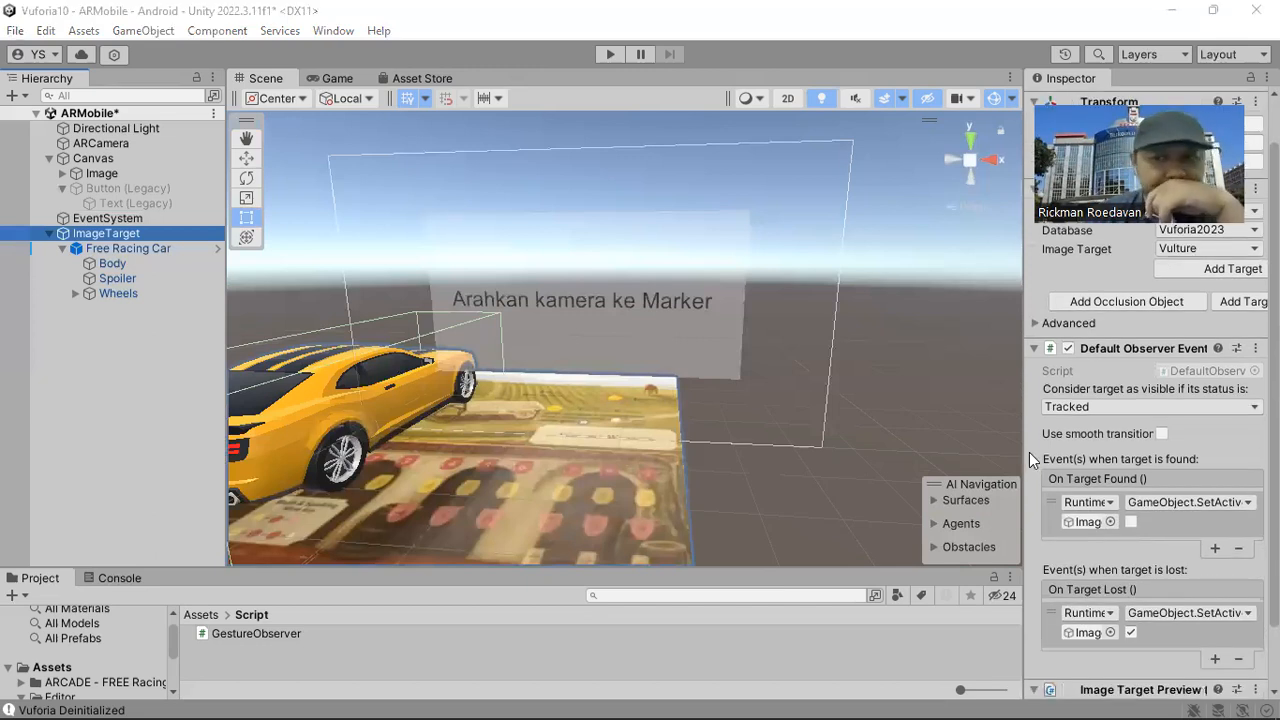
pyautogui.moveTo(899, 444); pyautogui.dragTo(898, 444)
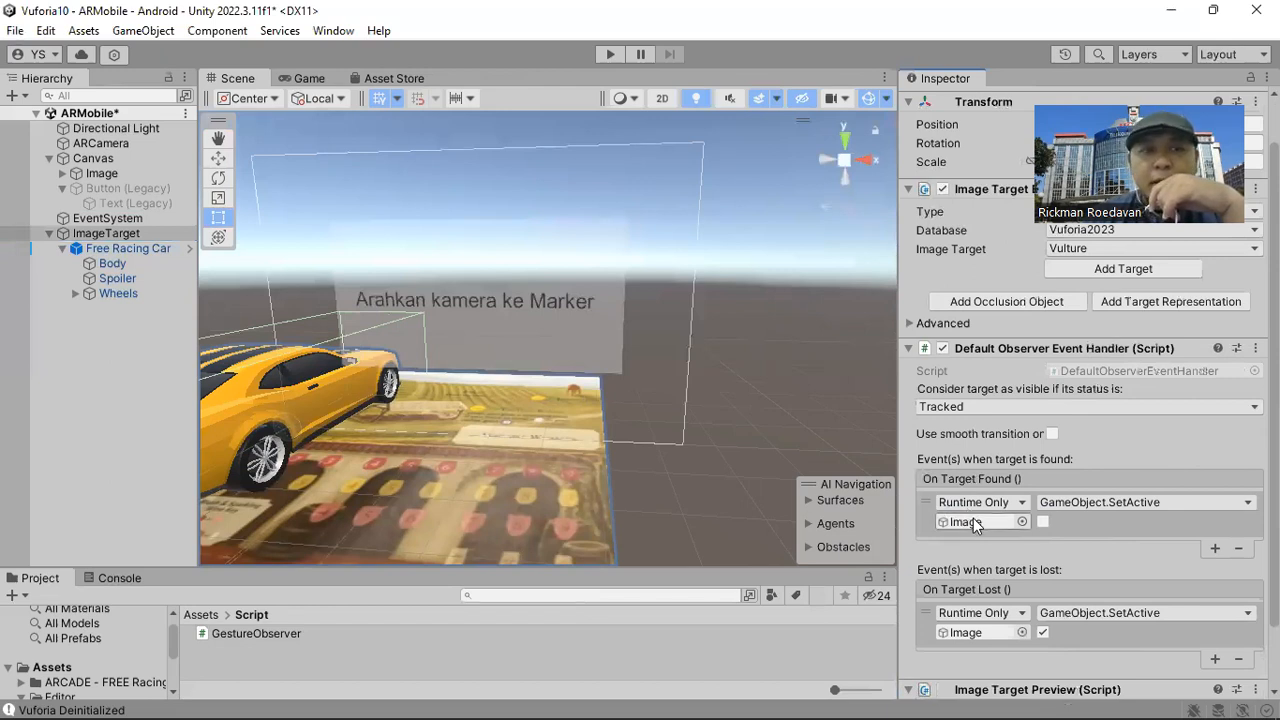
pyautogui.click(993, 522)
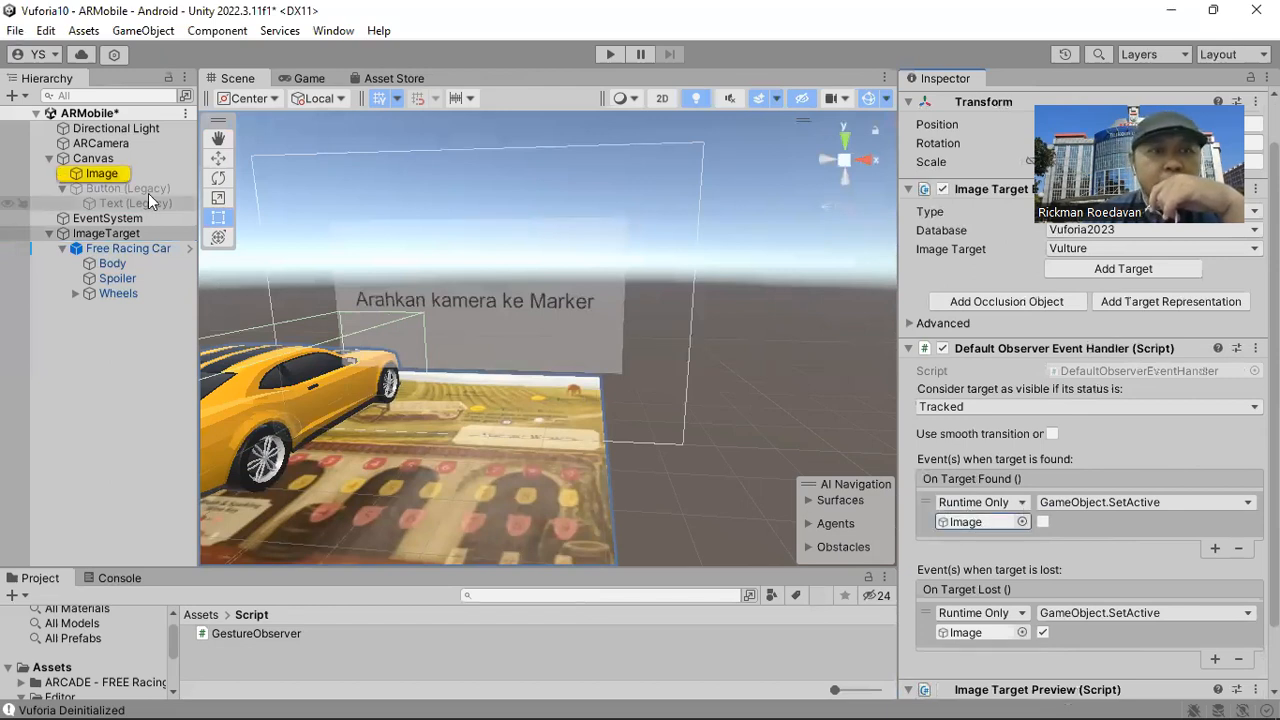
# Rename the Canvas's Image object to ImageArahkan.
pyautogui.click(114, 174)
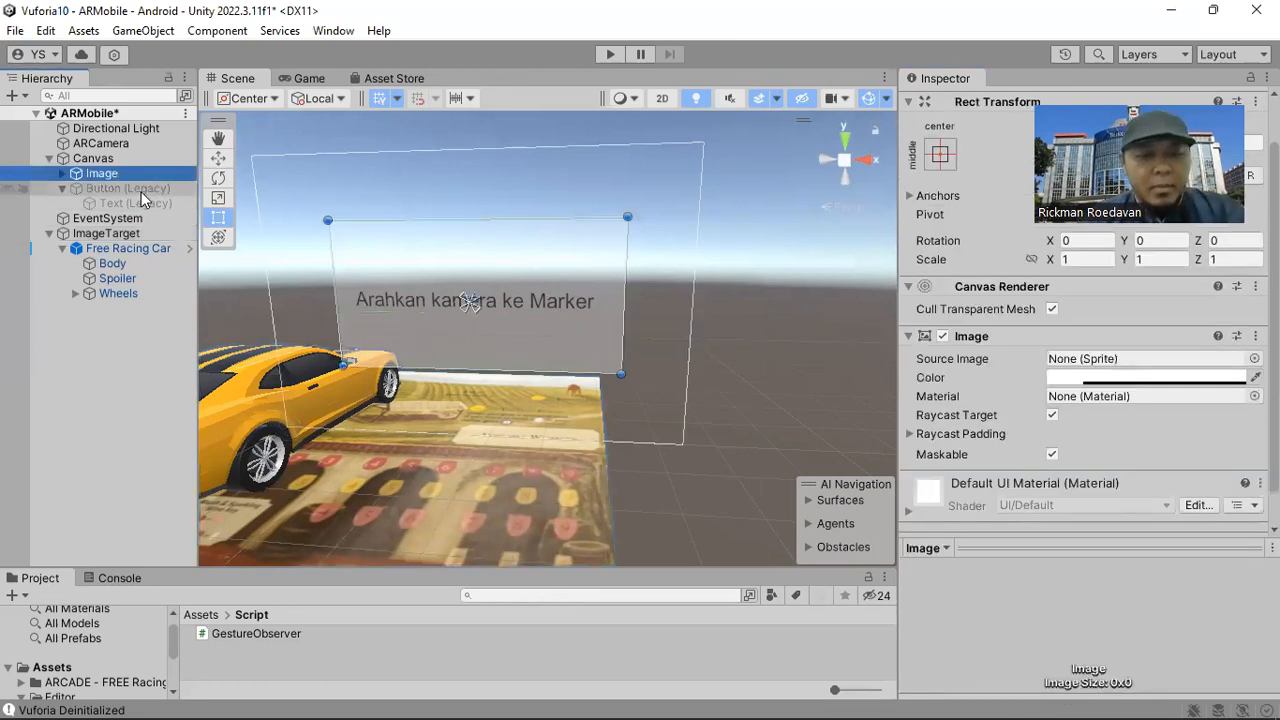
pyautogui.press('F2')
pyautogui.press('End')
pyautogui.write('Arah')
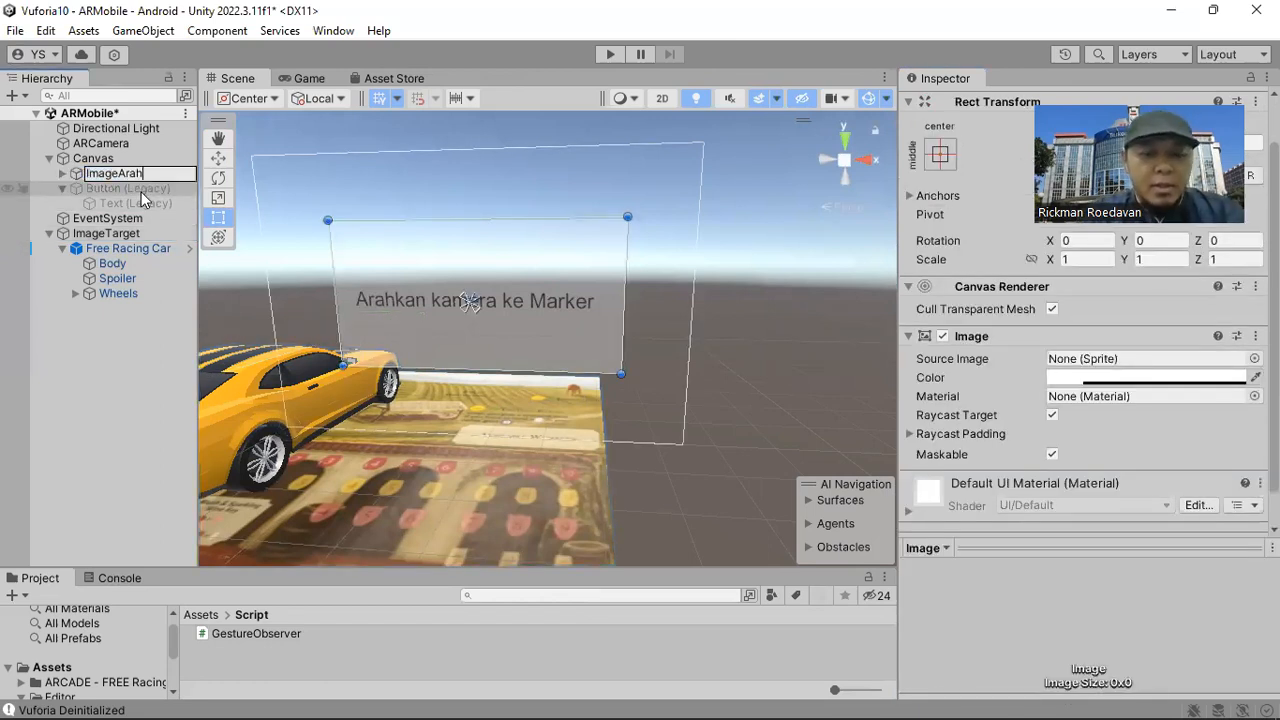
pyautogui.write('kan')
pyautogui.press('Return')
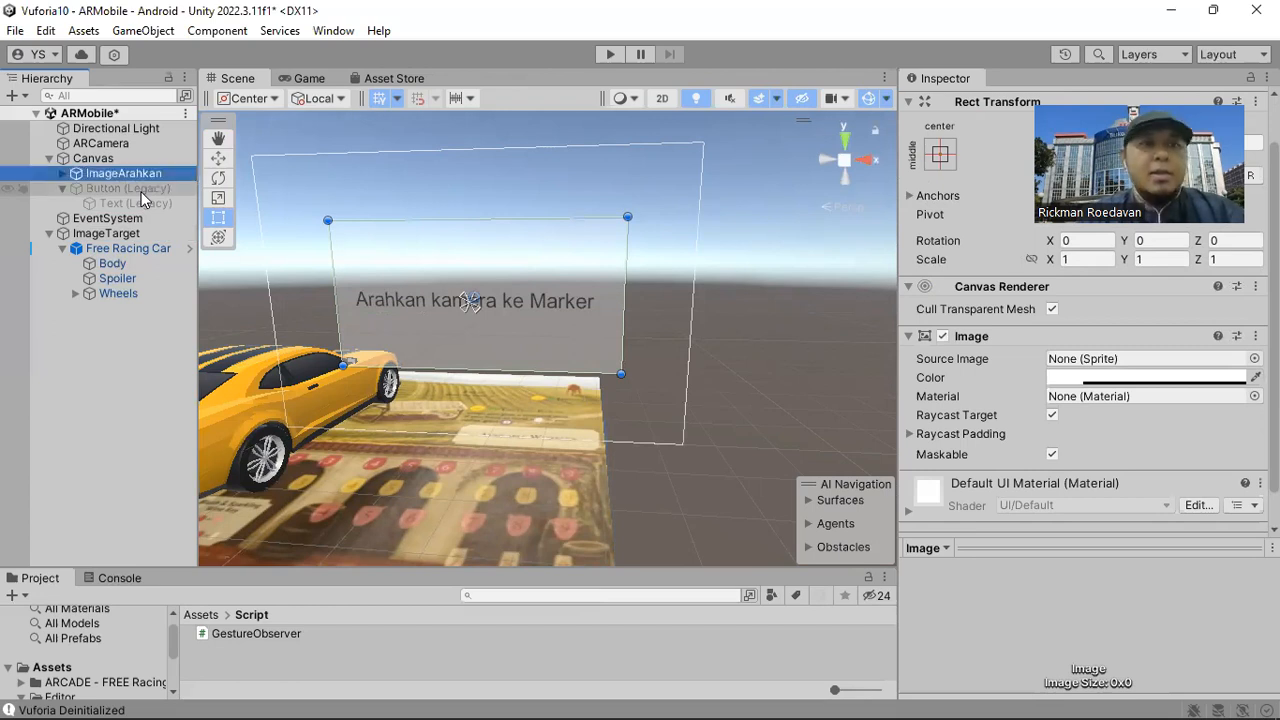
# Add a second On Target Found entry to ImageTarget and assign the Canvas's Button (Legacy) object to it.
pyautogui.click(129, 236)
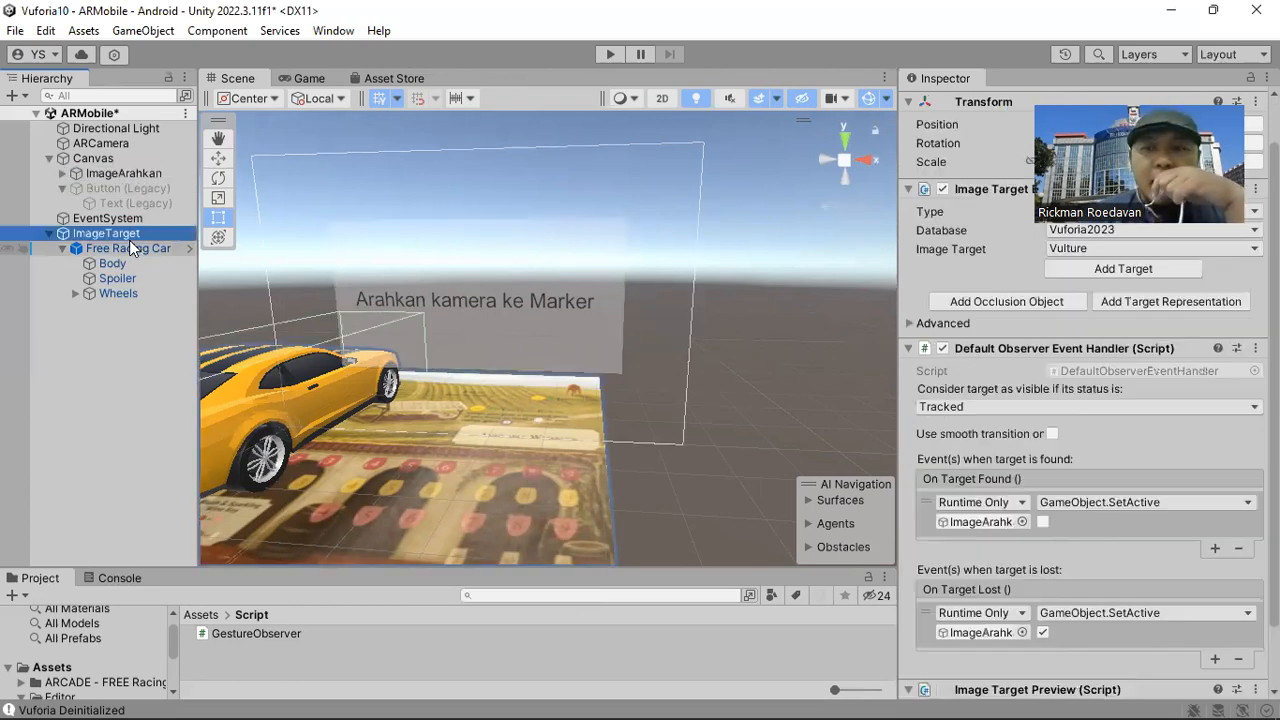
pyautogui.scroll(-2, 950, 450)
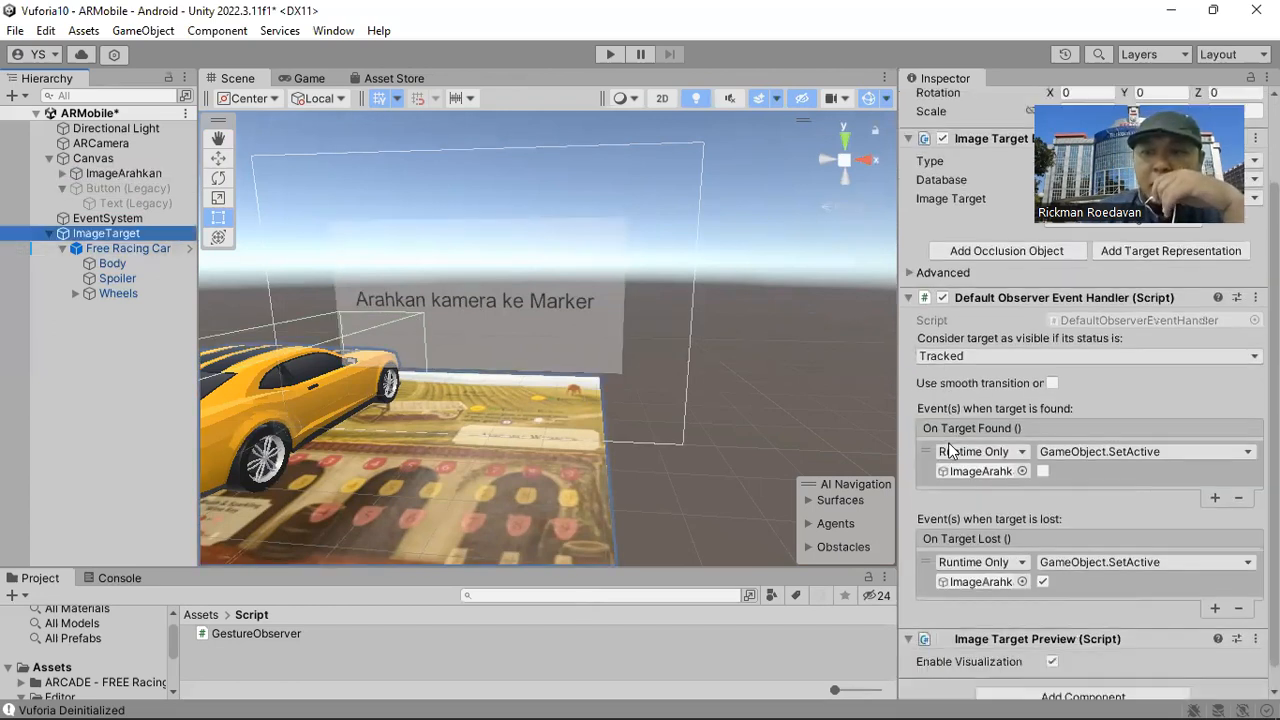
pyautogui.scroll(-1, 960, 435)
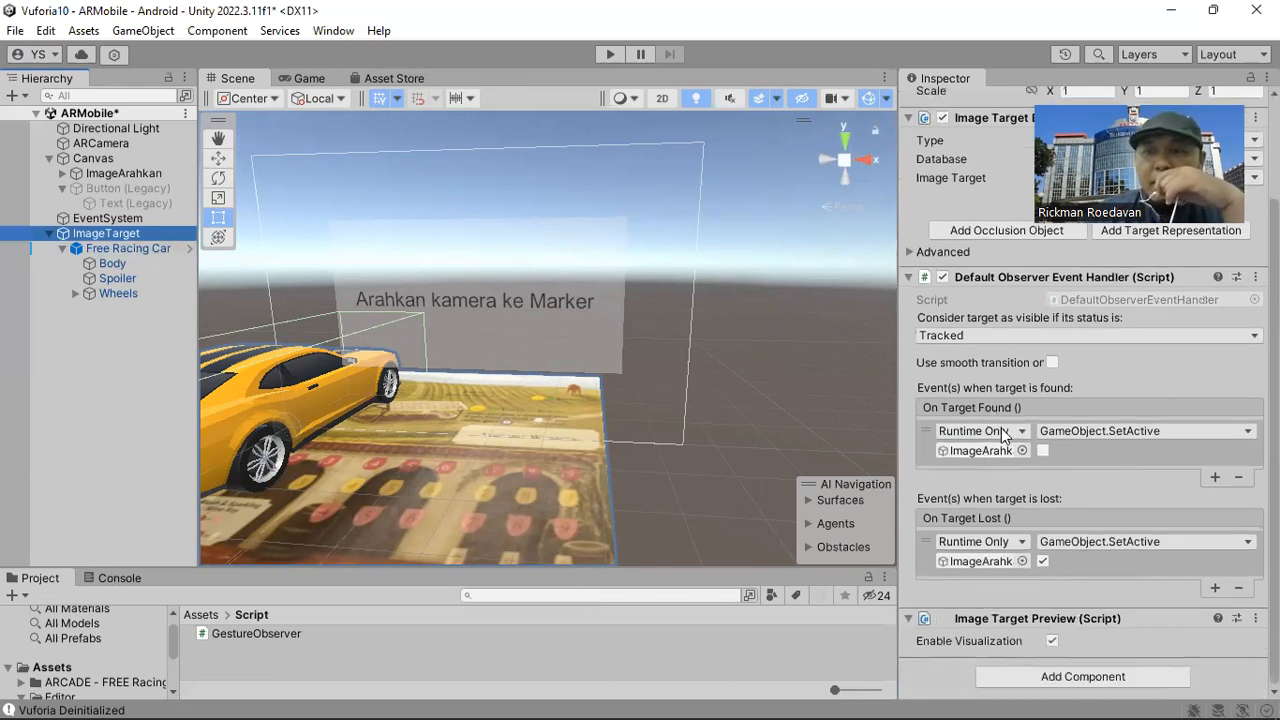
pyautogui.click(1214, 477)
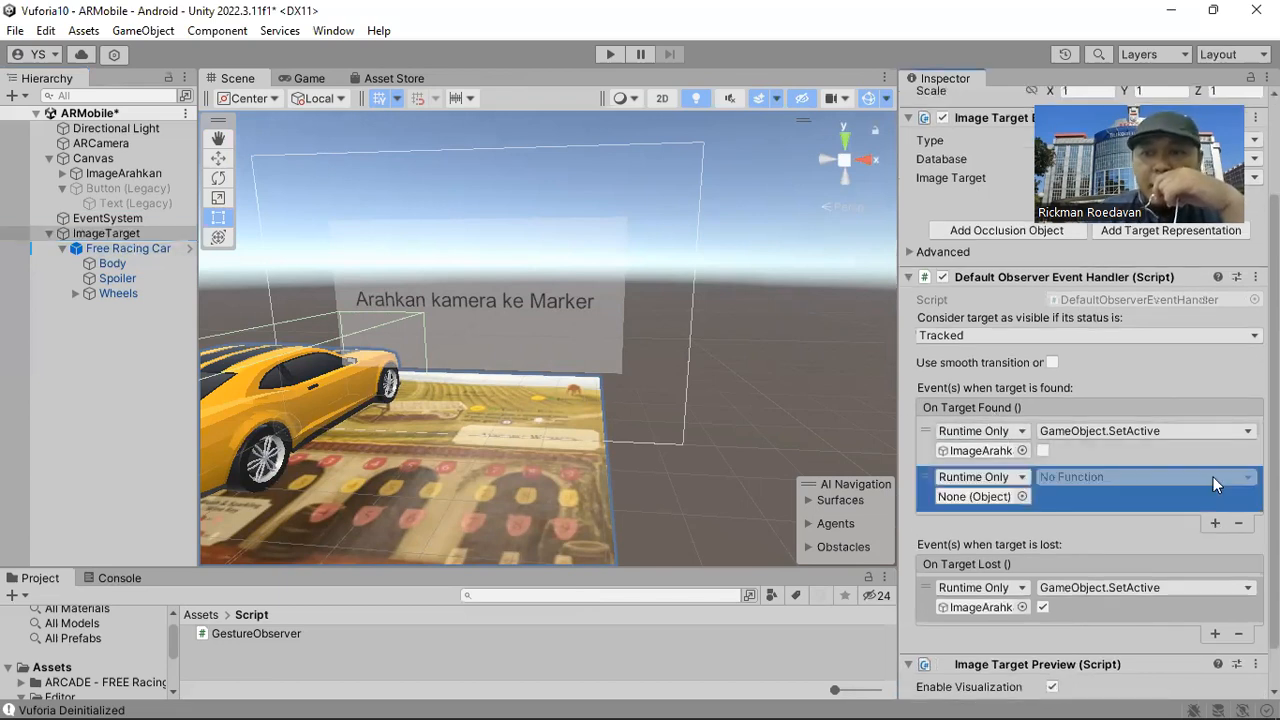
pyautogui.moveTo(66, 236); pyautogui.dragTo(897, 377)
pyautogui.moveTo(992, 501); pyautogui.dragTo(992, 501)
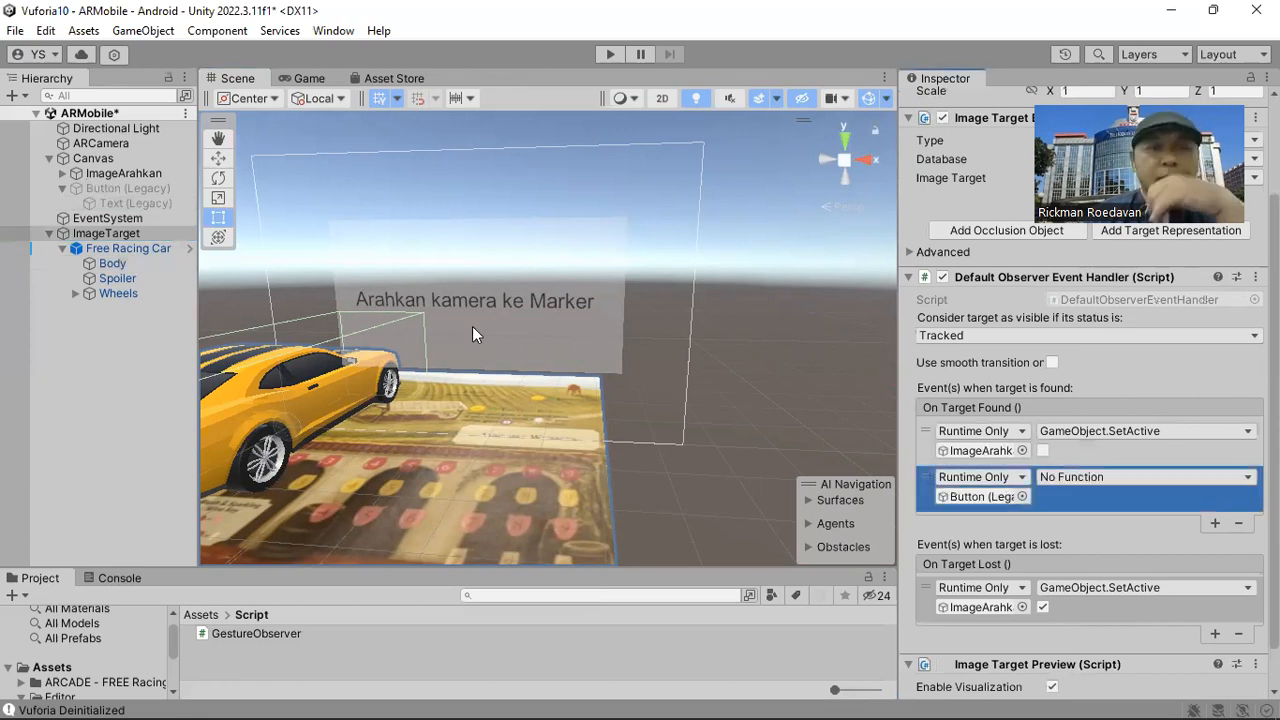
# Rename the Canvas's Button (Legacy) object to ButtonKeMobil.
pyautogui.click(159, 187)
pyautogui.press('F2')
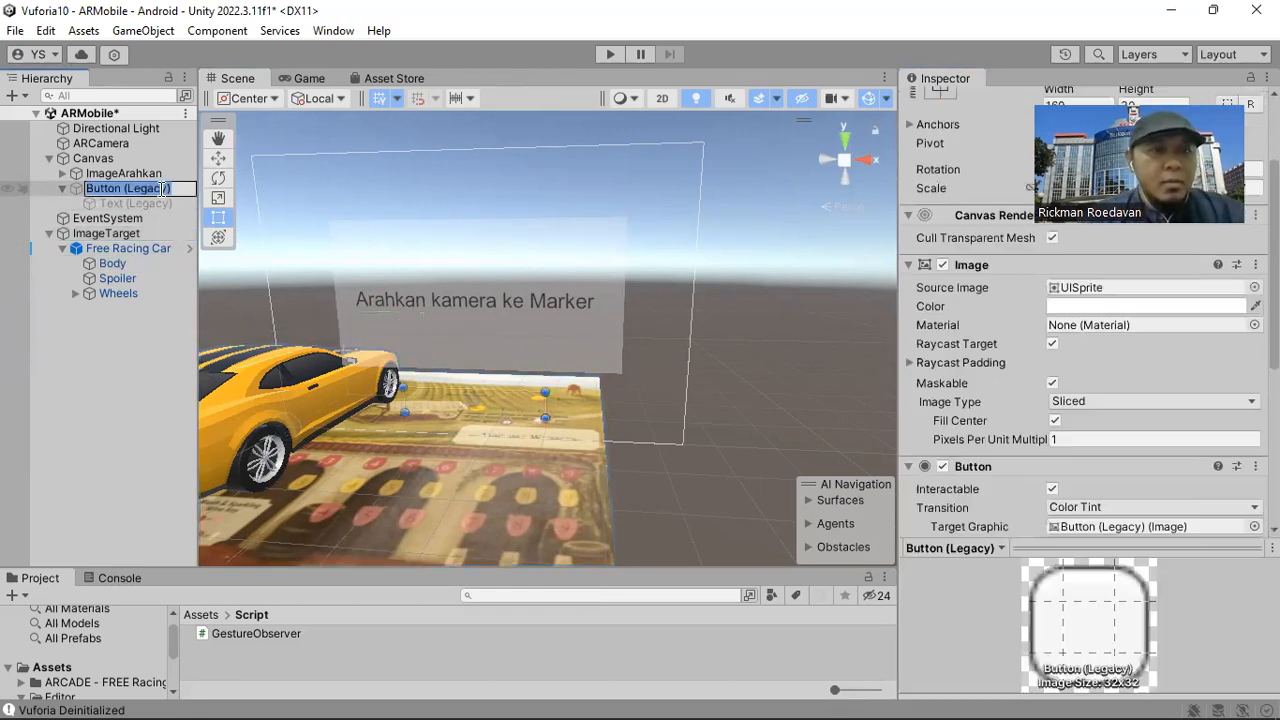
pyautogui.click(162, 188)
pyautogui.doubleClick(163, 188)
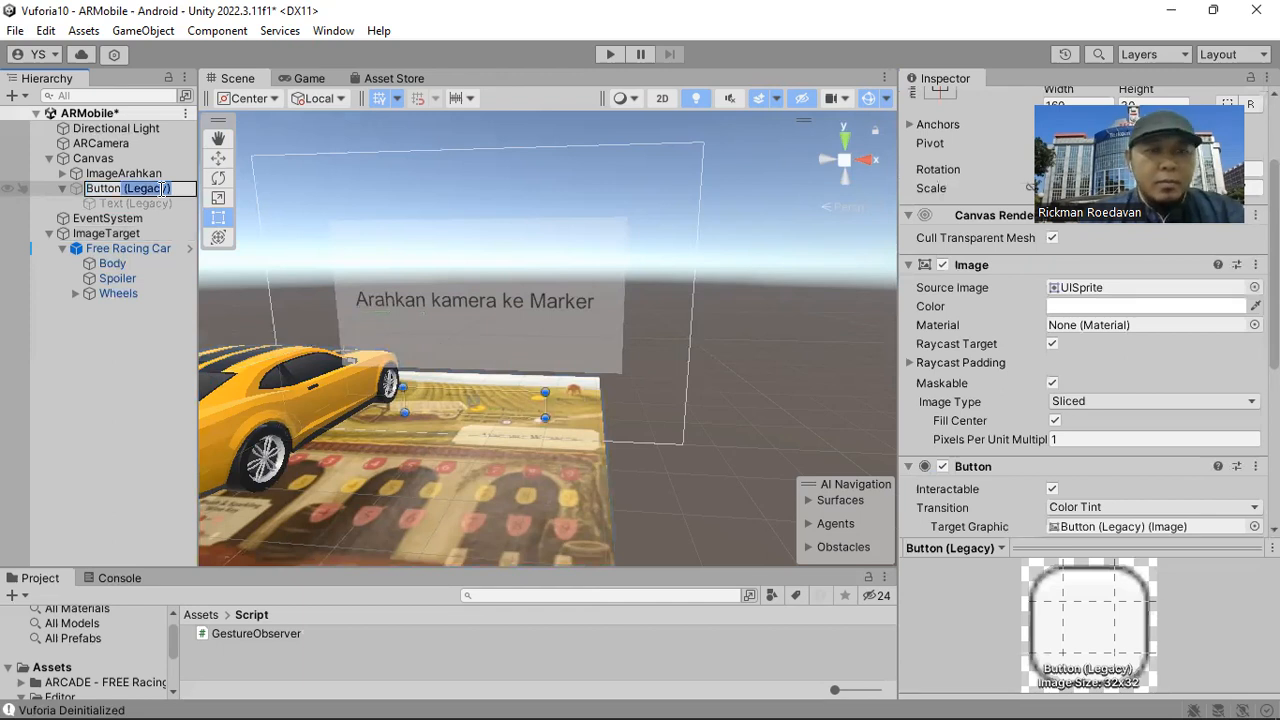
pyautogui.press('BackSpace')
pyautogui.press('BackSpace')
pyautogui.write('KeMobil')
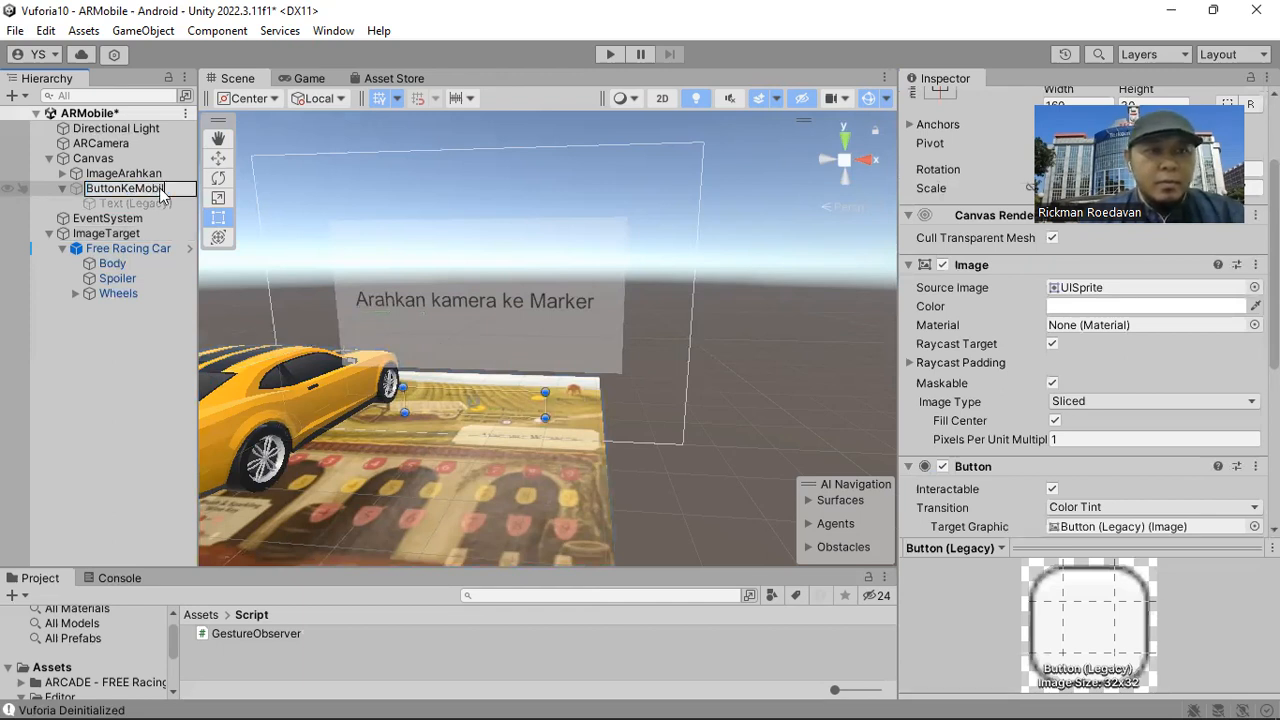
pyautogui.press('Return')
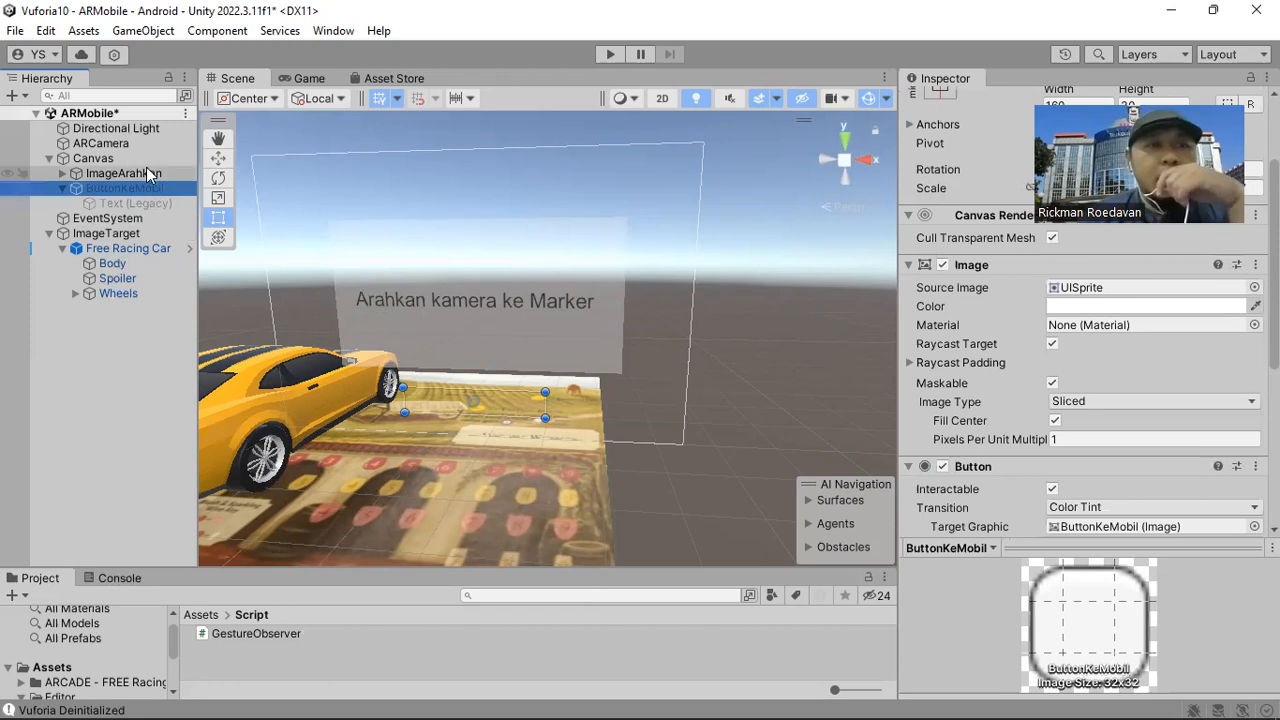
# Make ImageTarget's On Target Found event activate ButtonKeMobil with GameObject.SetActive set to true.
pyautogui.click(136, 234)
pyautogui.scroll(-2, 1040, 468)
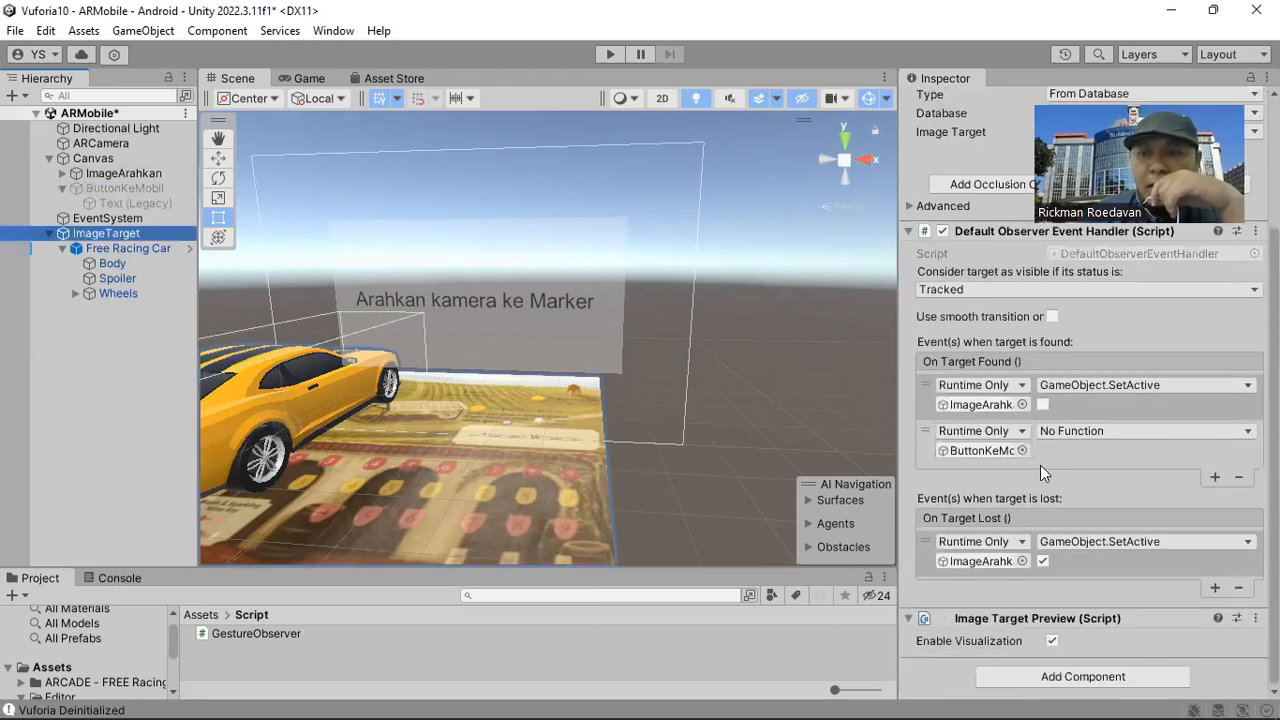
pyautogui.click(1068, 436)
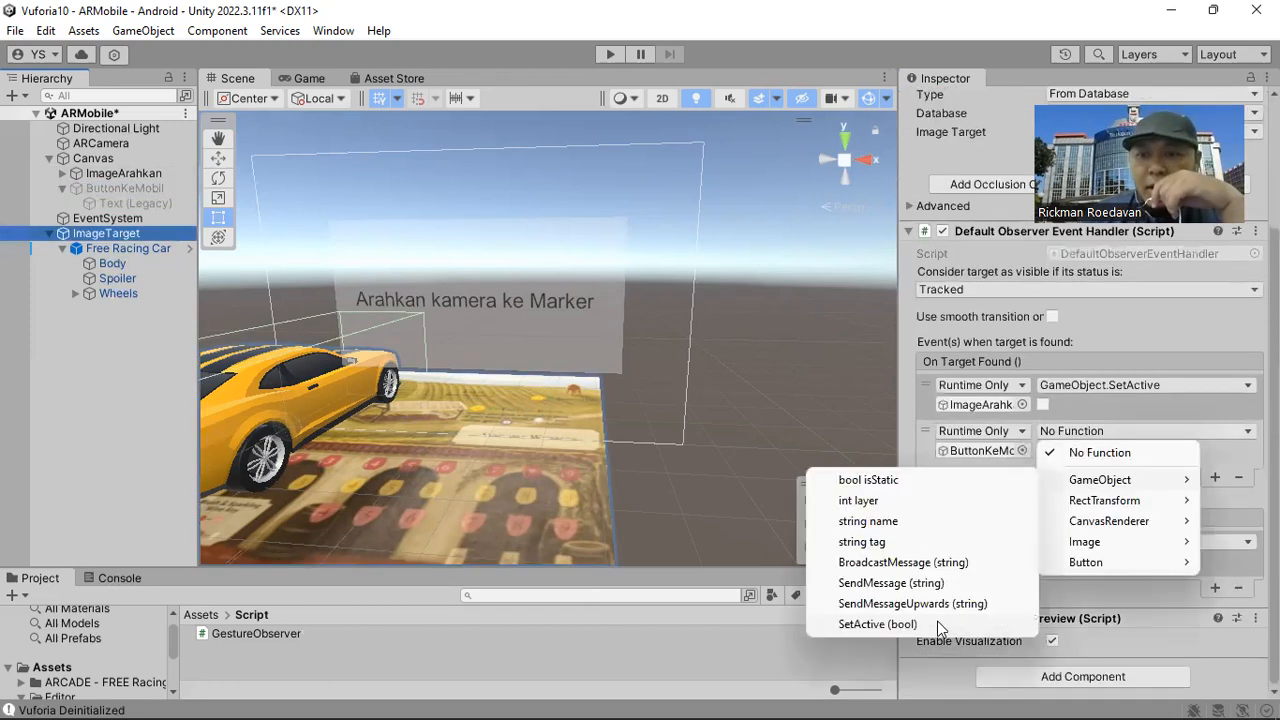
pyautogui.click(877, 624)
pyautogui.click(1042, 450)
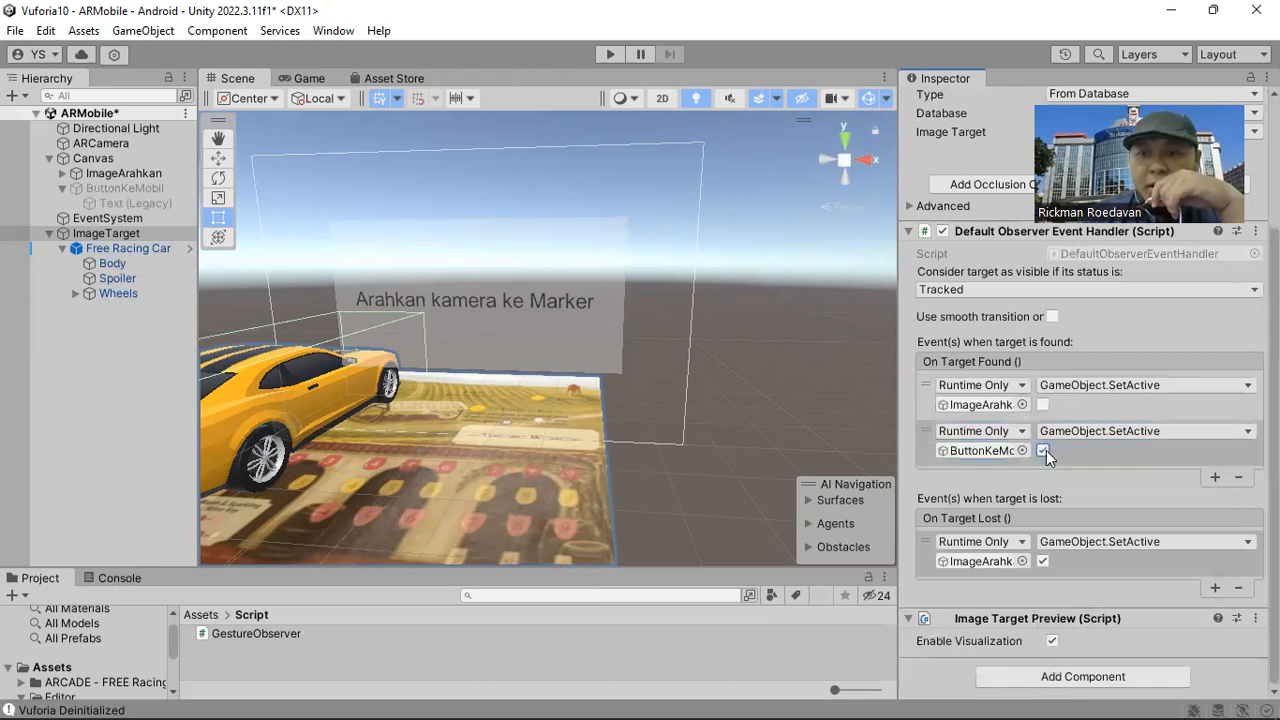
# Add an On Target Lost entry that deactivates ButtonKeMobil through GameObject.SetActive set to false.
pyautogui.click(1215, 588)
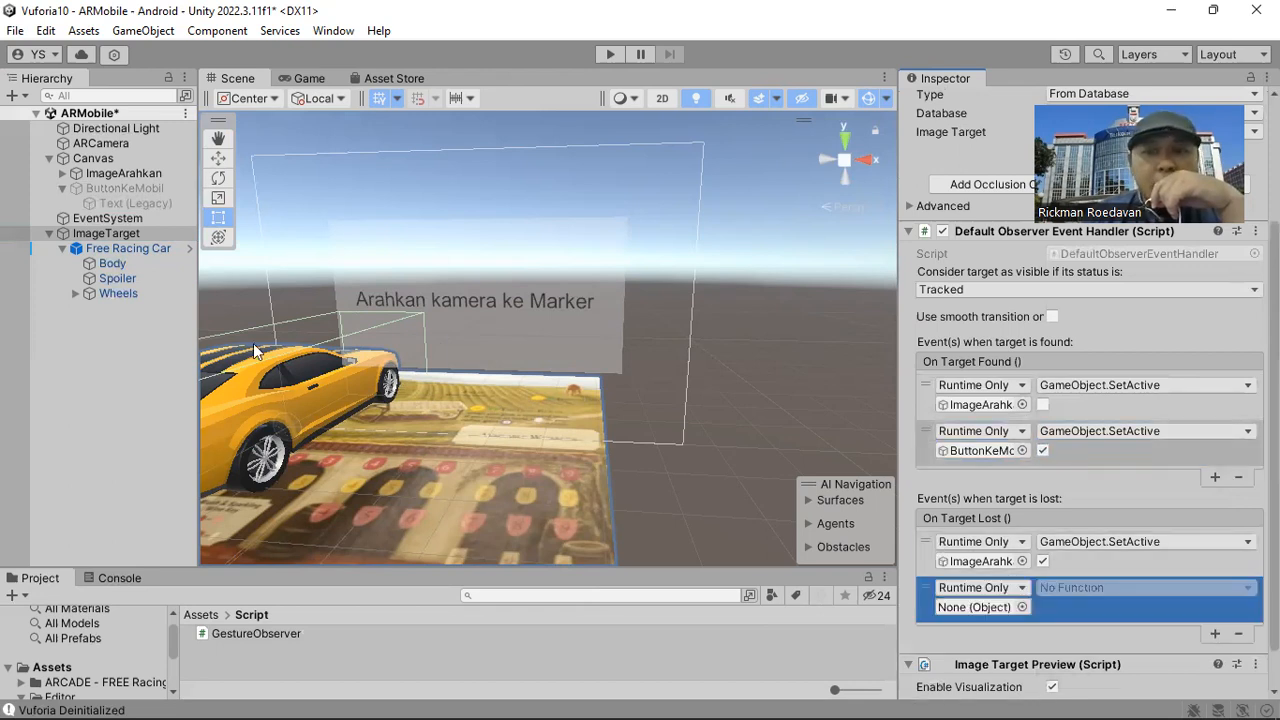
pyautogui.moveTo(151, 202); pyautogui.dragTo(982, 607)
pyautogui.click(1083, 588)
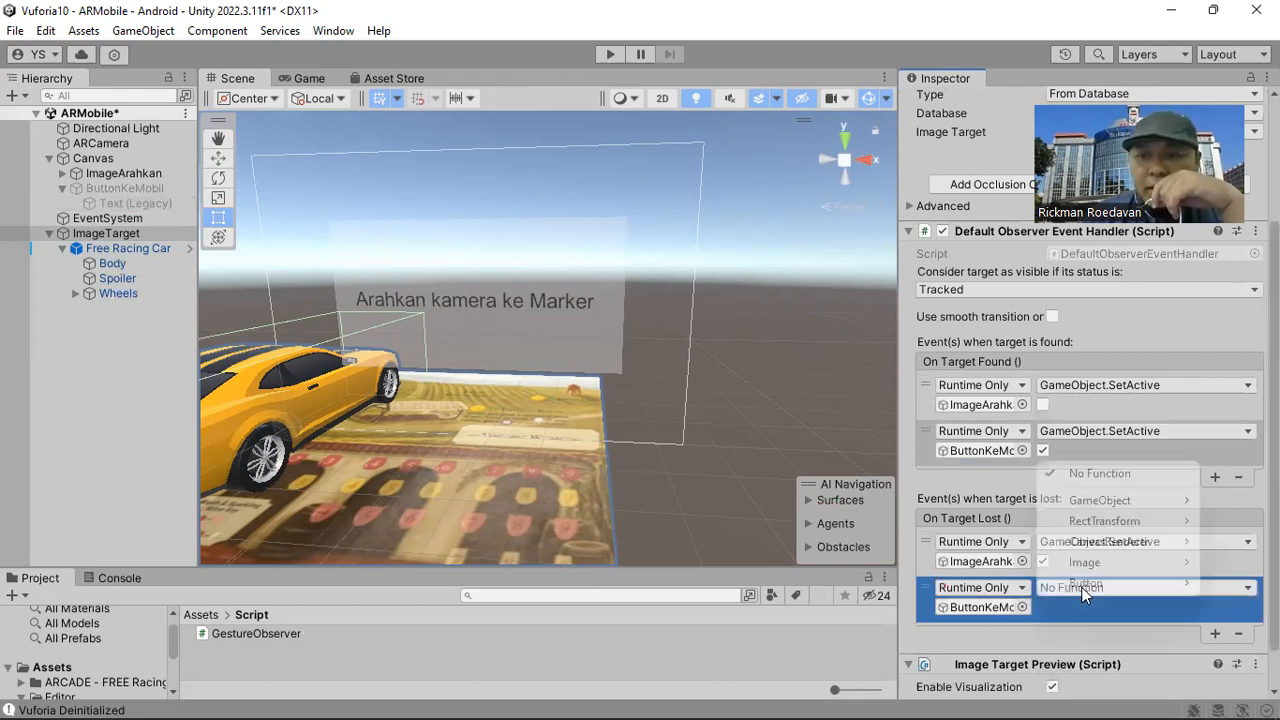
pyautogui.moveTo(1045, 500)
pyautogui.click(878, 645)
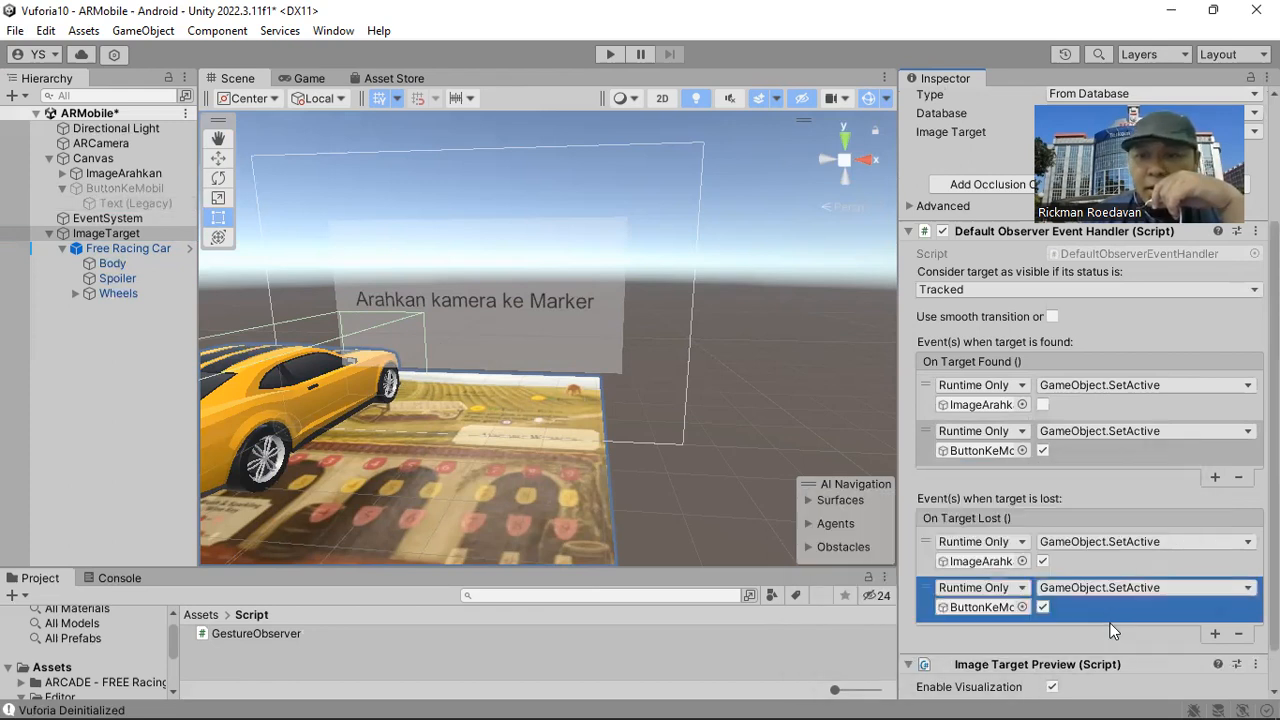
pyautogui.click(1043, 606)
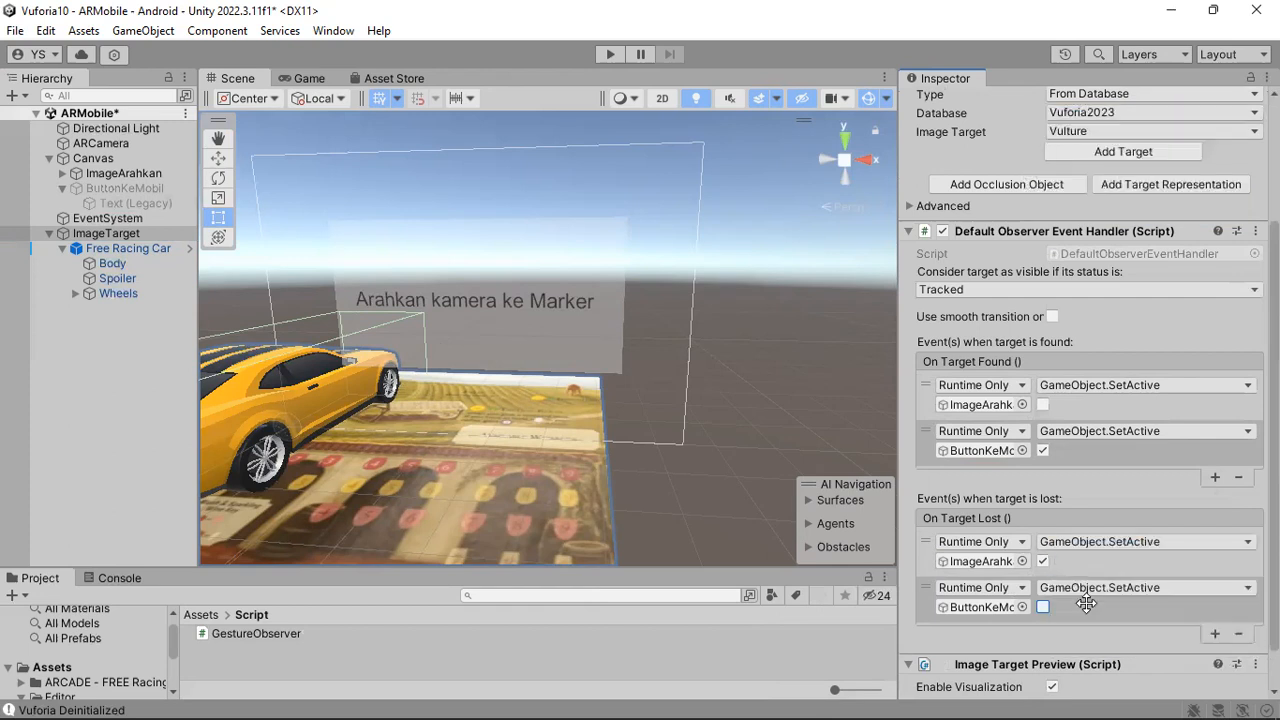
# Run the scene to test rotating the car and the button's response to finding and losing the marker, and stop it.
pyautogui.hotkey('ctrl', 'p')
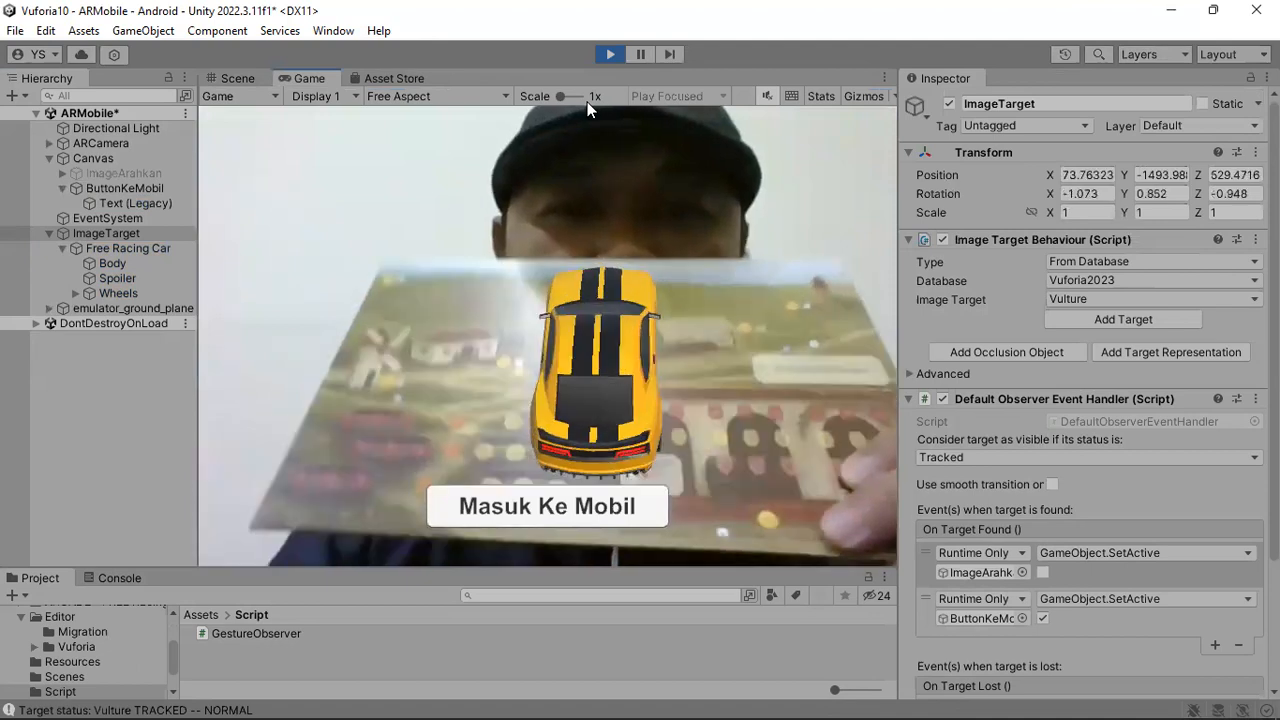
pyautogui.moveTo(699, 358); pyautogui.dragTo(716, 430)
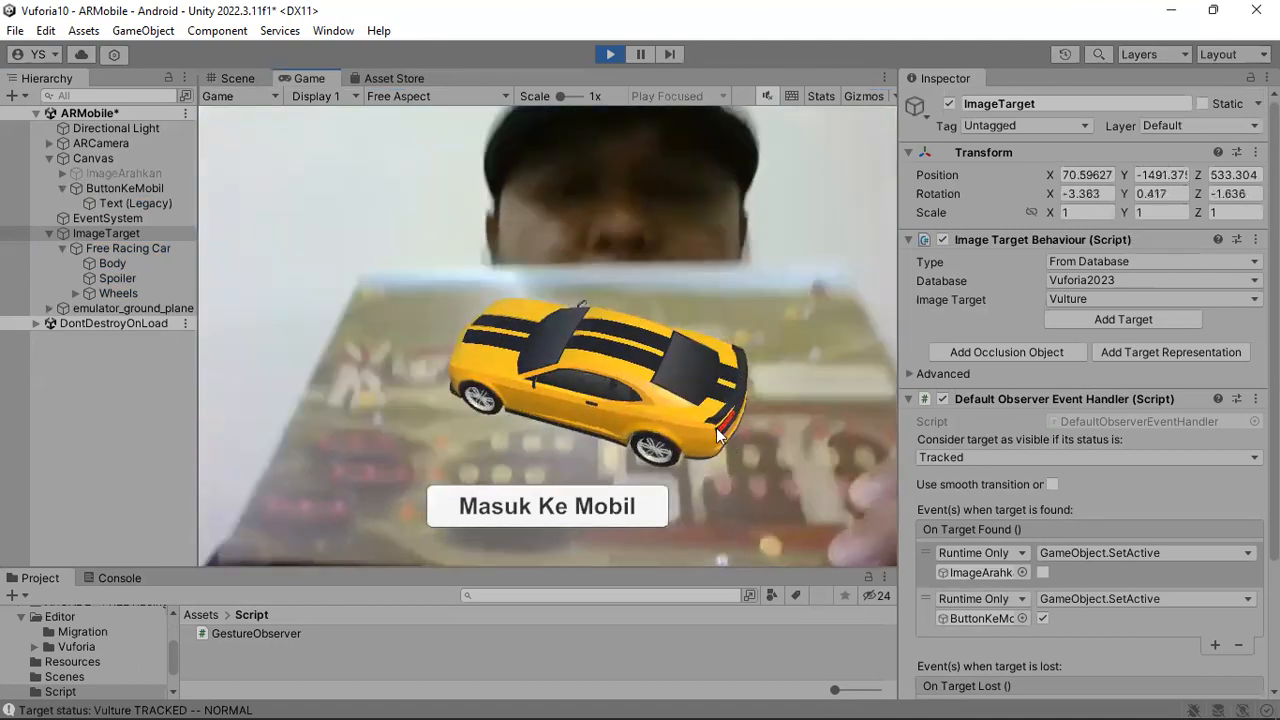
pyautogui.moveTo(785, 566); pyautogui.dragTo(622, 297)
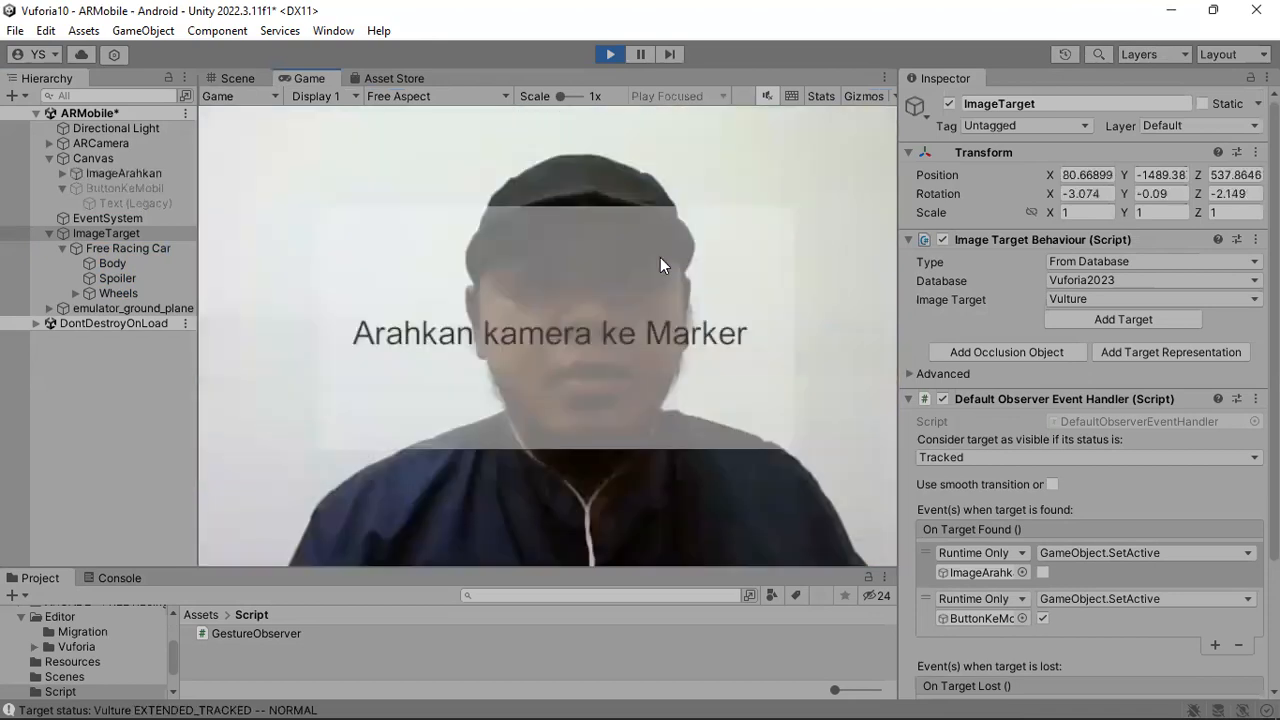
pyautogui.hotkey('ctrl', 'p')
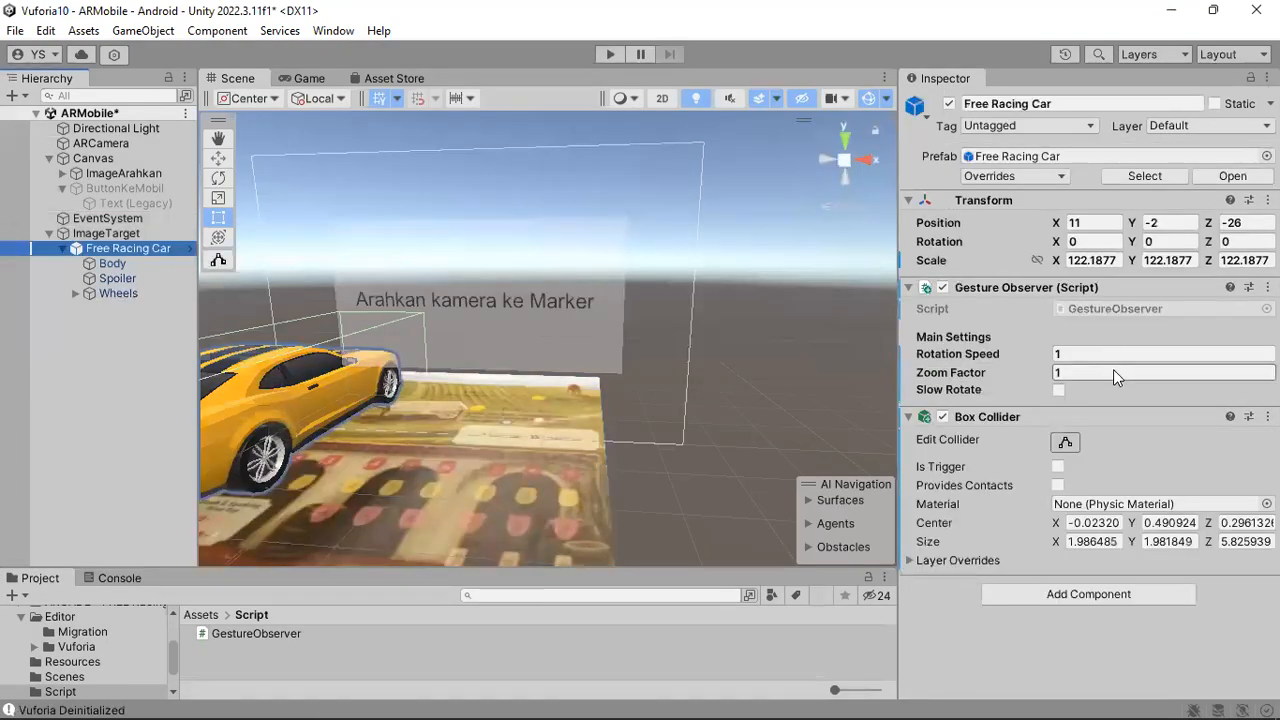
# Set the Zoom Factor of Free Racing Car's Gesture Observer to 30.
pyautogui.click(1113, 372)
pyautogui.write('30')
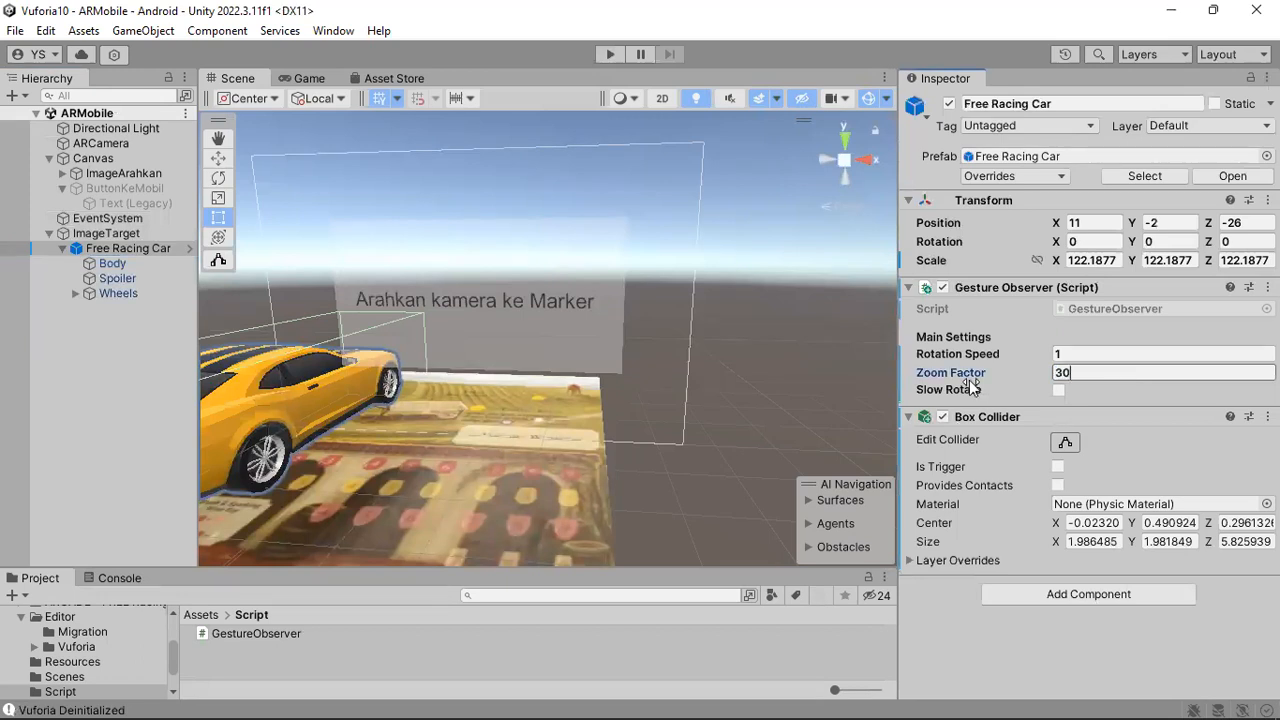
pyautogui.press('Return')
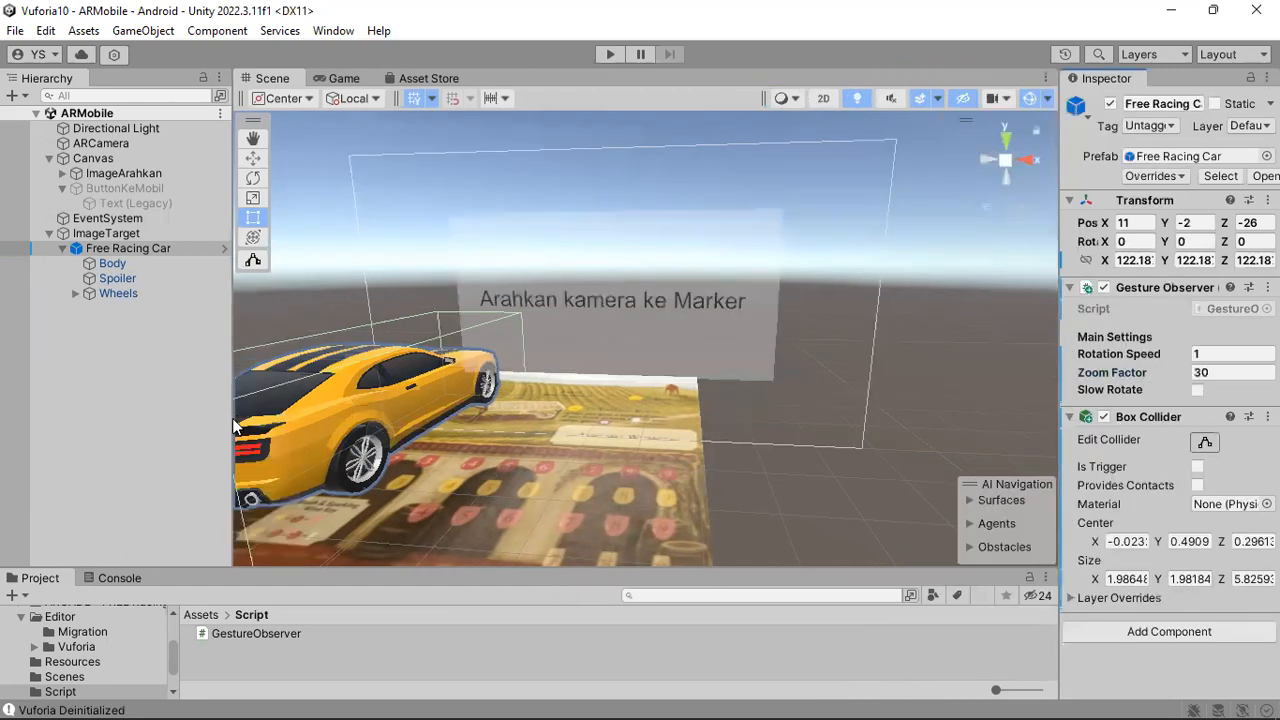
# Widen the Hierarchy, enlarge the Project area and show the contents of the root Assets folder.
pyautogui.moveTo(243, 416); pyautogui.dragTo(255, 418)
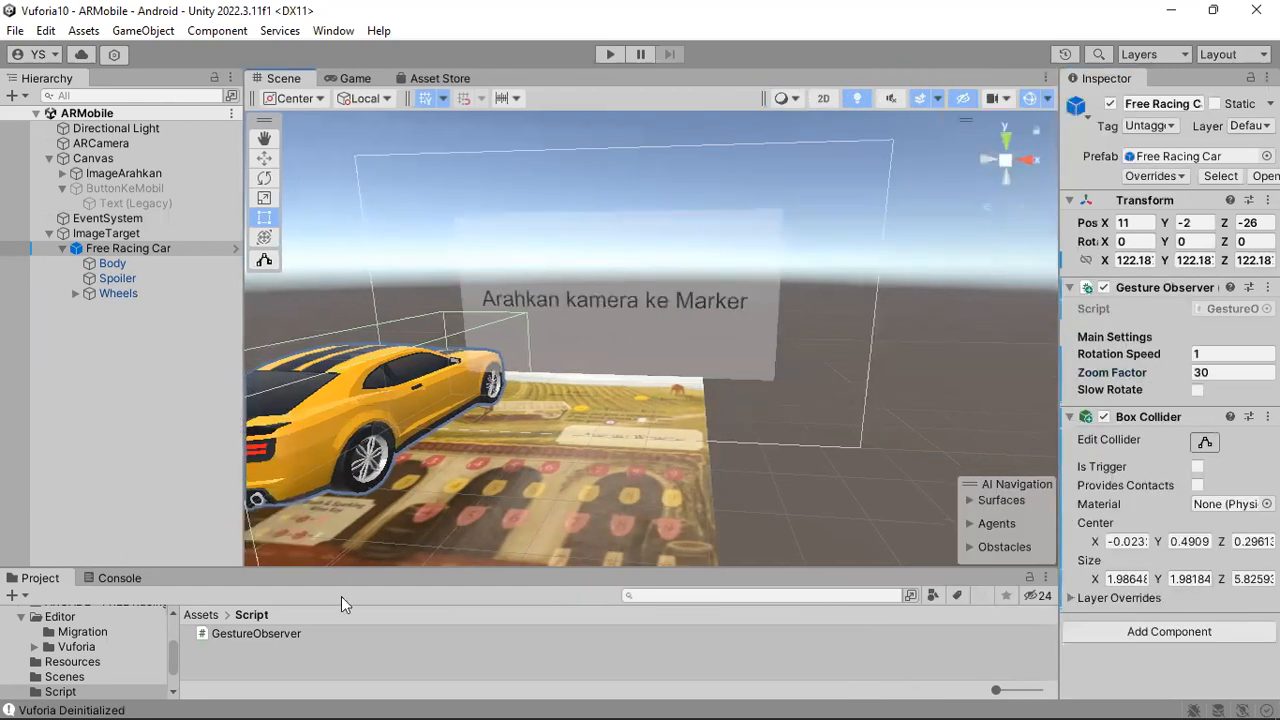
pyautogui.moveTo(354, 569); pyautogui.dragTo(358, 511)
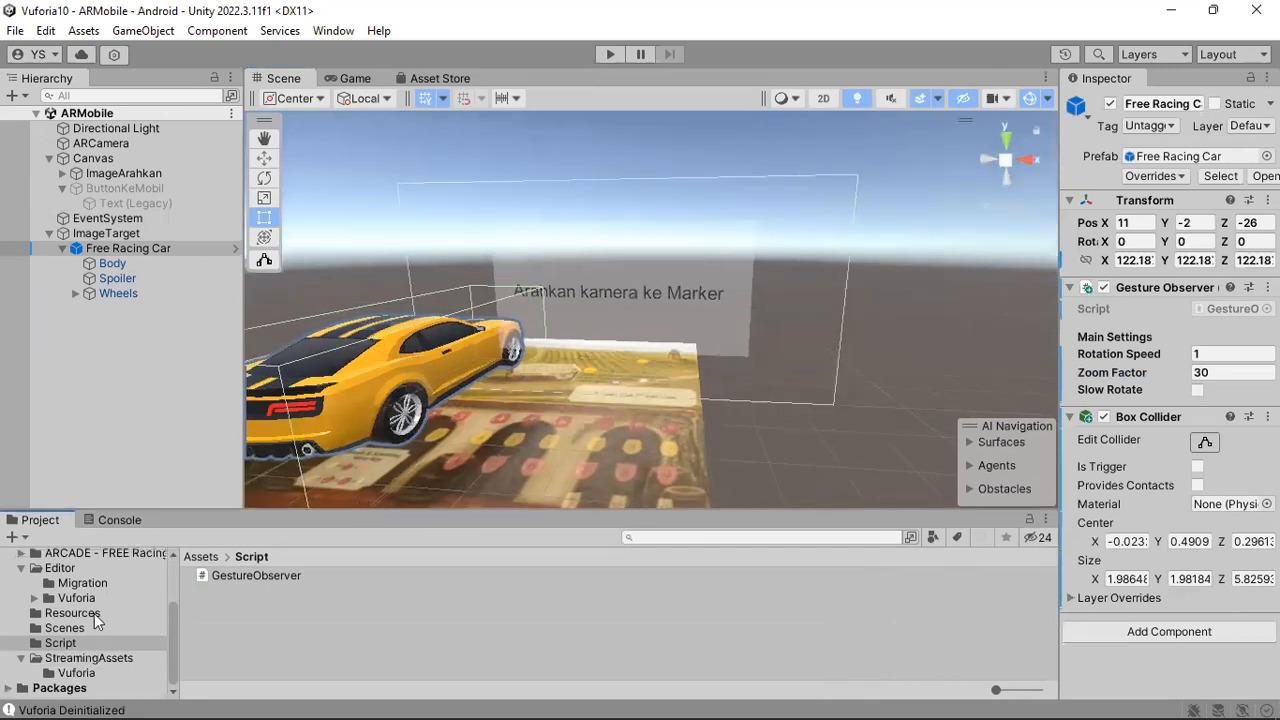
pyautogui.scroll(3, 94, 616)
pyautogui.click(68, 630)
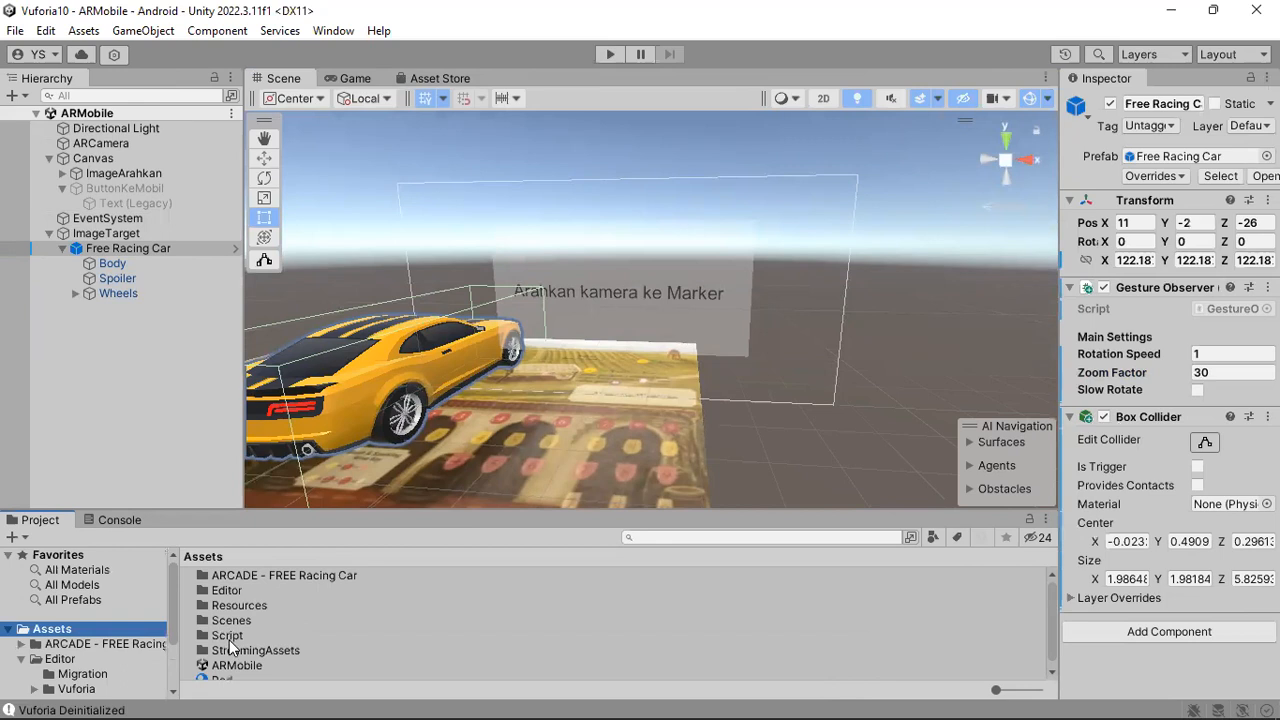
pyautogui.scroll(-1, 230, 640)
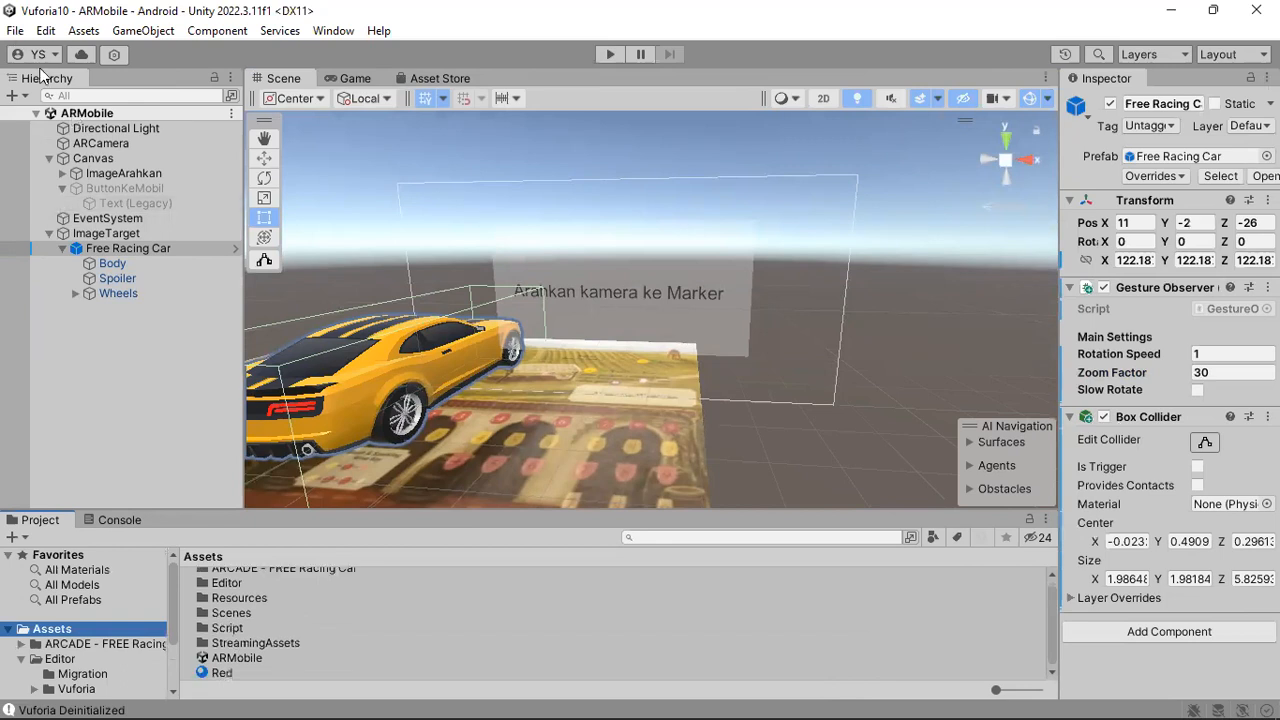
pyautogui.click(15, 30)
pyautogui.click(66, 141)
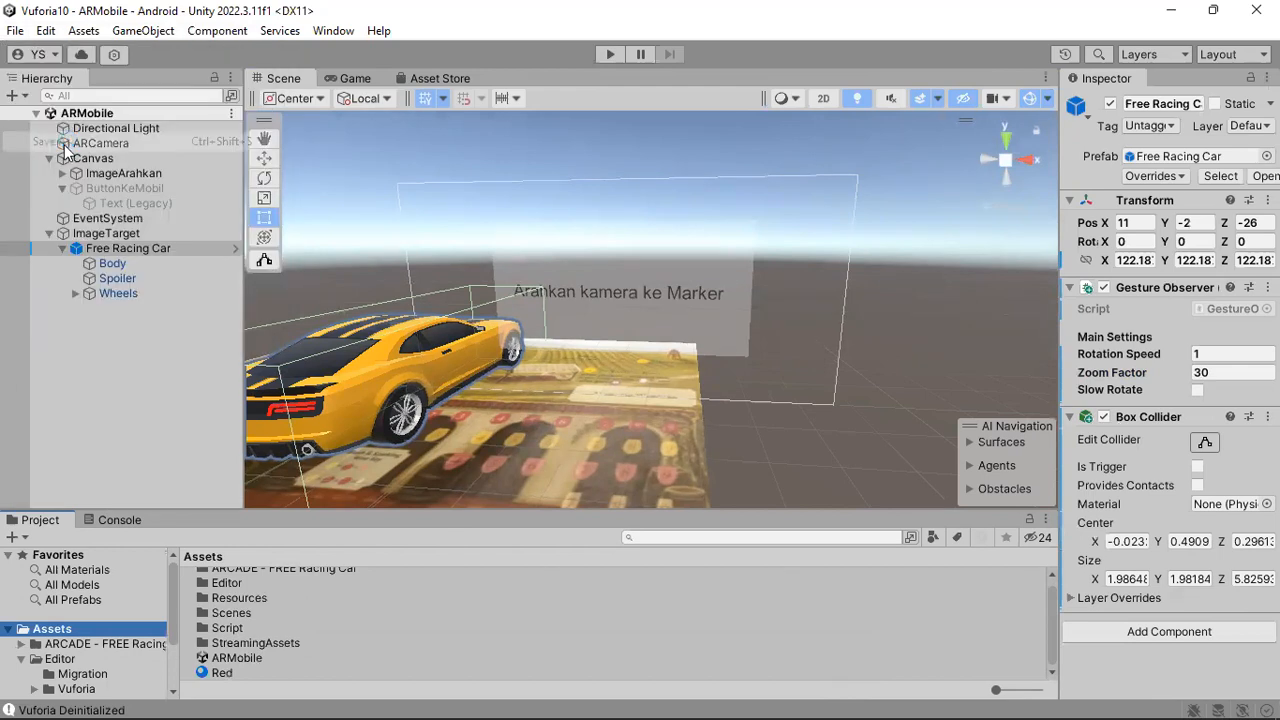
pyautogui.click(917, 470)
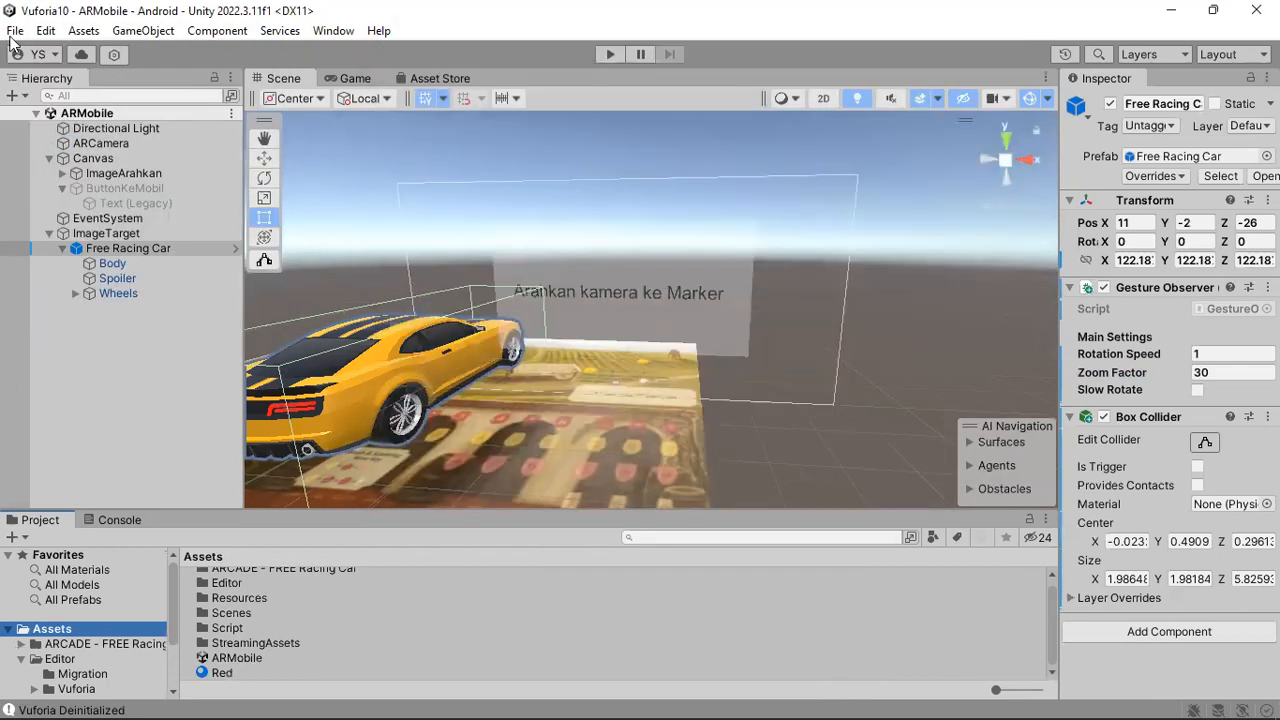
# Create a new scene from the Basic (Built-in) template.
pyautogui.click(15, 30)
pyautogui.click(38, 50)
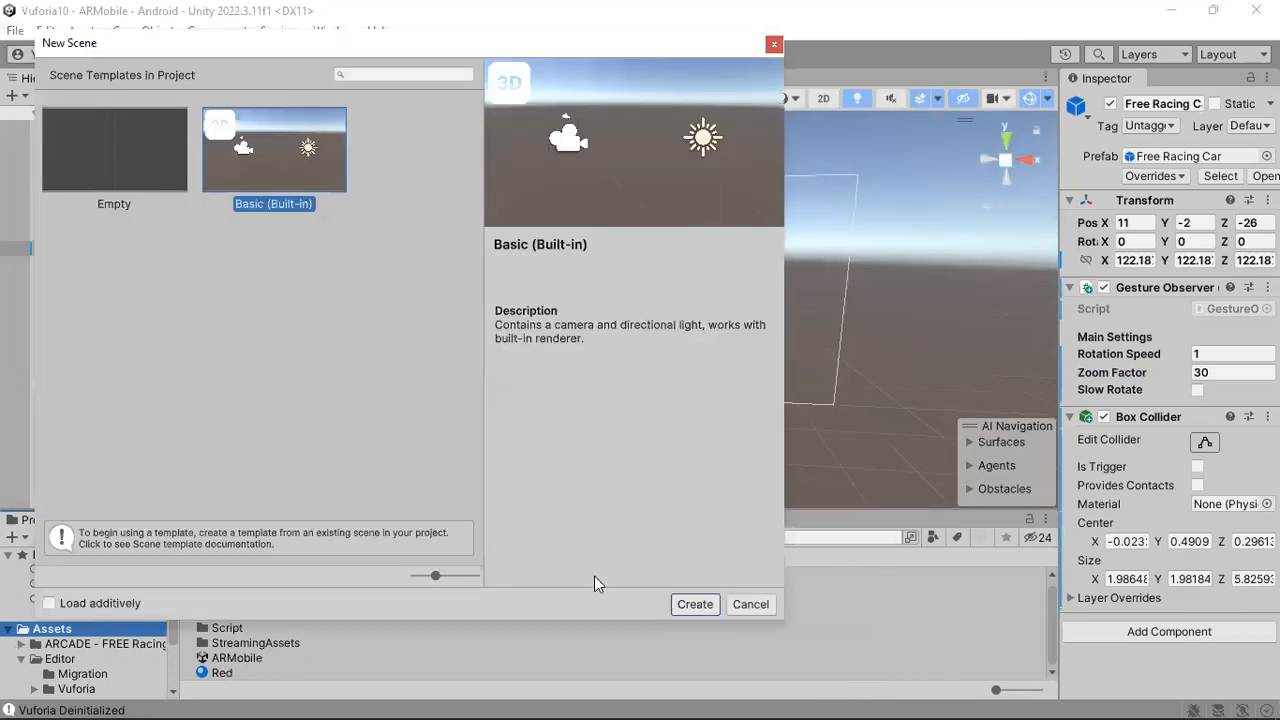
pyautogui.click(688, 606)
# Save the new scene in the Assets folder as DalamMobil.
pyautogui.click(16, 31)
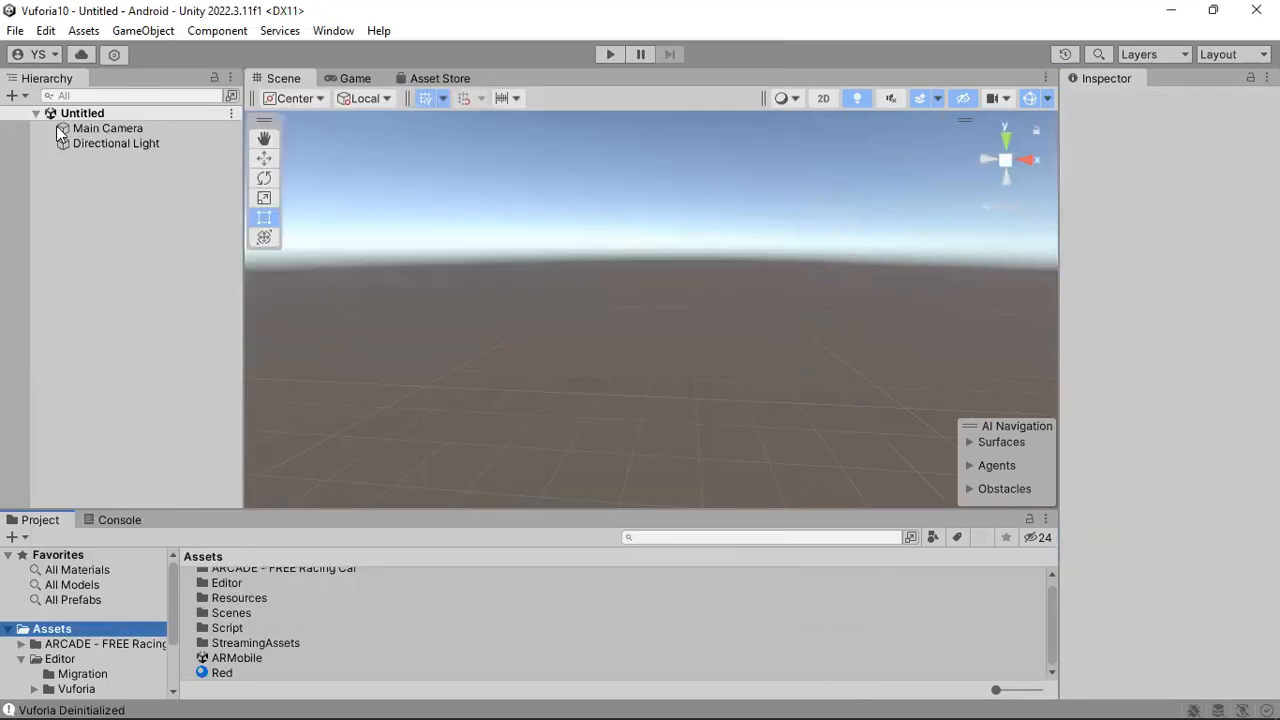
pyautogui.click(64, 140)
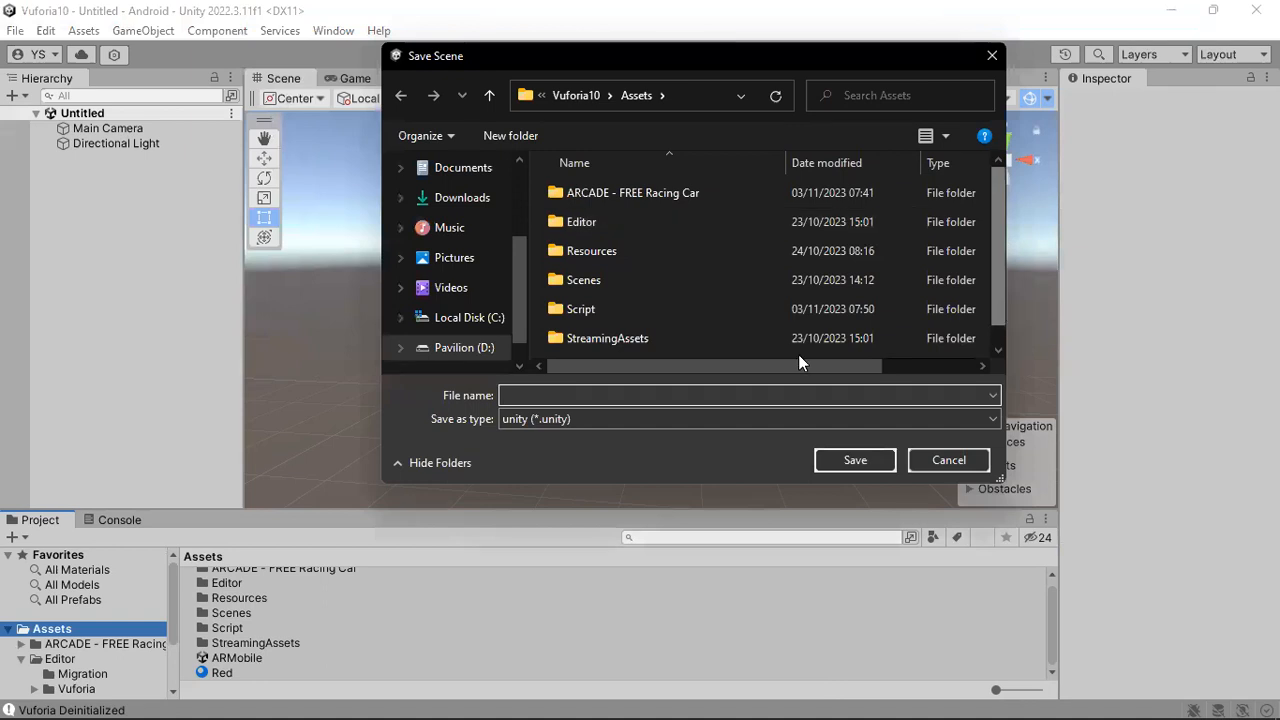
pyautogui.scroll(-1, 799, 357)
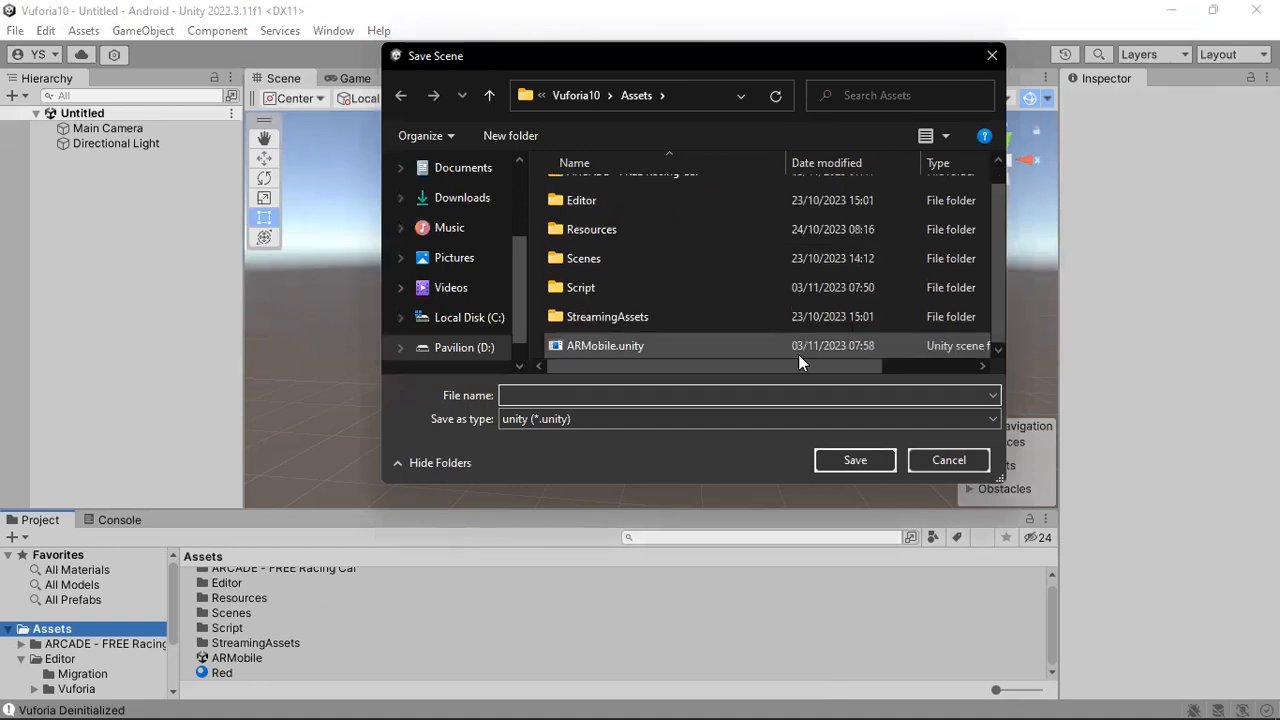
pyautogui.write('DalamMobil')
pyautogui.press('Return')
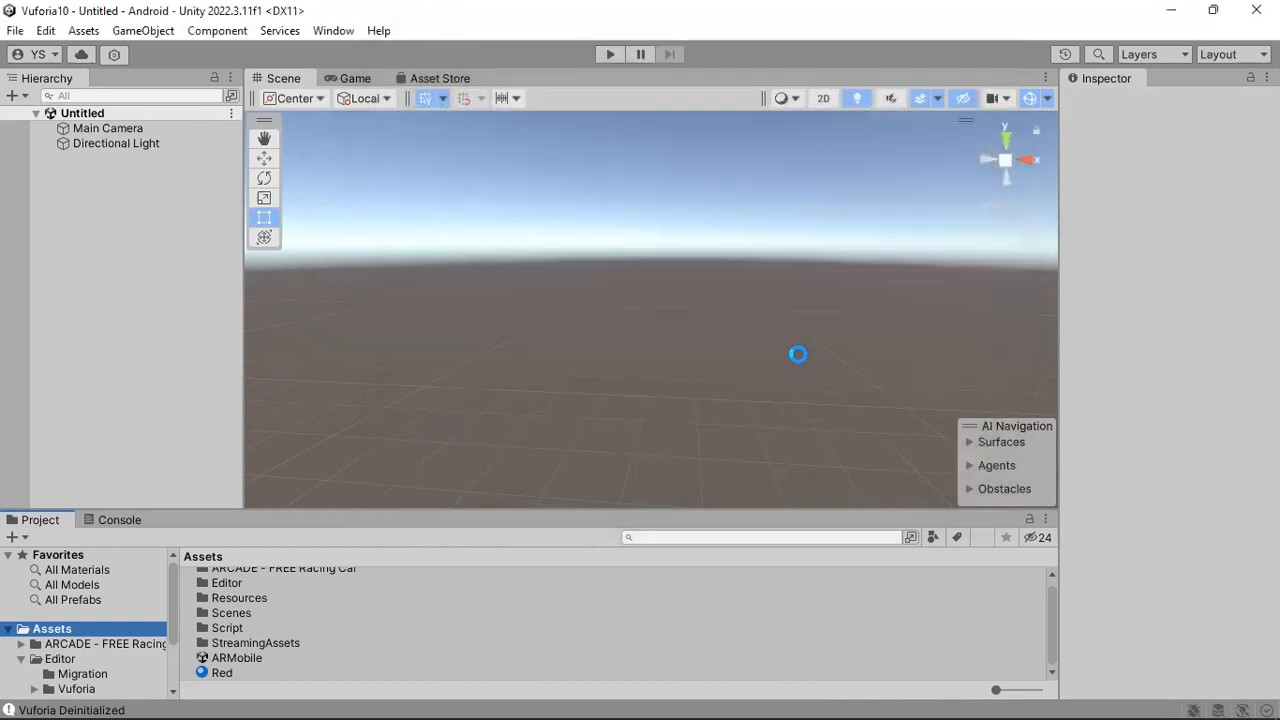
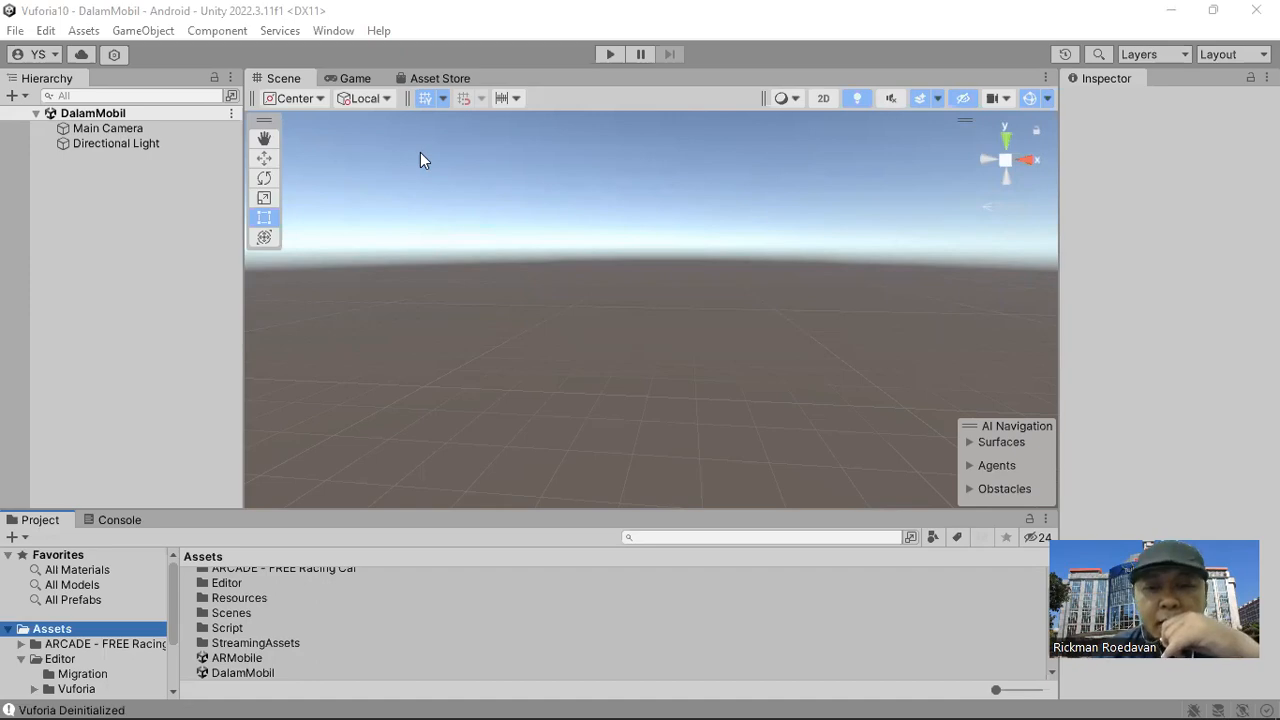
# Switch to the browser and search Google for "equirectanguler car interior".
pyautogui.moveTo(660, 697)
pyautogui.click(635, 613)
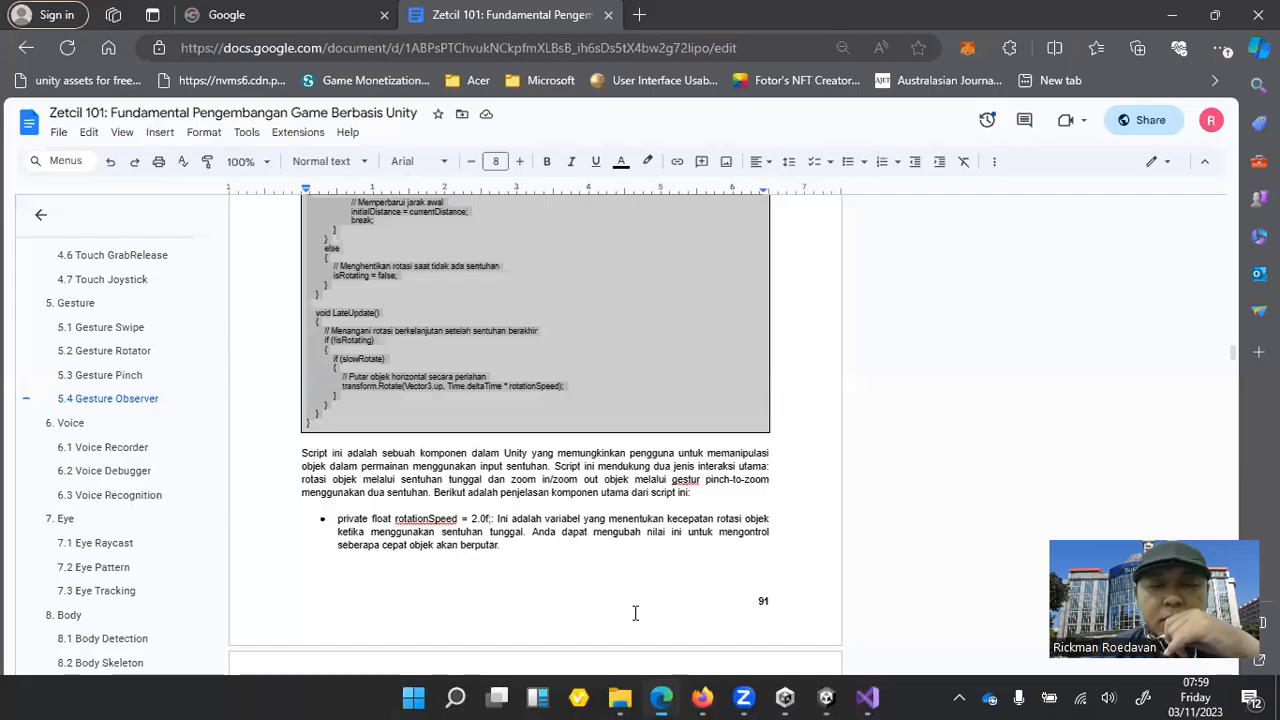
pyautogui.click(320, 12)
pyautogui.click(506, 379)
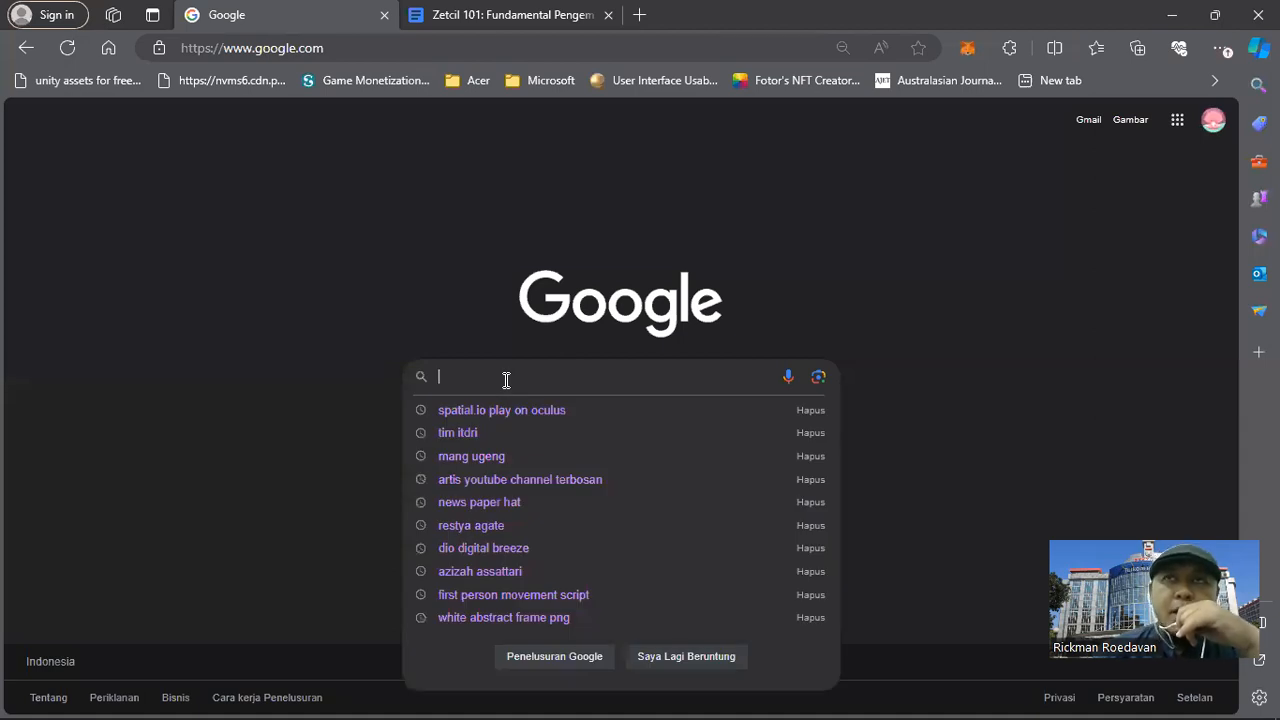
pyautogui.write('equire')
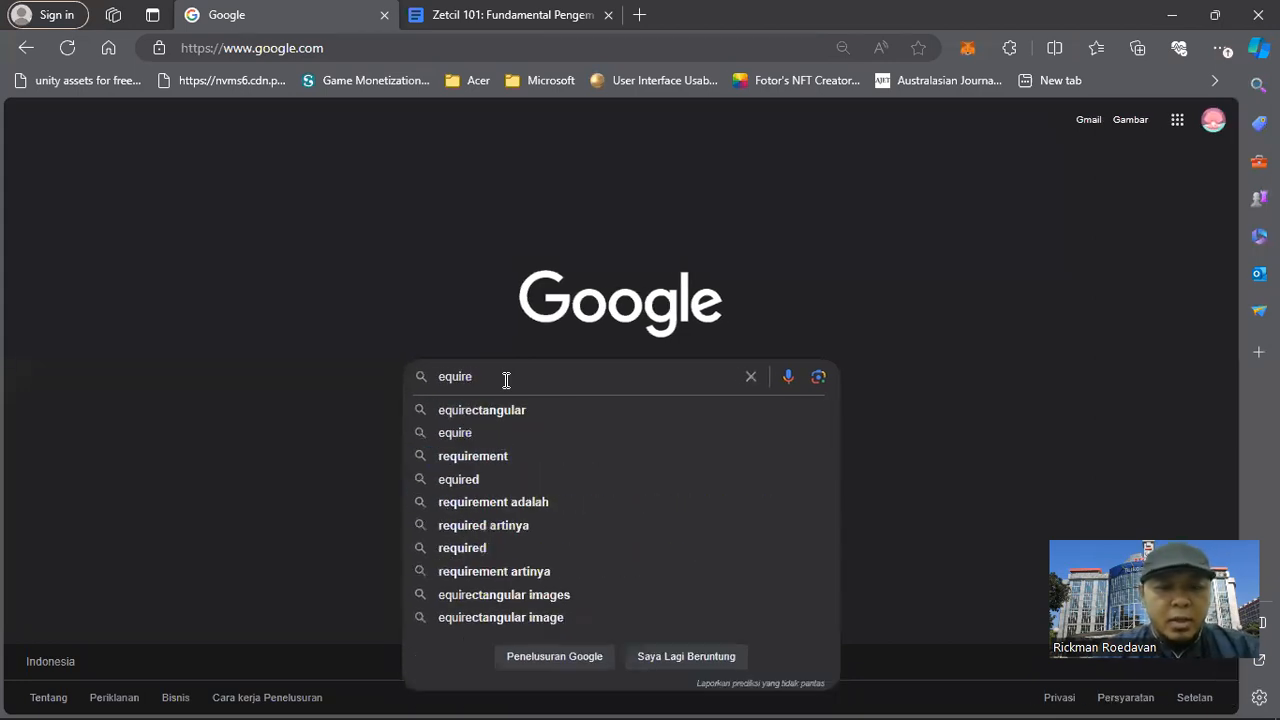
pyautogui.write('ctangular ')
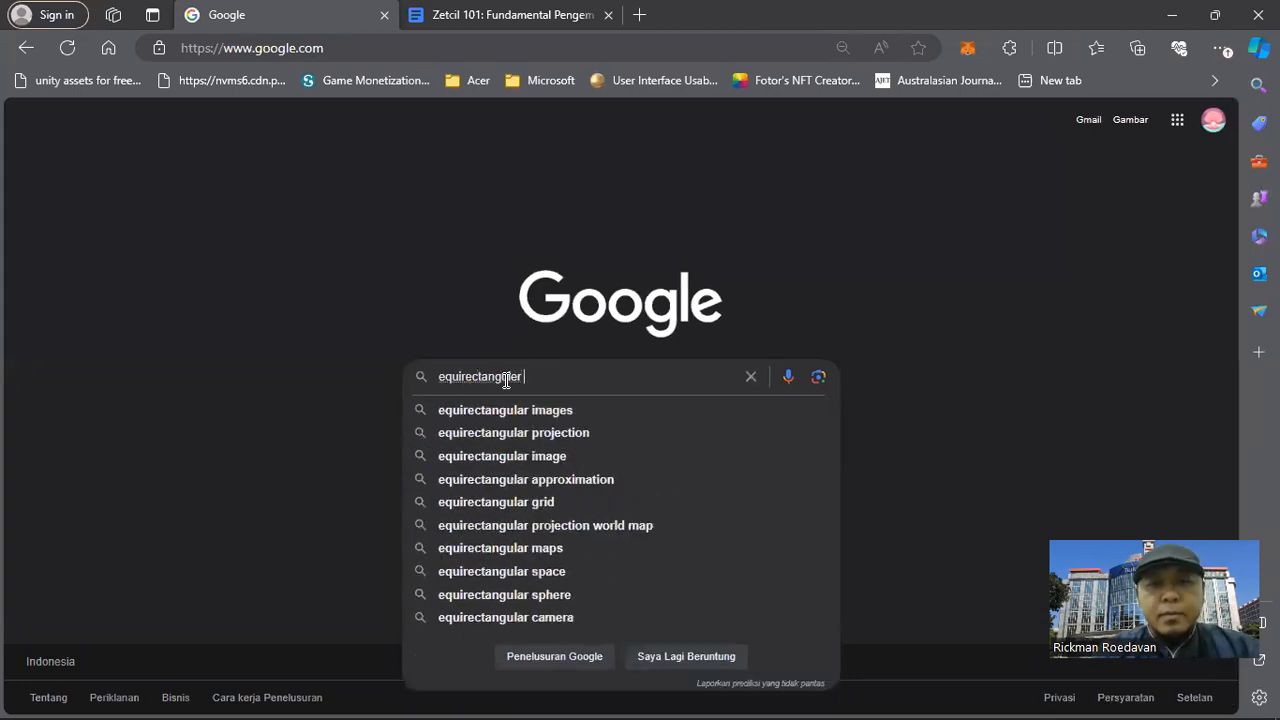
pyautogui.write('c')
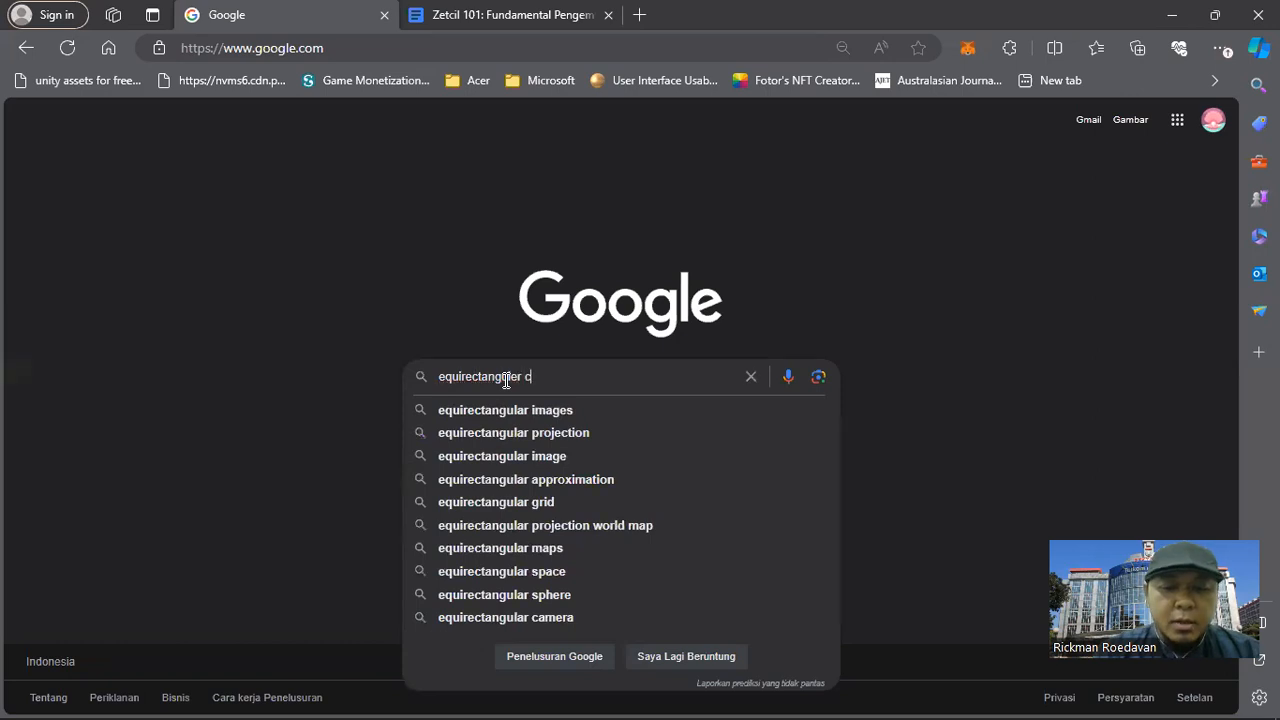
pyautogui.write('ar inter')
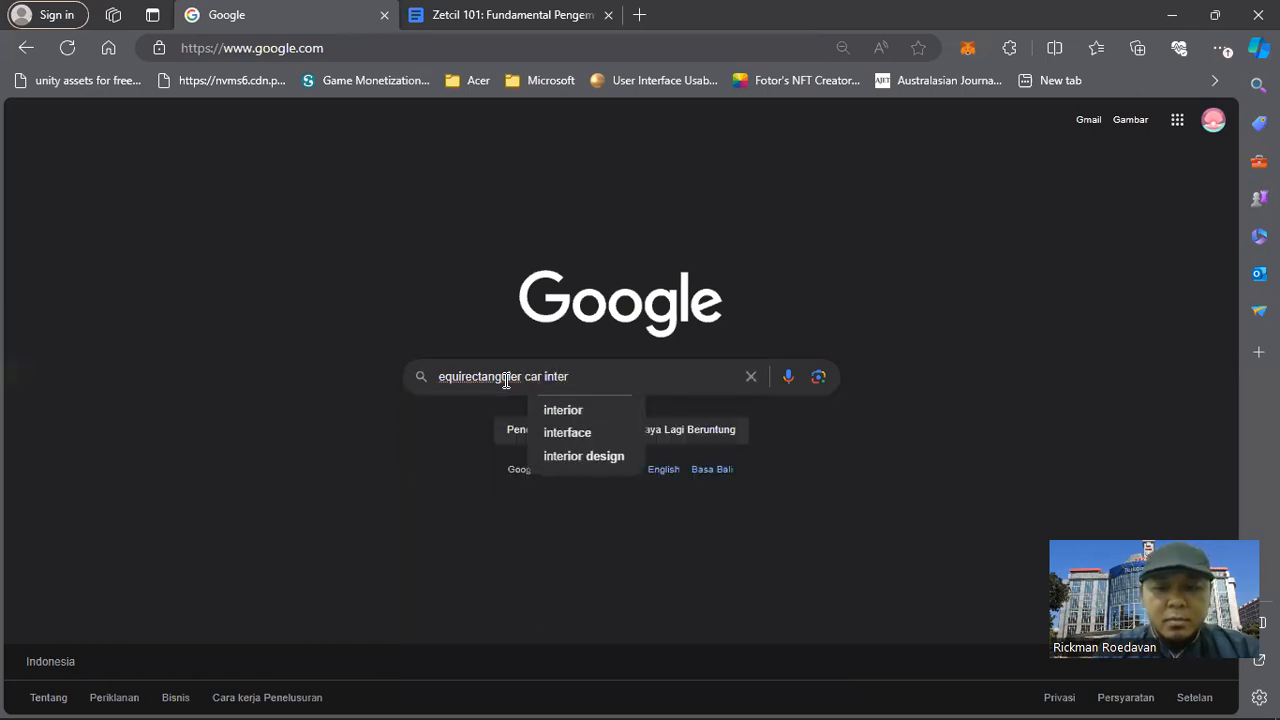
pyautogui.write('ior')
pyautogui.press('Return')
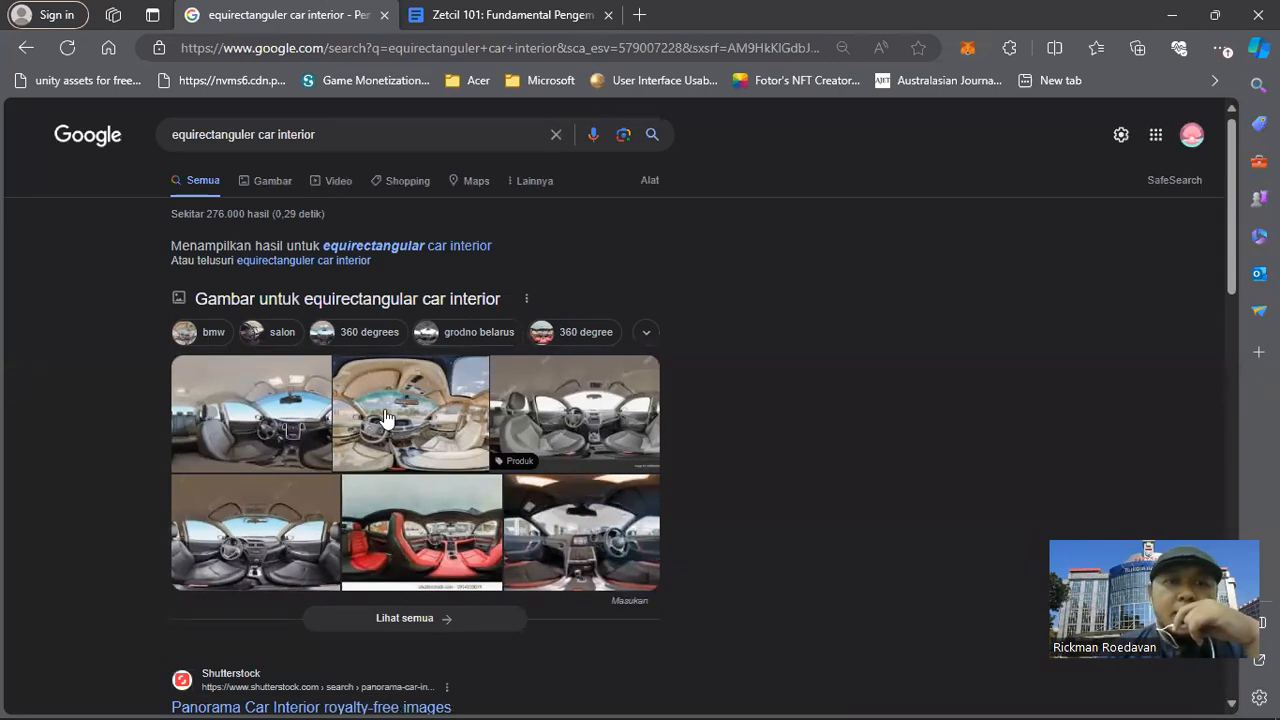
# Open the grey-seat Depositphotos panorama from the image results and save it as a JPEG on the Pavilion (D:) drive.
pyautogui.click(270, 181)
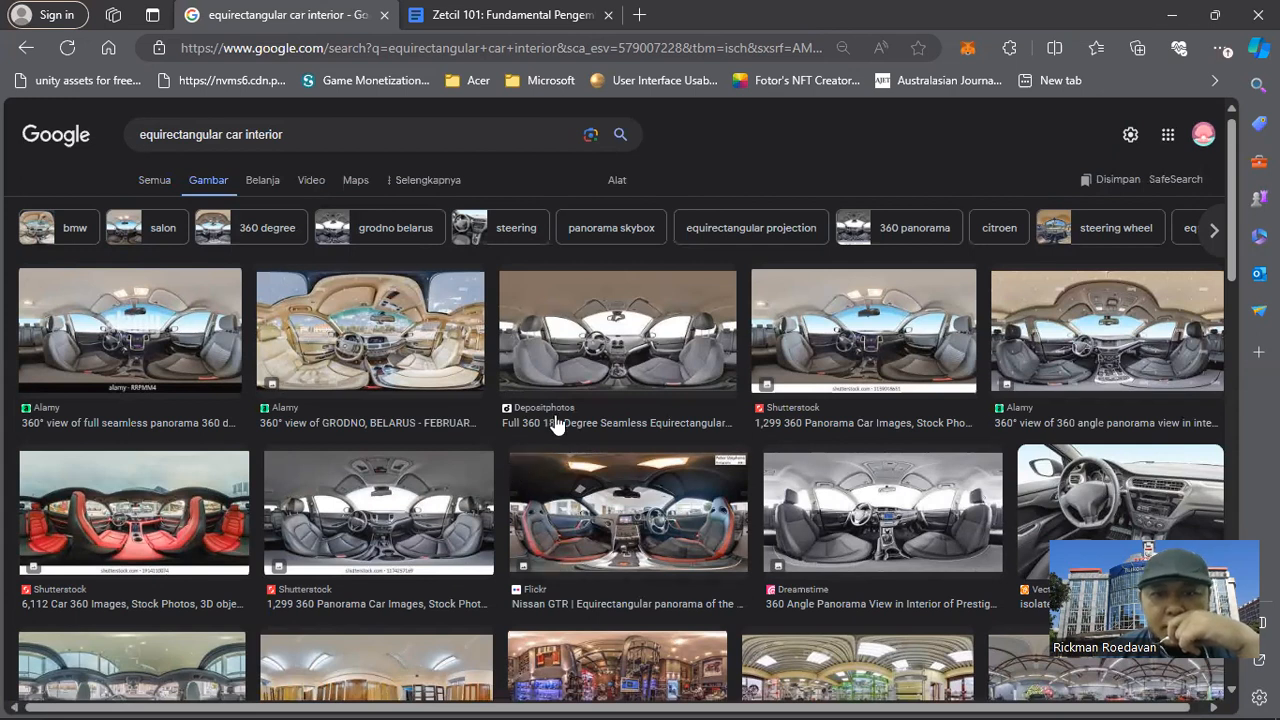
pyautogui.click(617, 334)
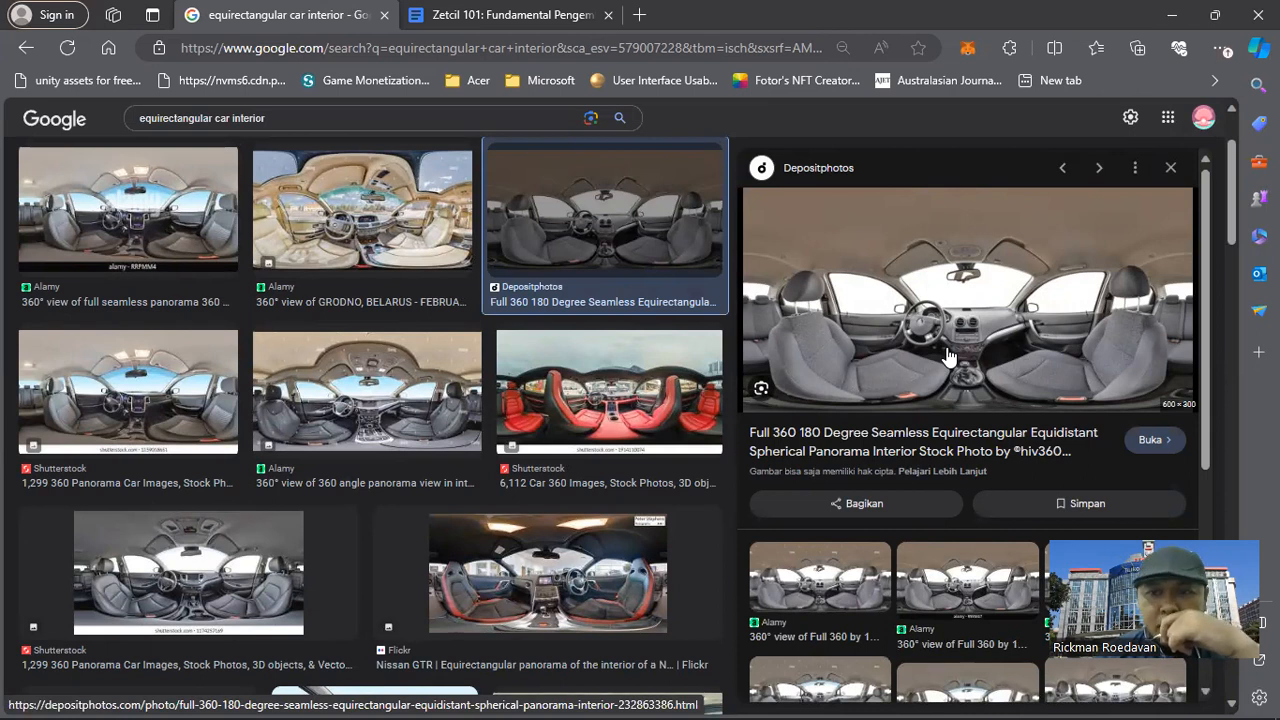
pyautogui.rightClick(932, 260)
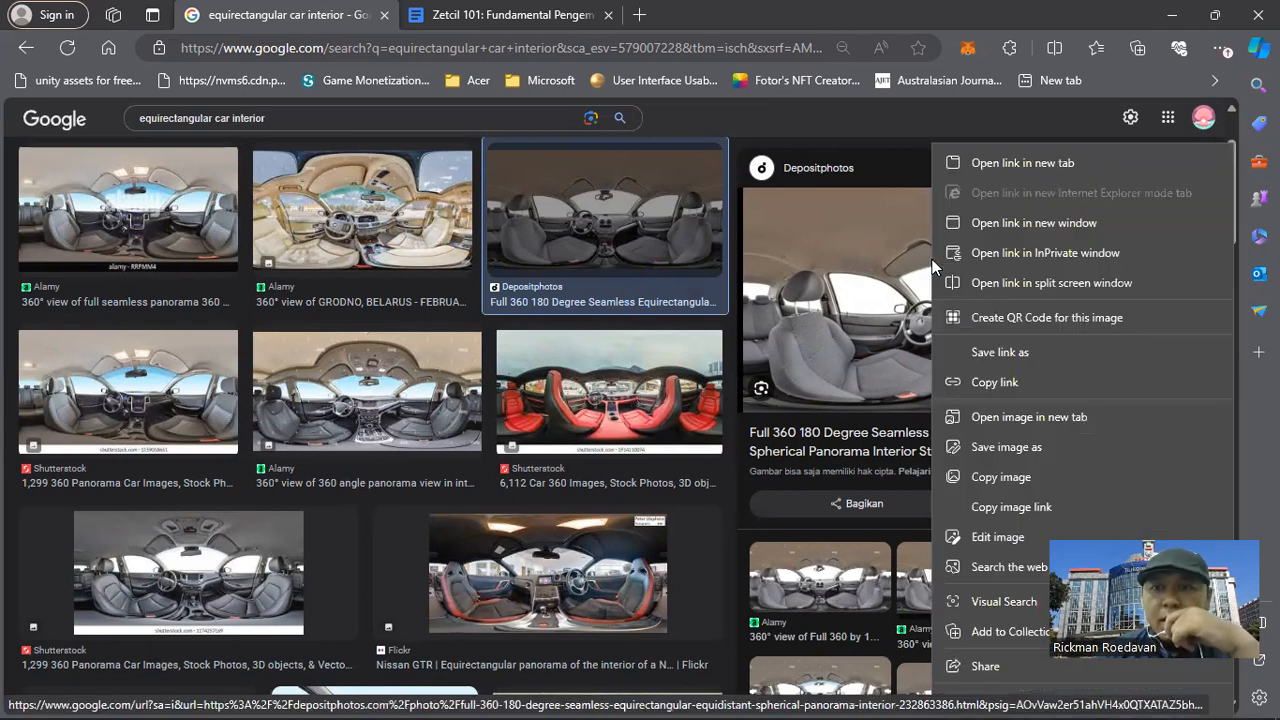
pyautogui.click(1025, 447)
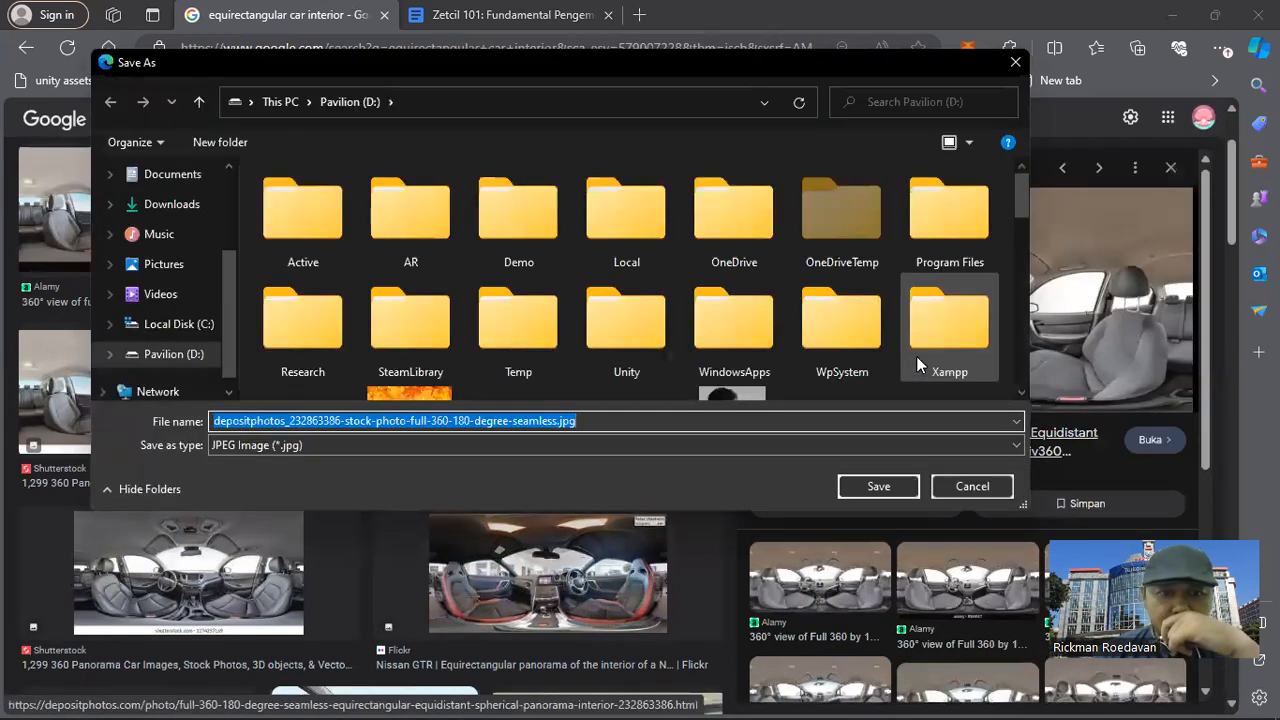
pyautogui.click(879, 486)
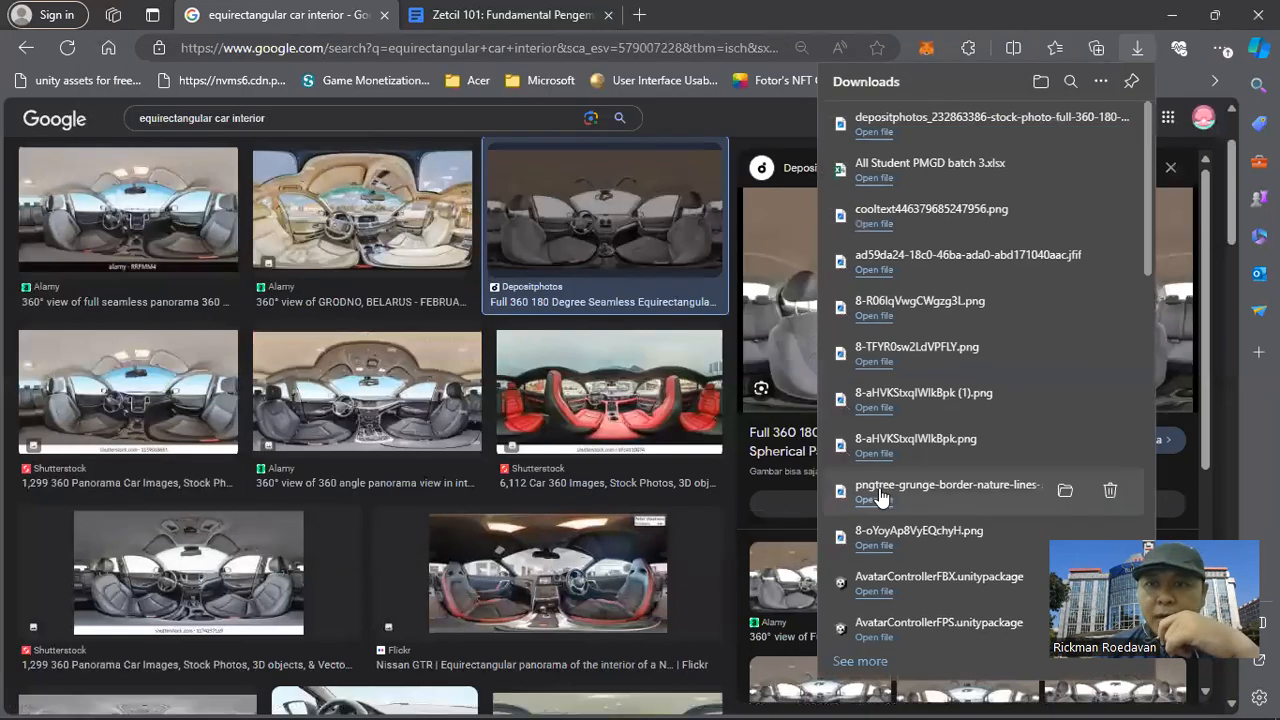
# Import the downloaded depositphotos panorama into the Unity project's Assets folder and select it.
pyautogui.moveTo(1003, 122); pyautogui.dragTo(349, 675)
pyautogui.hotkey('alt', 'Tab')
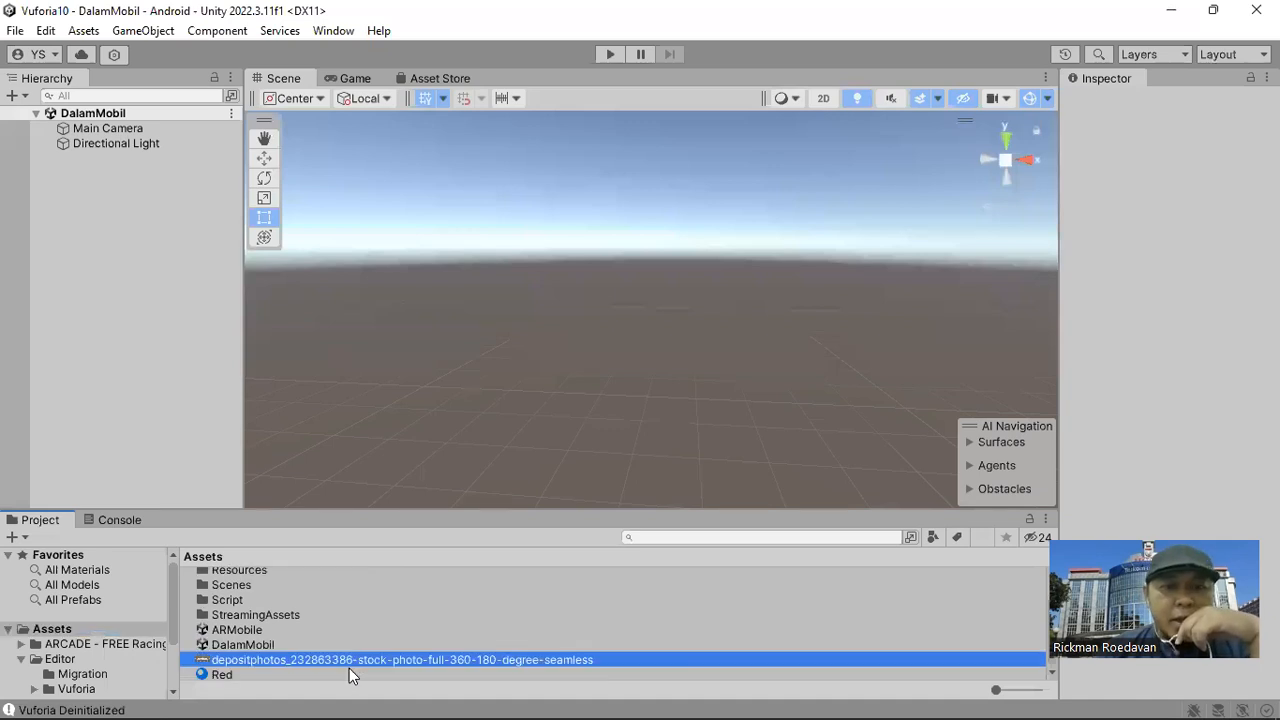
pyautogui.click(362, 649)
pyautogui.click(366, 664)
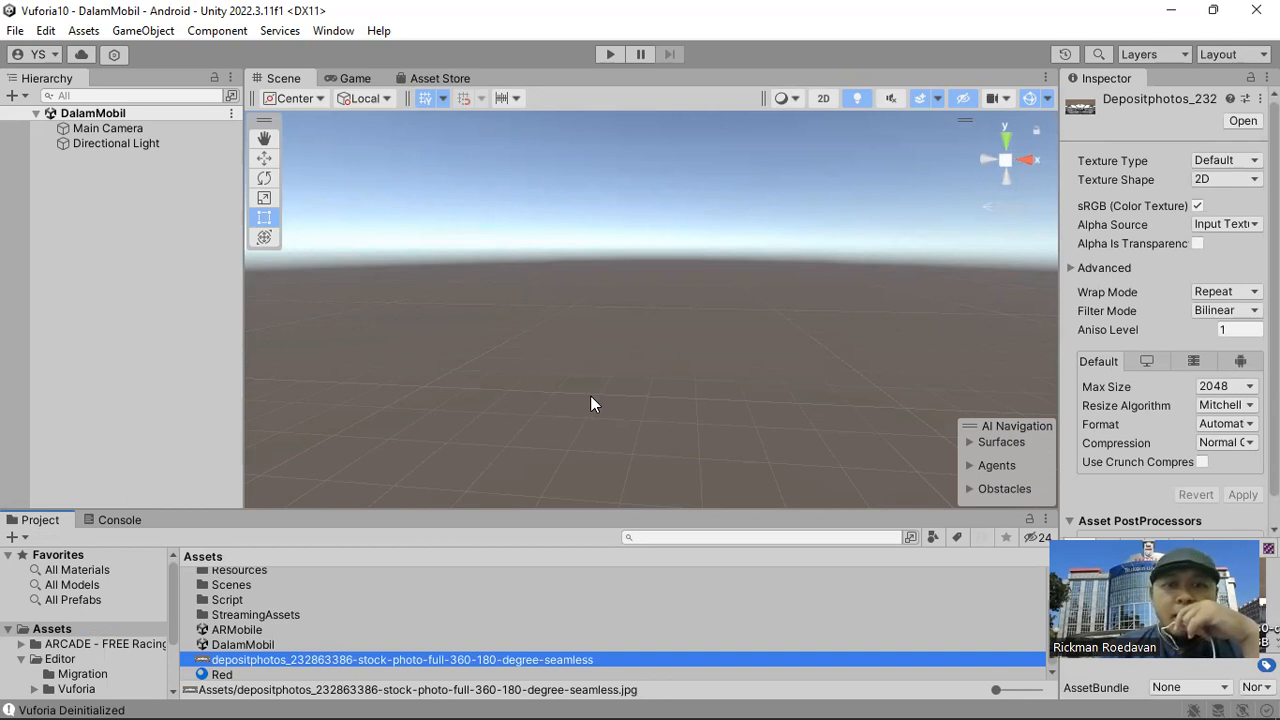
# Create a Quad in the DalamMobil scene and apply the depositphotos car interior image to it.
pyautogui.moveTo(366, 664); pyautogui.dragTo(571, 378)
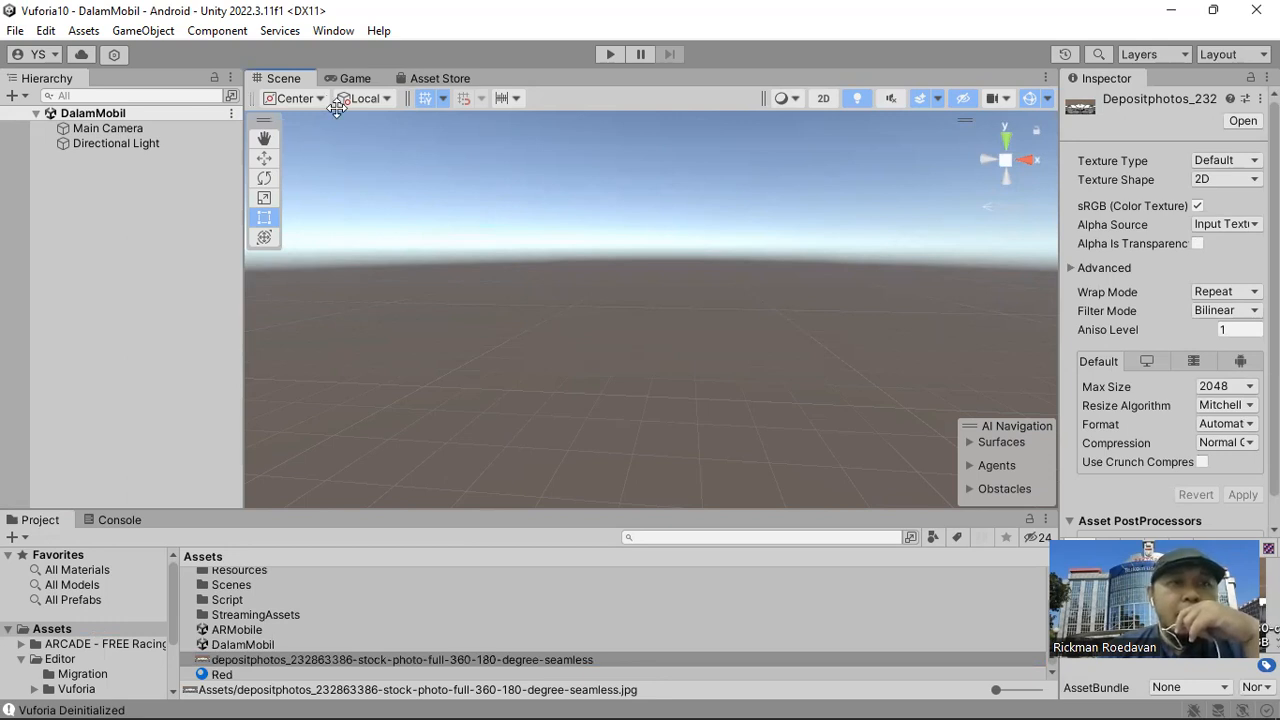
pyautogui.click(143, 30)
pyautogui.moveTo(398, 143)
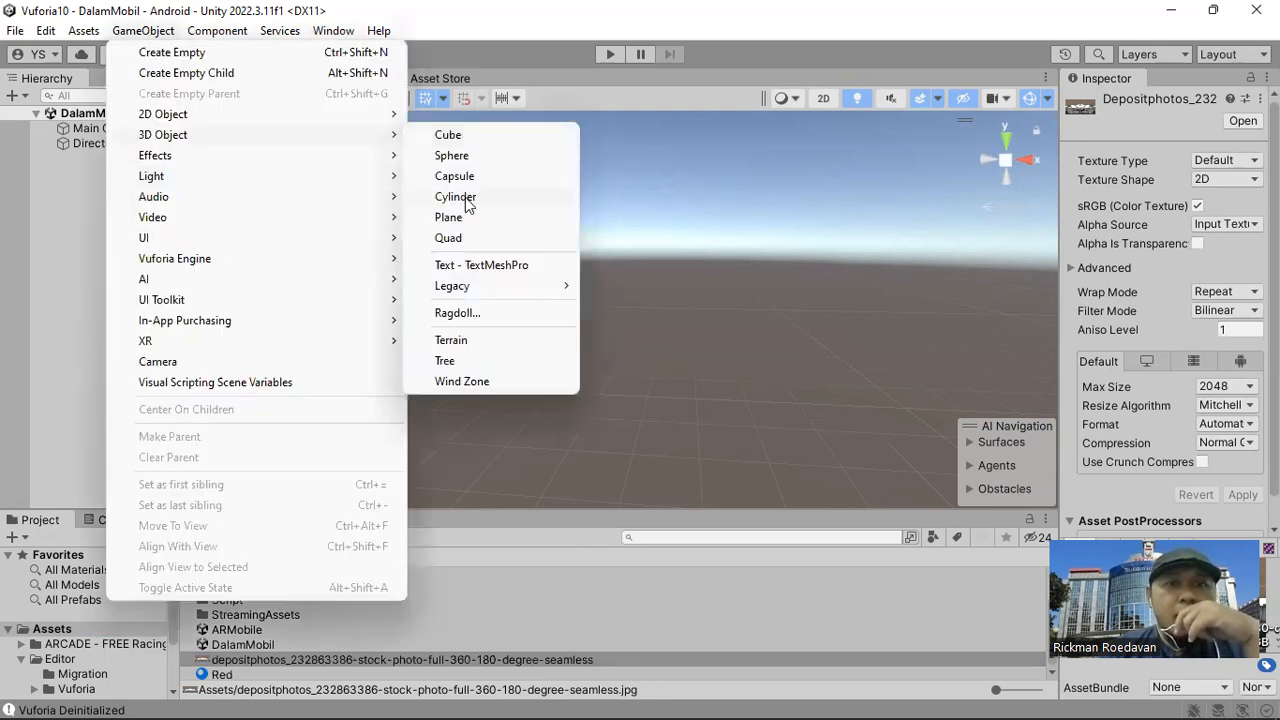
pyautogui.click(474, 239)
pyautogui.click(137, 180)
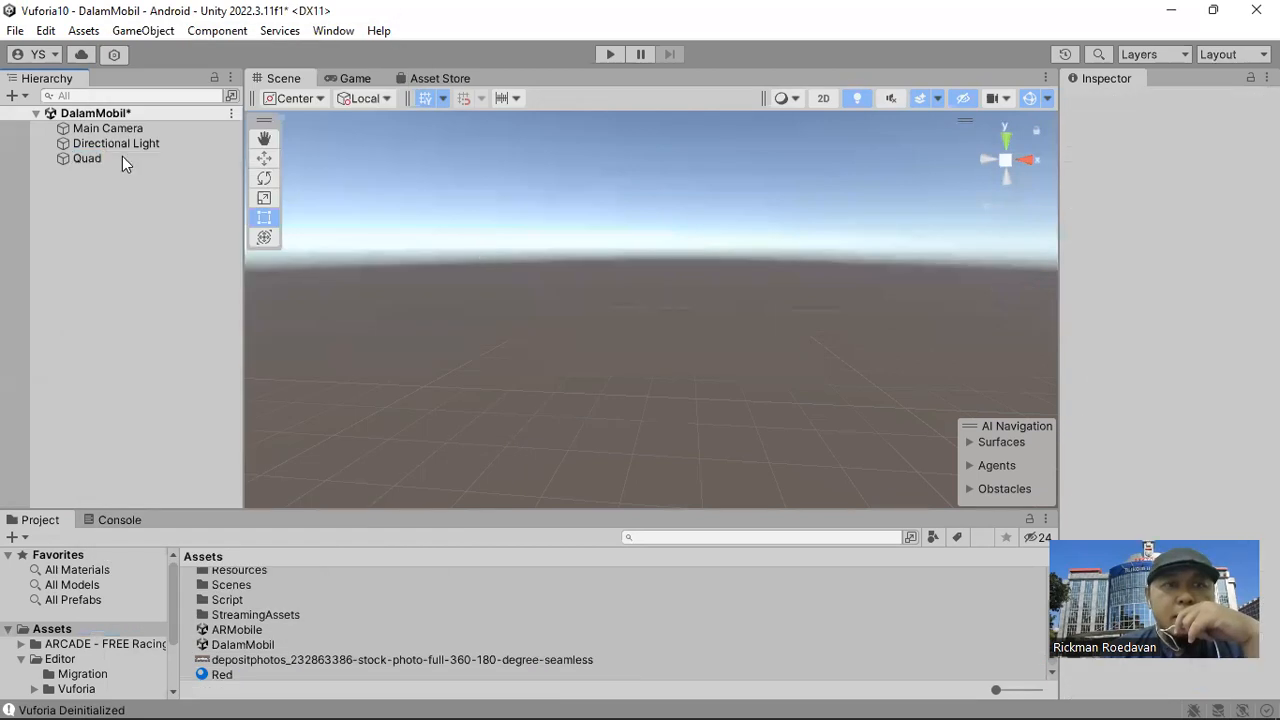
pyautogui.click(122, 156)
pyautogui.moveTo(348, 656); pyautogui.dragTo(607, 356)
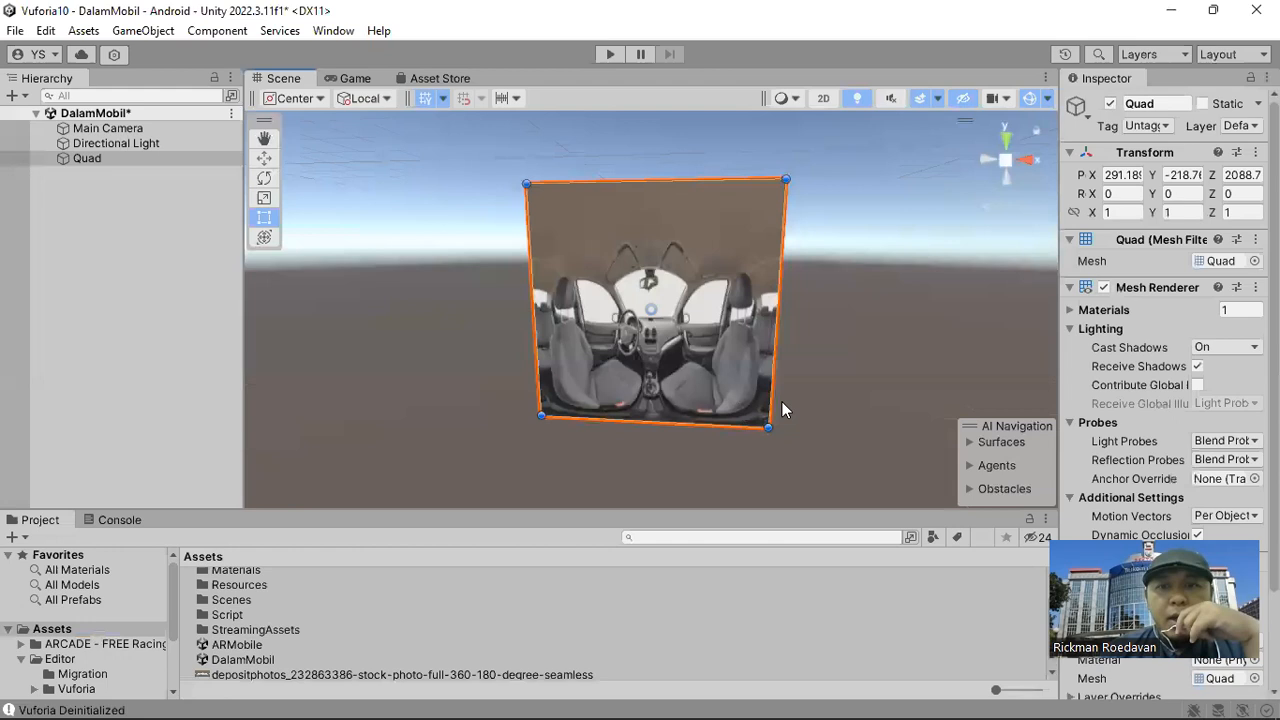
# Enlarge the textured Quad into a wide rectangle with a scale of about 2.13 by 1.35.
pyautogui.moveTo(768, 428); pyautogui.dragTo(896, 451)
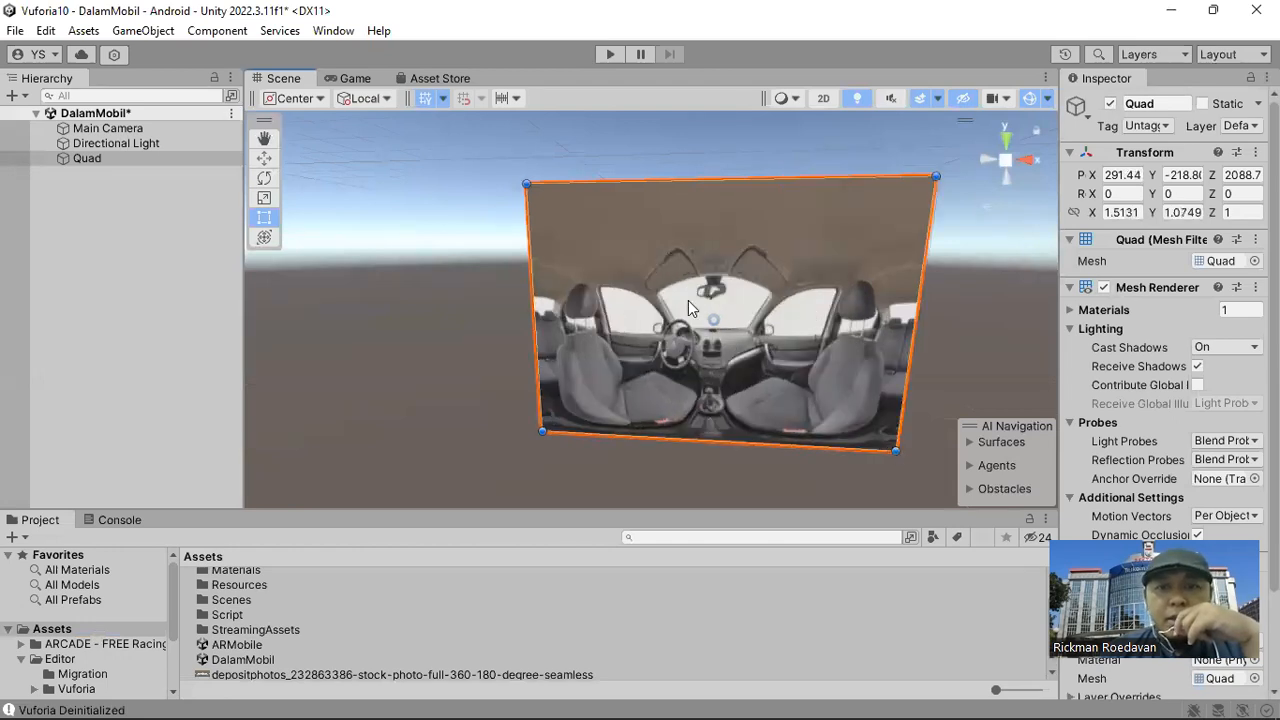
pyautogui.moveTo(688, 302); pyautogui.dragTo(716, 348, button='right')
pyautogui.scroll(-1, 664, 429)
pyautogui.moveTo(708, 437); pyautogui.dragTo(782, 463)
pyautogui.moveTo(836, 346); pyautogui.dragTo(729, 396, button='right')
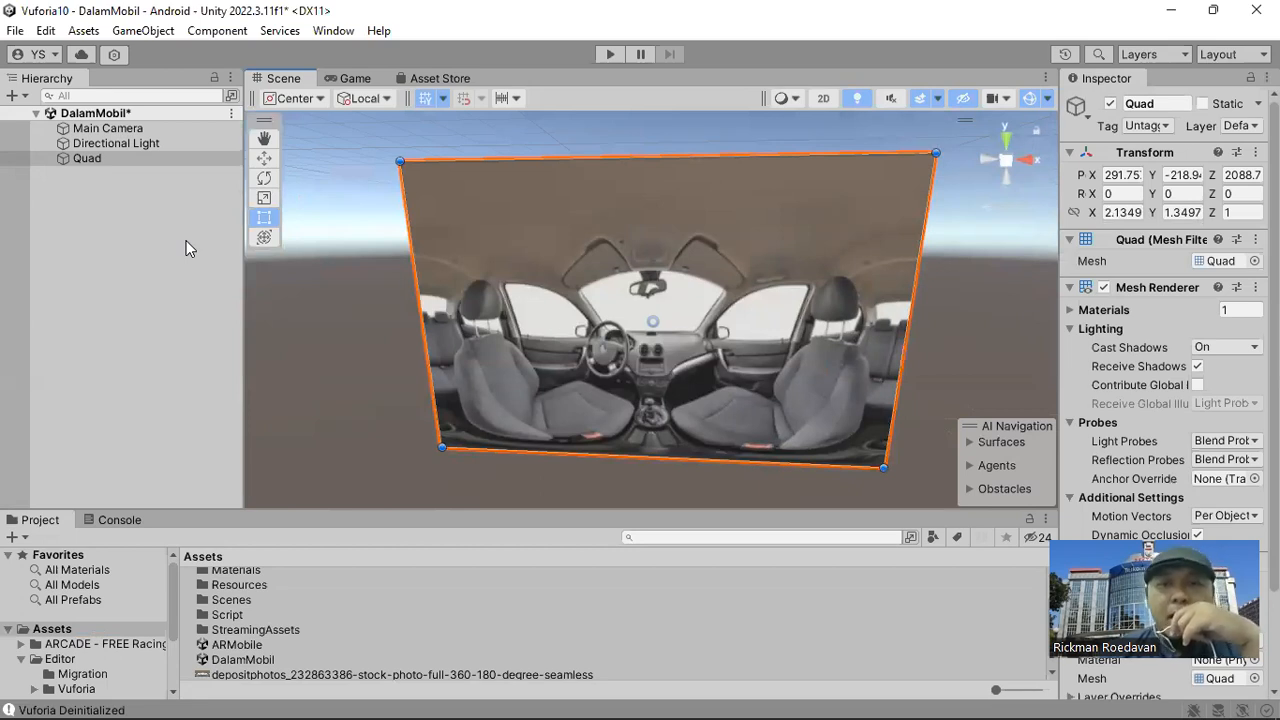
# Delete the textured Quad from the DalamMobil scene.
pyautogui.click(116, 163)
pyautogui.press('Delete')
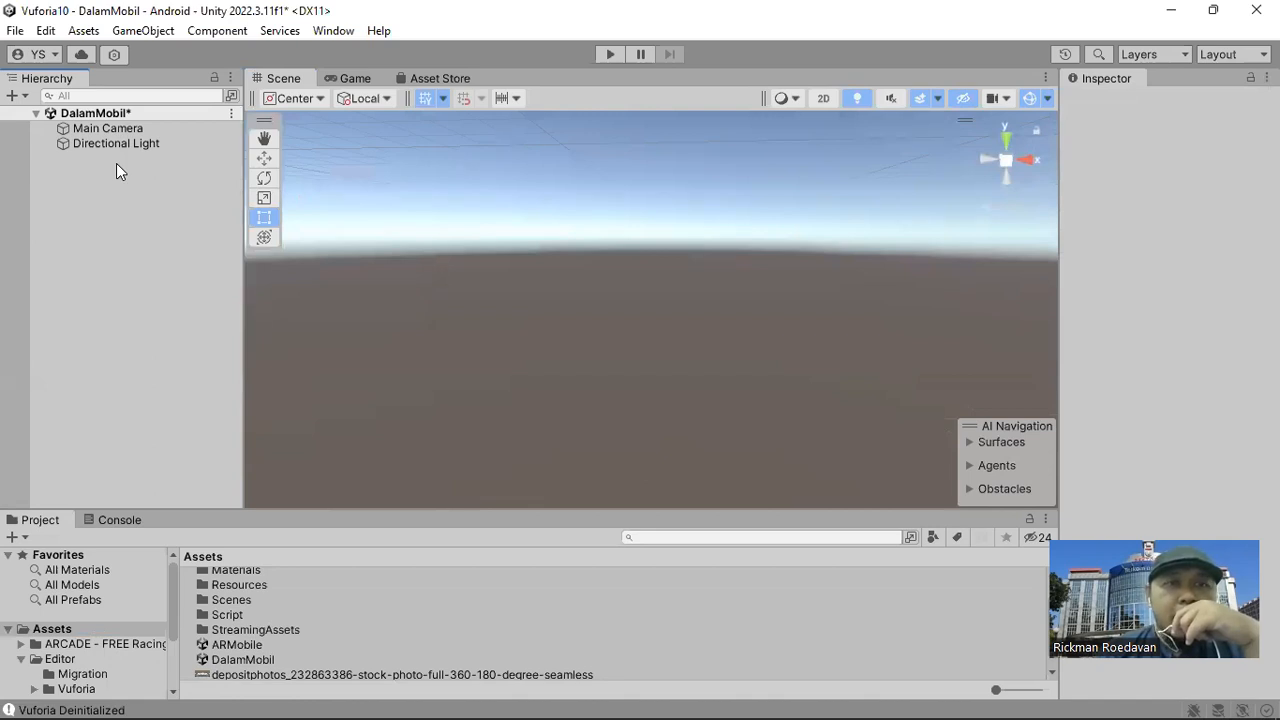
pyautogui.click(327, 35)
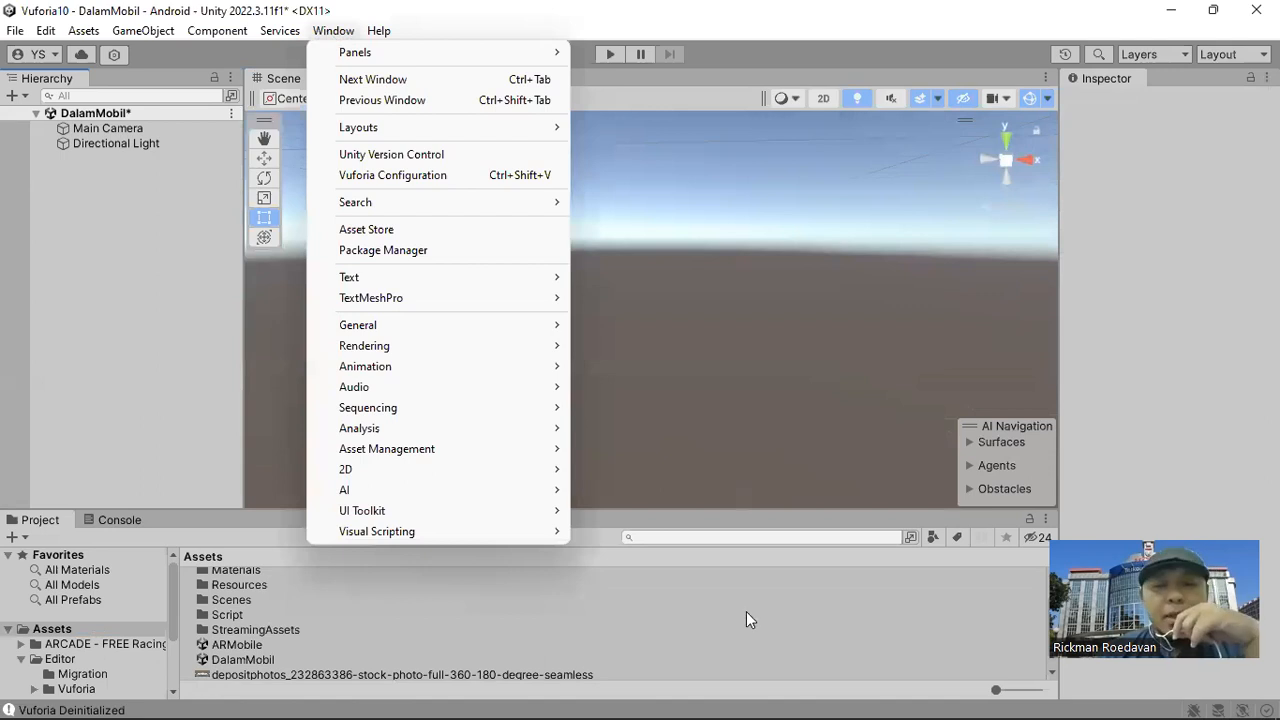
pyautogui.click(635, 672)
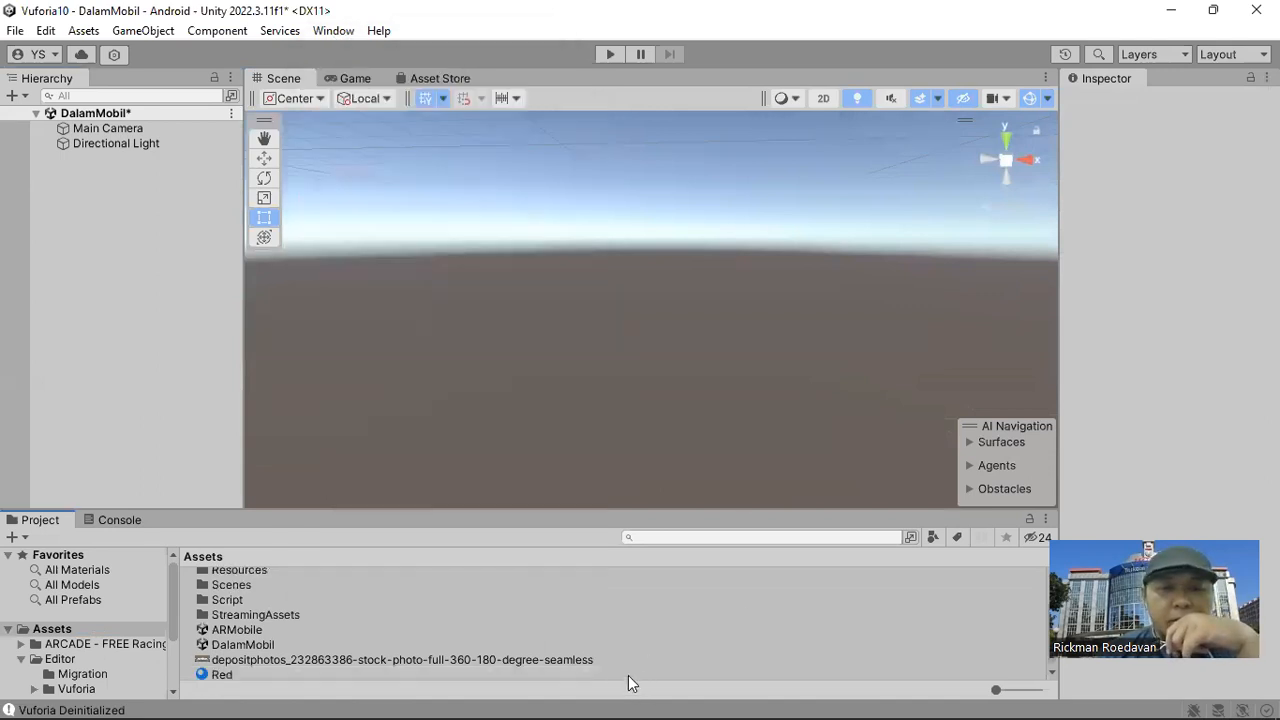
# Create a new material named DalamMobil in the Assets folder.
pyautogui.rightClick(628, 670)
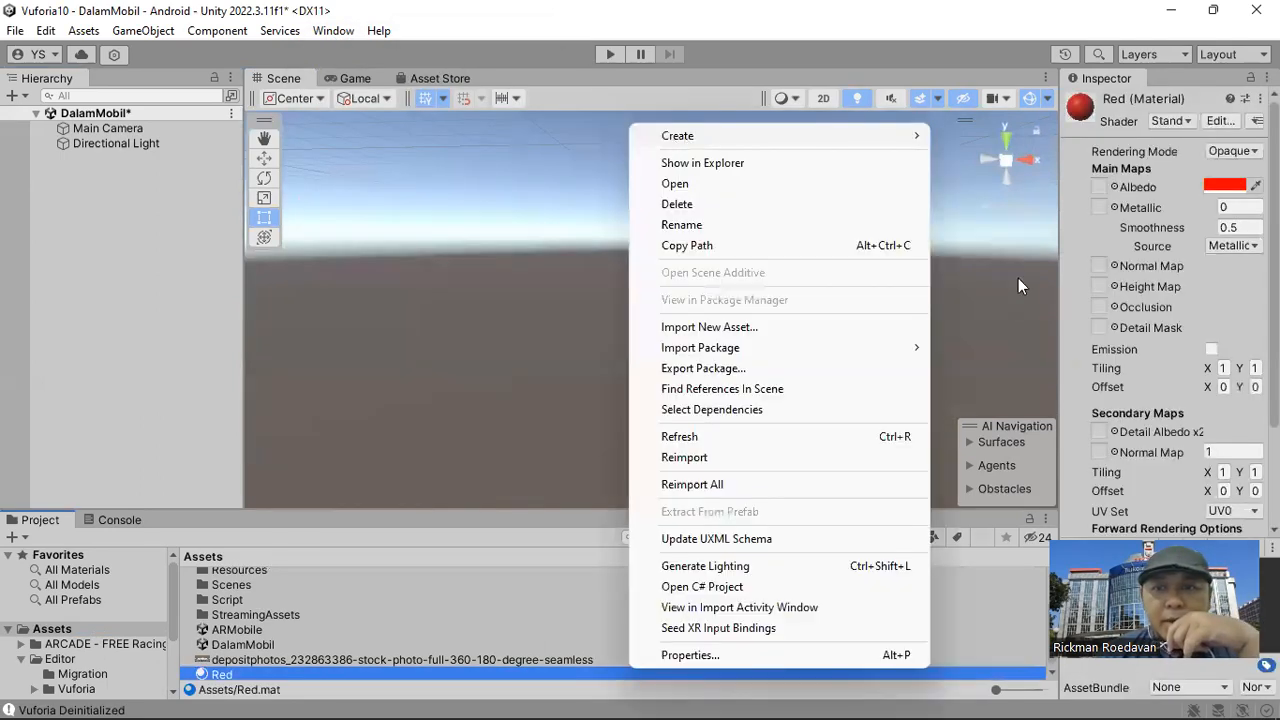
pyautogui.click(1005, 458)
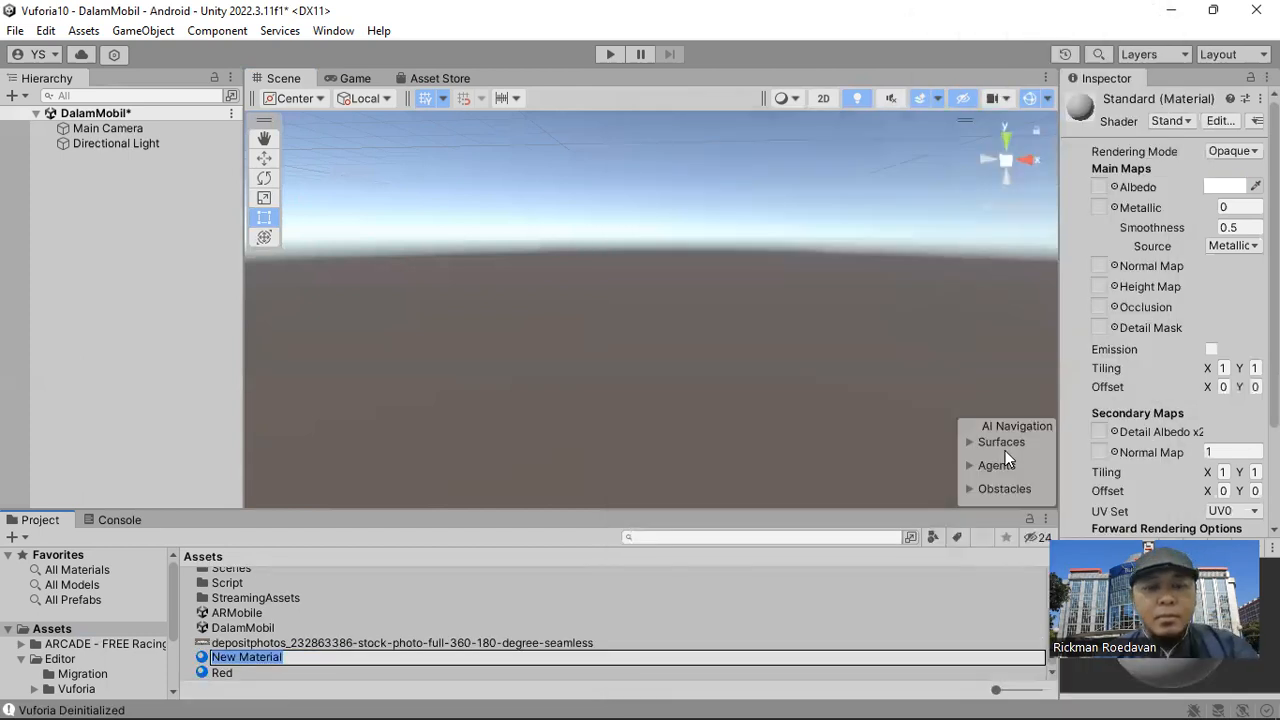
pyautogui.write('Equirectng')
pyautogui.press('BackSpace')
pyautogui.hotkey('ctrl', 'a')
pyautogui.write('DalamMobi')
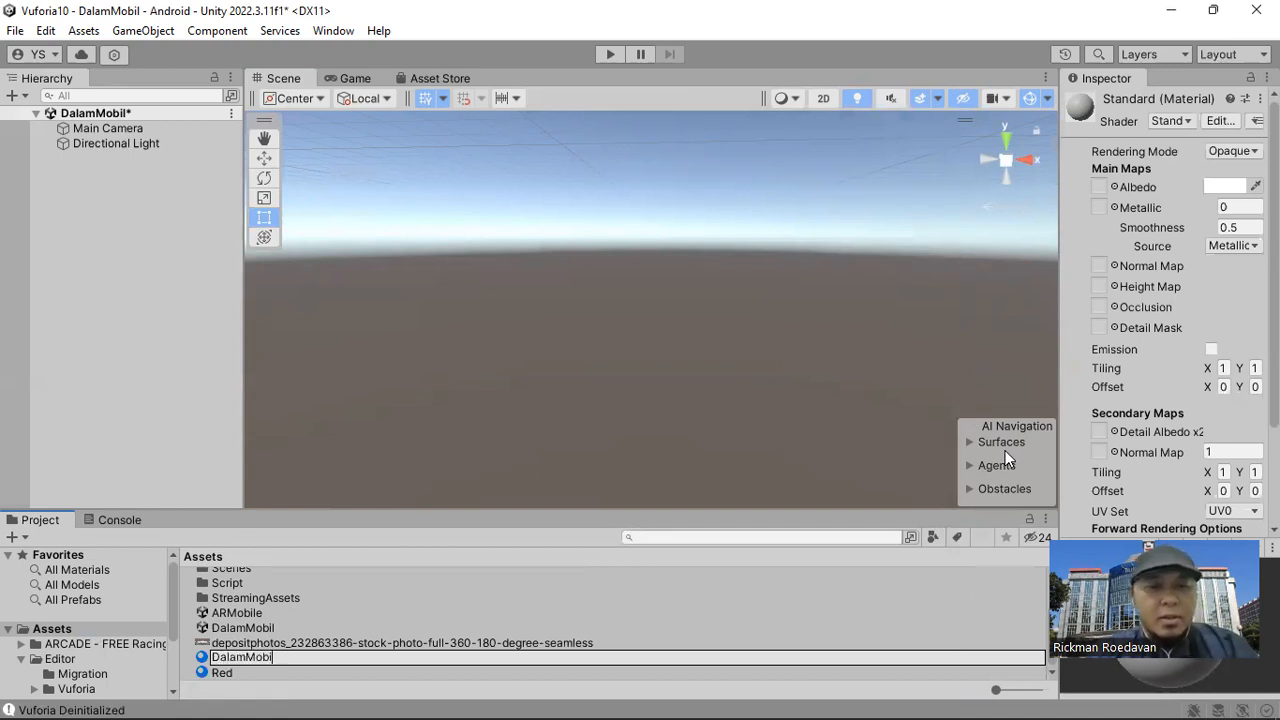
pyautogui.write('l')
pyautogui.press('Return')
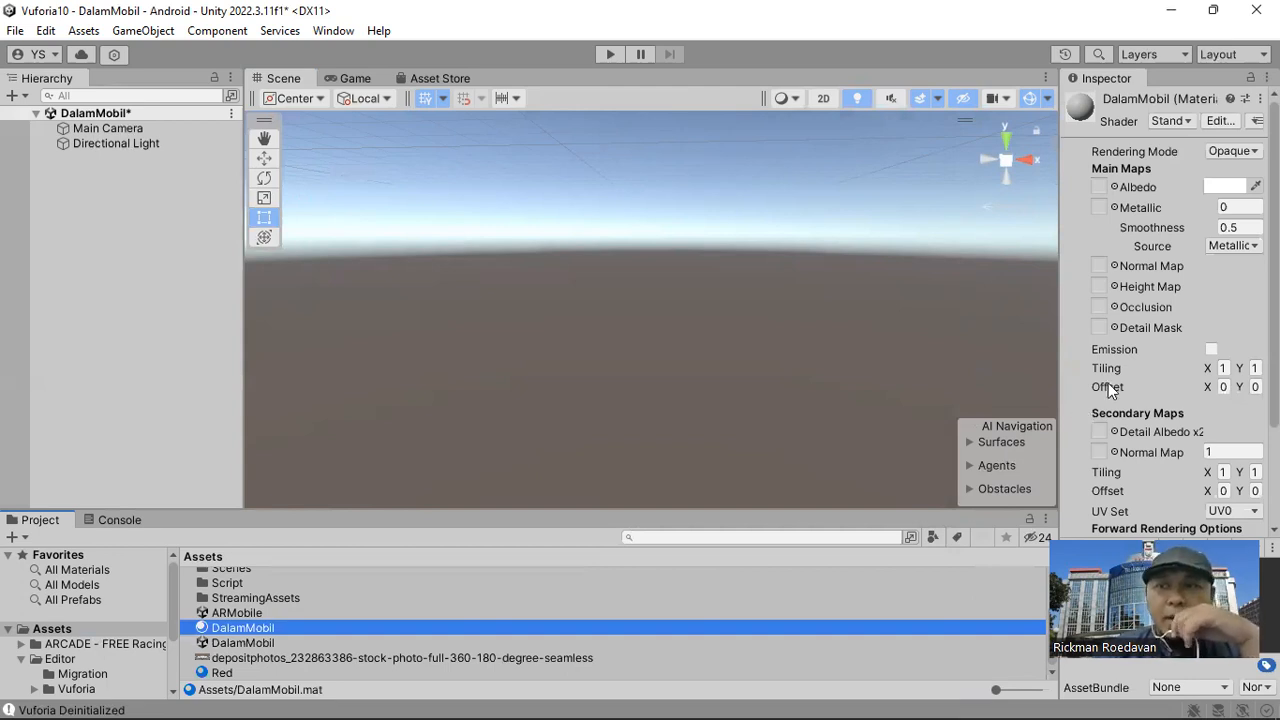
# Set the DalamMobil material's shader to Skybox/Panoramic and assign the depositphotos car interior image as its Spherical (HDR) texture.
pyautogui.moveTo(1060, 345); pyautogui.dragTo(876, 354)
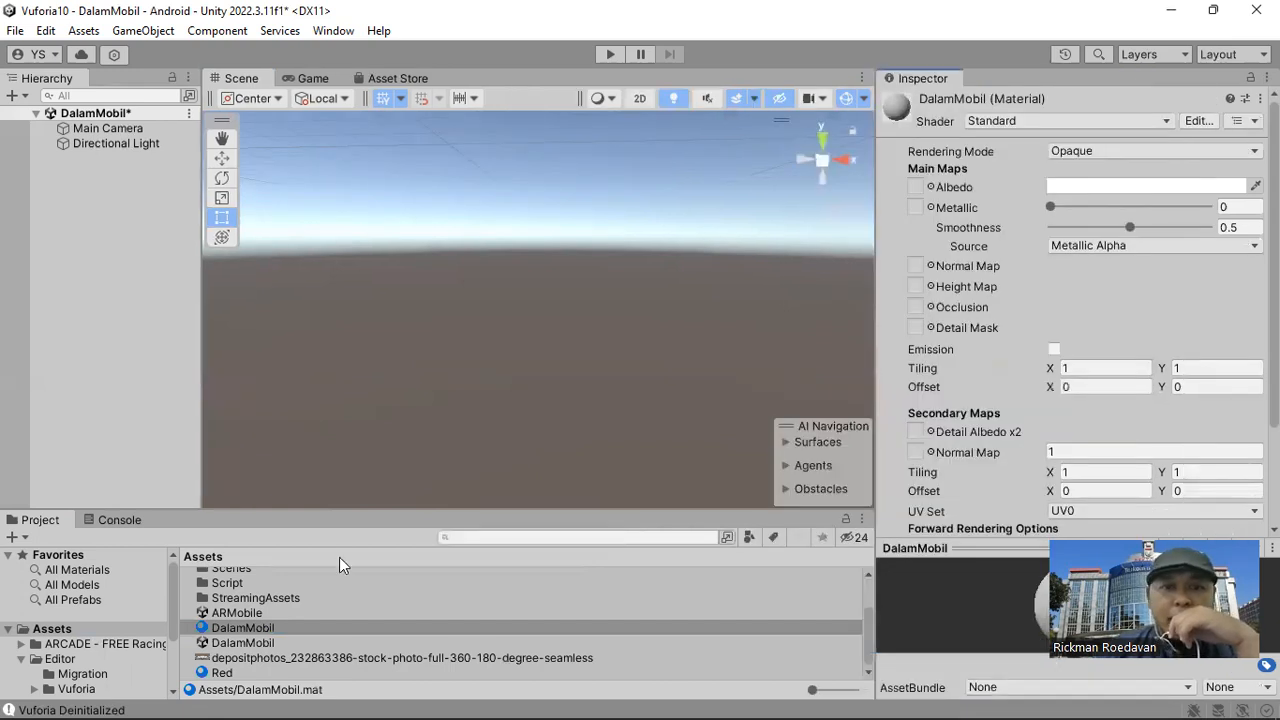
pyautogui.click(215, 628)
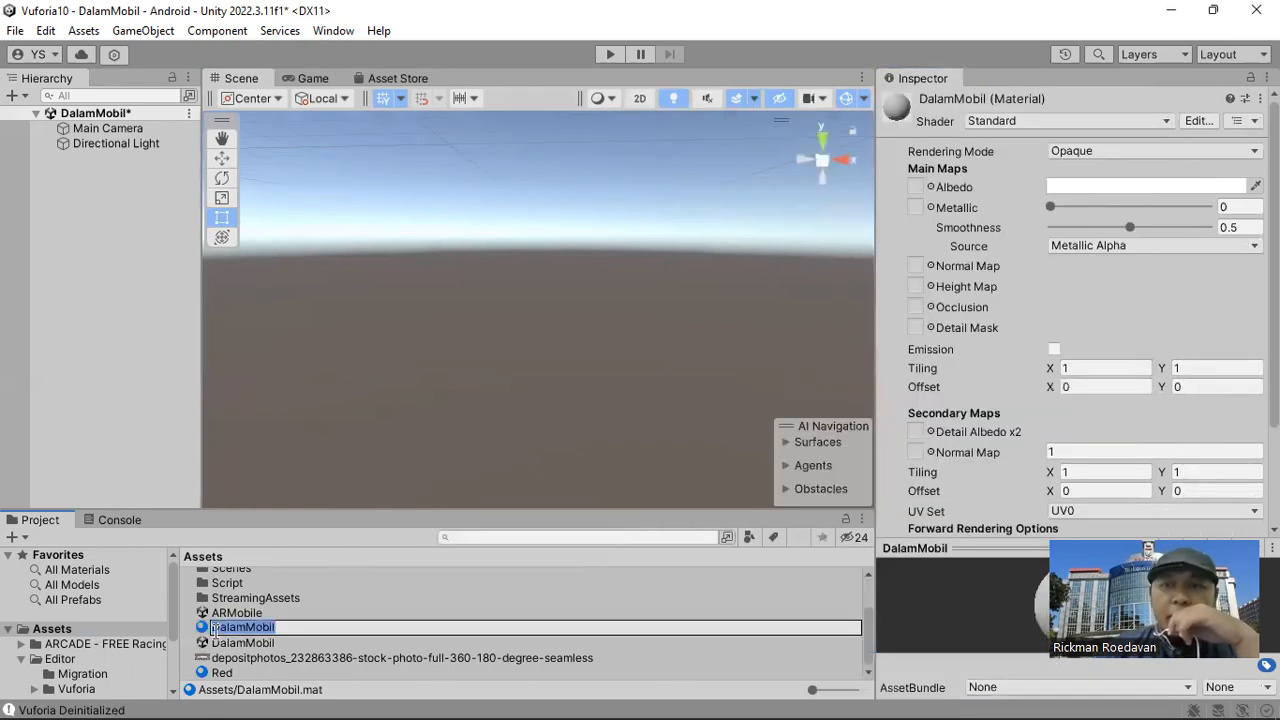
pyautogui.press('Return')
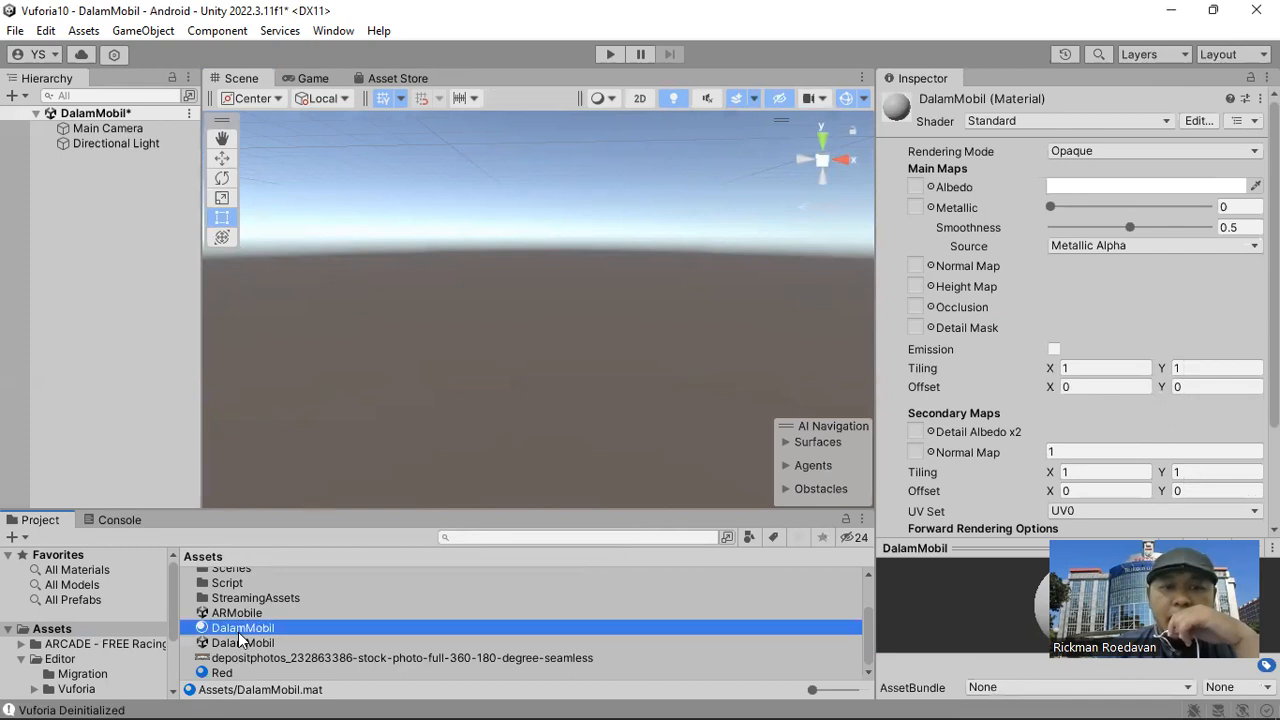
pyautogui.click(1096, 120)
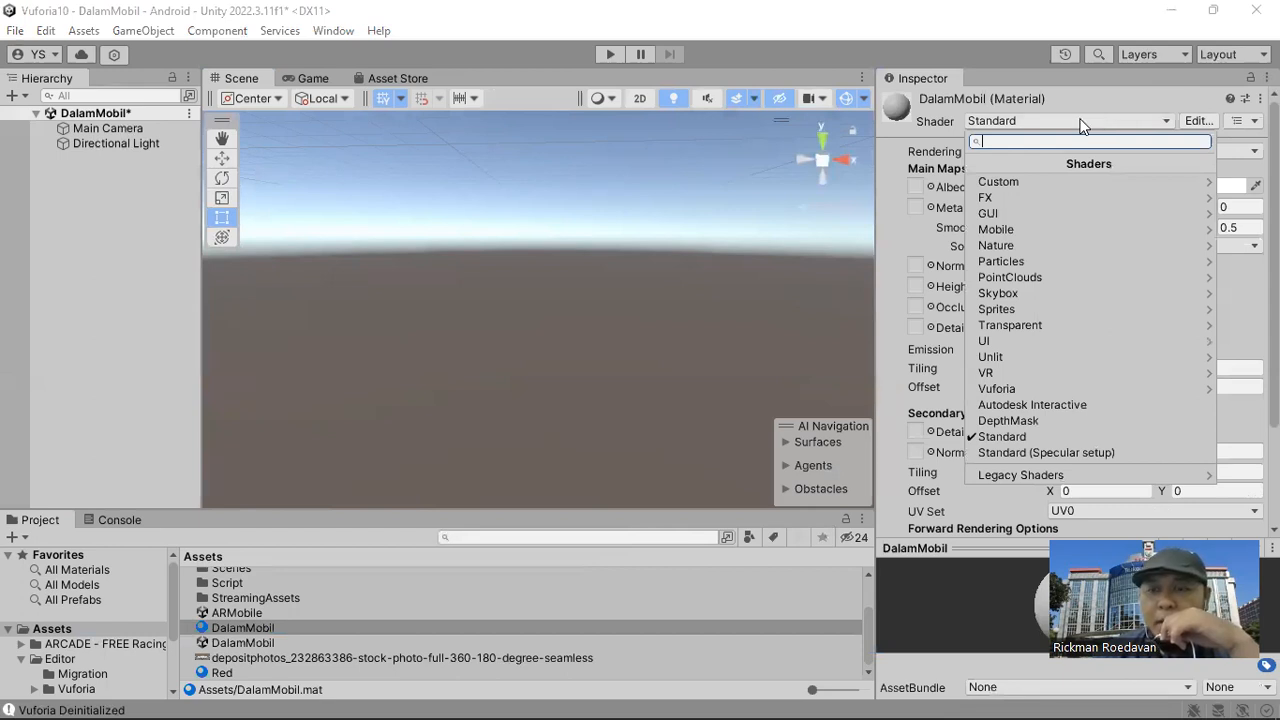
pyautogui.click(1020, 294)
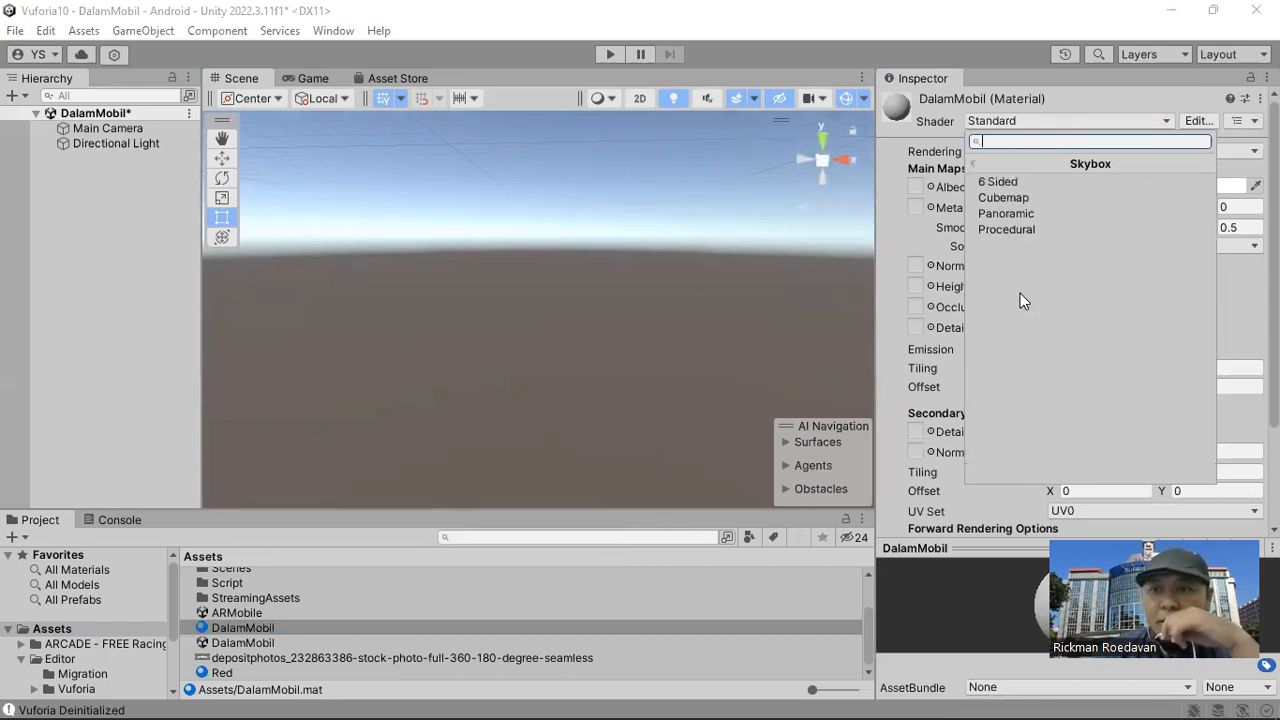
pyautogui.click(1025, 214)
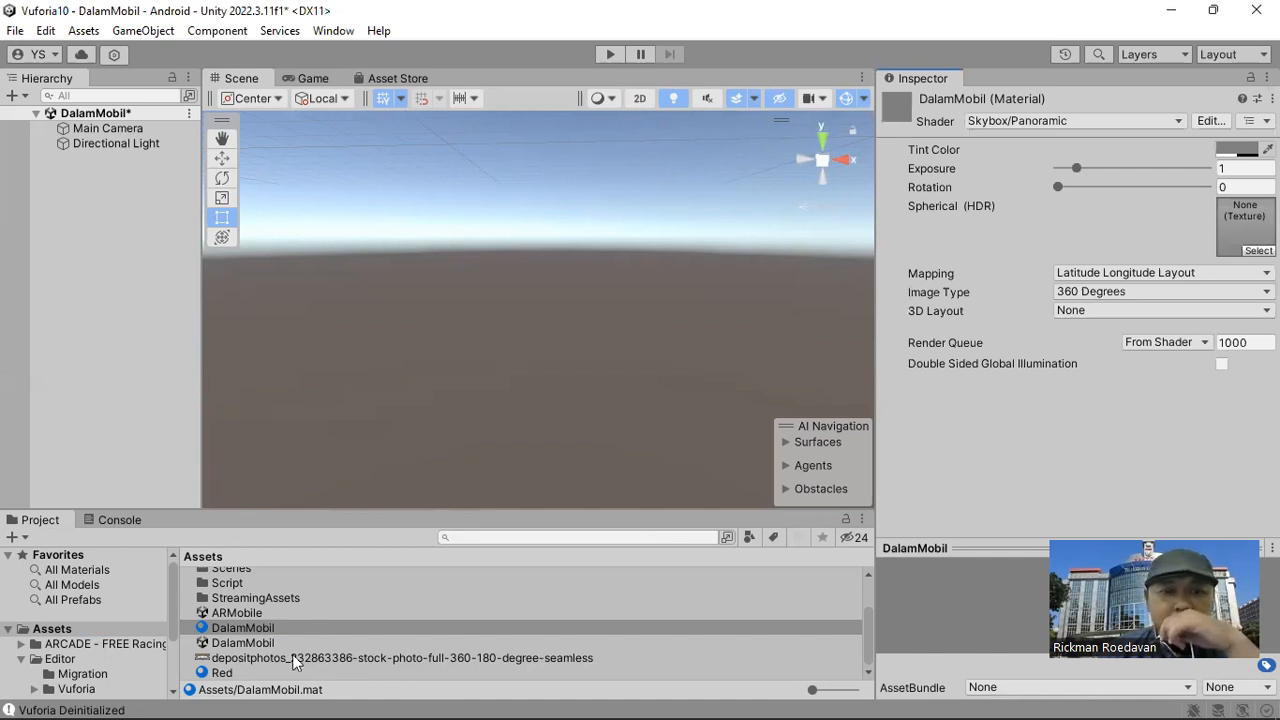
pyautogui.moveTo(293, 660); pyautogui.dragTo(1243, 225)
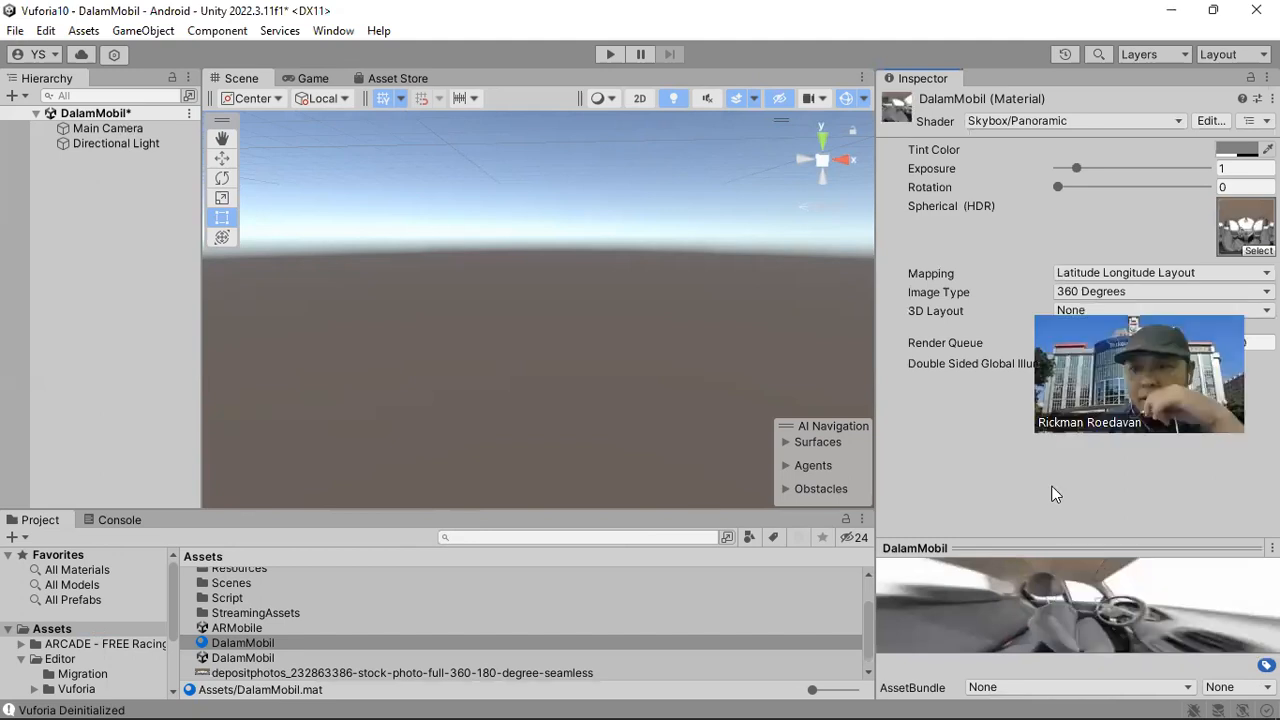
pyautogui.moveTo(1057, 548); pyautogui.dragTo(1055, 464)
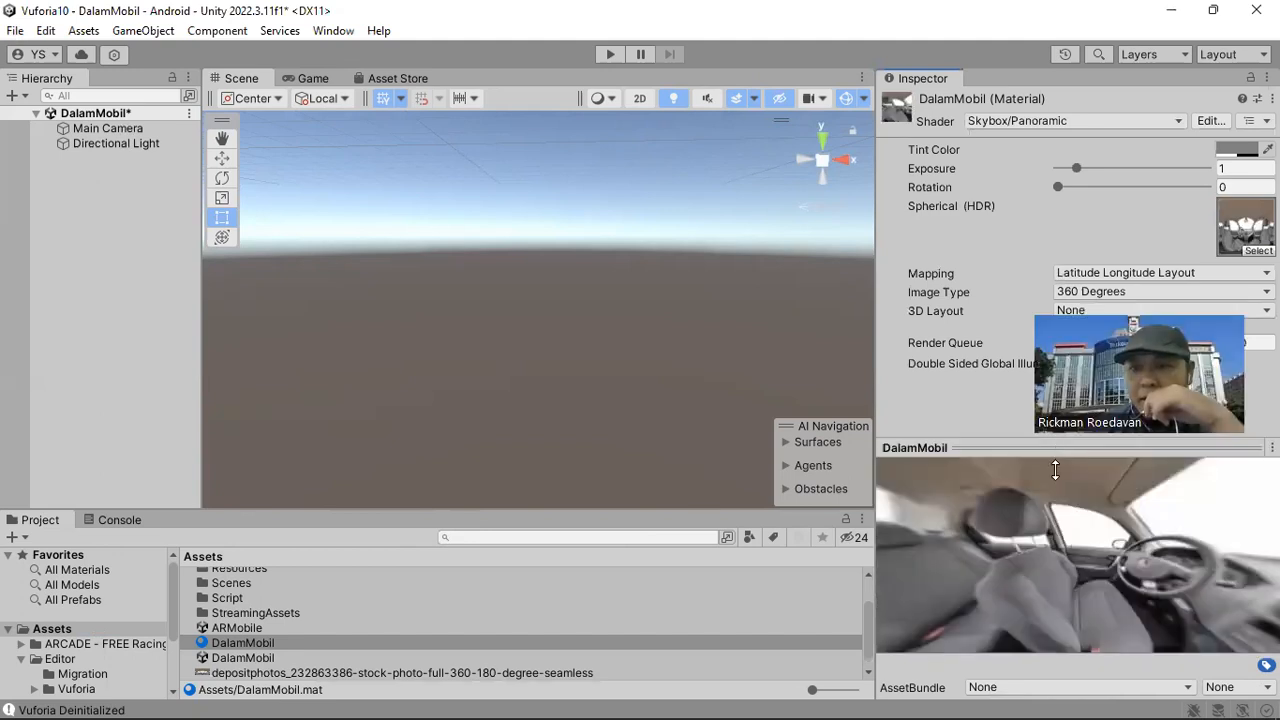
# Set the DalamMobil scene's skybox material to the DalamMobil material in the environment lighting settings.
pyautogui.moveTo(1081, 579); pyautogui.dragTo(1098, 529)
pyautogui.moveTo(1113, 587); pyautogui.dragTo(1008, 555)
pyautogui.moveTo(1113, 566); pyautogui.dragTo(940, 535)
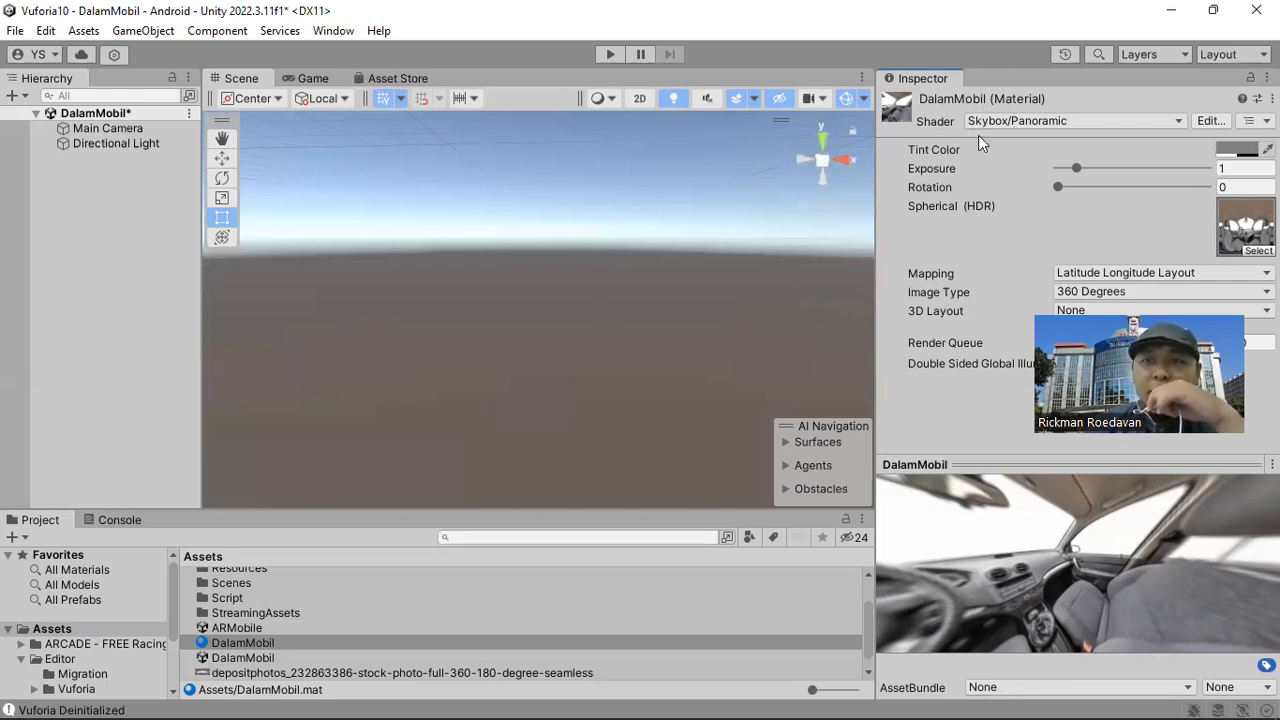
pyautogui.moveTo(558, 388); pyautogui.dragTo(585, 303, button='right')
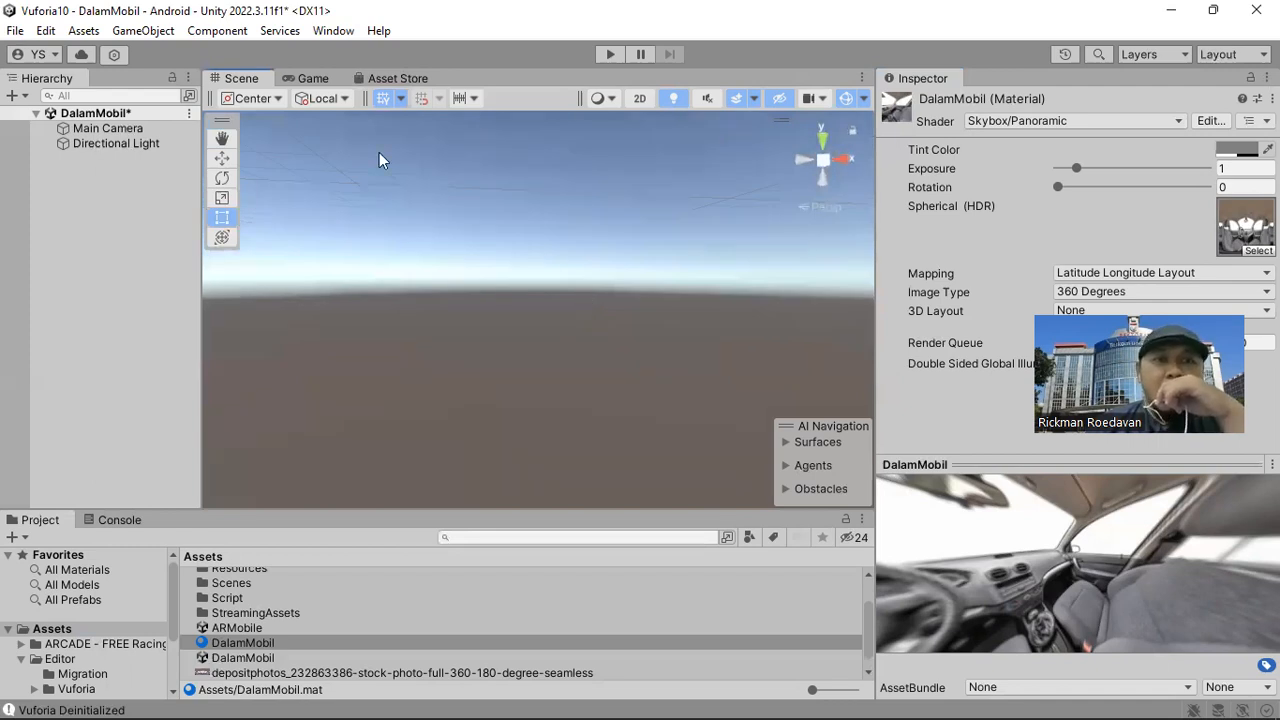
pyautogui.click(332, 31)
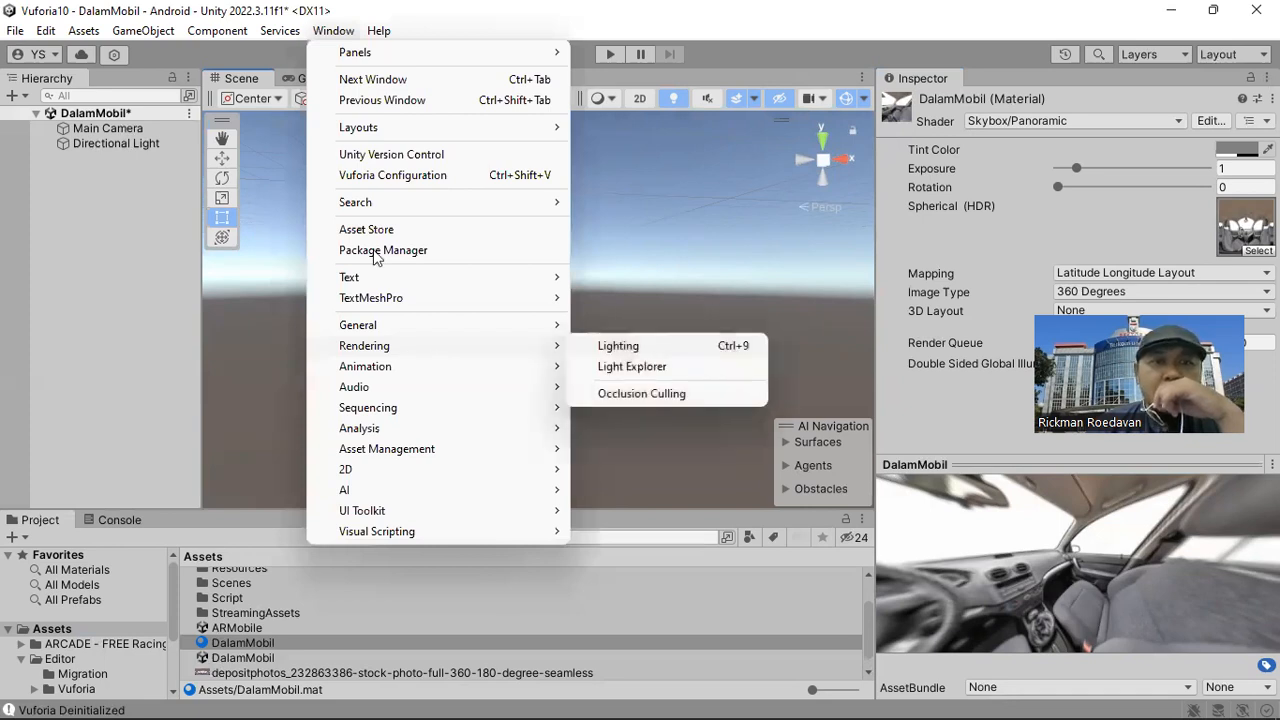
pyautogui.click(618, 345)
pyautogui.moveTo(325, 160); pyautogui.dragTo(623, 144)
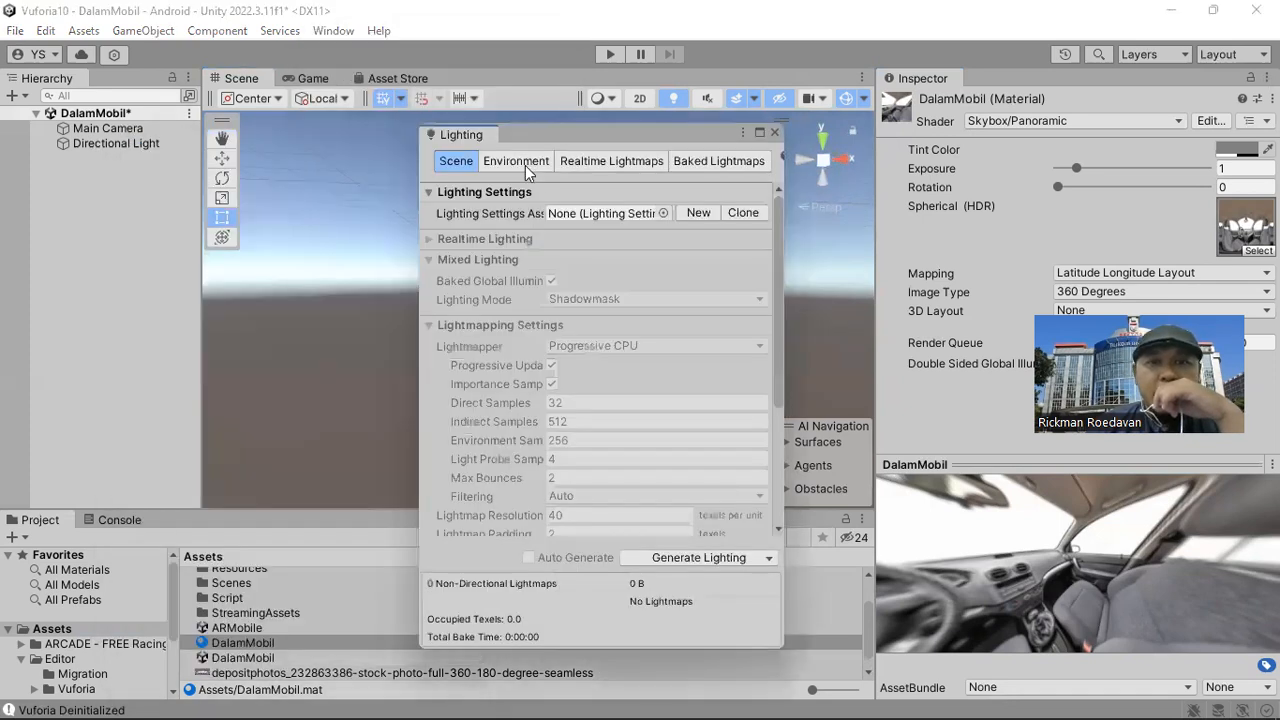
pyautogui.click(525, 163)
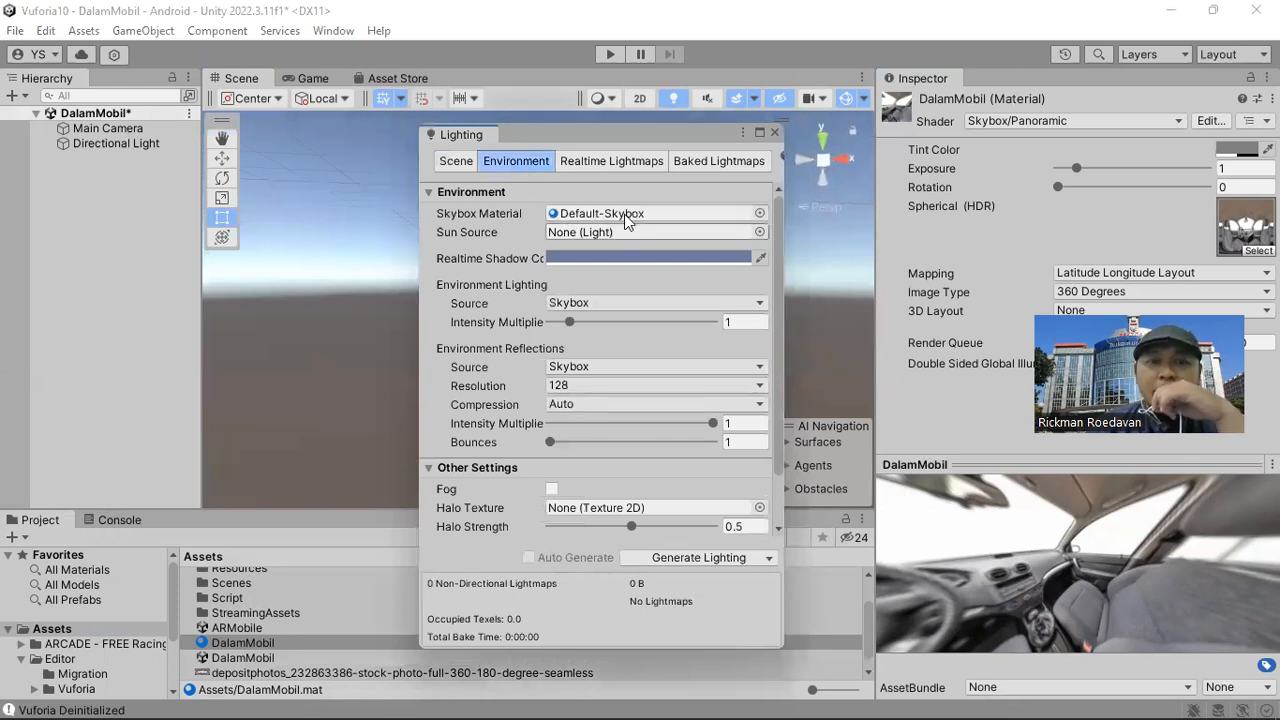
pyautogui.moveTo(265, 643); pyautogui.dragTo(636, 222)
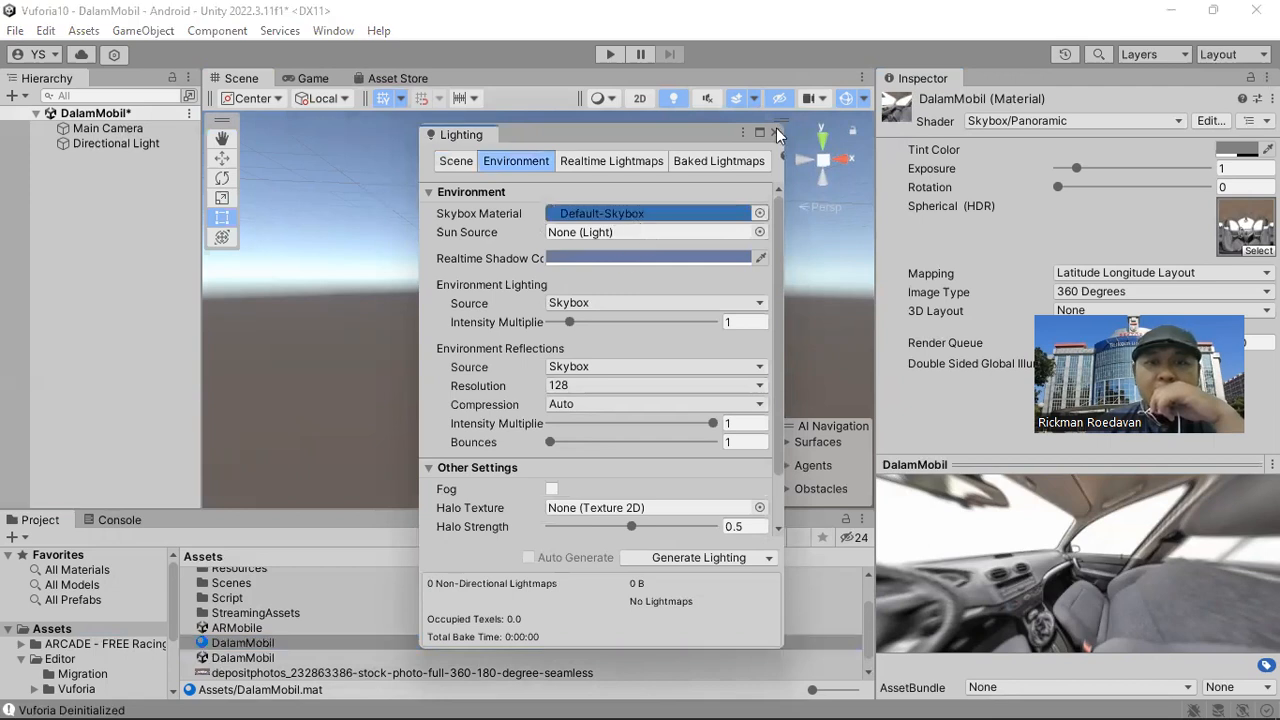
pyautogui.click(774, 132)
# Look around the car interior skybox in the scene and inspect the resolution of the depositphotos panorama texture.
pyautogui.click(589, 302)
pyautogui.moveTo(589, 302); pyautogui.dragTo(787, 329, button='right')
pyautogui.moveTo(429, 320); pyautogui.dragTo(457, 354, button='right')
pyautogui.moveTo(614, 335); pyautogui.dragTo(623, 300, button='right')
pyautogui.moveTo(426, 318); pyautogui.dragTo(270, 312, button='right')
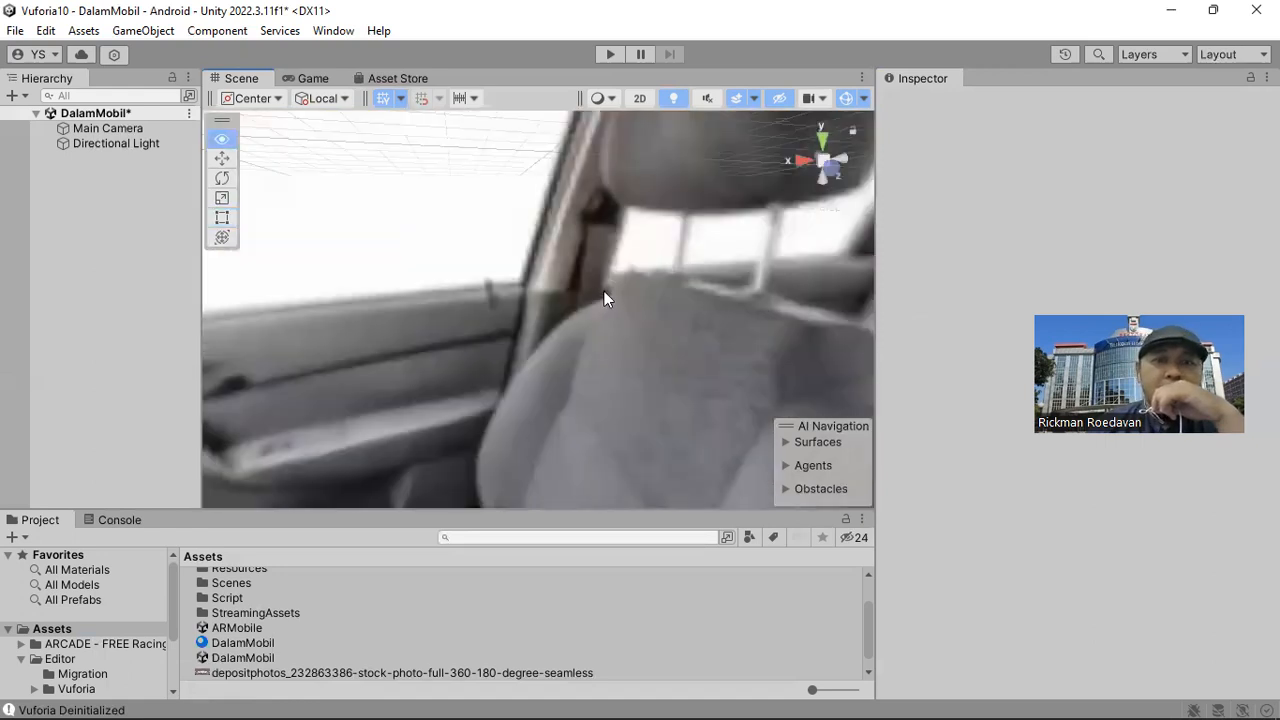
pyautogui.moveTo(377, 326); pyautogui.dragTo(556, 340, button='right')
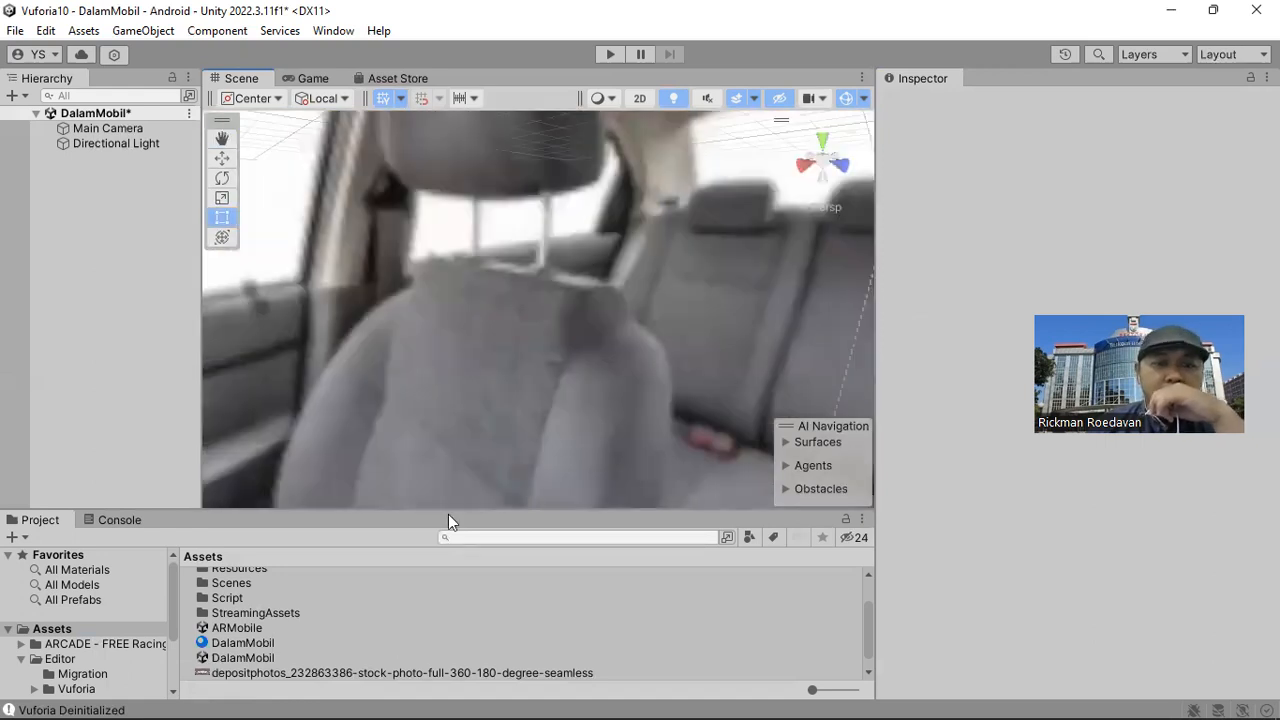
pyautogui.click(382, 669)
pyautogui.click(385, 673)
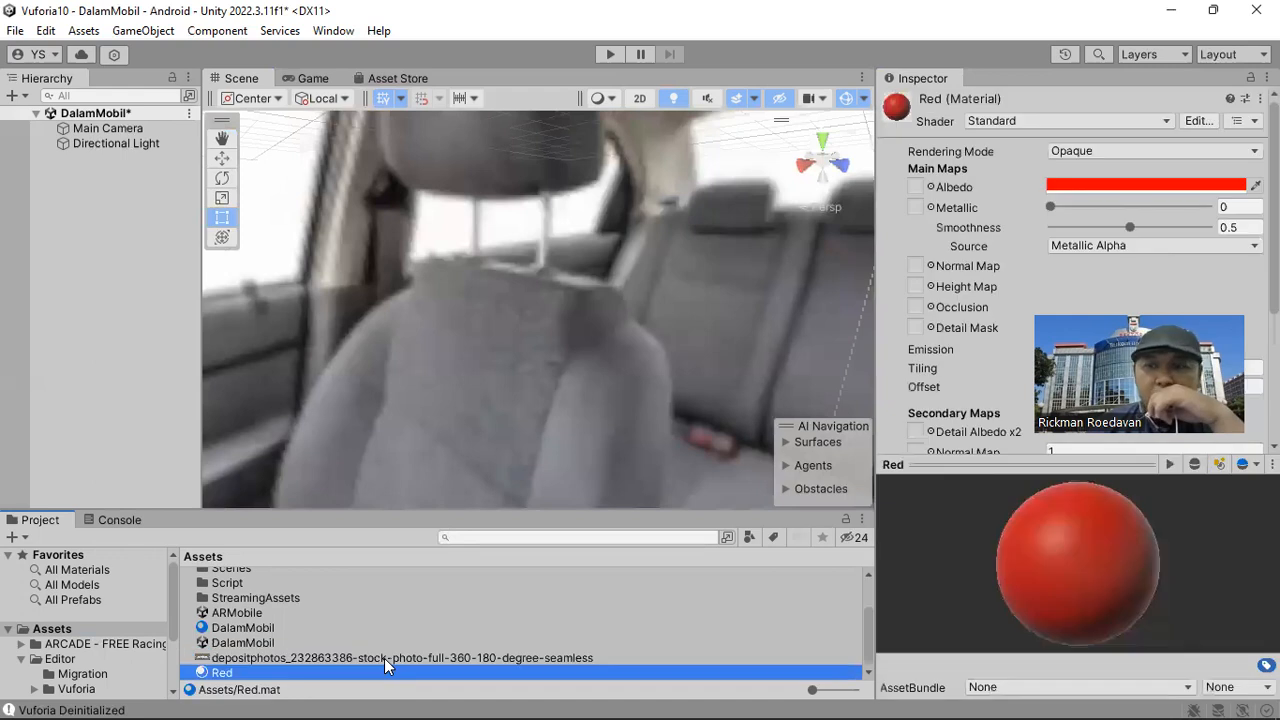
pyautogui.click(384, 658)
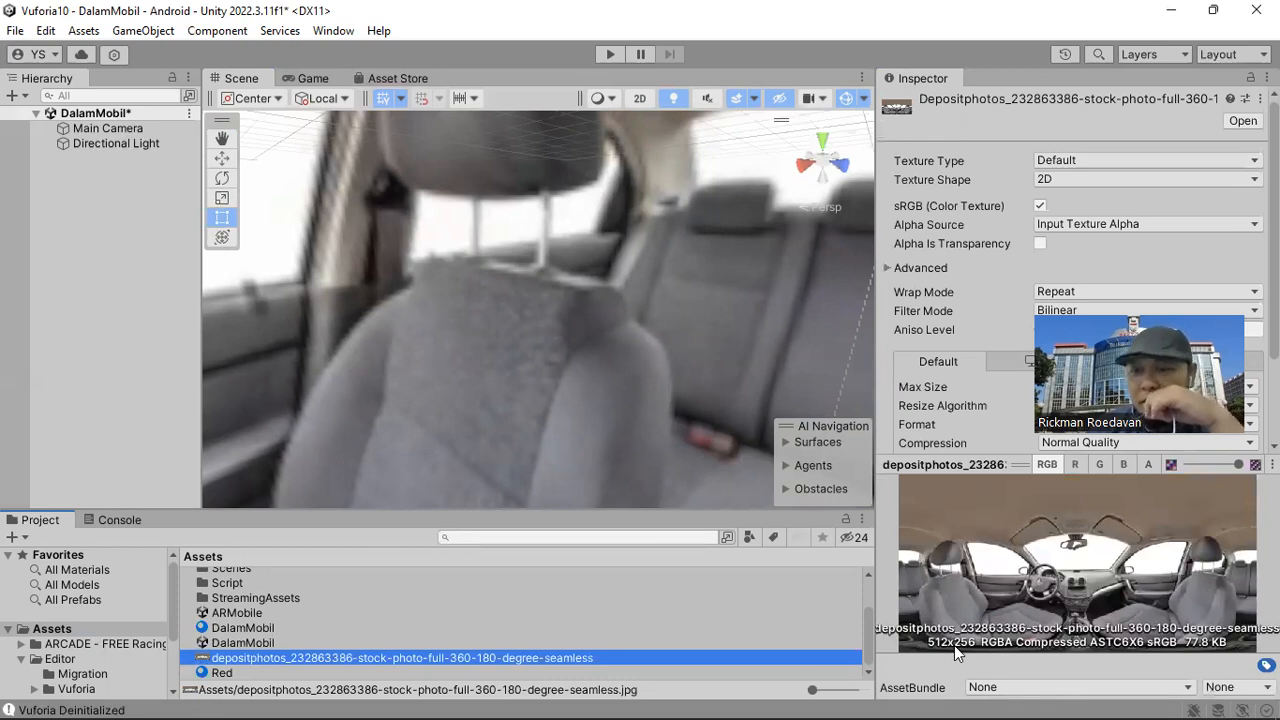
pyautogui.moveTo(470, 280); pyautogui.dragTo(633, 345, button='right')
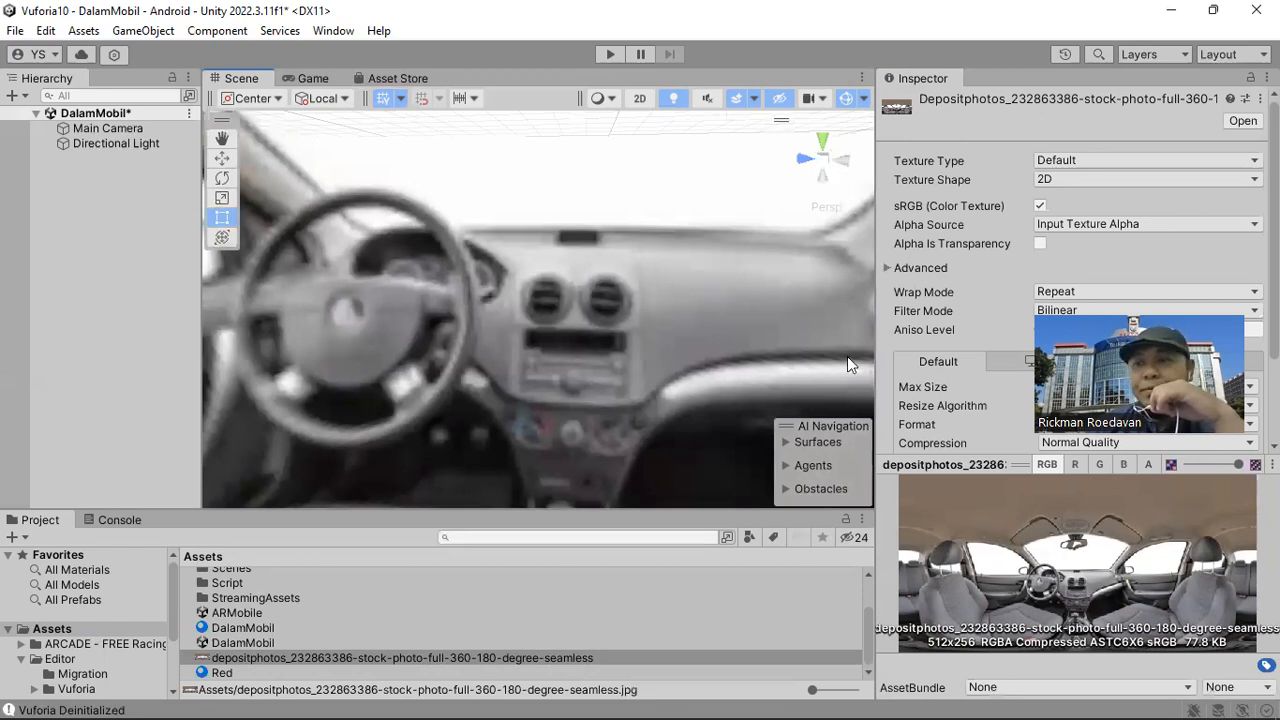
pyautogui.moveTo(615, 347)
pyautogui.mouseDown(button='right')
pyautogui.moveTo(487, 305)
pyautogui.moveTo(630, 338)
pyautogui.moveTo(647, 309)
pyautogui.moveTo(700, 318)
pyautogui.moveTo(559, 291)
pyautogui.moveTo(623, 323)
pyautogui.mouseUp(button='right')
pyautogui.moveTo(543, 363)
pyautogui.mouseDown(button='right')
pyautogui.moveTo(634, 326)
pyautogui.moveTo(570, 334)
pyautogui.mouseUp(button='right')
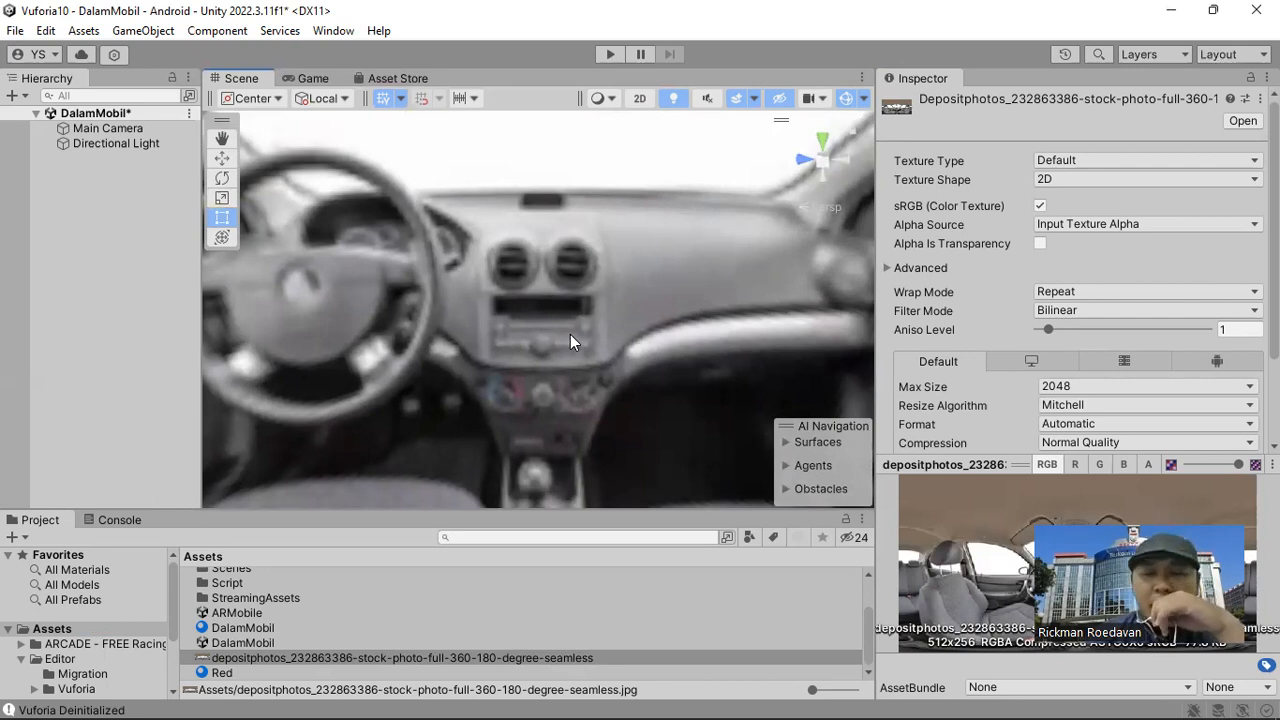
# Switch to the Zetcil 101 document in the browser and copy the complete TouchLook code from section 4.2 Touch Look.
pyautogui.moveTo(679, 712)
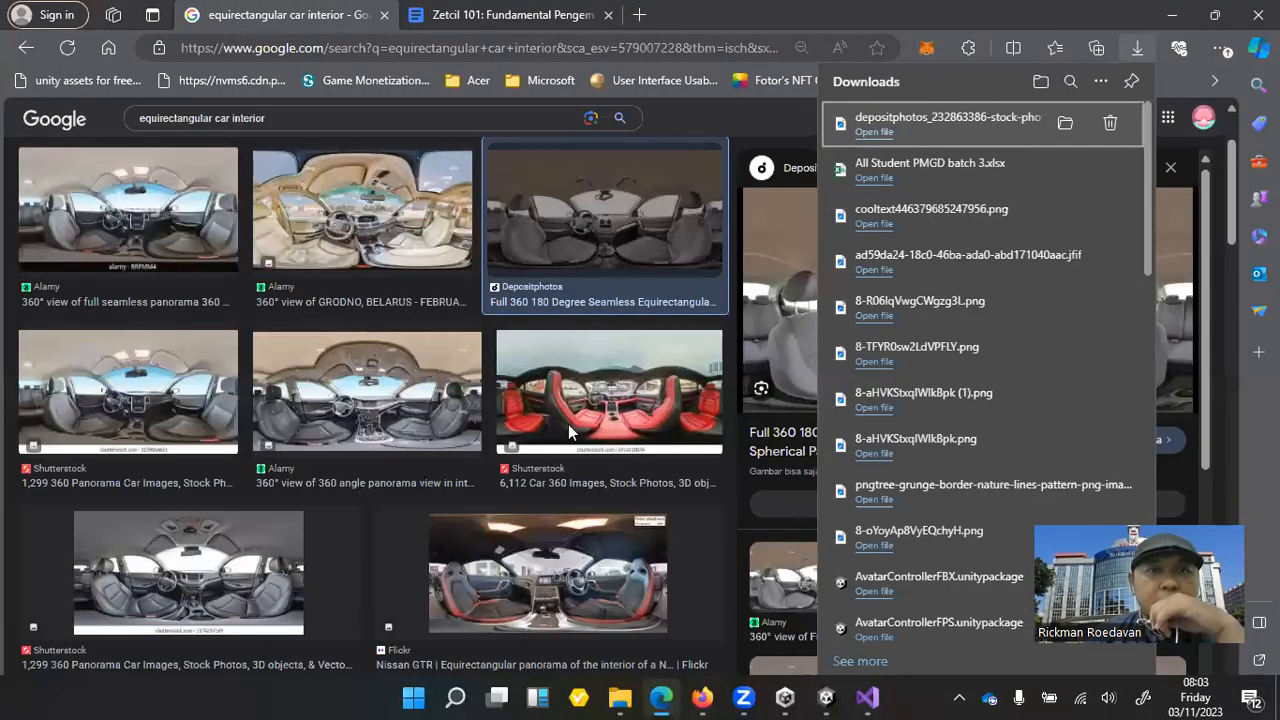
pyautogui.hotkey('ctrl', 'Tab')
pyautogui.click(367, 492)
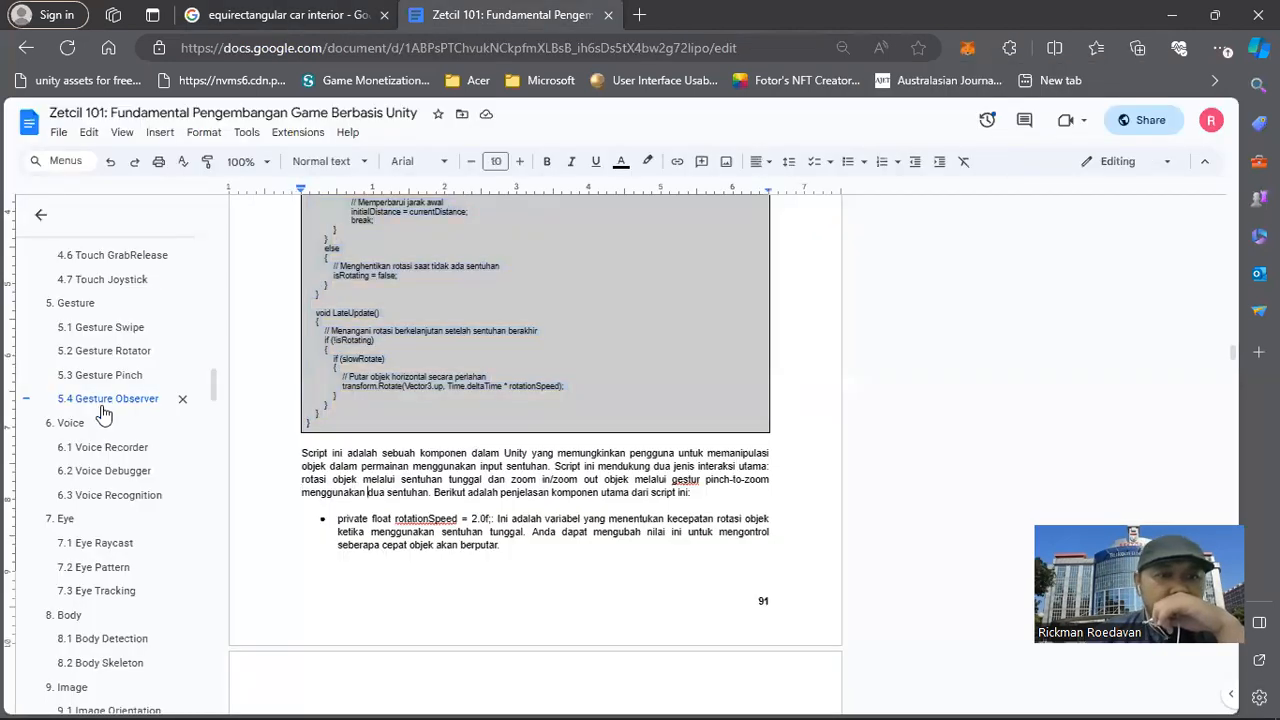
pyautogui.scroll(2, 104, 414)
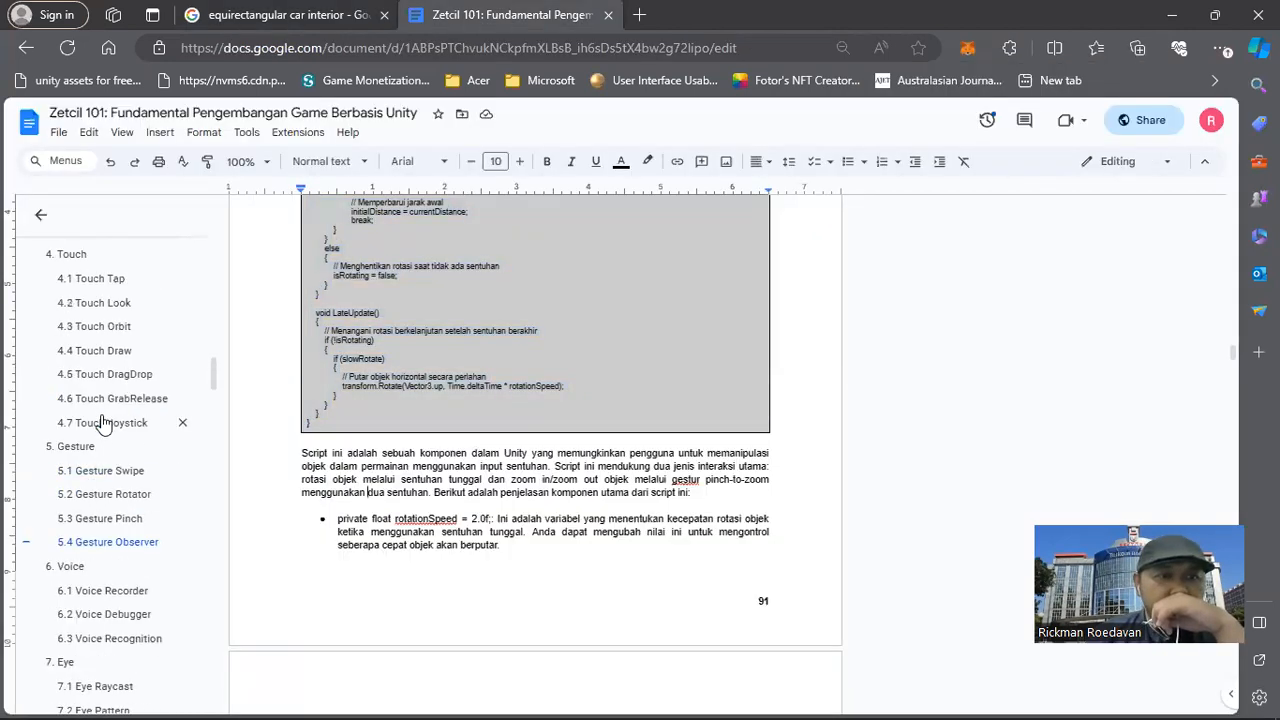
pyautogui.click(103, 310)
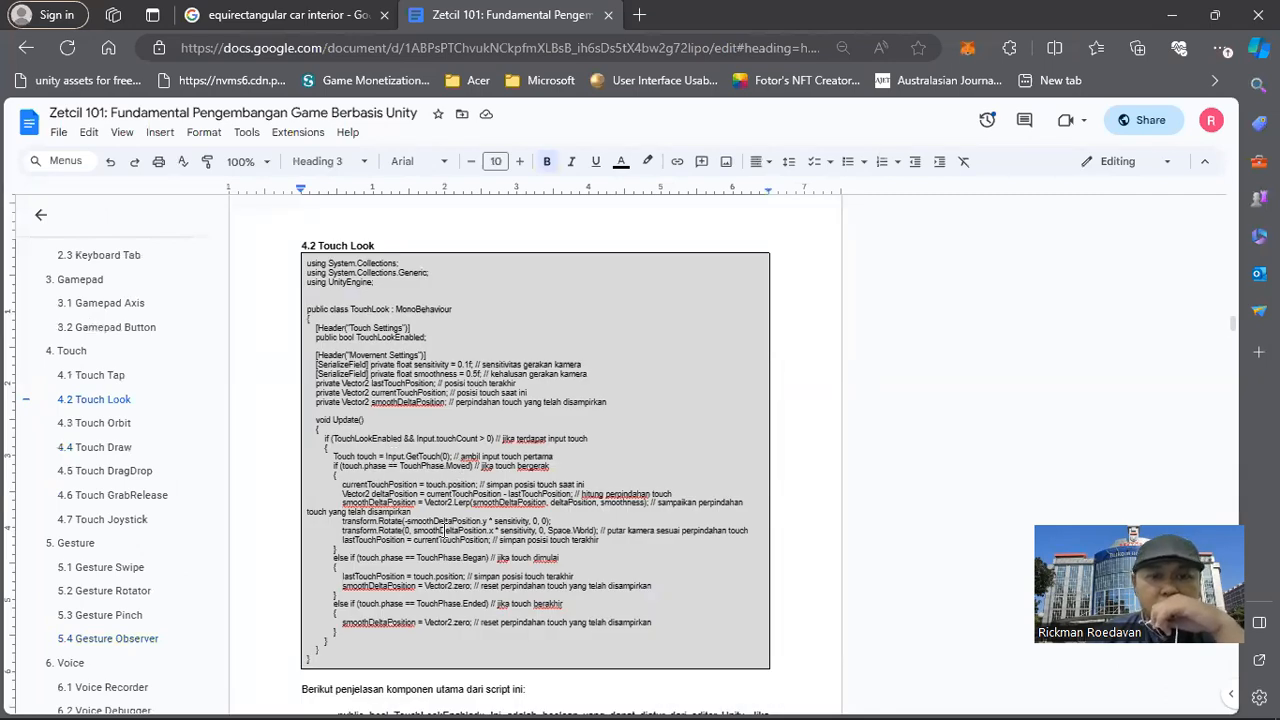
pyautogui.doubleClick(371, 309)
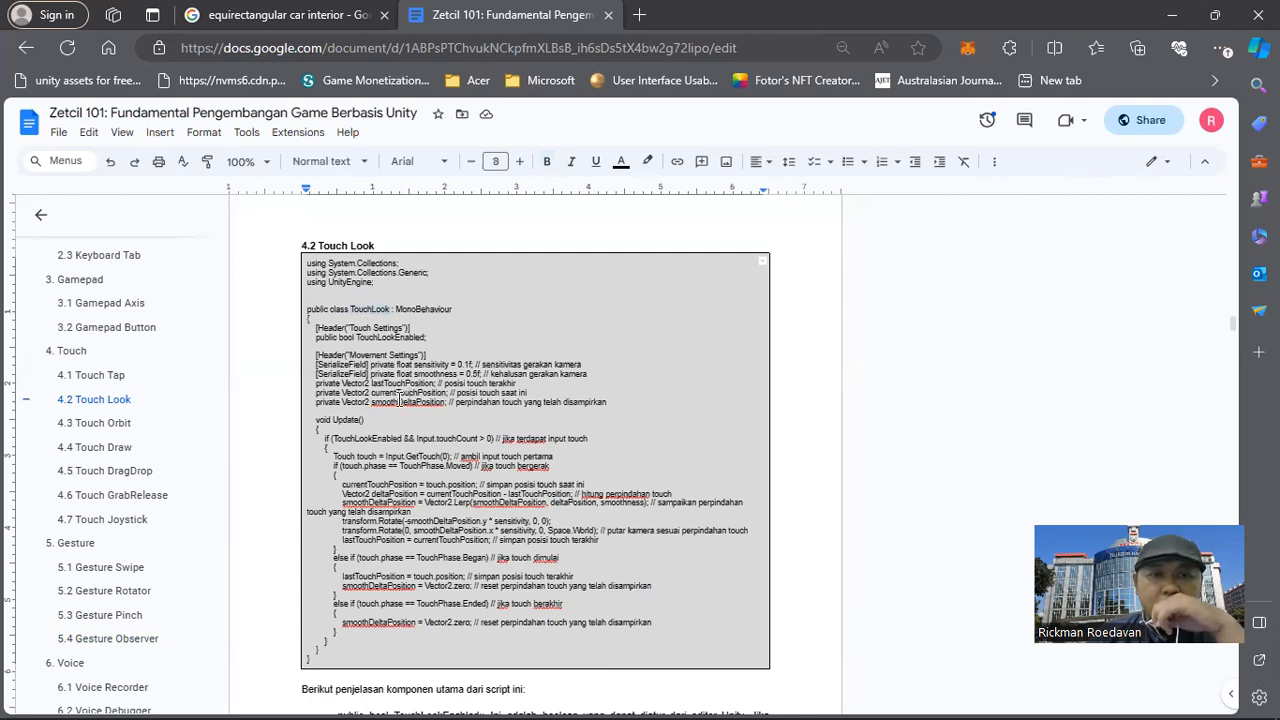
pyautogui.moveTo(329, 661); pyautogui.dragTo(350, 265)
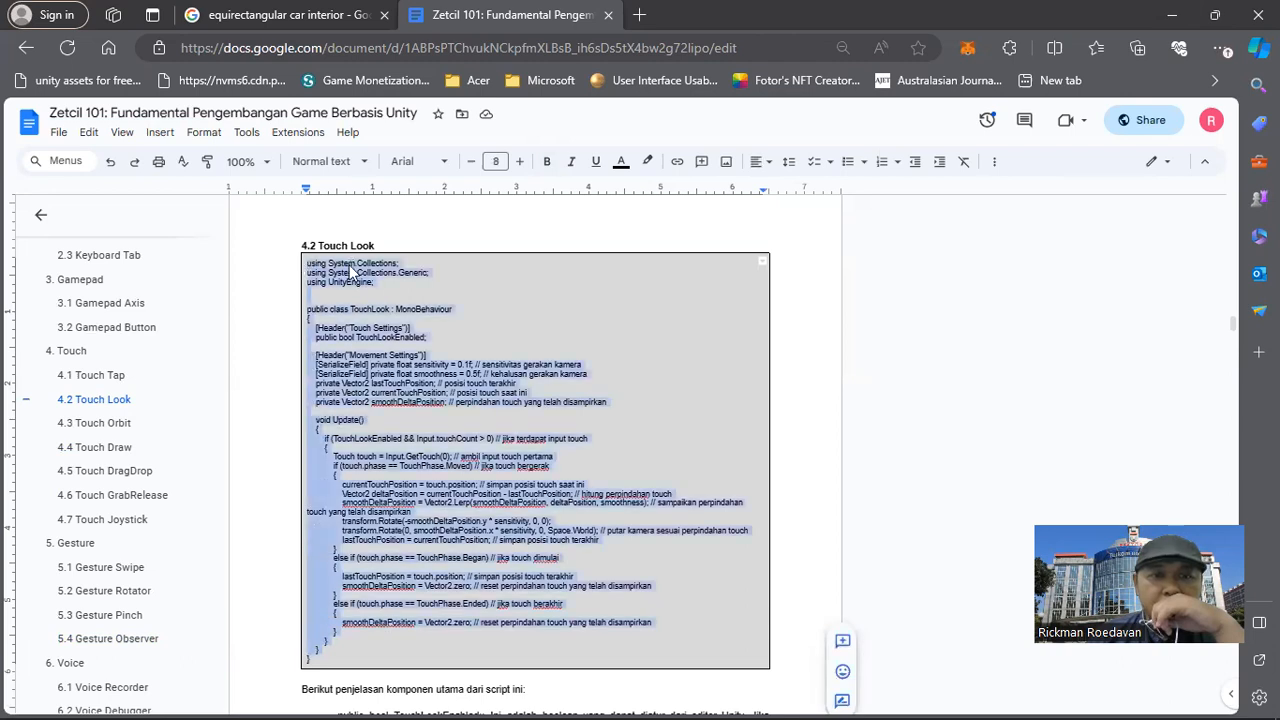
pyautogui.rightClick(350, 266)
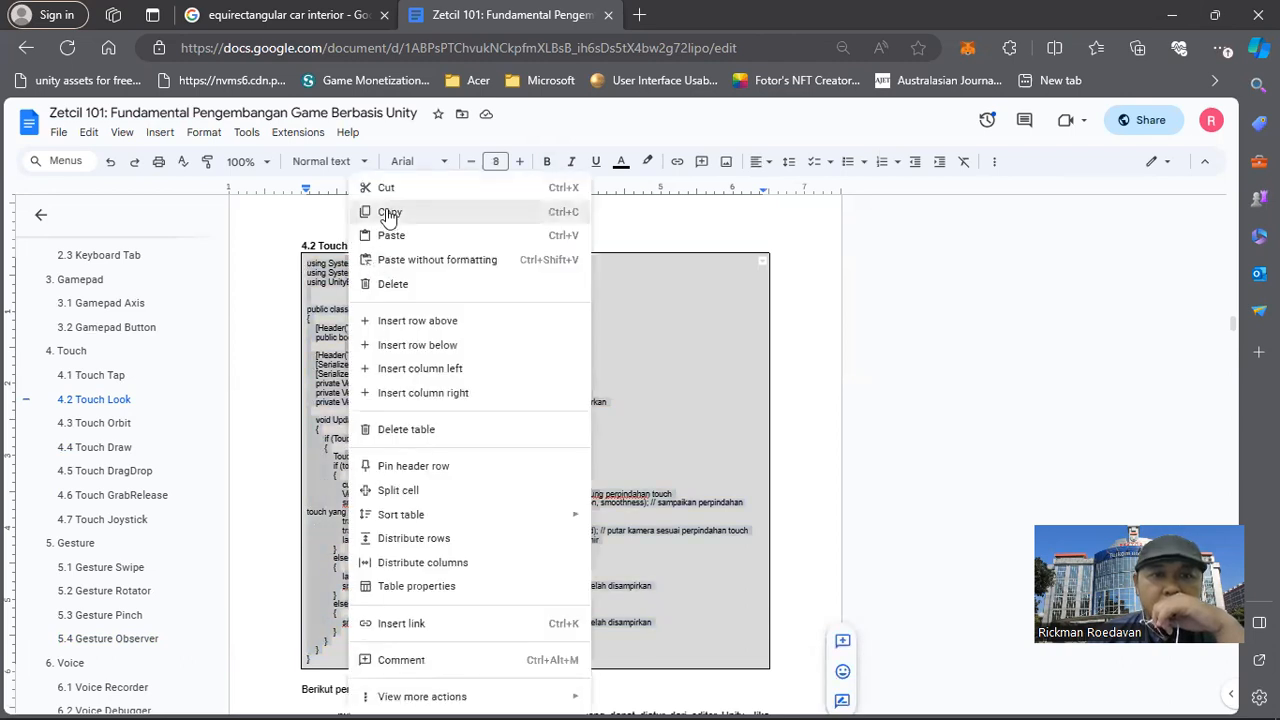
pyautogui.click(389, 213)
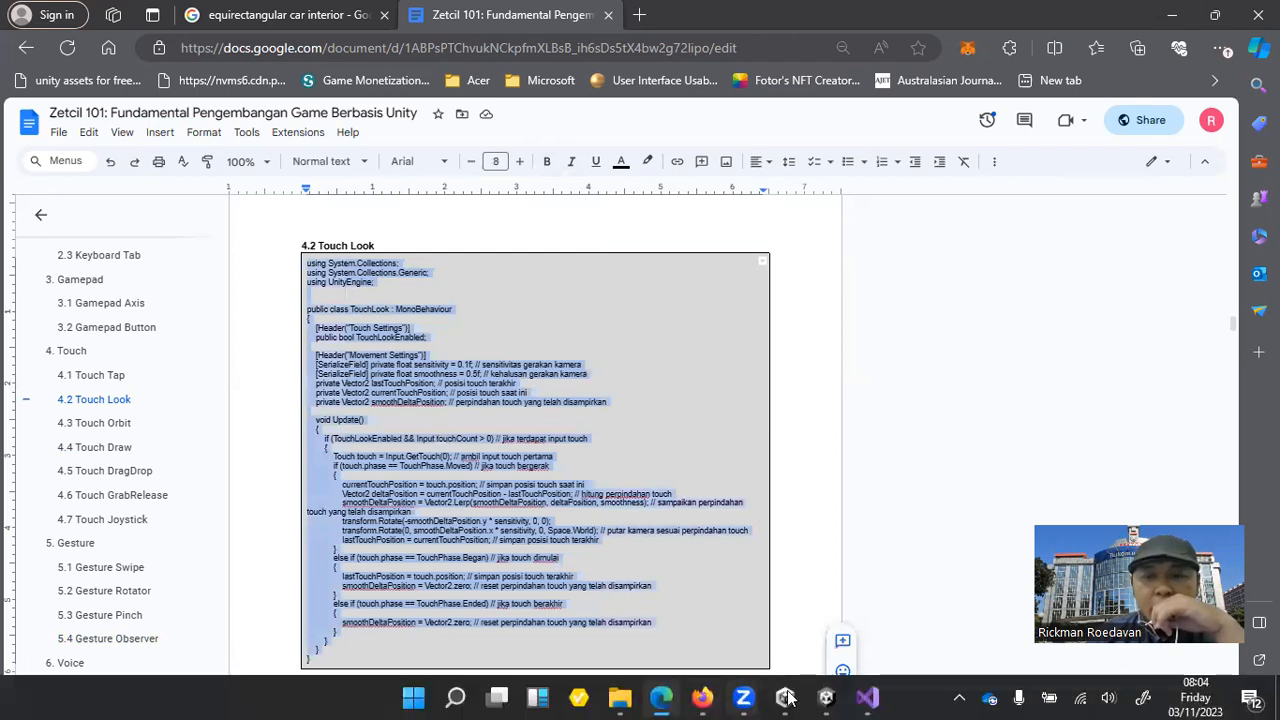
# Switch back to Unity and create a C# script named TouchLook in the Assets/Script folder.
pyautogui.click(786, 697)
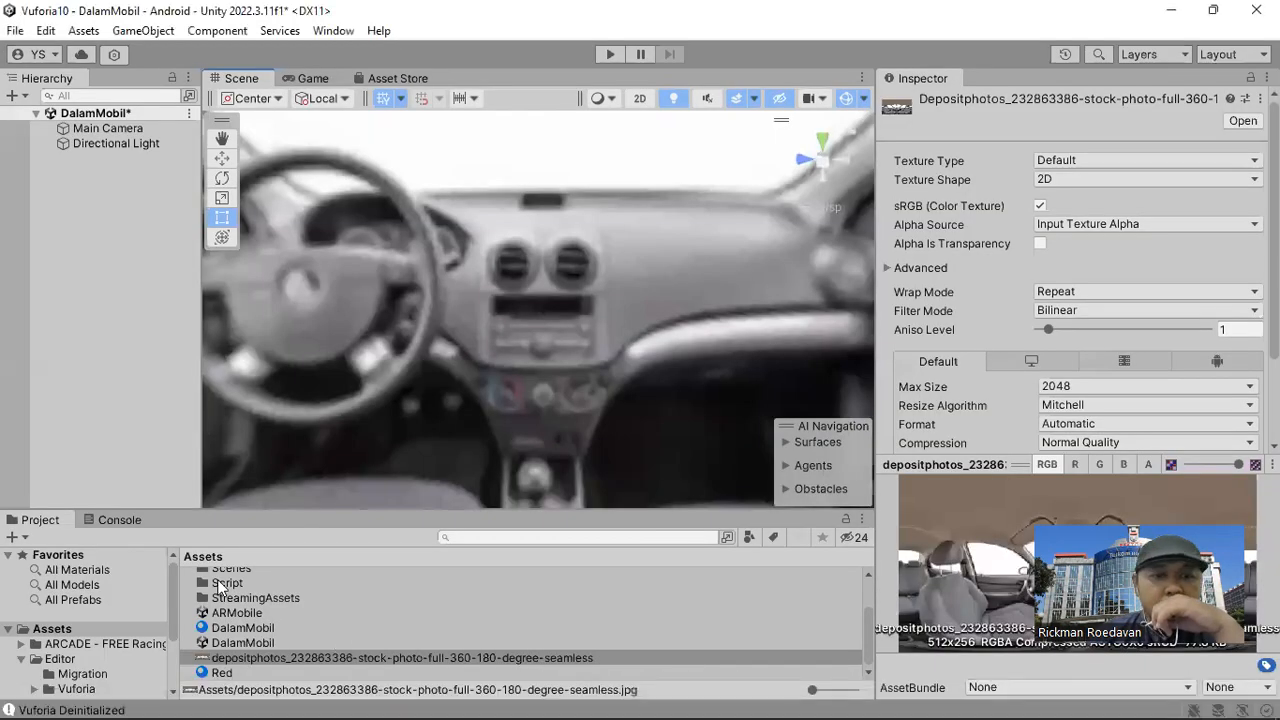
pyautogui.doubleClick(224, 584)
pyautogui.rightClick(287, 630)
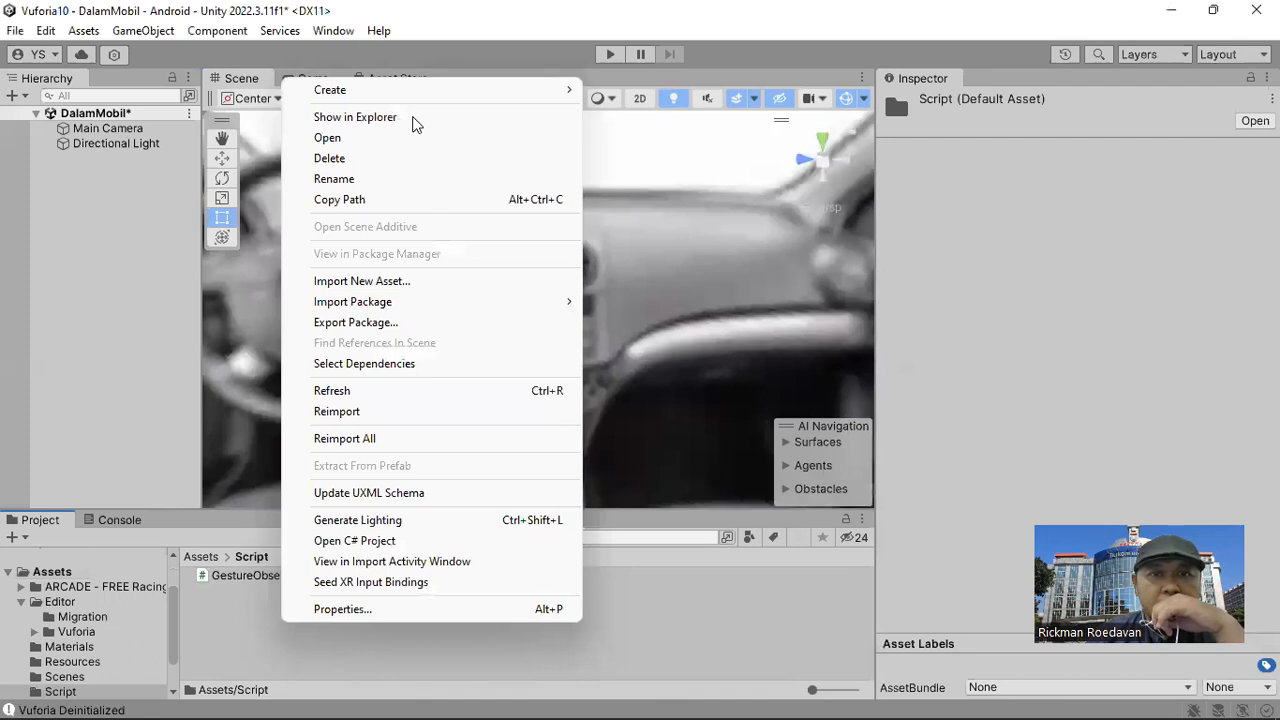
pyautogui.moveTo(450, 89)
pyautogui.click(645, 60)
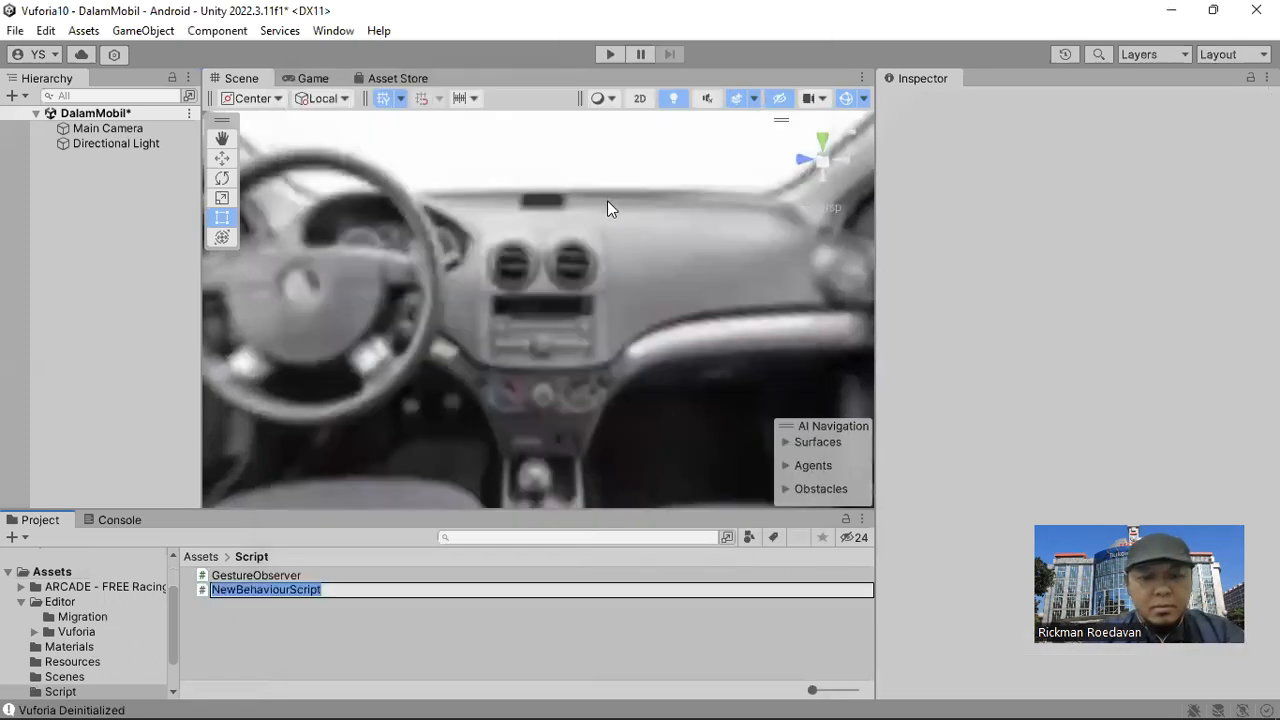
pyautogui.write('To')
pyautogui.write('uchS')
pyautogui.write('Loo')
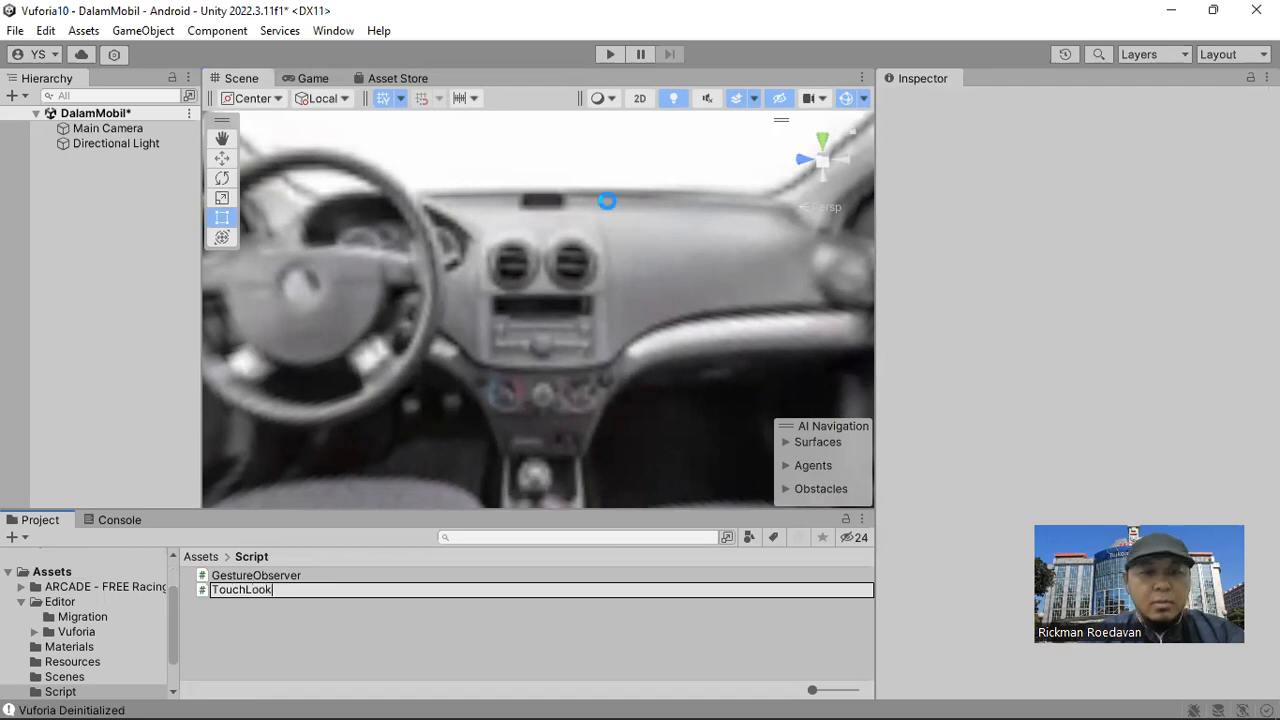
pyautogui.write('k')
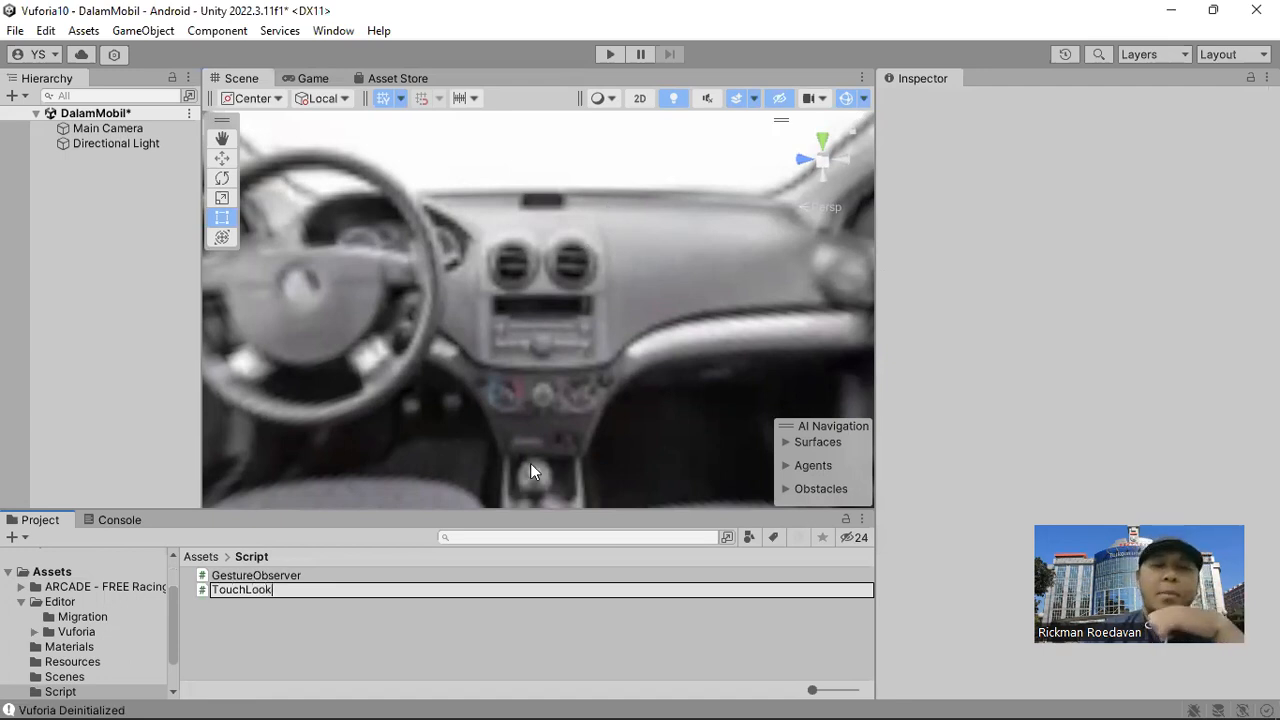
pyautogui.press('Return')
pyautogui.click(236, 612)
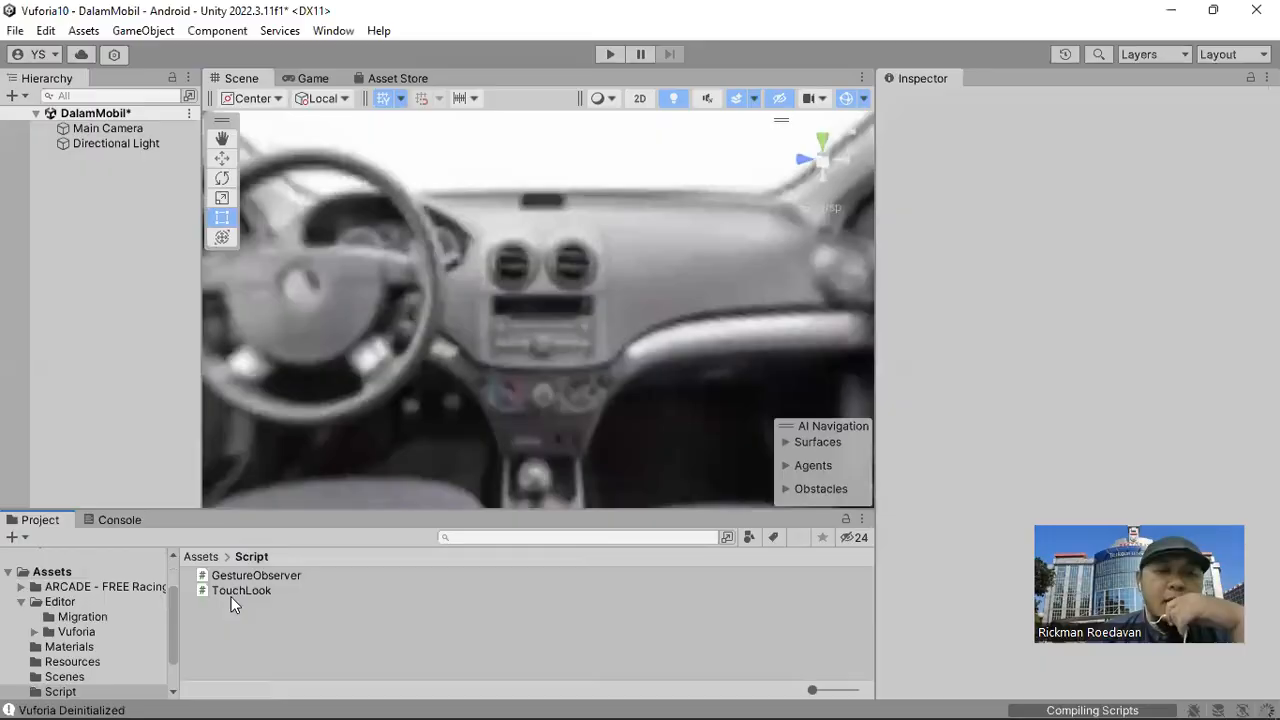
# Open the TouchLook script in Visual Studio, replace all its code with the copied TouchLook code and save it.
pyautogui.doubleClick(236, 591)
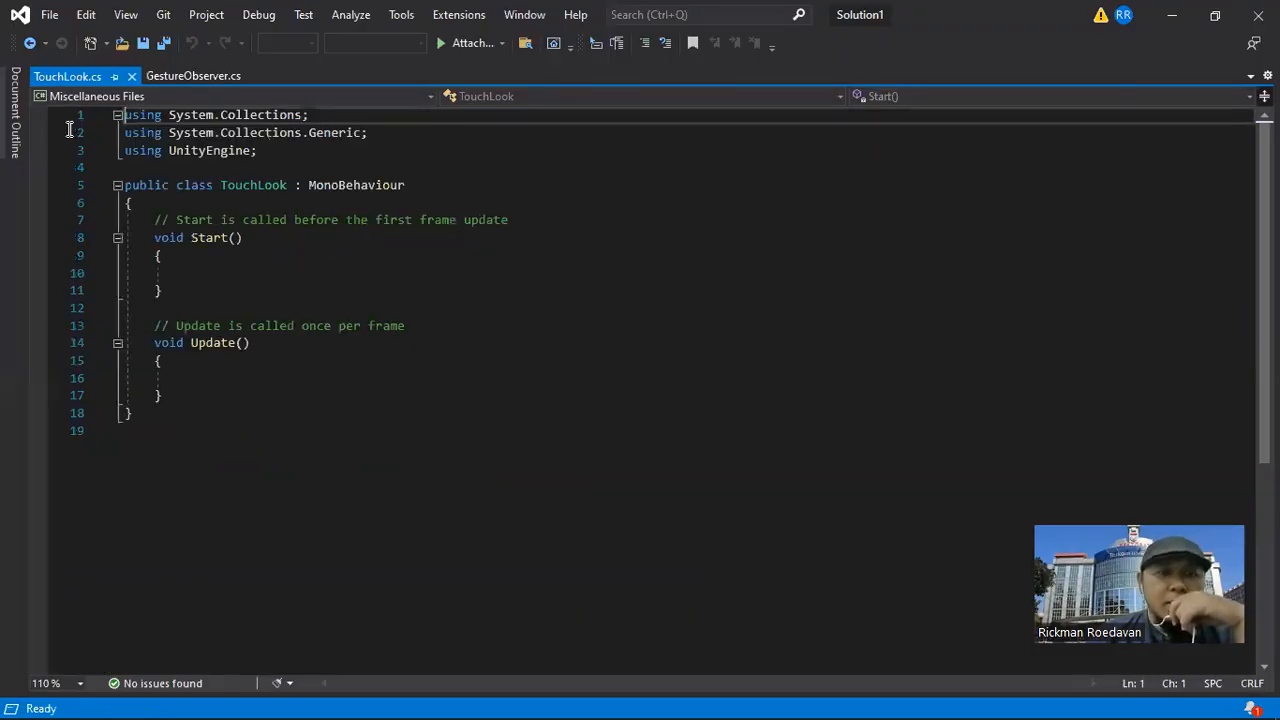
pyautogui.moveTo(134, 430); pyautogui.dragTo(70, 122)
pyautogui.rightClick(205, 149)
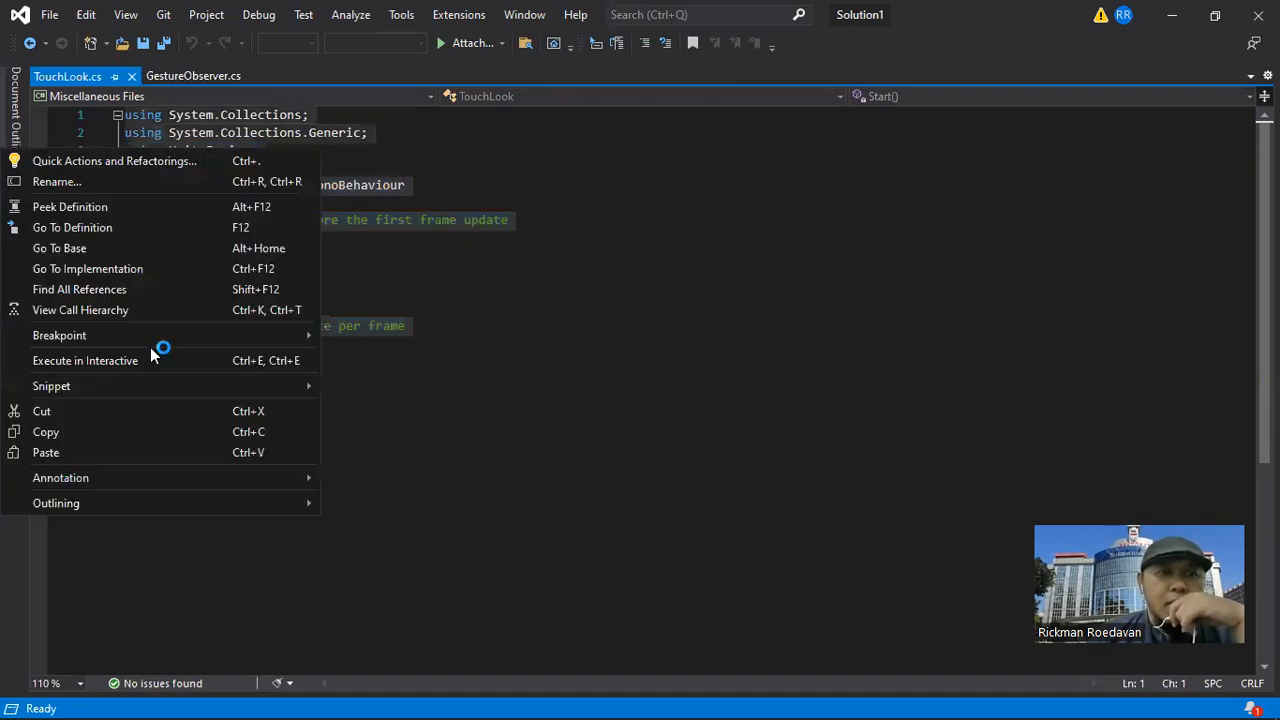
pyautogui.click(134, 452)
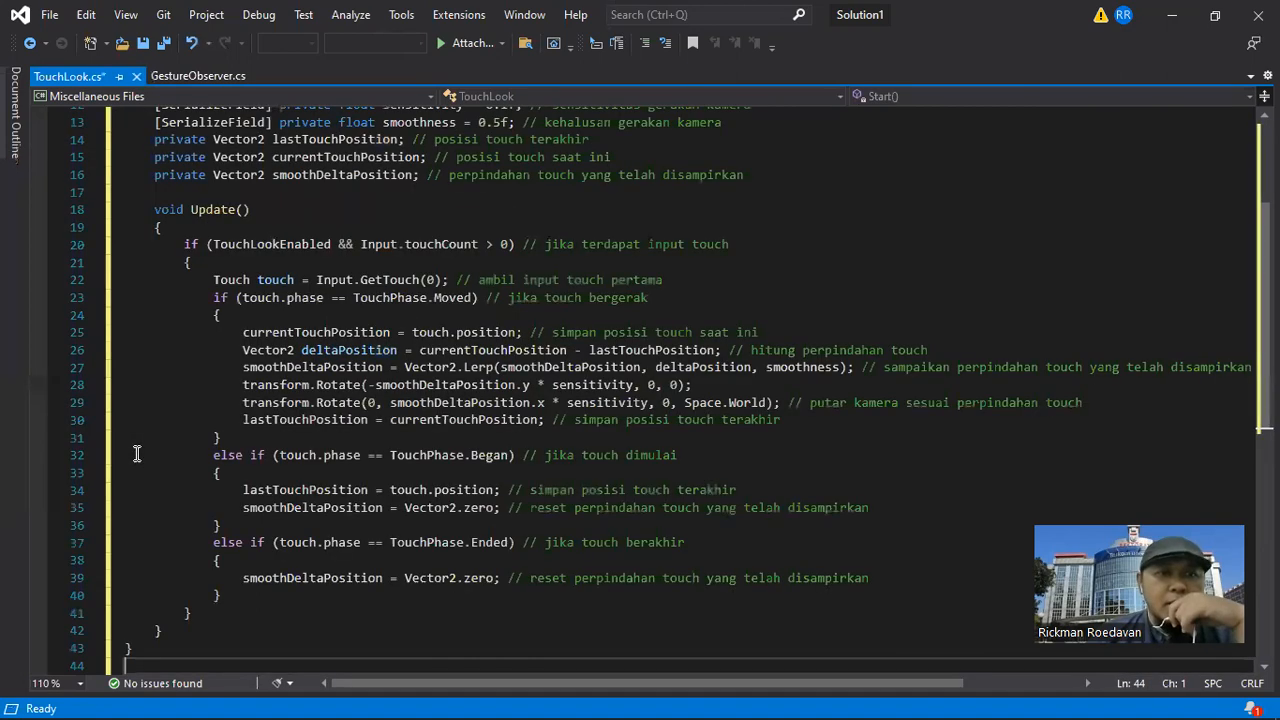
pyautogui.click(49, 15)
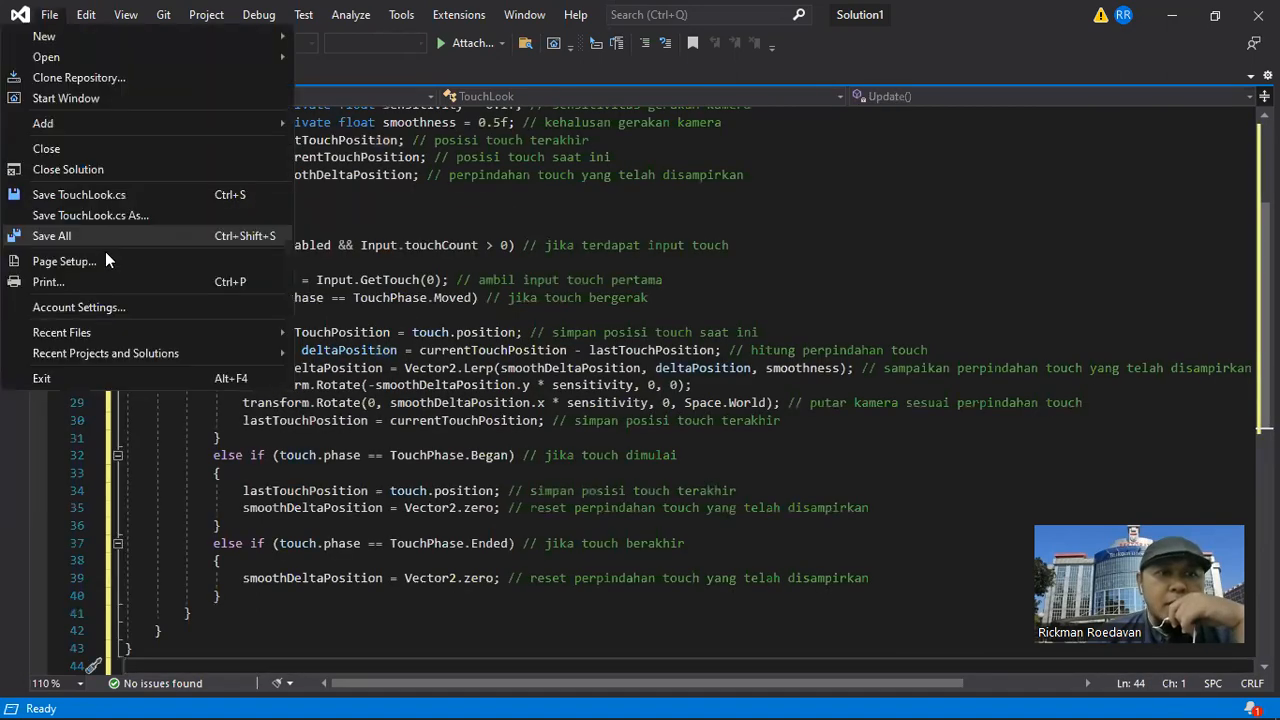
pyautogui.click(97, 196)
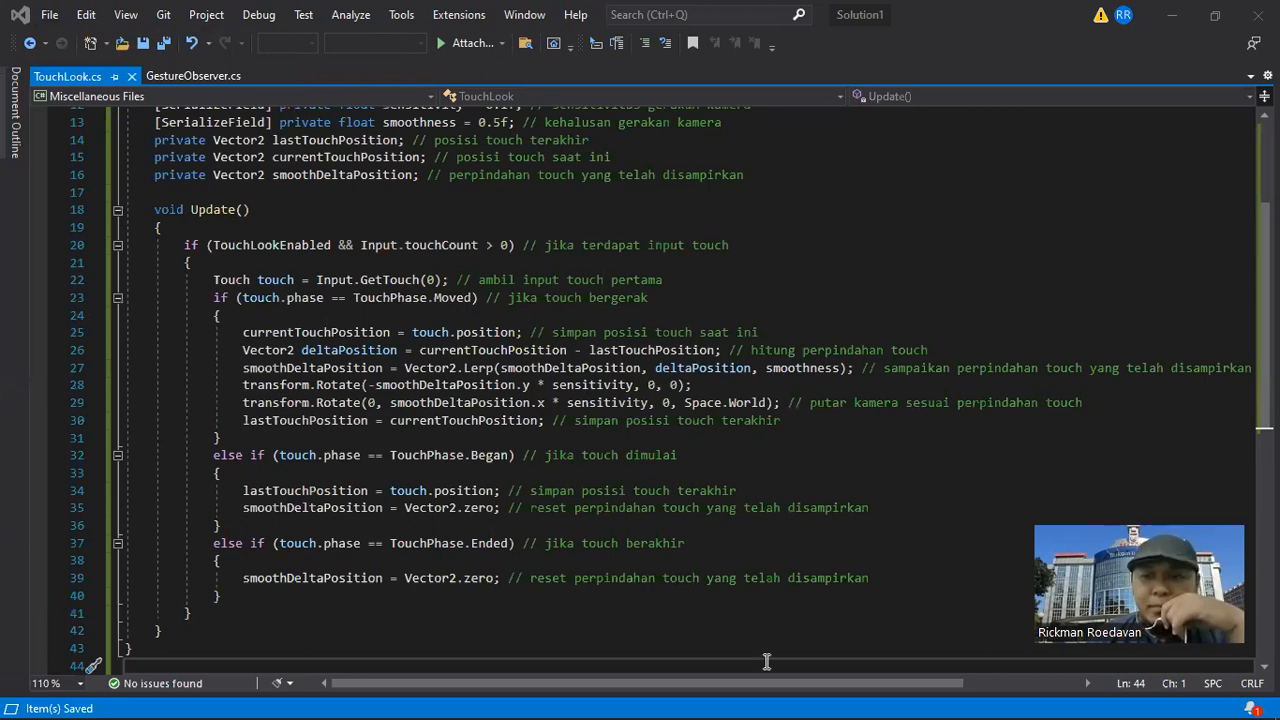
# Return to Unity, narrow the Inspector to enlarge the scene view, and attach the TouchLook script to the Main Camera.
pyautogui.click(826, 697)
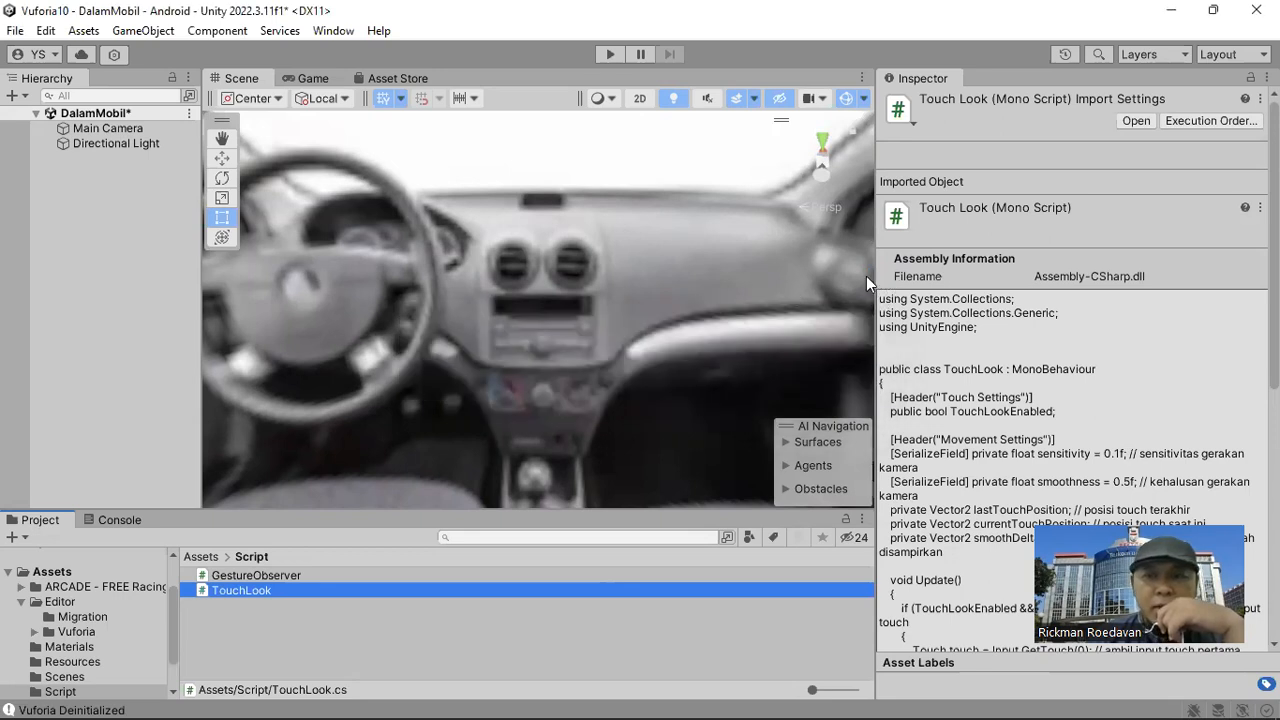
pyautogui.moveTo(876, 272); pyautogui.dragTo(992, 272)
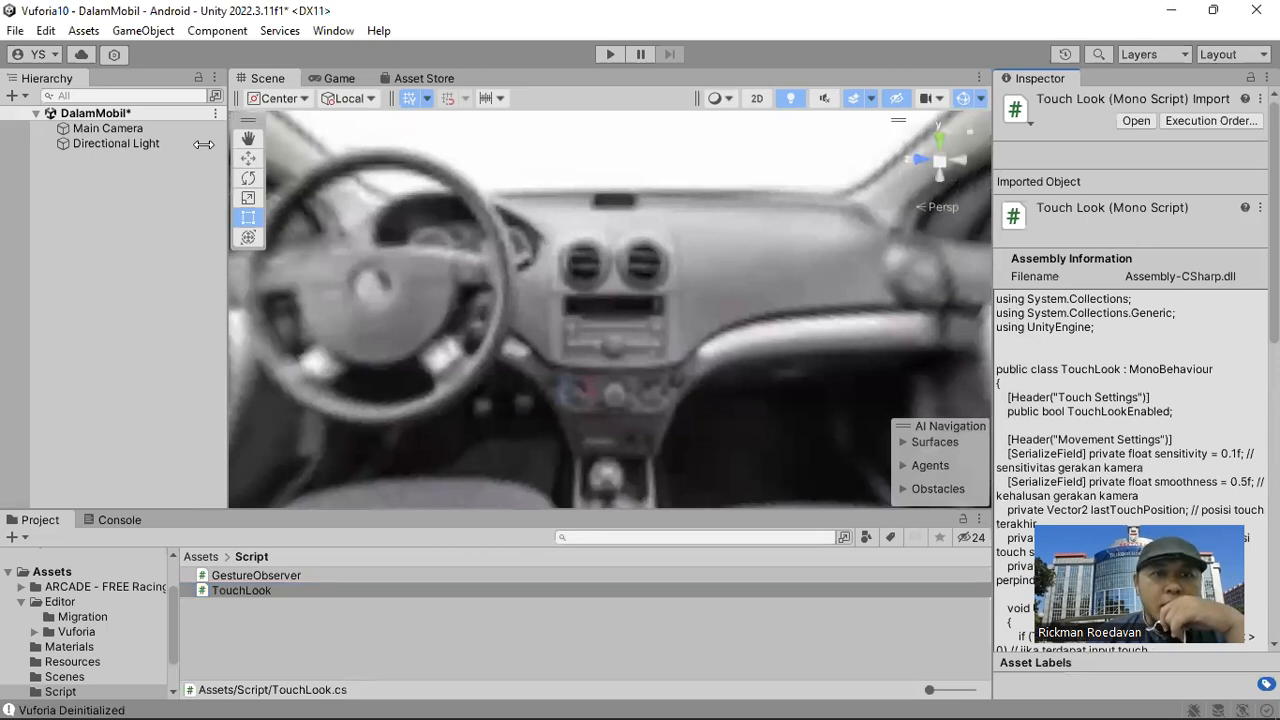
pyautogui.click(152, 129)
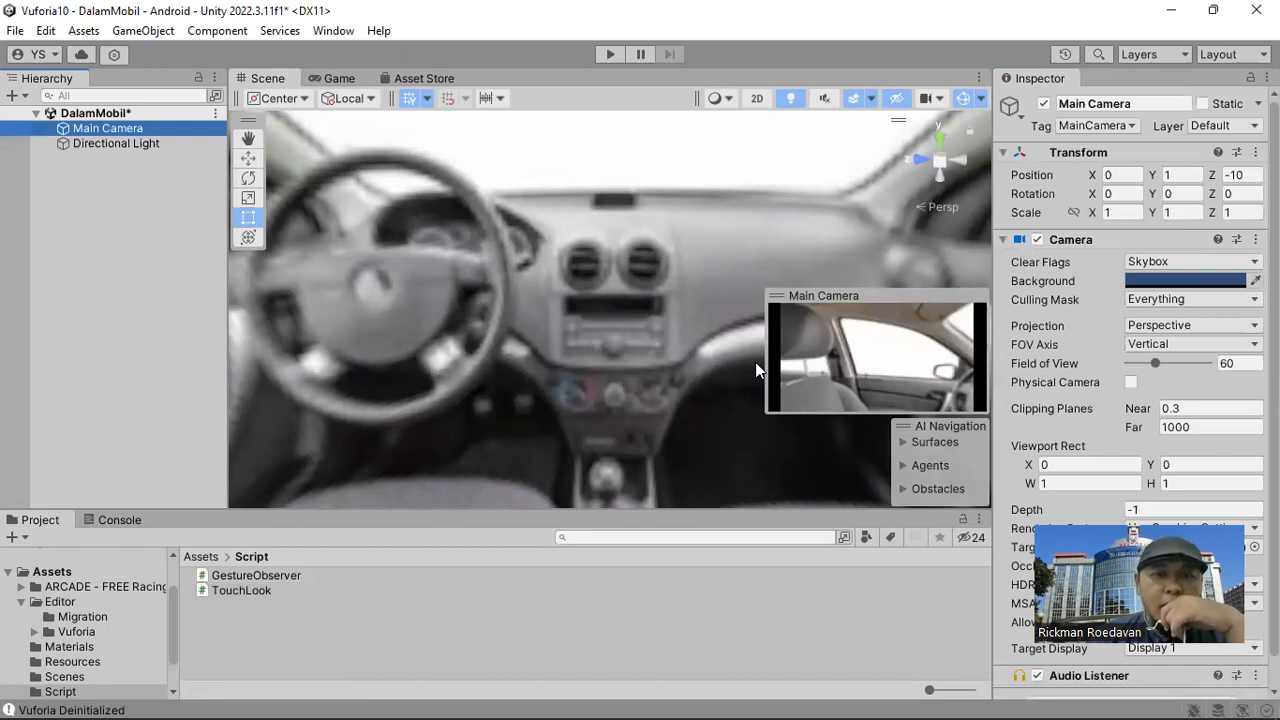
pyautogui.moveTo(259, 593); pyautogui.dragTo(150, 136)
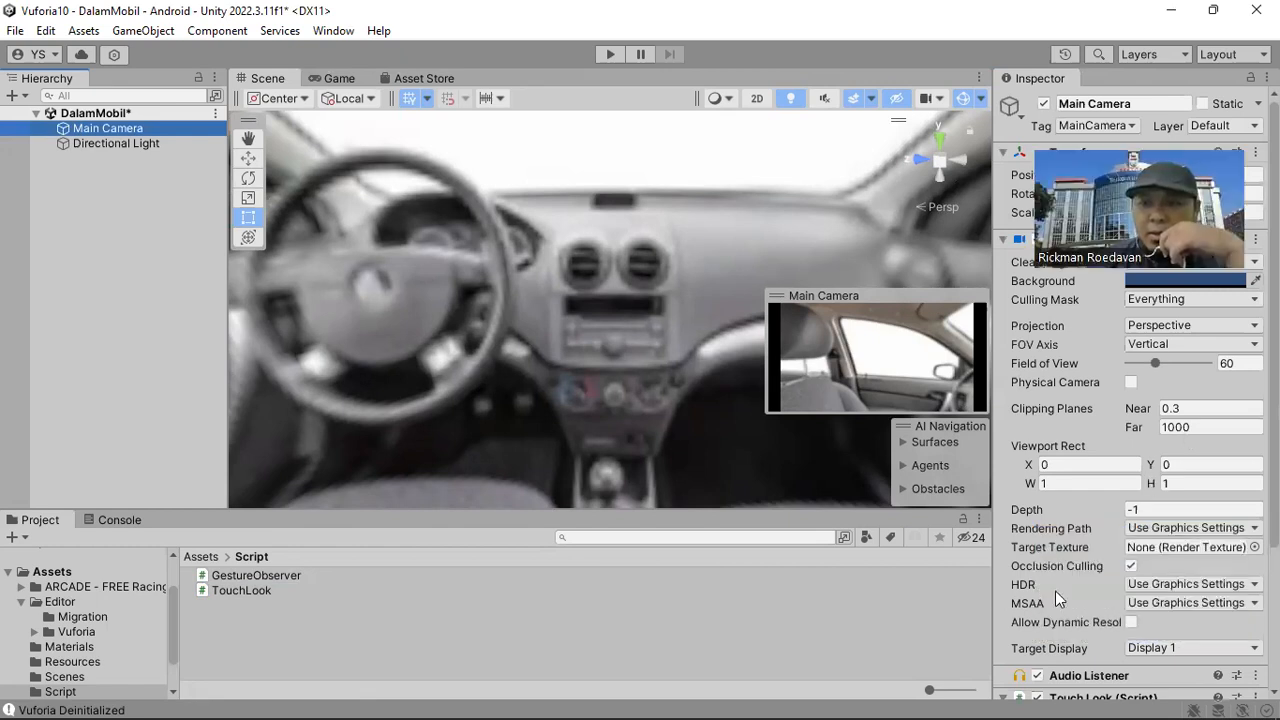
# Enable touch looking in the Main Camera's Touch Look script, then run the scene, check the console, resume the paused playback and stop it.
pyautogui.scroll(-4, 1058, 595)
pyautogui.click(1130, 578)
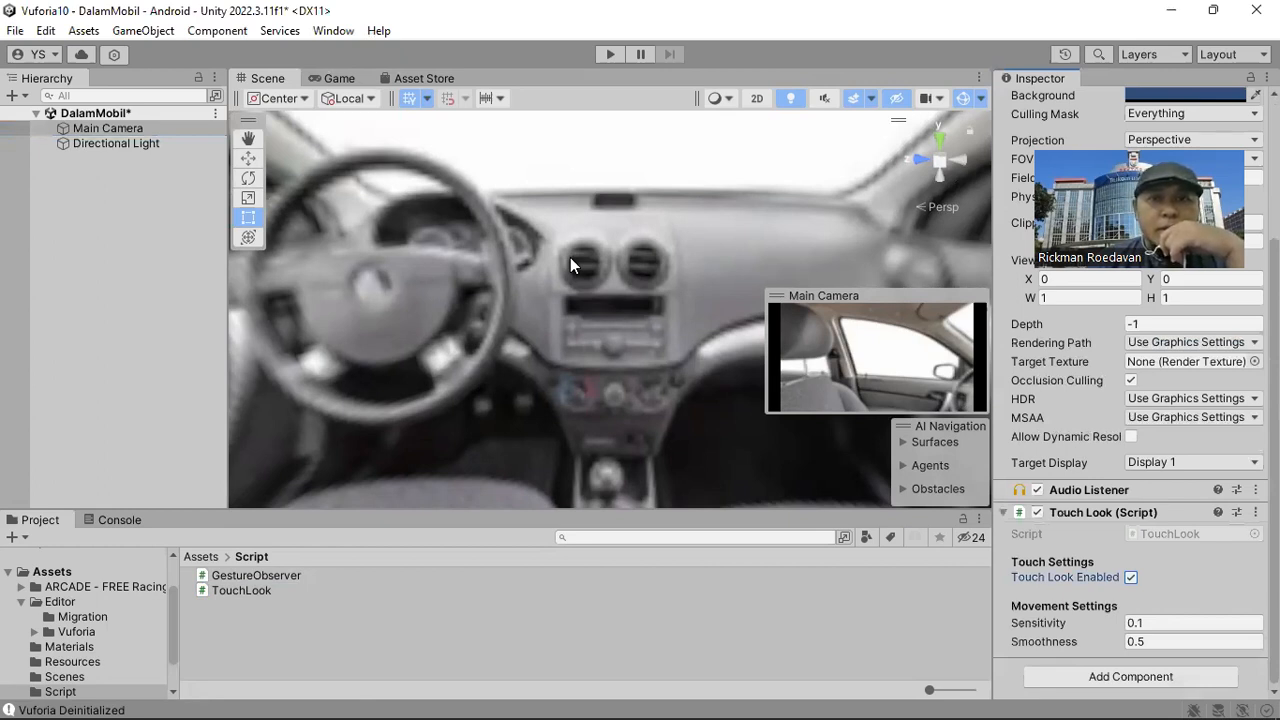
pyautogui.hotkey('ctrl', 'p')
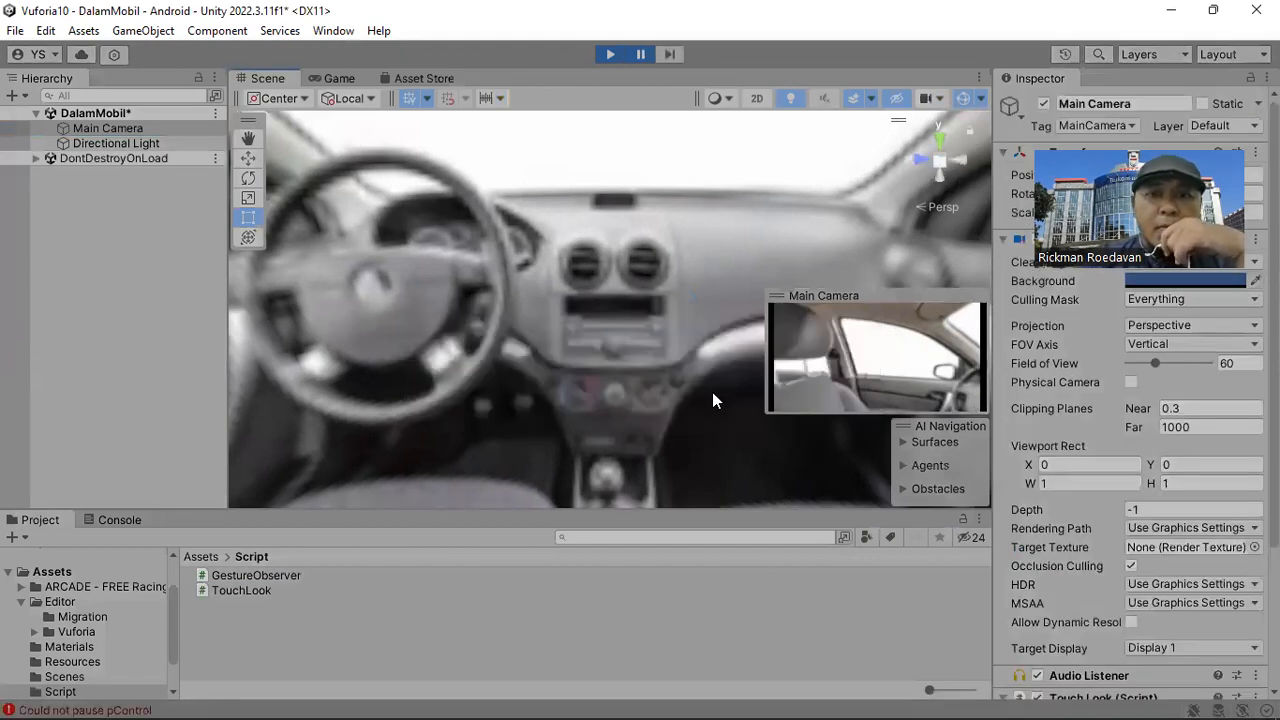
pyautogui.click(131, 519)
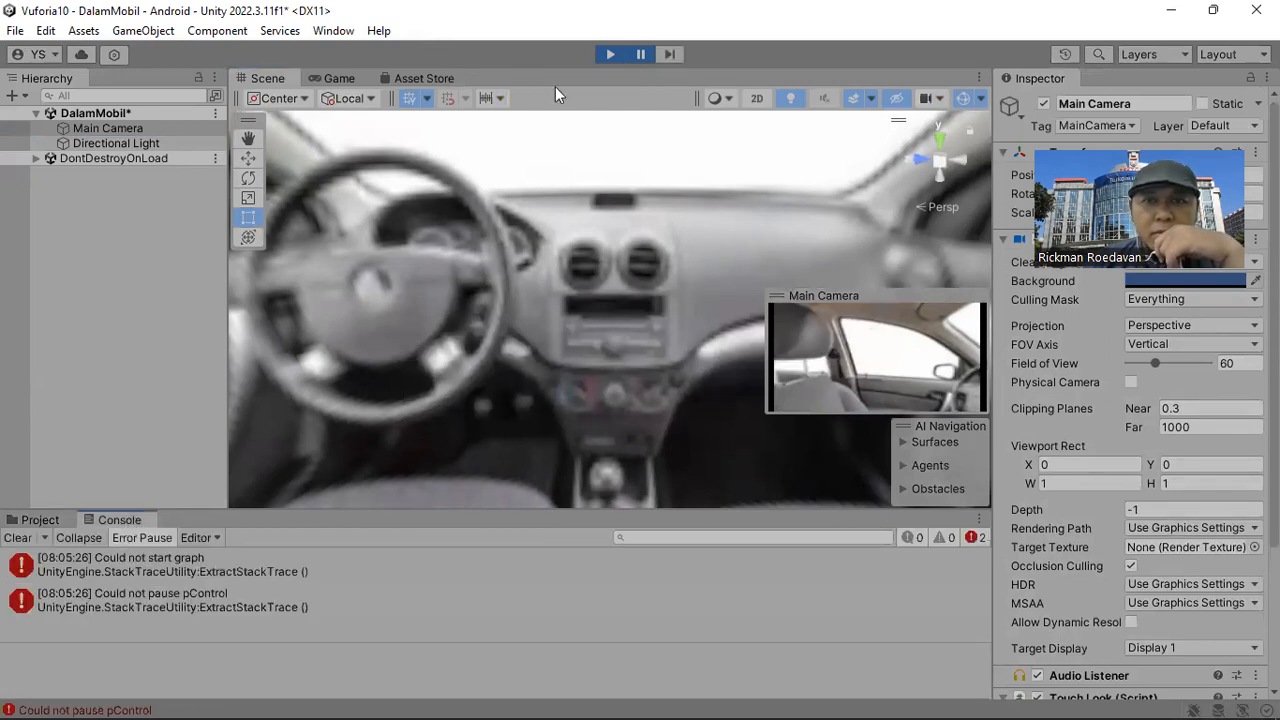
pyautogui.click(641, 55)
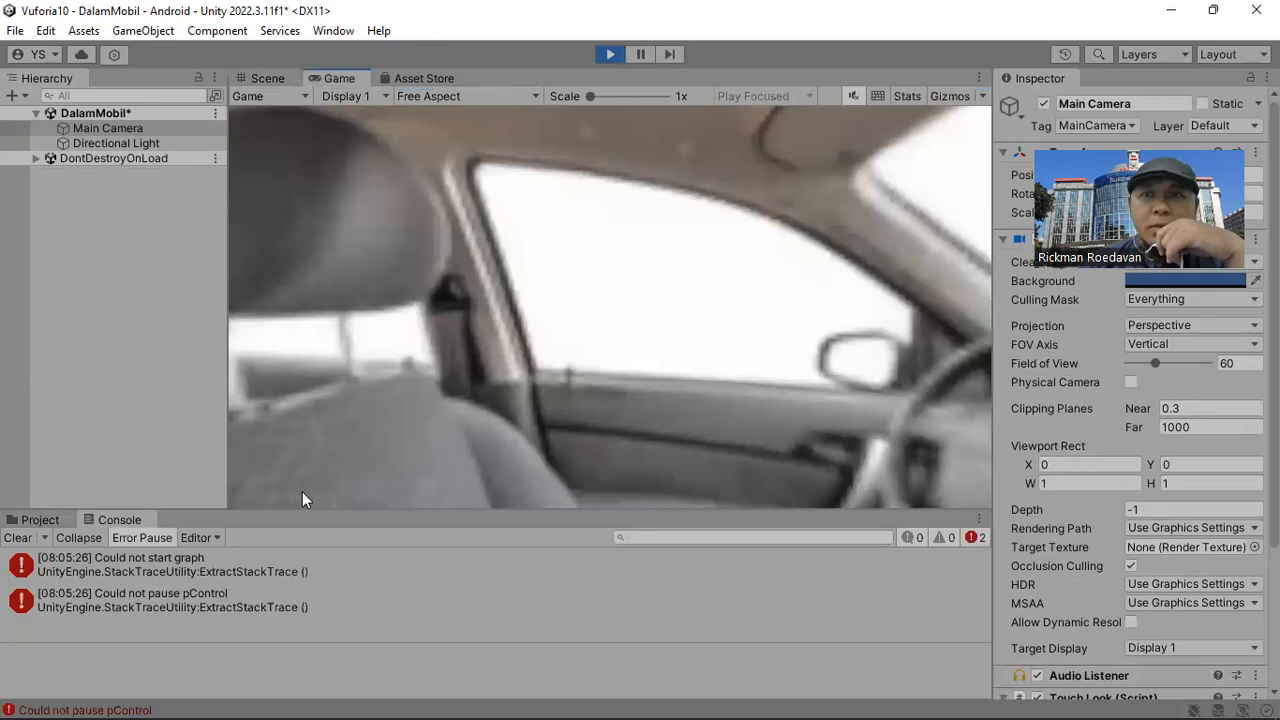
pyautogui.hotkey('ctrl', 'p')
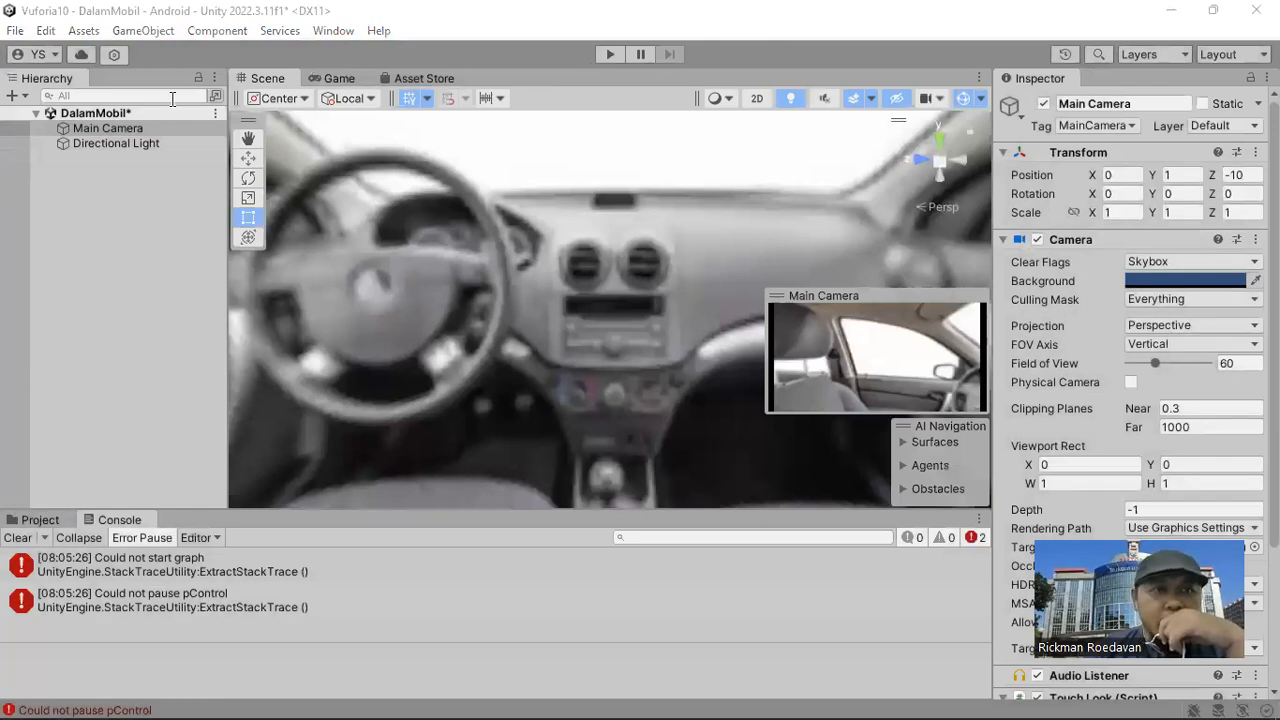
# Clear the console, run the scene again, look around the car interior in several directions and stop it, returning to the project files.
pyautogui.click(18, 537)
pyautogui.click(610, 54)
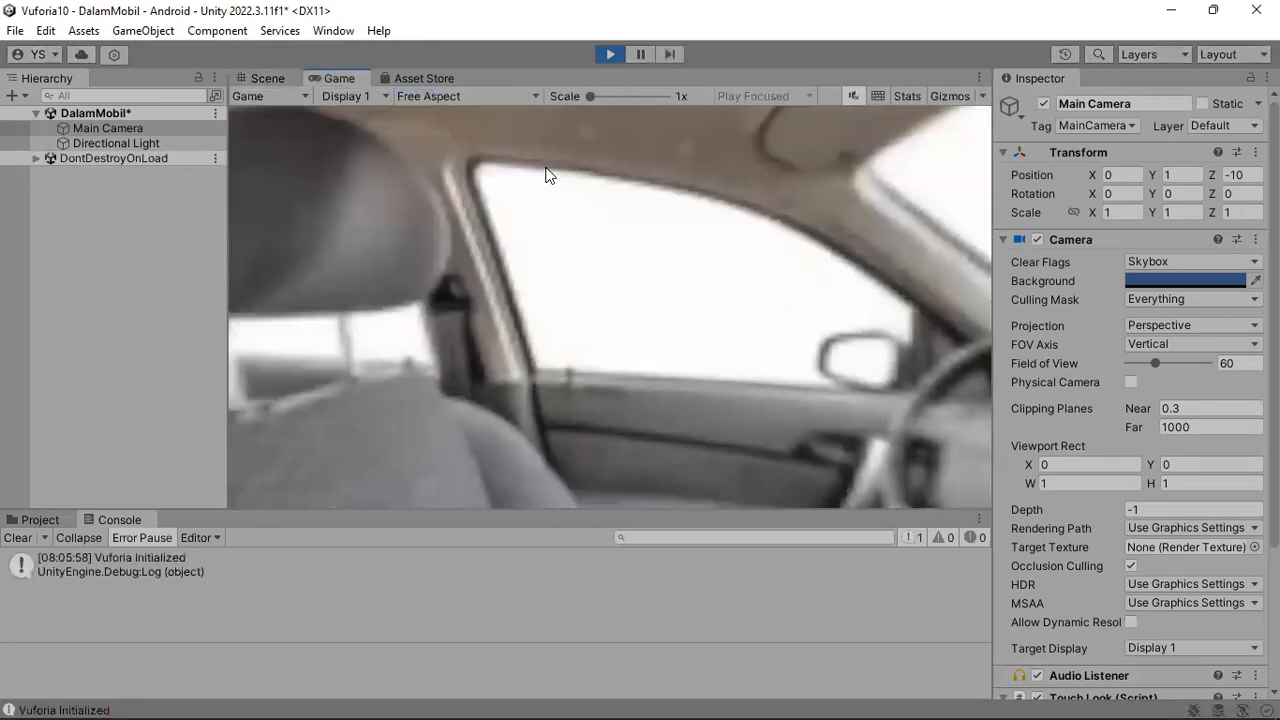
pyautogui.moveTo(546, 175); pyautogui.dragTo(716, 268)
pyautogui.moveTo(794, 286); pyautogui.dragTo(491, 289)
pyautogui.moveTo(429, 340); pyautogui.dragTo(564, 298)
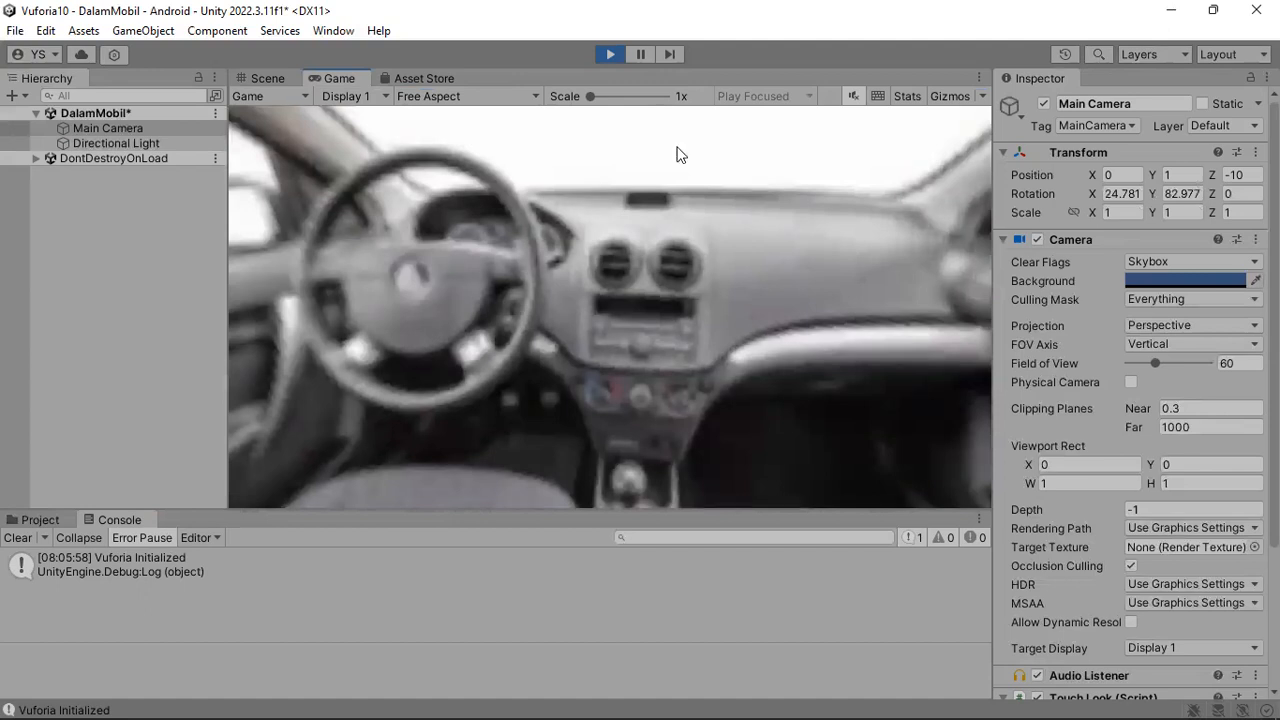
pyautogui.hotkey('ctrl', 'p')
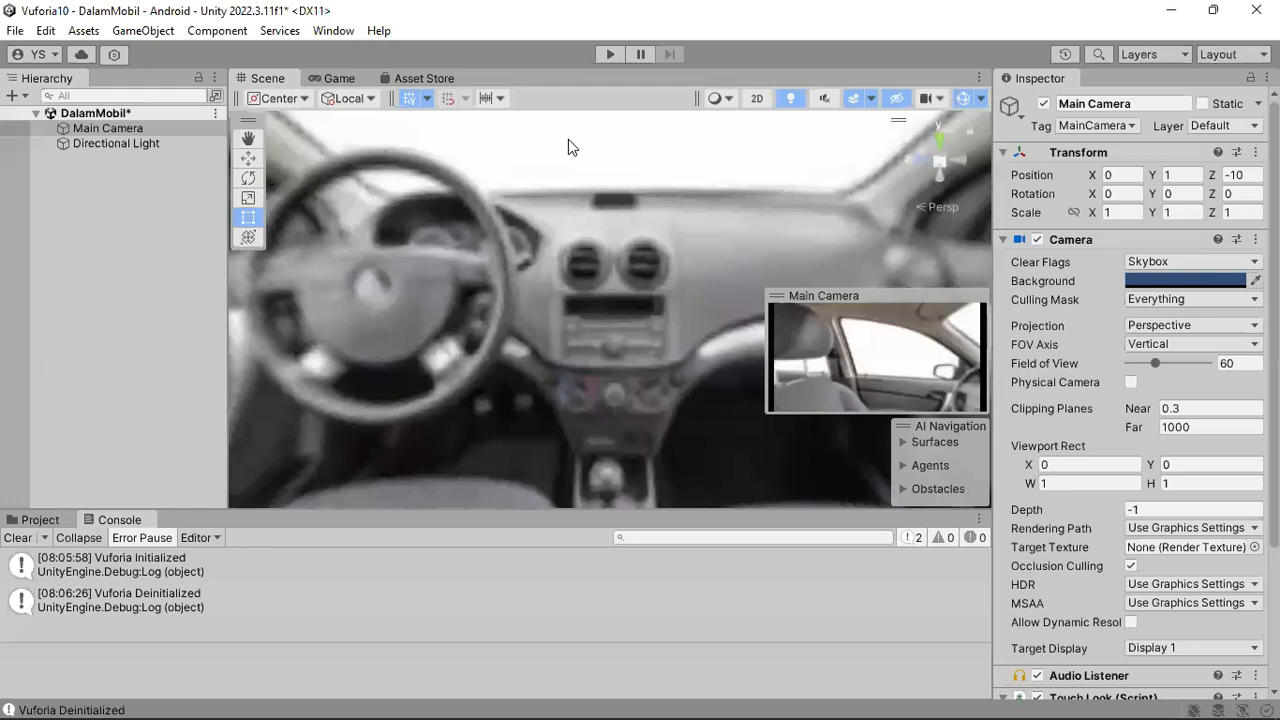
pyautogui.click(51, 520)
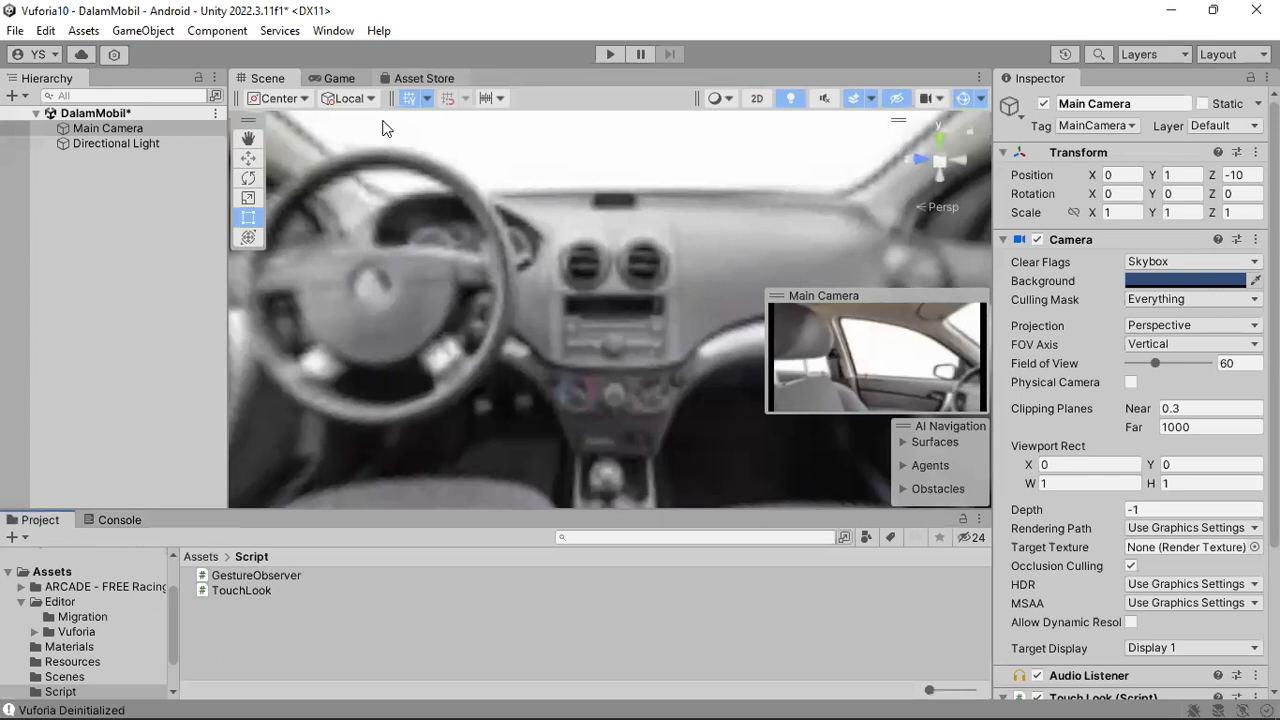
# Switch to the Zetcil 101 document in the browser and find the code in section 2.3 Activation LoadScene.
pyautogui.moveTo(760, 700)
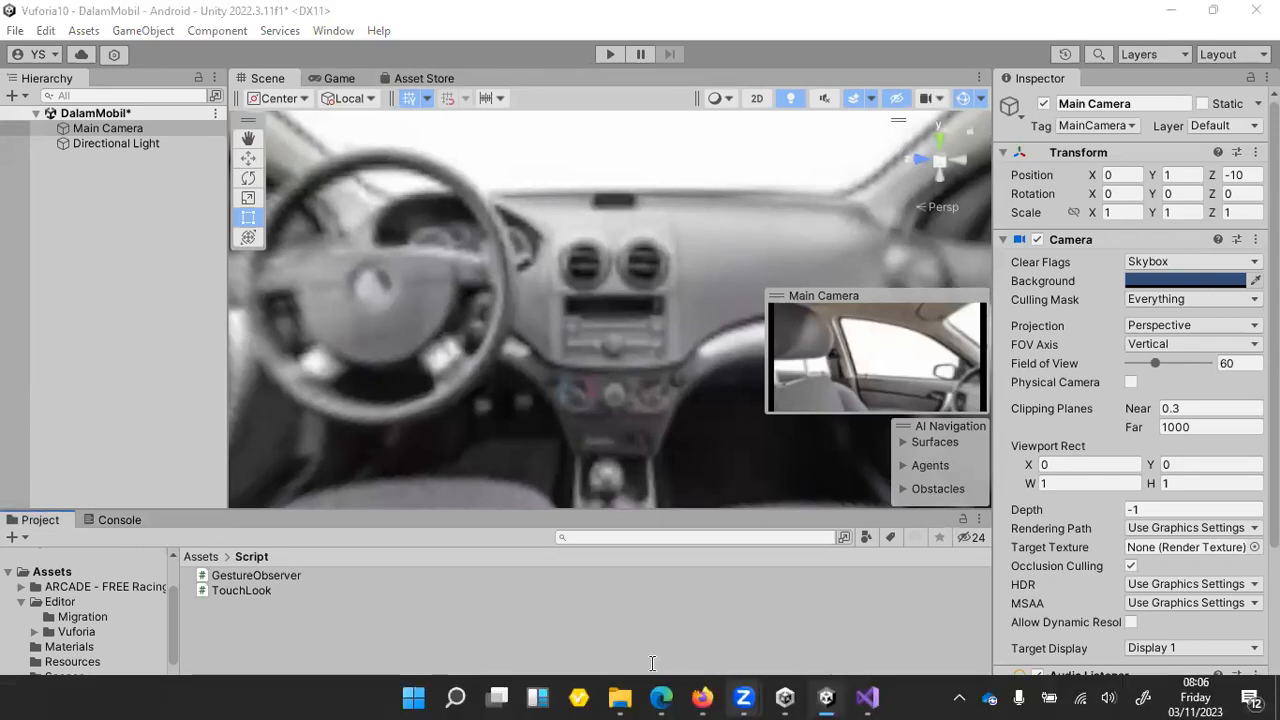
pyautogui.click(663, 698)
pyautogui.scroll(5, 87, 460)
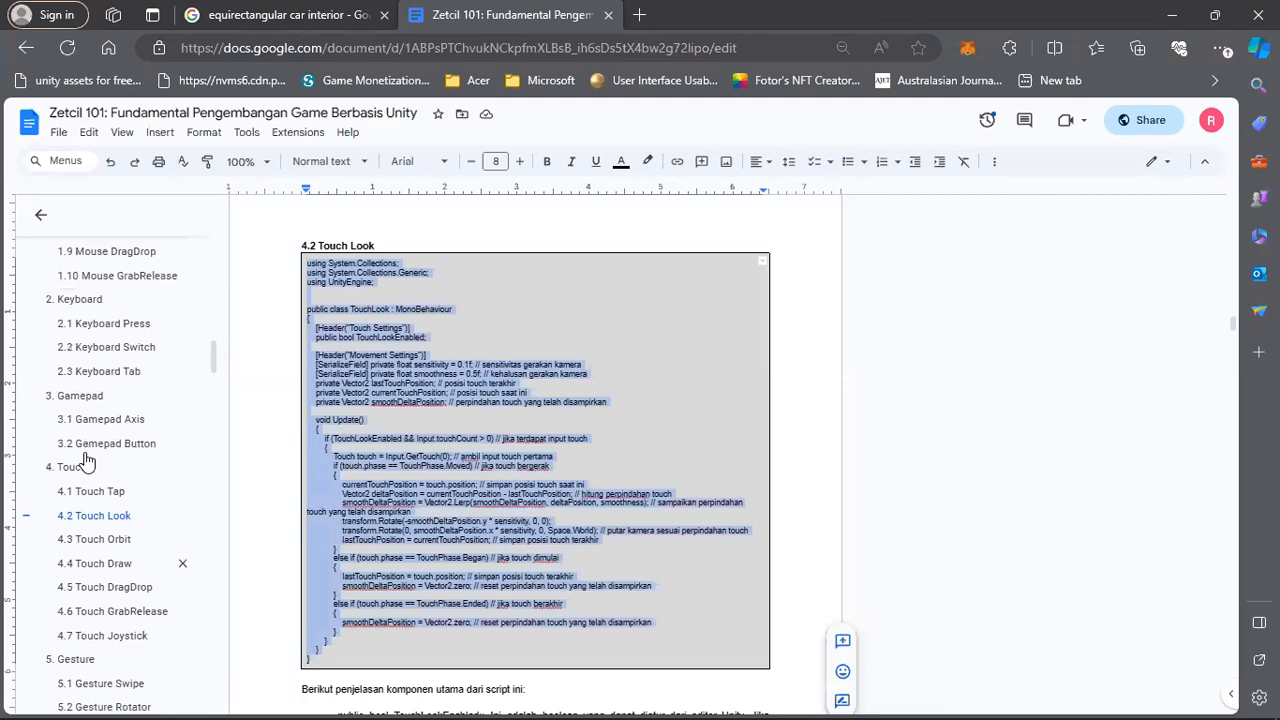
pyautogui.scroll(5, 86, 458)
pyautogui.scroll(-10, 91, 471)
pyautogui.scroll(-10, 101, 481)
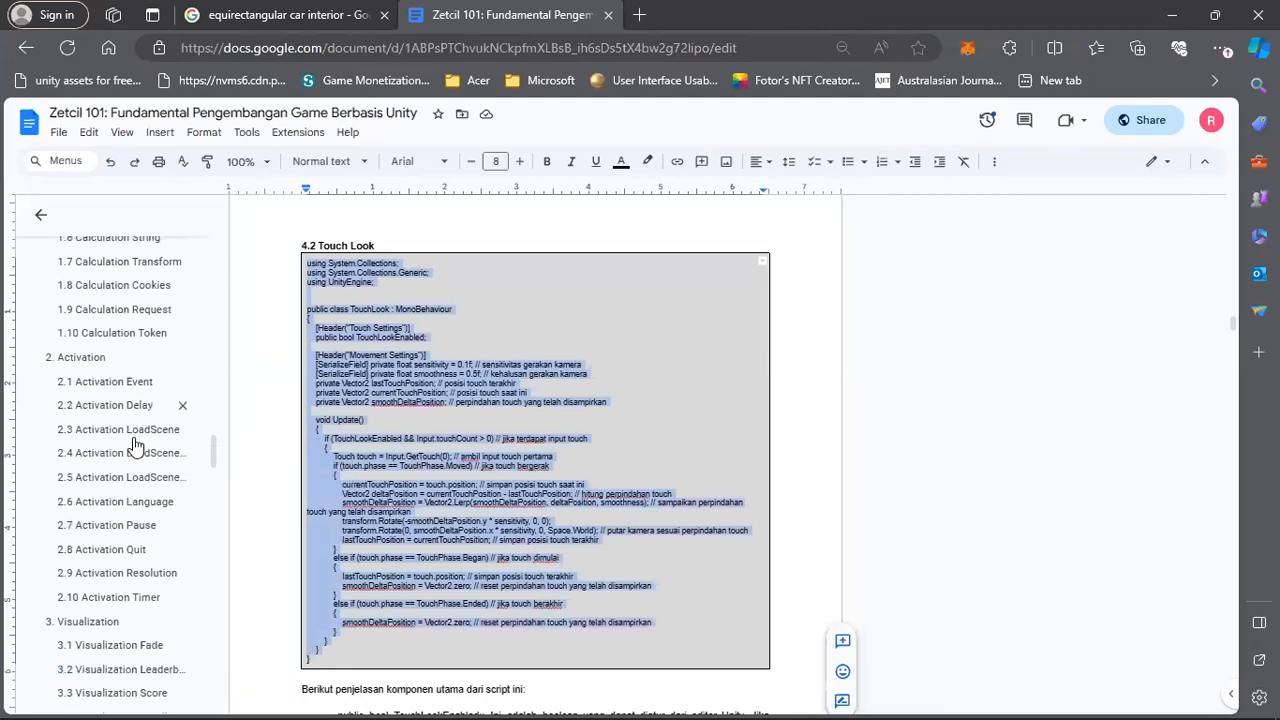
pyautogui.click(136, 432)
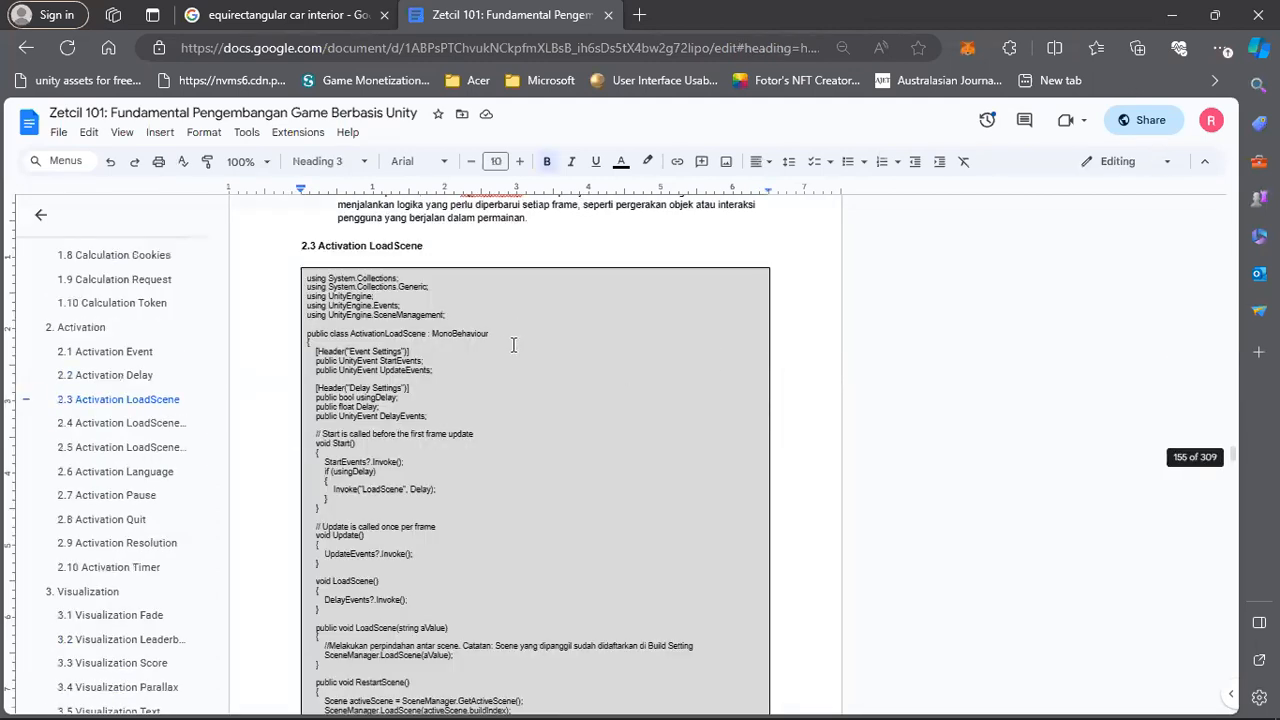
pyautogui.scroll(-3, 405, 362)
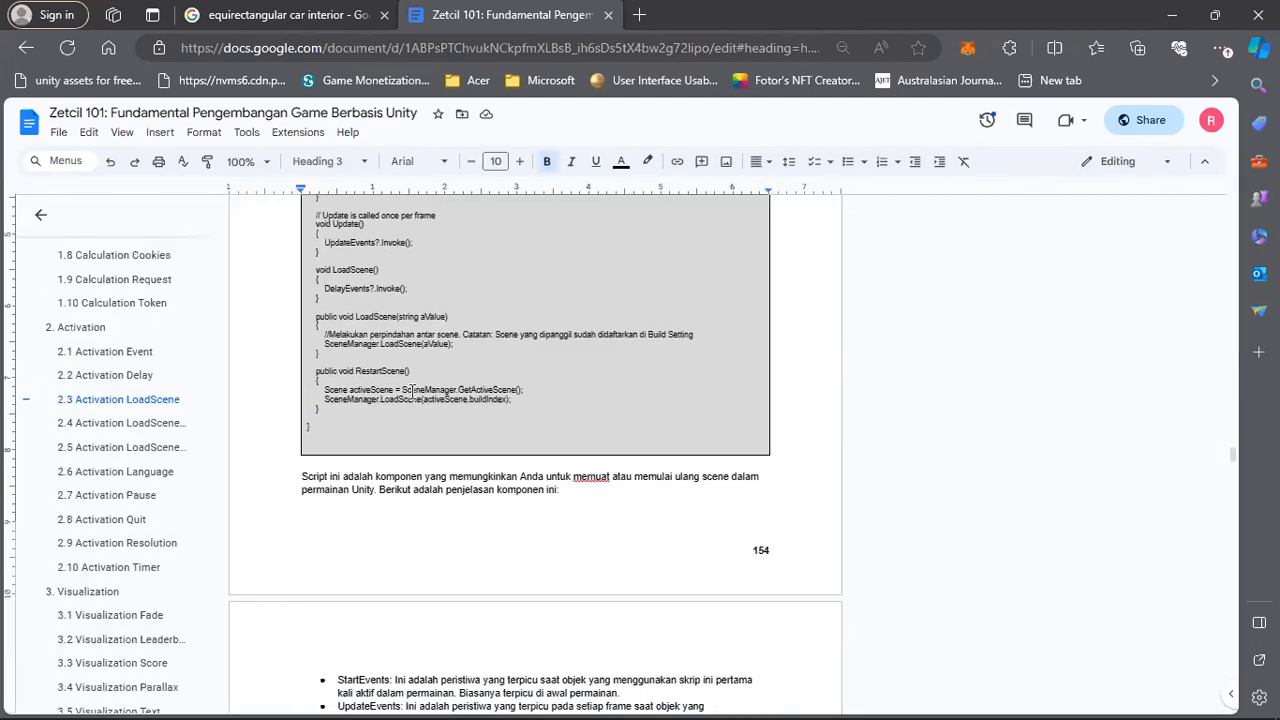
pyautogui.scroll(6, 410, 396)
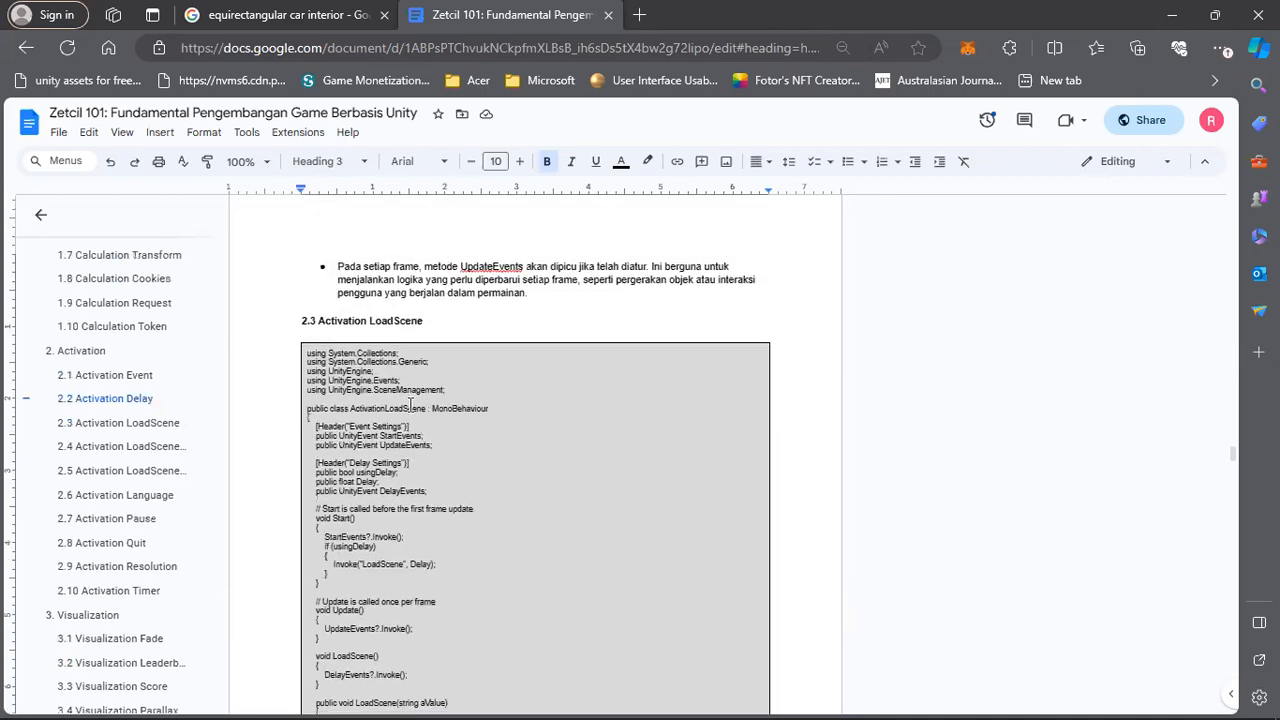
pyautogui.scroll(-4, 410, 396)
pyautogui.scroll(1, 360, 290)
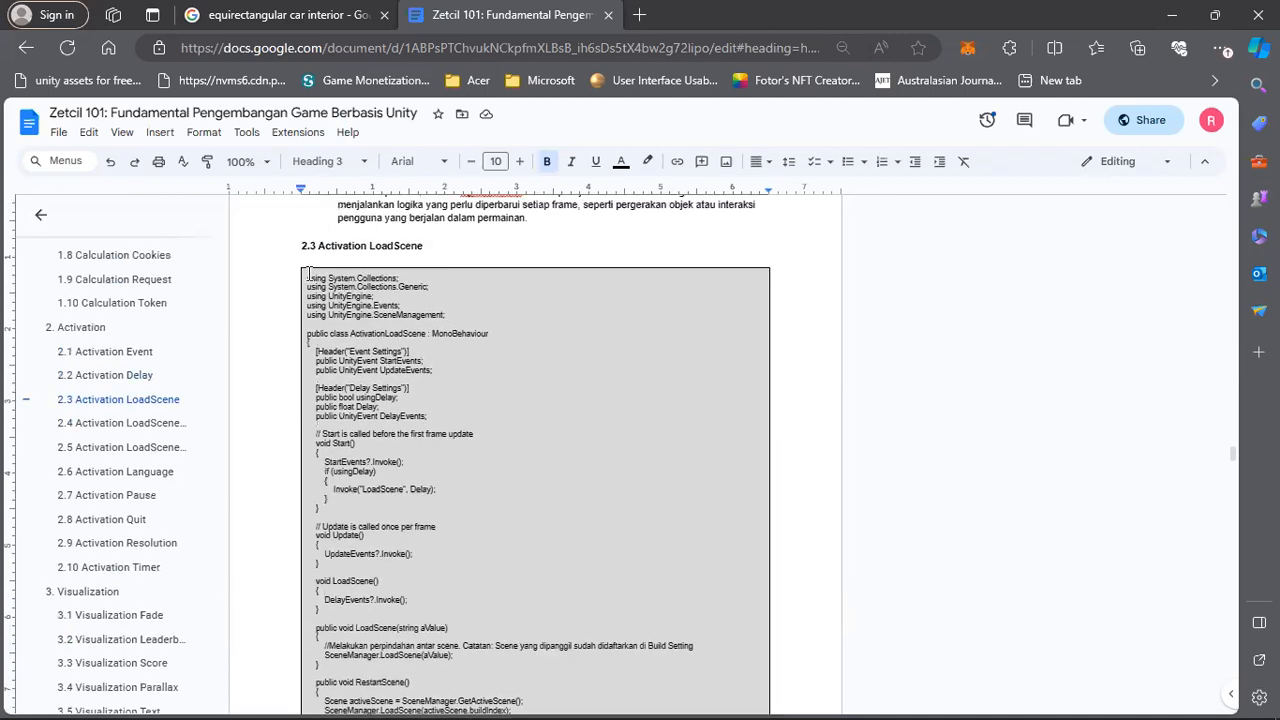
# Copy the complete ActivationLoadScene code from section 2.3 of the document.
pyautogui.moveTo(307, 279); pyautogui.dragTo(428, 417)
pyautogui.scroll(-2, 420, 430)
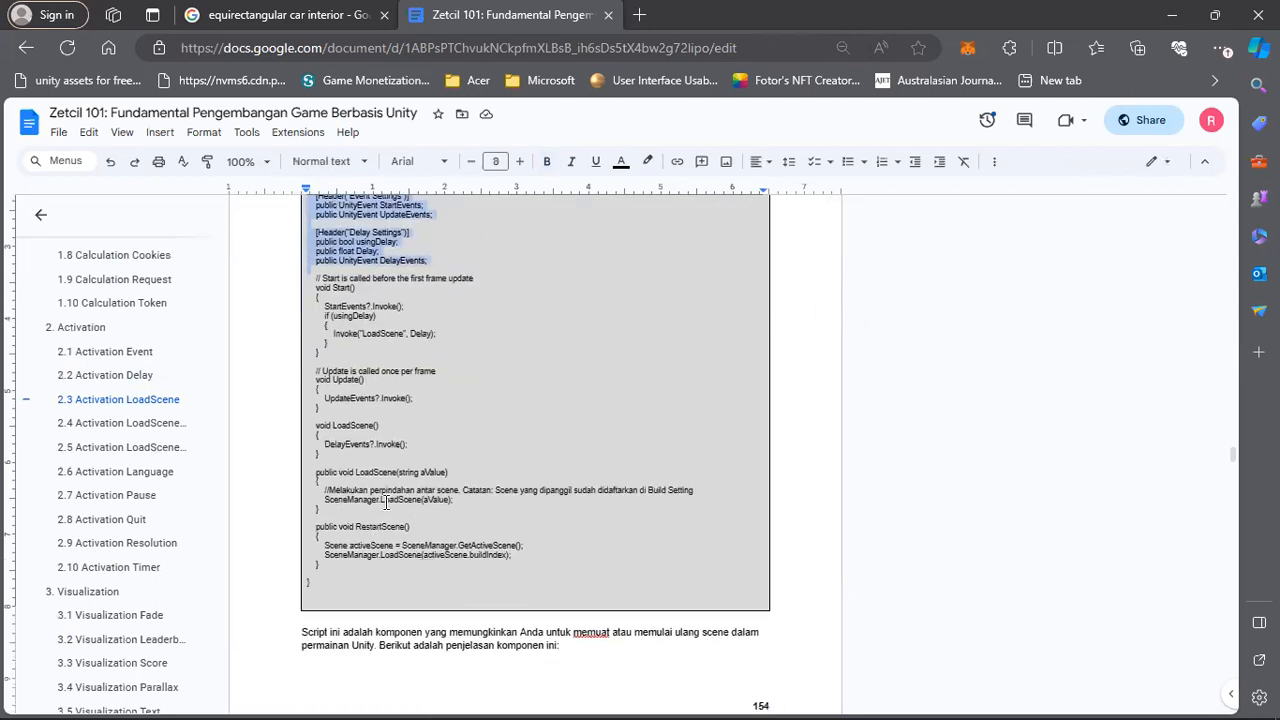
pyautogui.keyDown('shift'); pyautogui.click(349, 590); pyautogui.keyUp('shift')
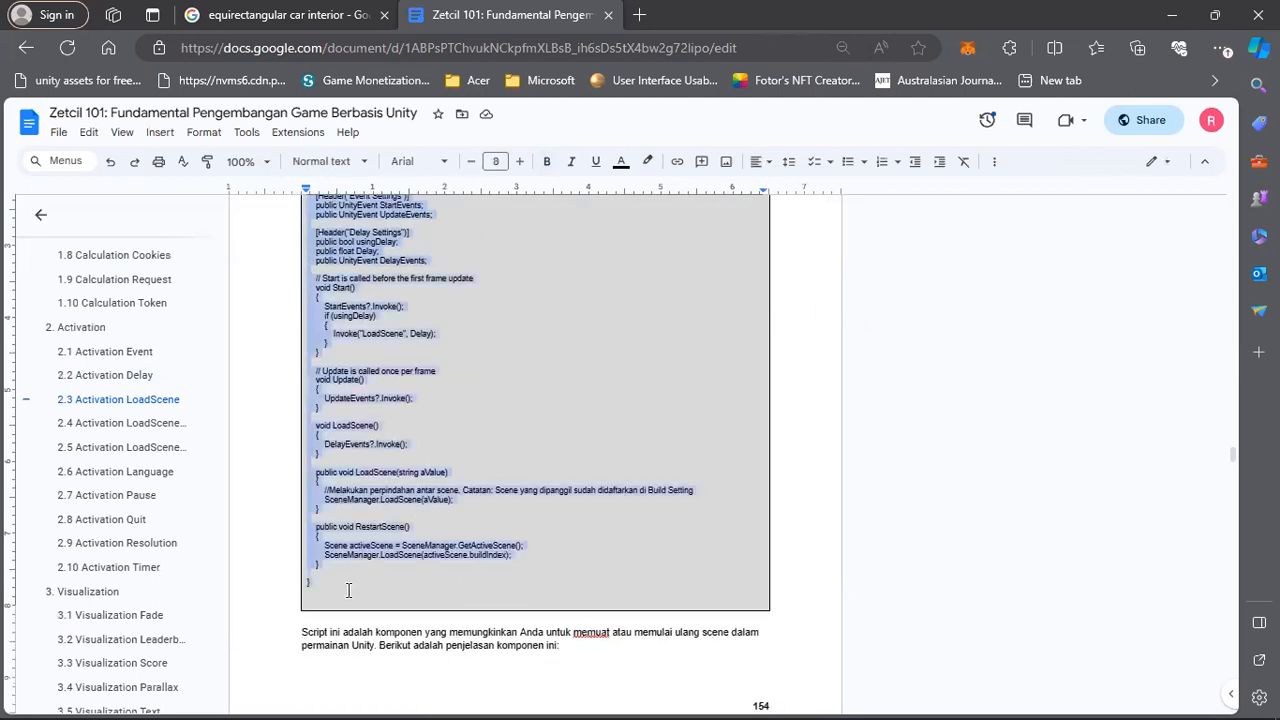
pyautogui.rightClick(355, 545)
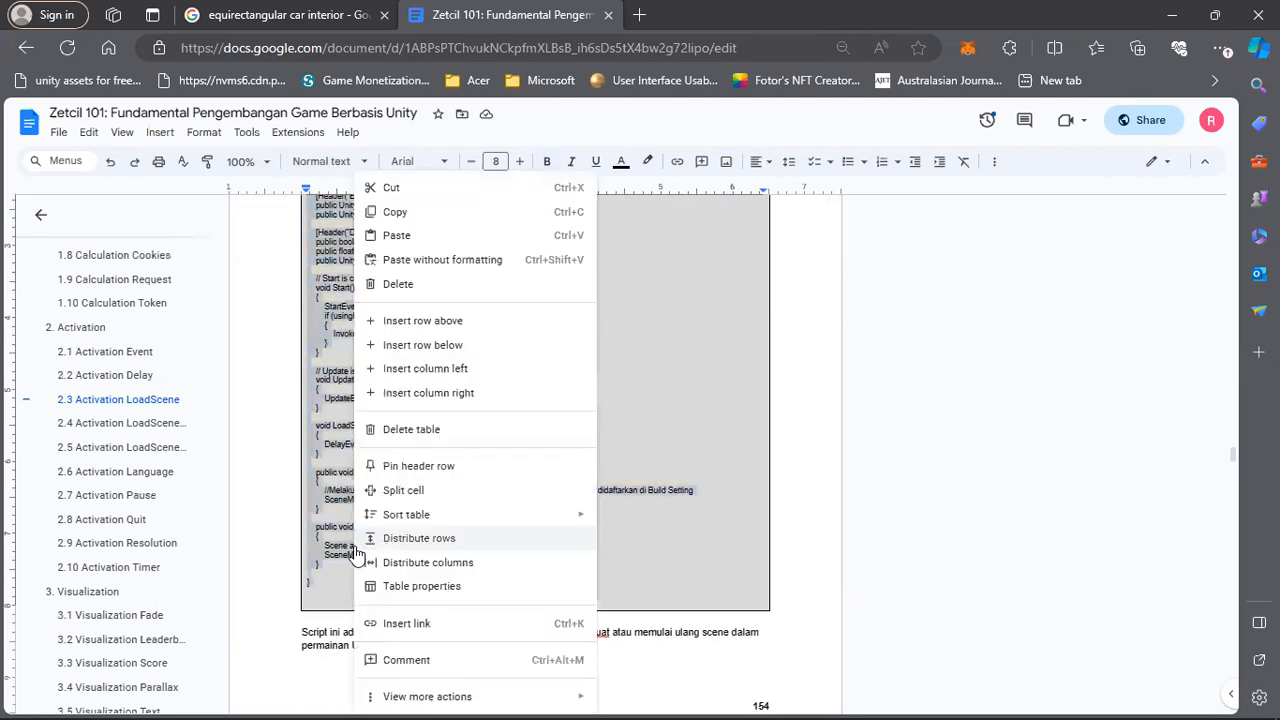
pyautogui.click(397, 212)
pyautogui.scroll(1, 460, 313)
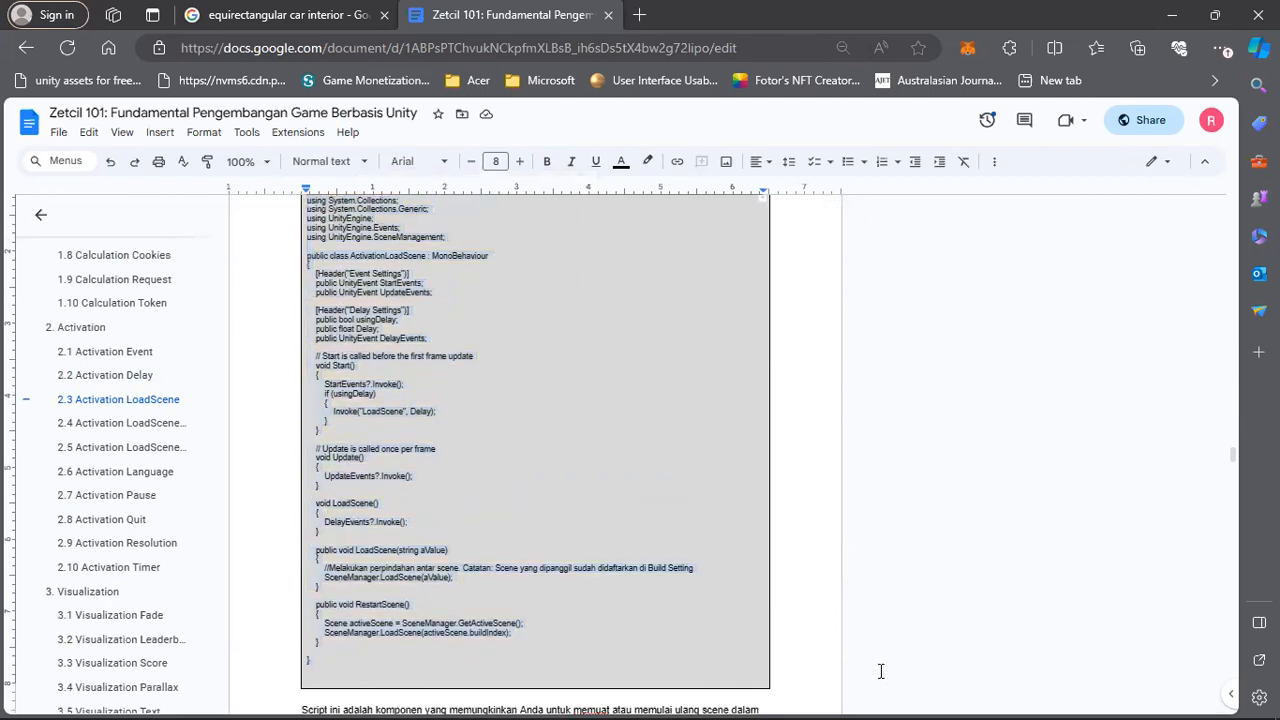
# Switch back to Unity and create a C# script named ActivationLoadScene in the Assets/Script folder.
pyautogui.moveTo(824, 697)
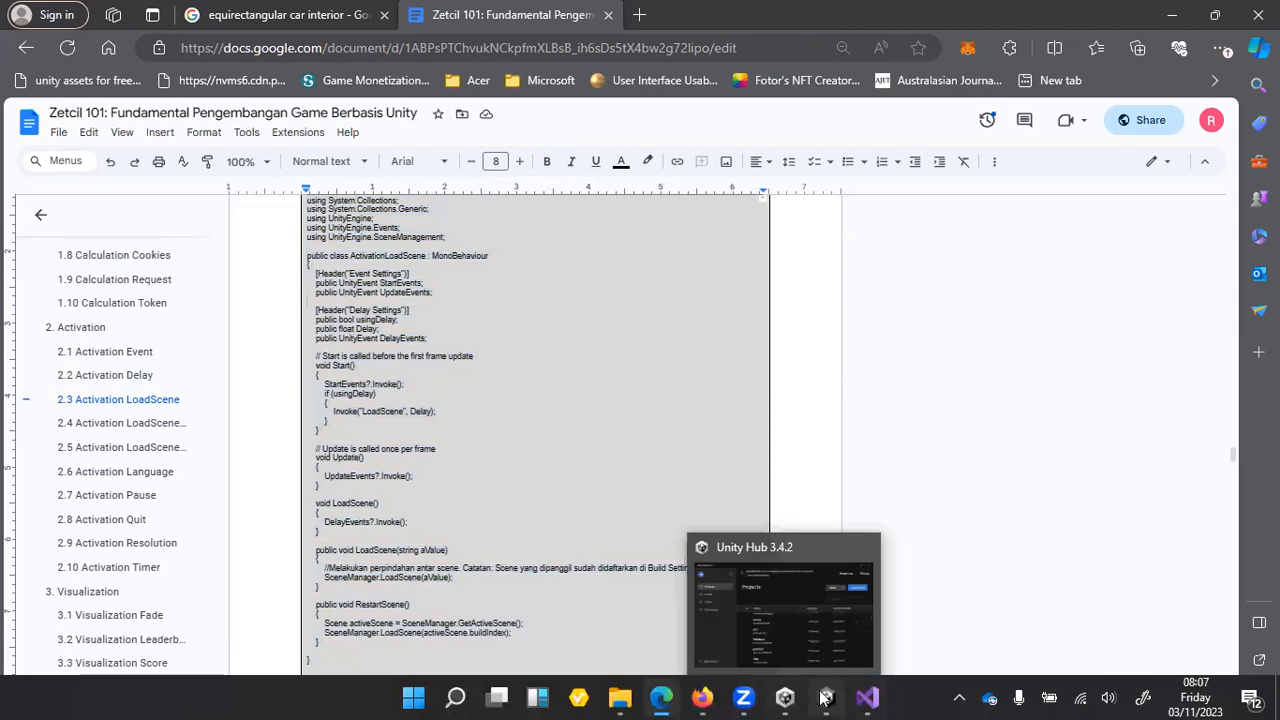
pyautogui.click(821, 658)
pyautogui.rightClick(265, 648)
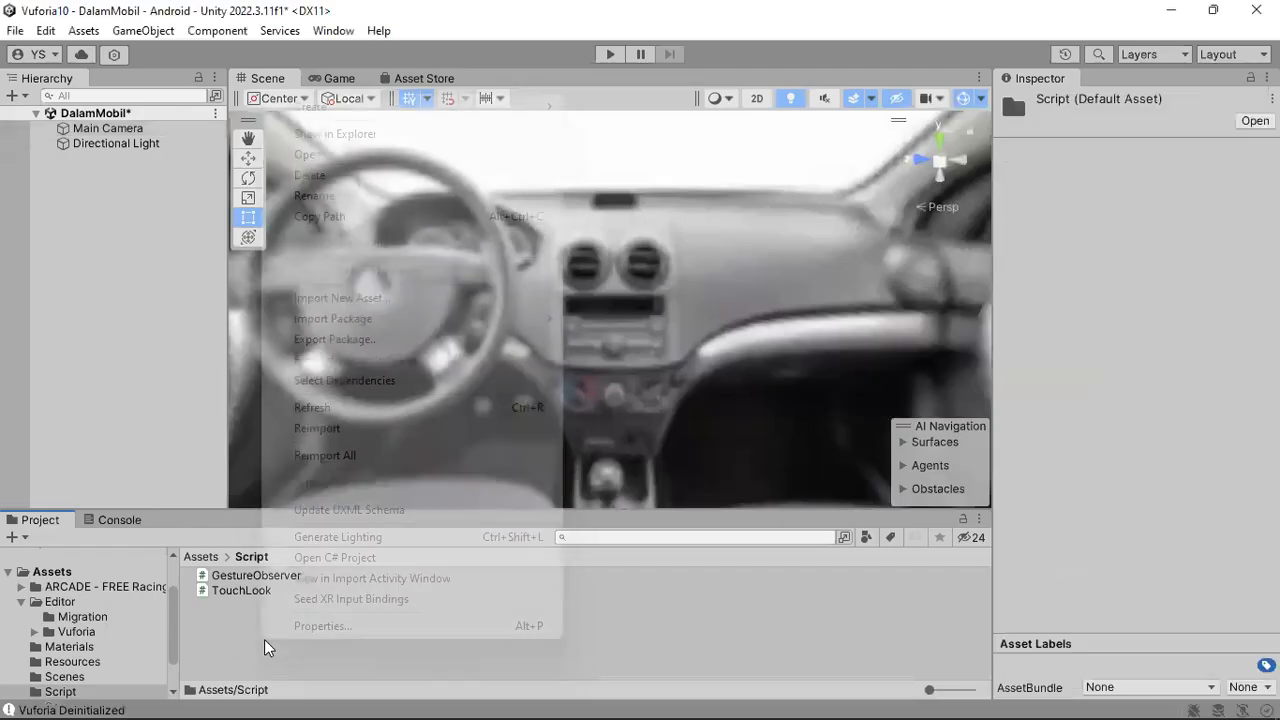
pyautogui.moveTo(550, 108)
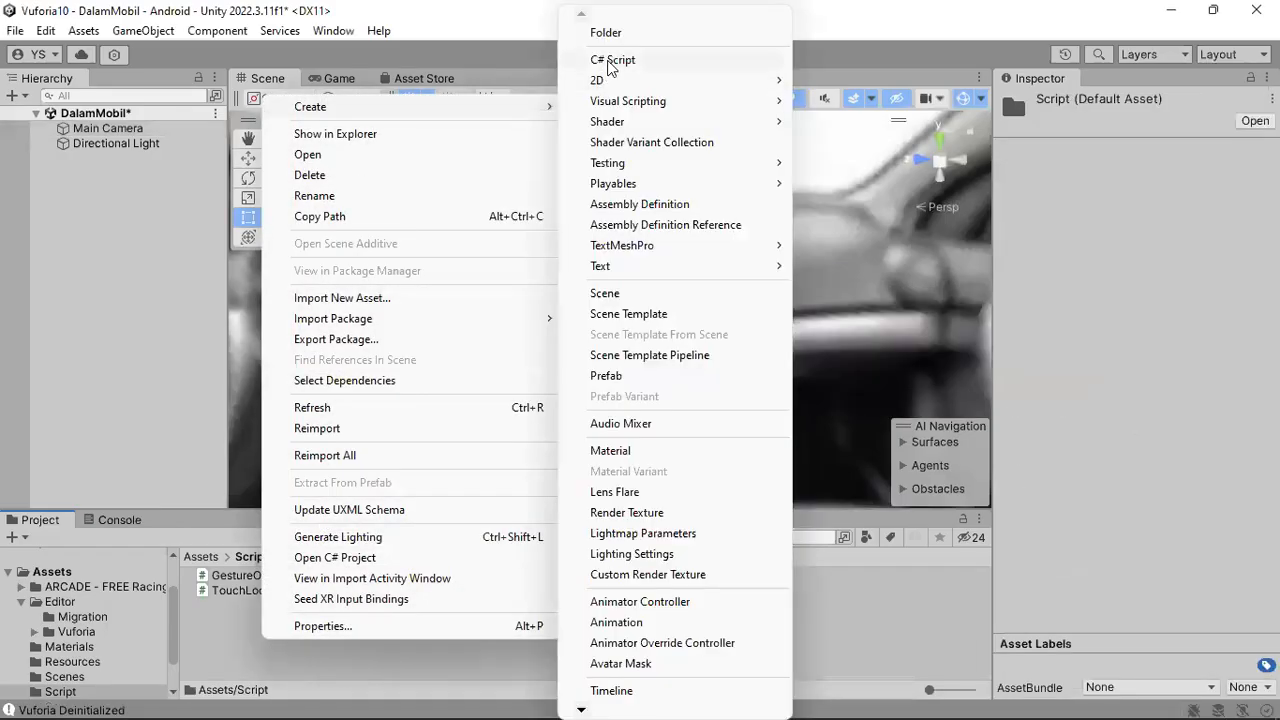
pyautogui.click(610, 62)
pyautogui.write('ActivationL')
pyautogui.write('oad')
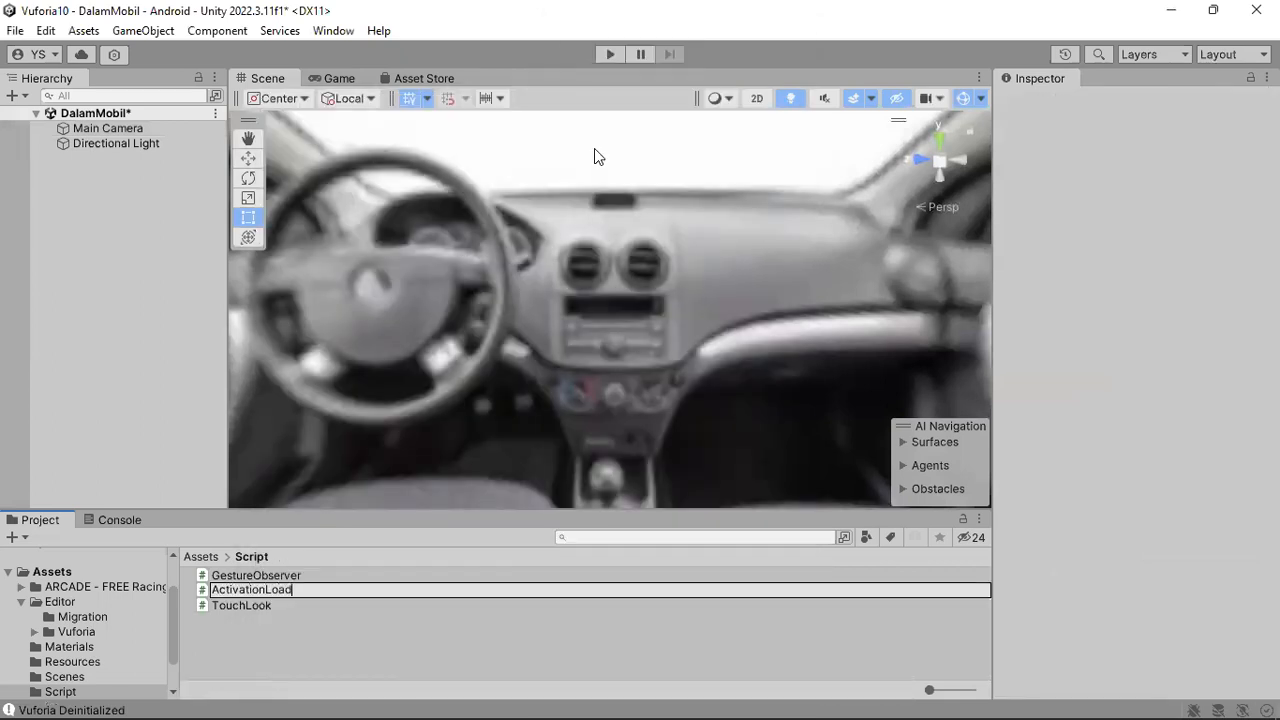
pyautogui.write('Scene')
pyautogui.press('Return')
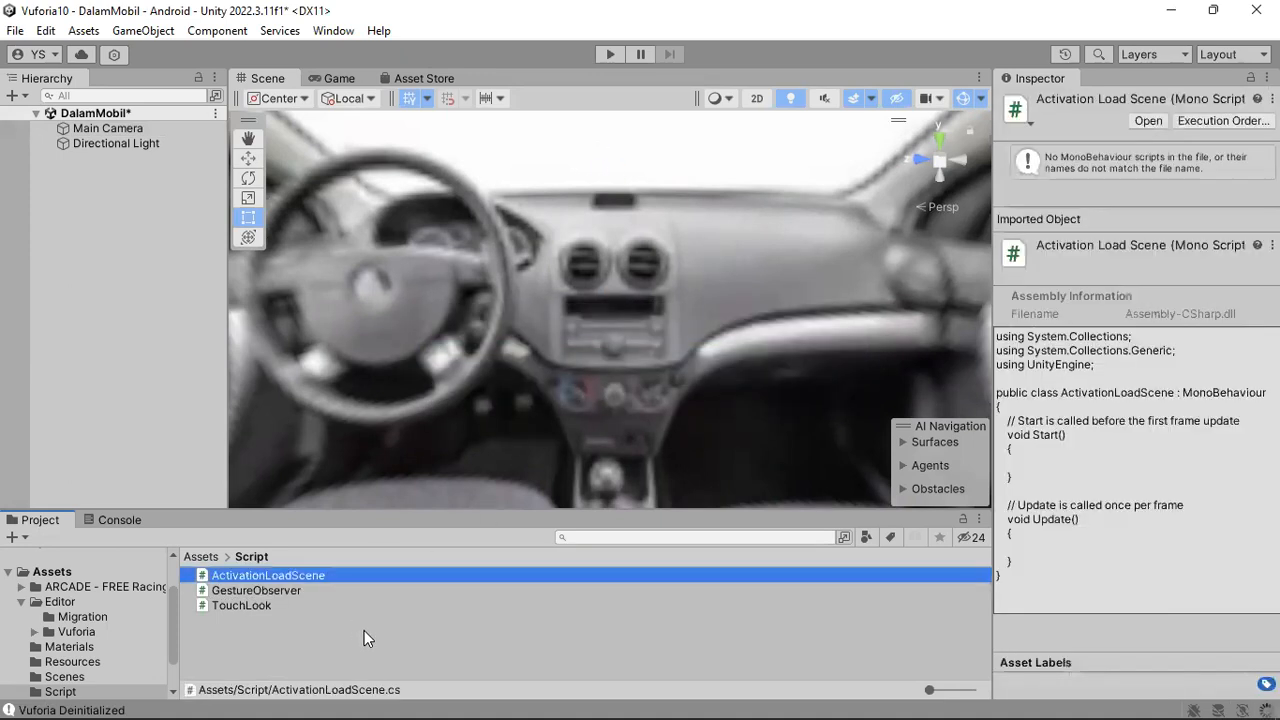
pyautogui.click(332, 614)
# Open the ActivationLoadScene script in Visual Studio, replace all its code with the copied code, save it and return to Unity.
pyautogui.doubleClick(280, 579)
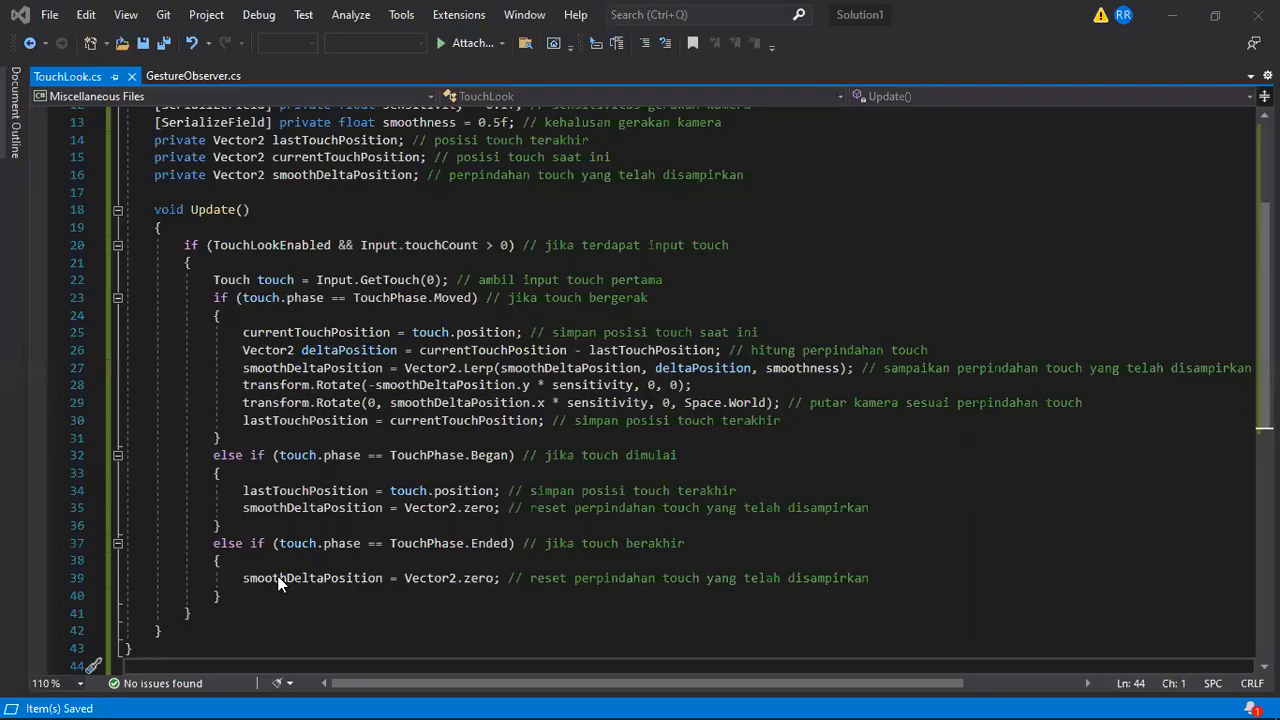
pyautogui.moveTo(121, 289); pyautogui.dragTo(107, 69)
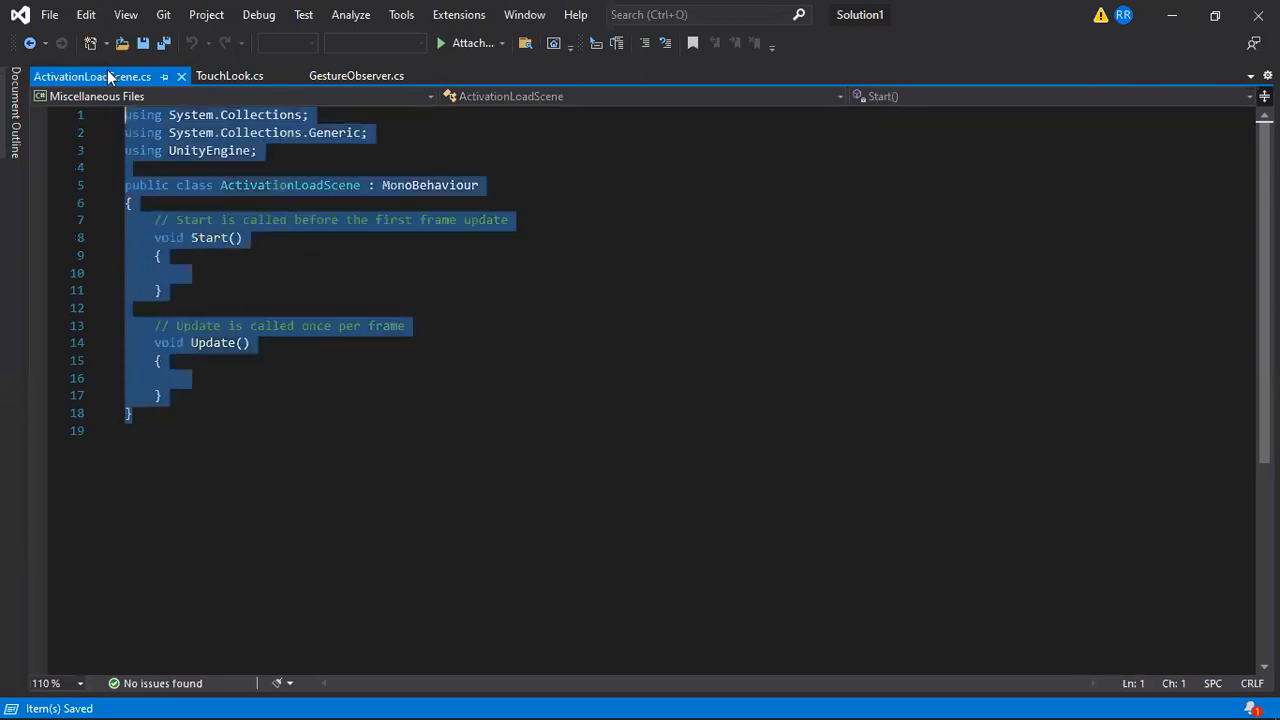
pyautogui.rightClick(184, 139)
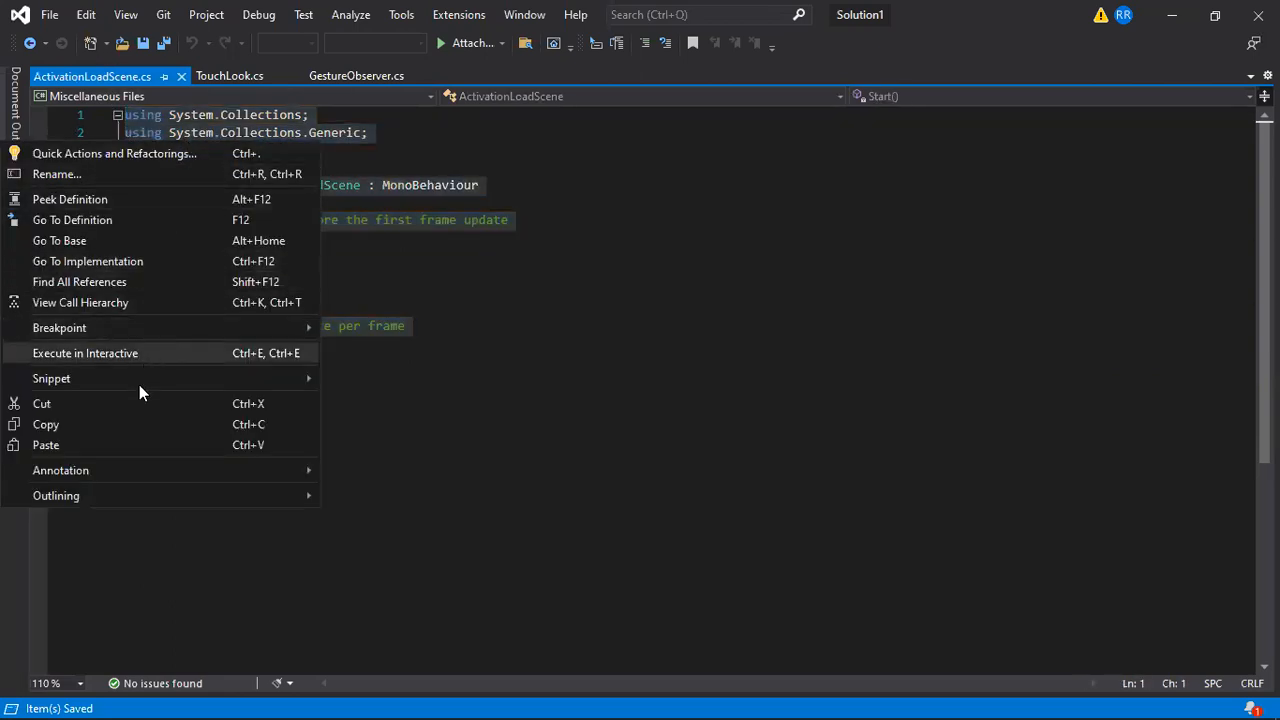
pyautogui.click(135, 444)
pyautogui.click(50, 16)
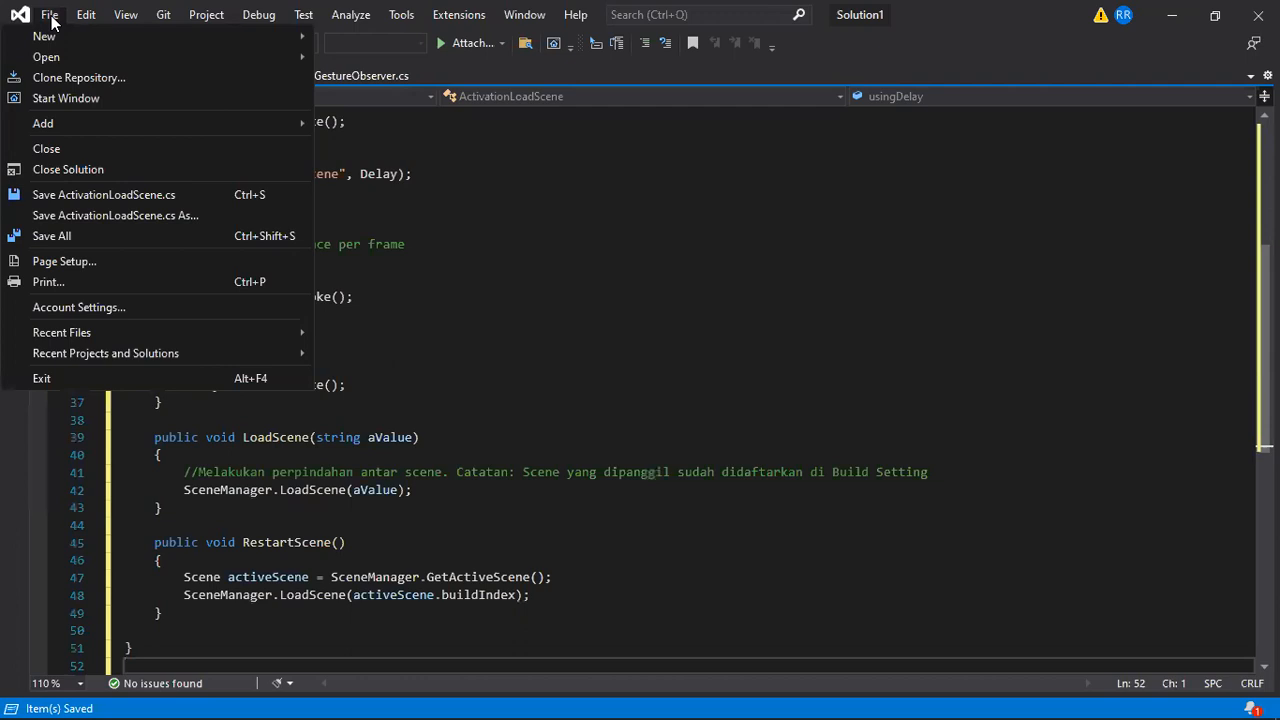
pyautogui.click(99, 191)
pyautogui.click(300, 296)
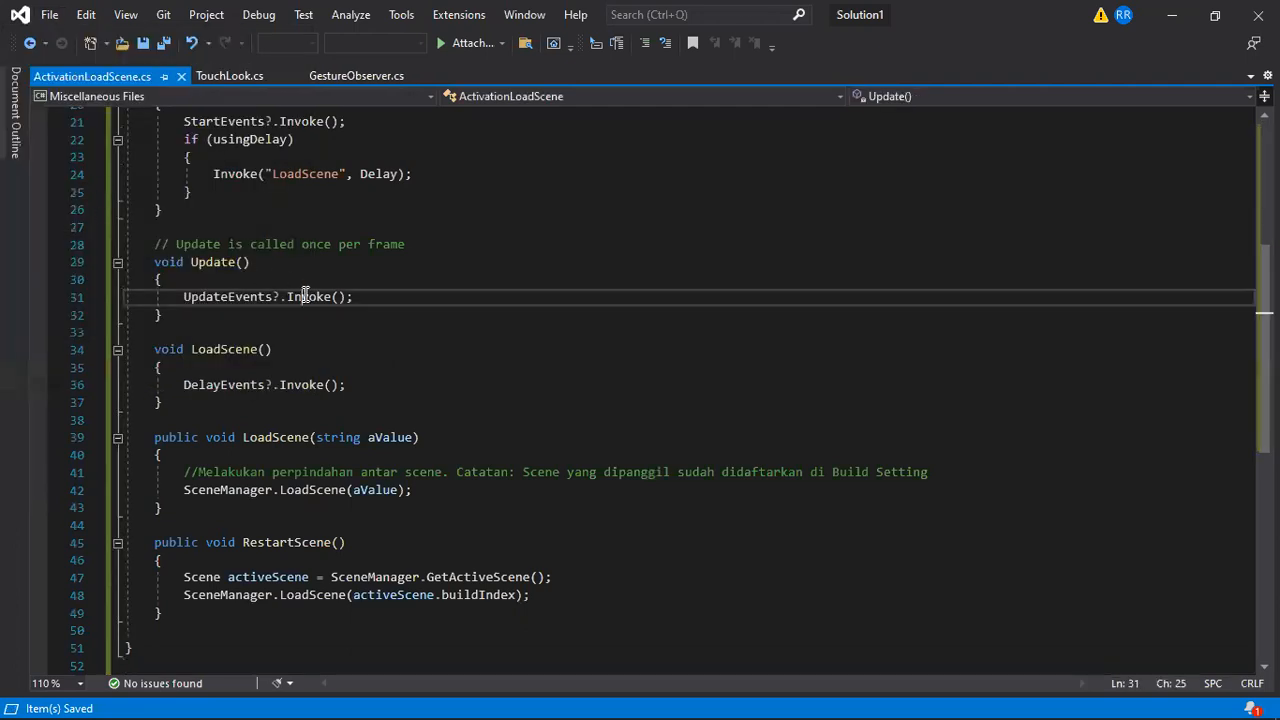
pyautogui.click(1177, 14)
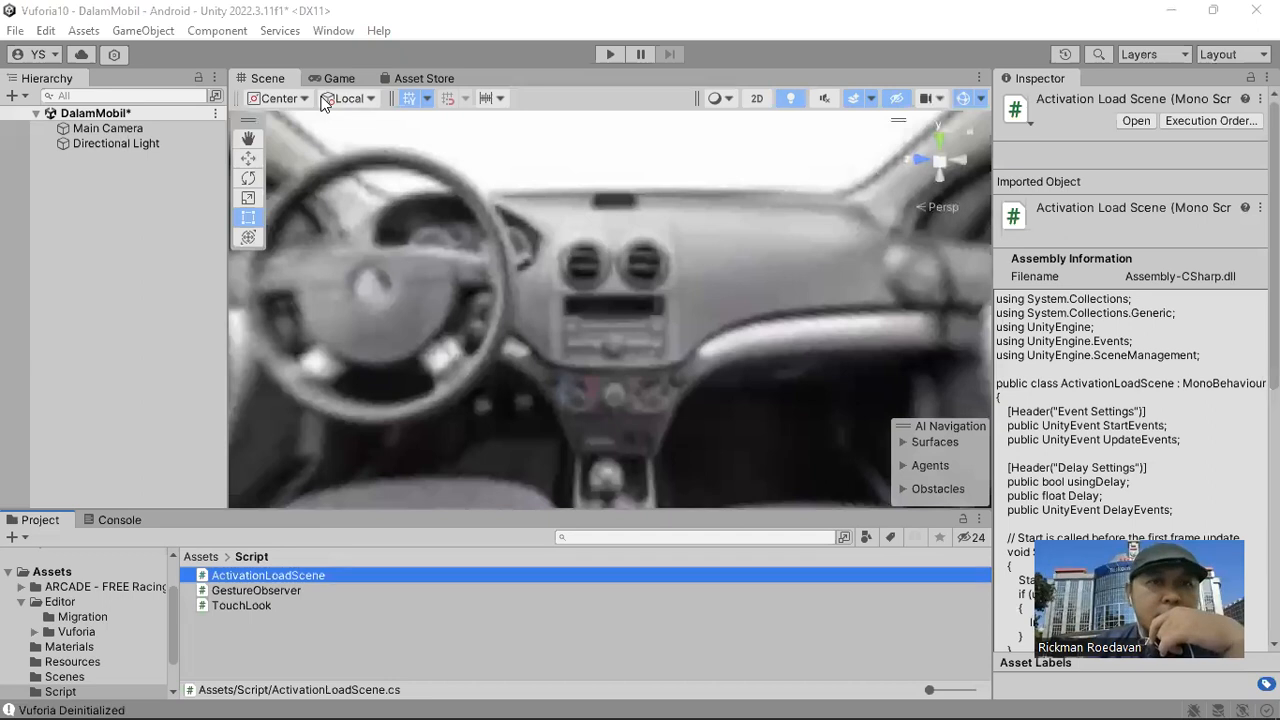
# Add a UI Canvas to the DalamMobil scene and create a legacy Button inside it.
pyautogui.click(137, 28)
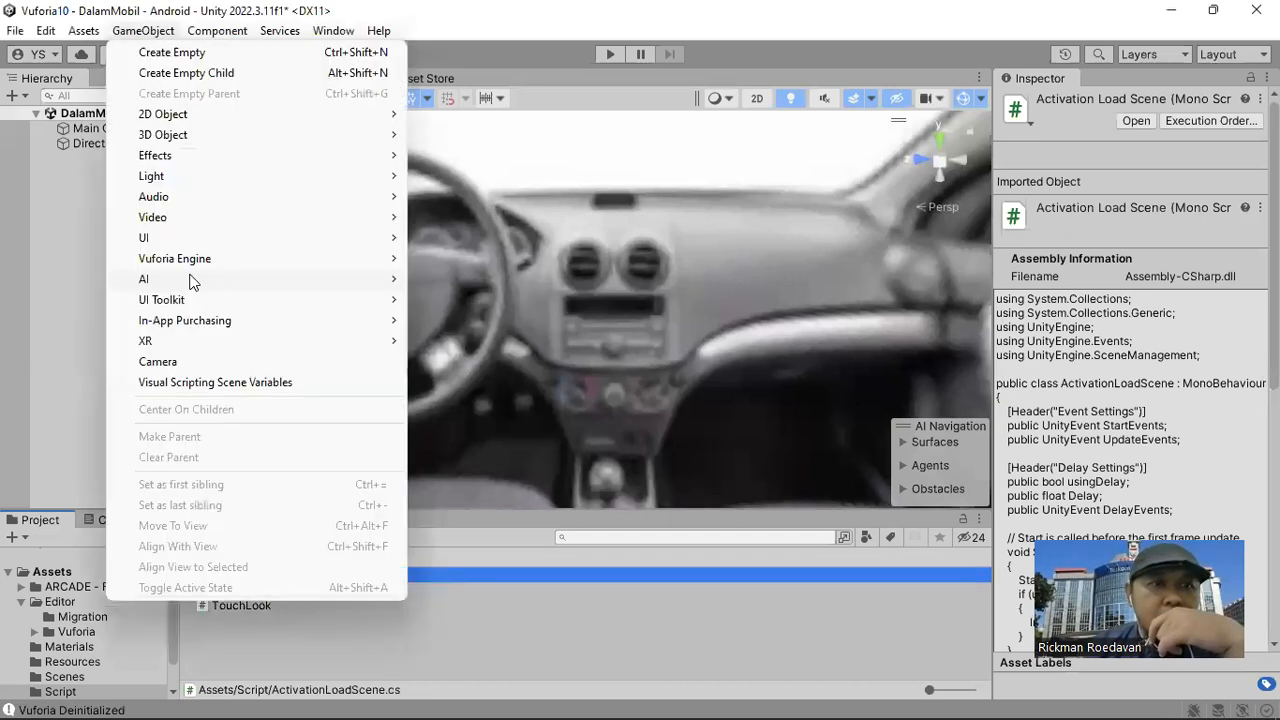
pyautogui.moveTo(190, 238)
pyautogui.click(469, 484)
pyautogui.click(158, 30)
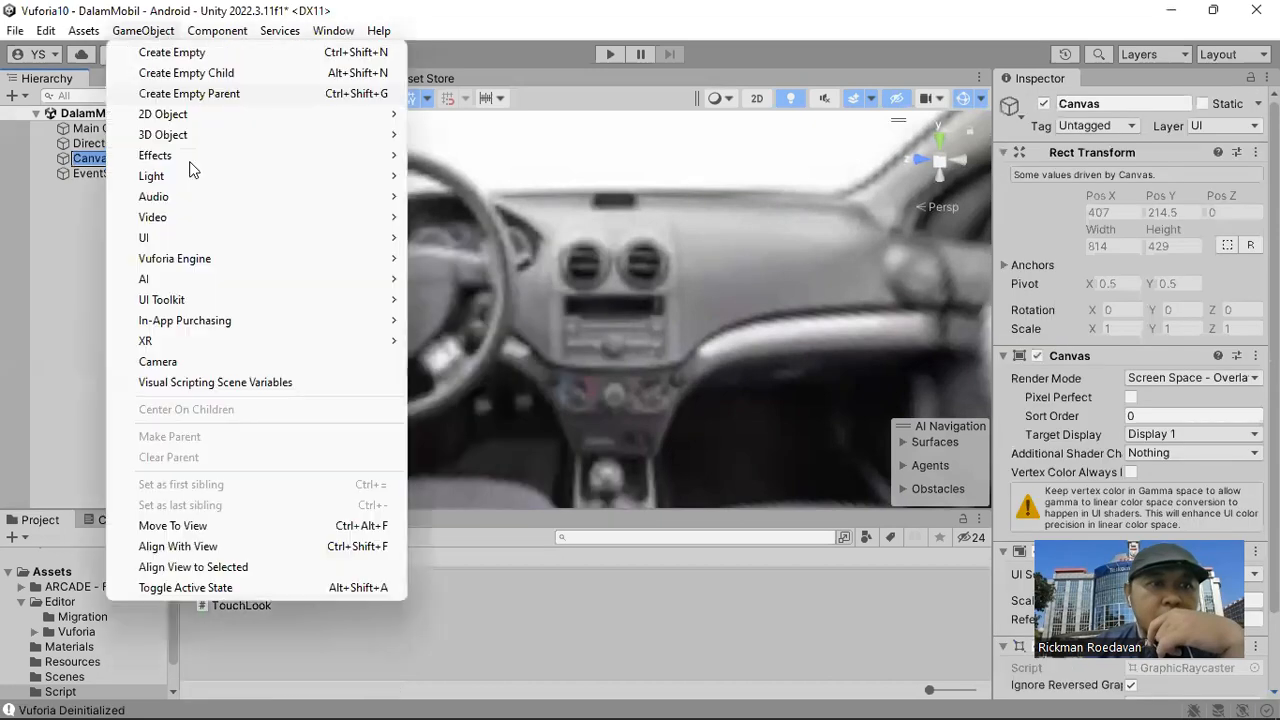
pyautogui.moveTo(395, 238)
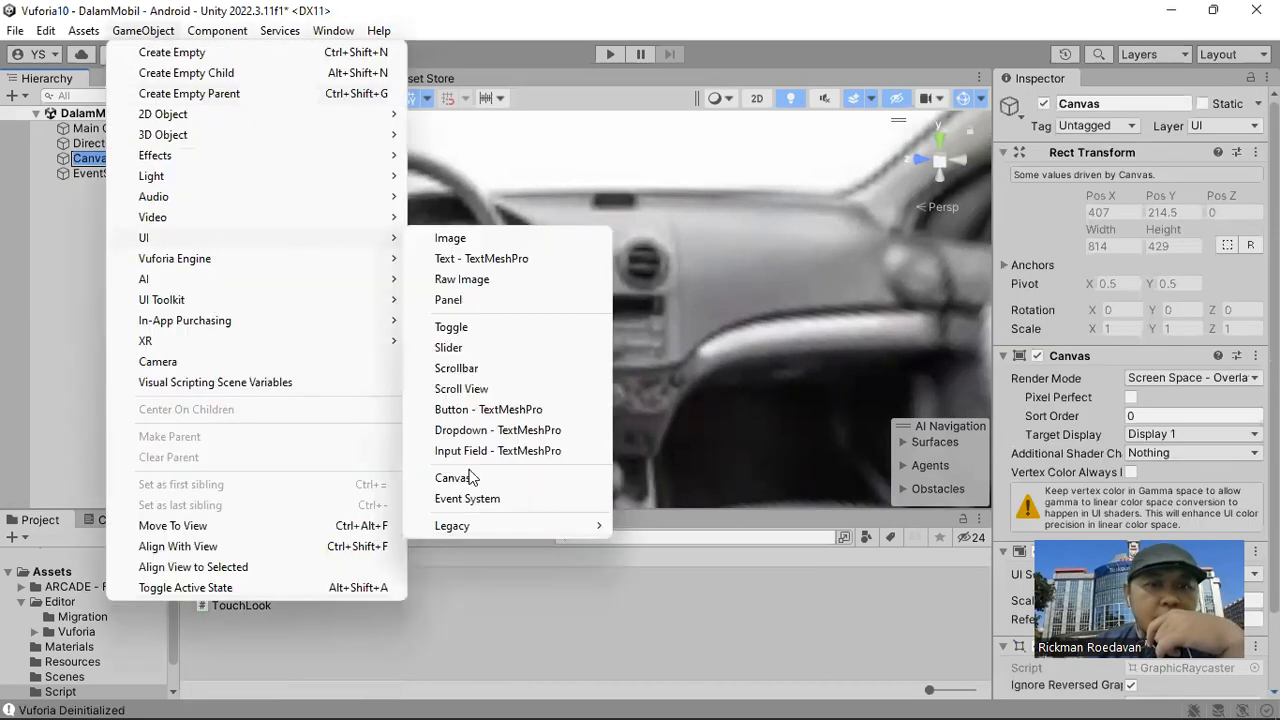
pyautogui.moveTo(480, 529)
pyautogui.click(680, 547)
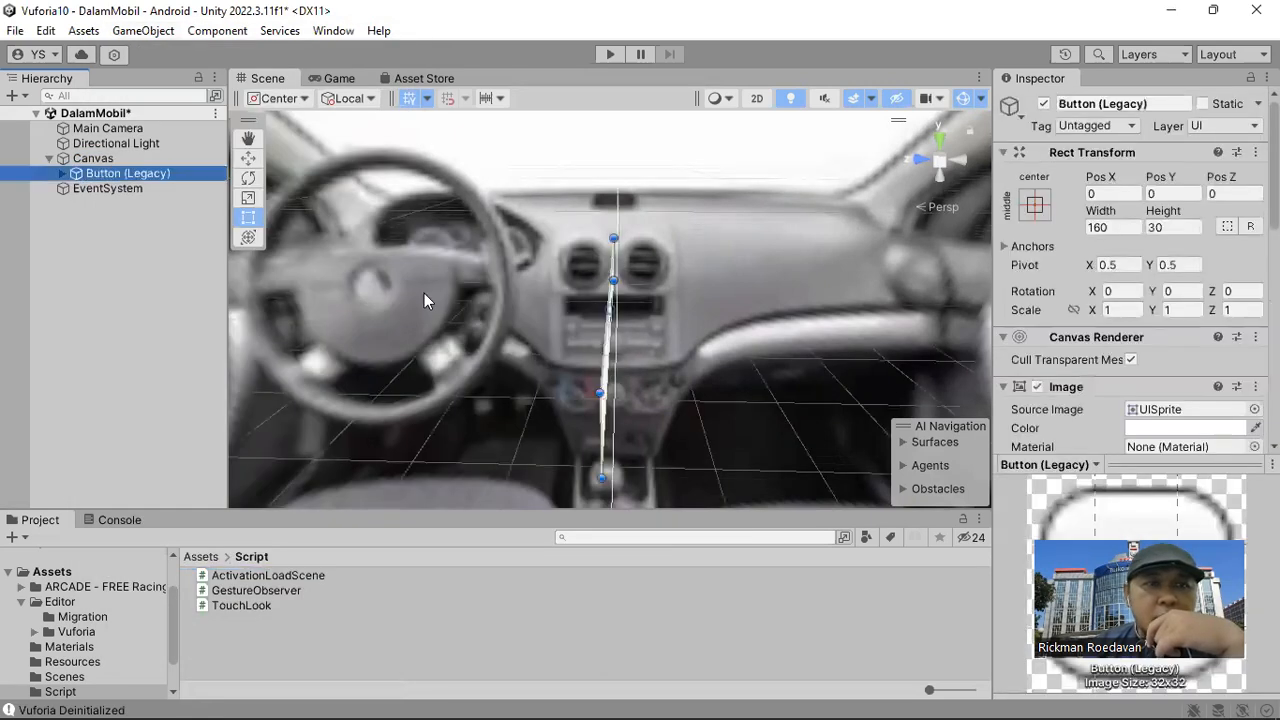
# Move the button to the upper-left corner of the canvas, at about X -314, Y 191.
pyautogui.click(157, 159)
pyautogui.moveTo(618, 273); pyautogui.dragTo(605, 276, button='right')
pyautogui.moveTo(594, 335); pyautogui.dragTo(661, 306, button='middle')
pyautogui.press('f')
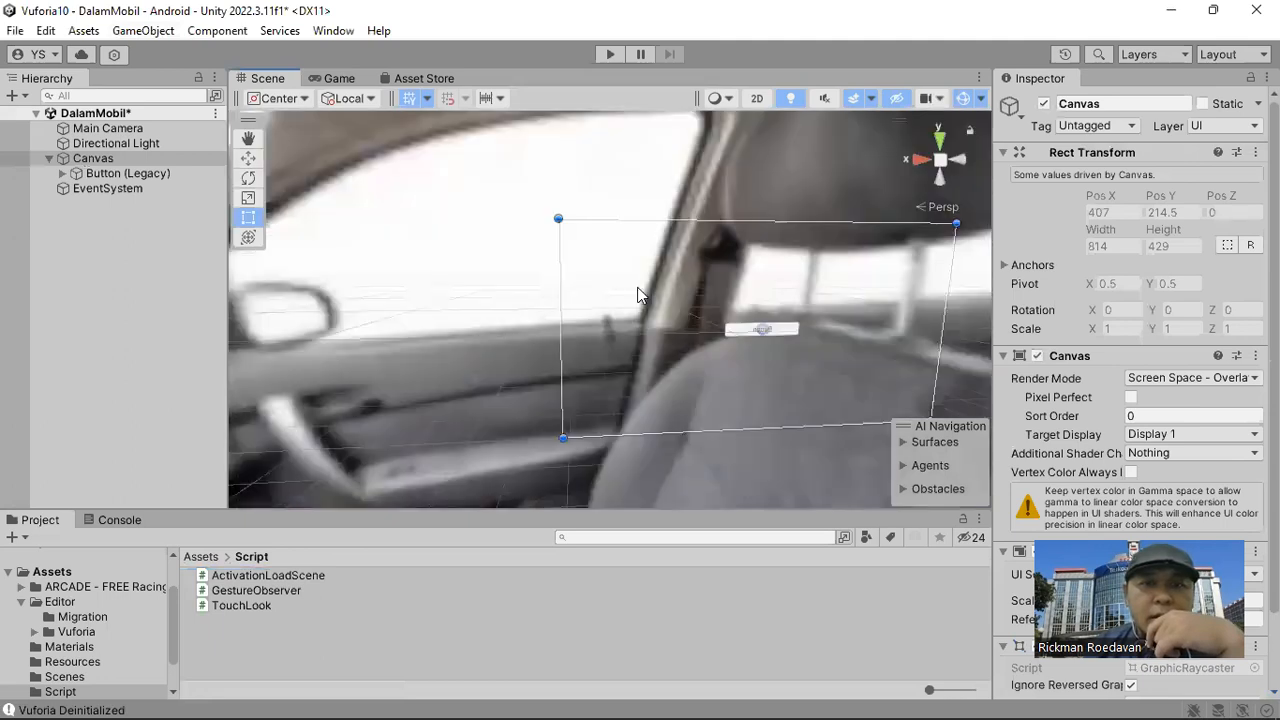
pyautogui.moveTo(777, 346); pyautogui.dragTo(623, 297, button='right')
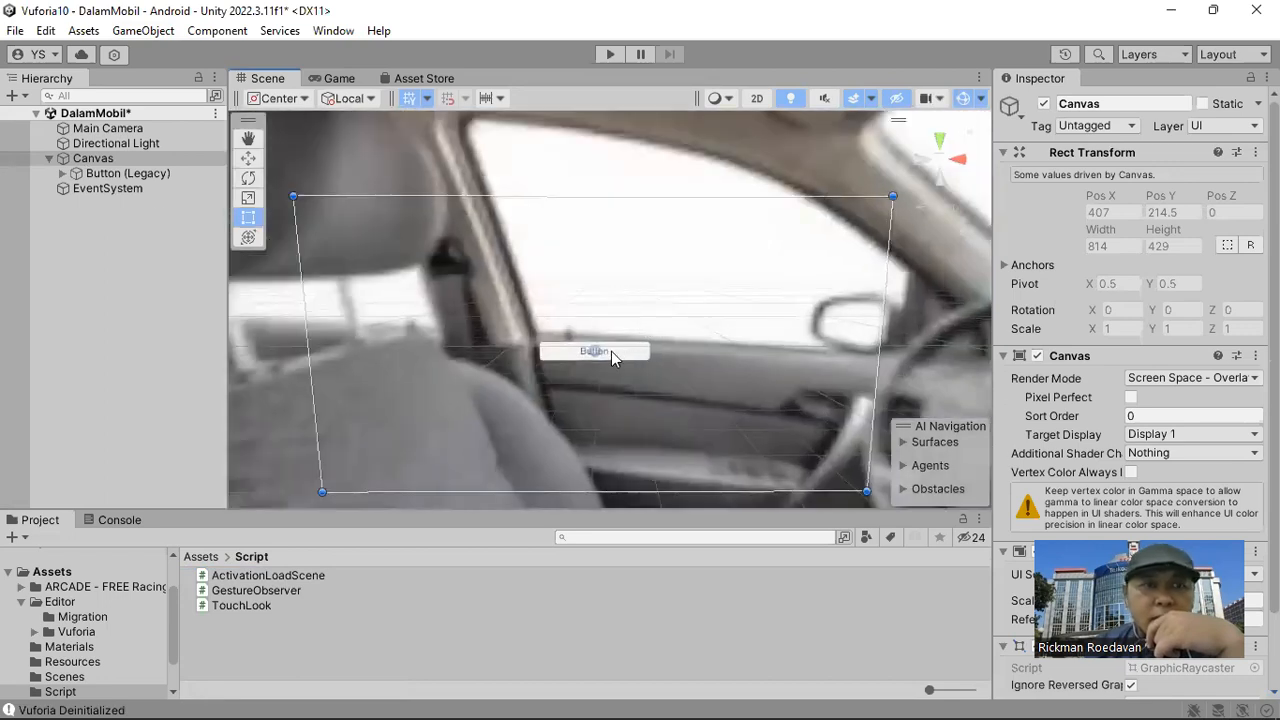
pyautogui.click(146, 176)
pyautogui.moveTo(624, 351); pyautogui.dragTo(528, 293)
pyautogui.moveTo(414, 217); pyautogui.dragTo(396, 216)
pyautogui.doubleClick(170, 175)
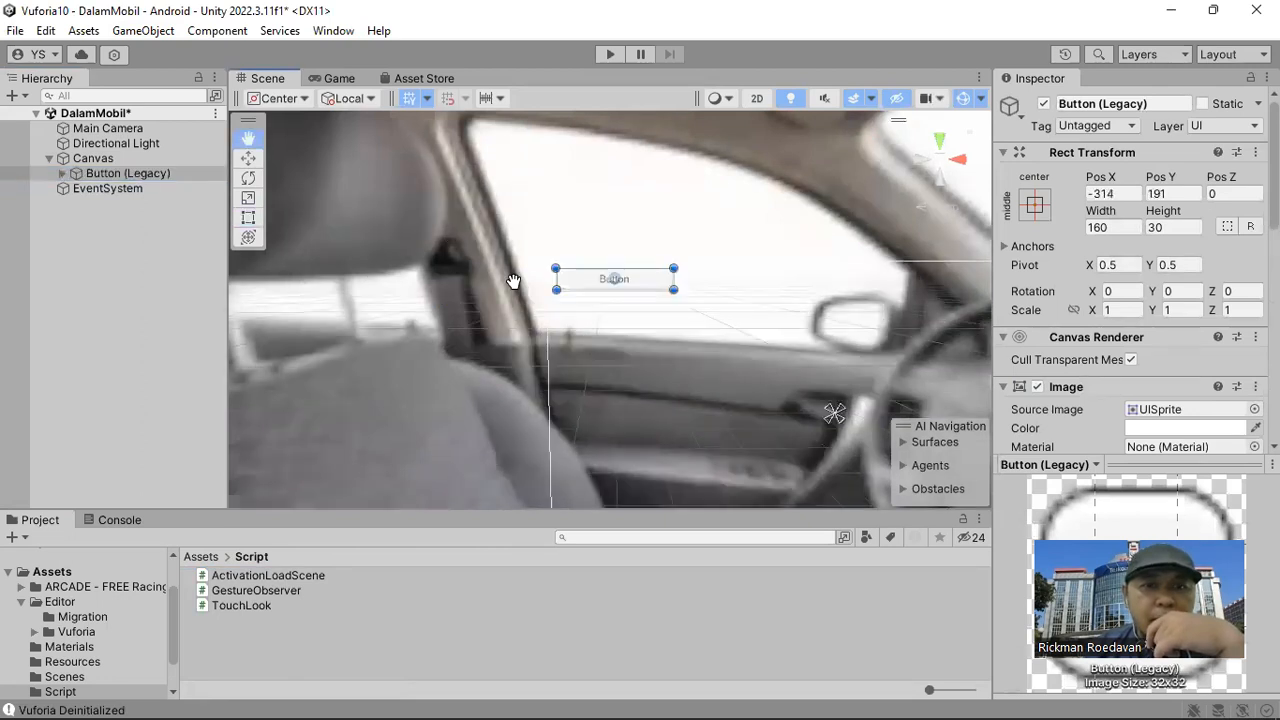
# Change the label text of the button to Back.
pyautogui.click(62, 173)
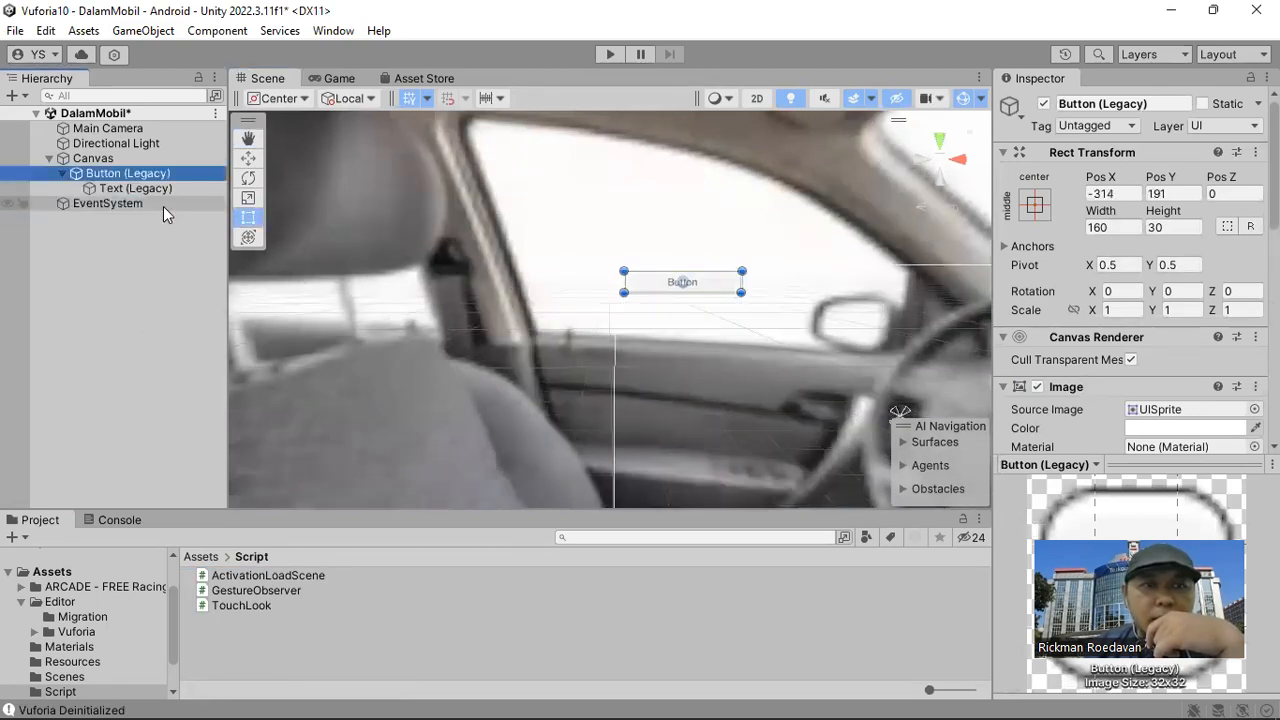
pyautogui.click(135, 188)
pyautogui.click(1062, 440)
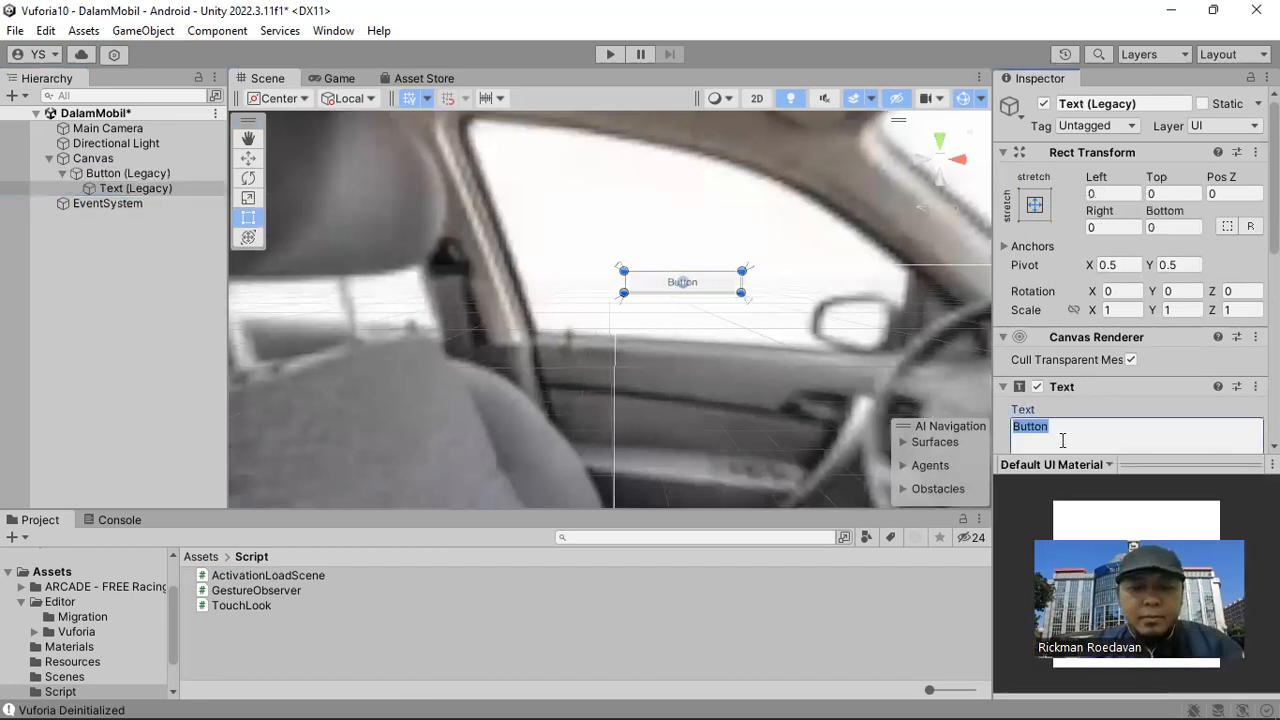
pyautogui.write('Back')
pyautogui.press('Return')
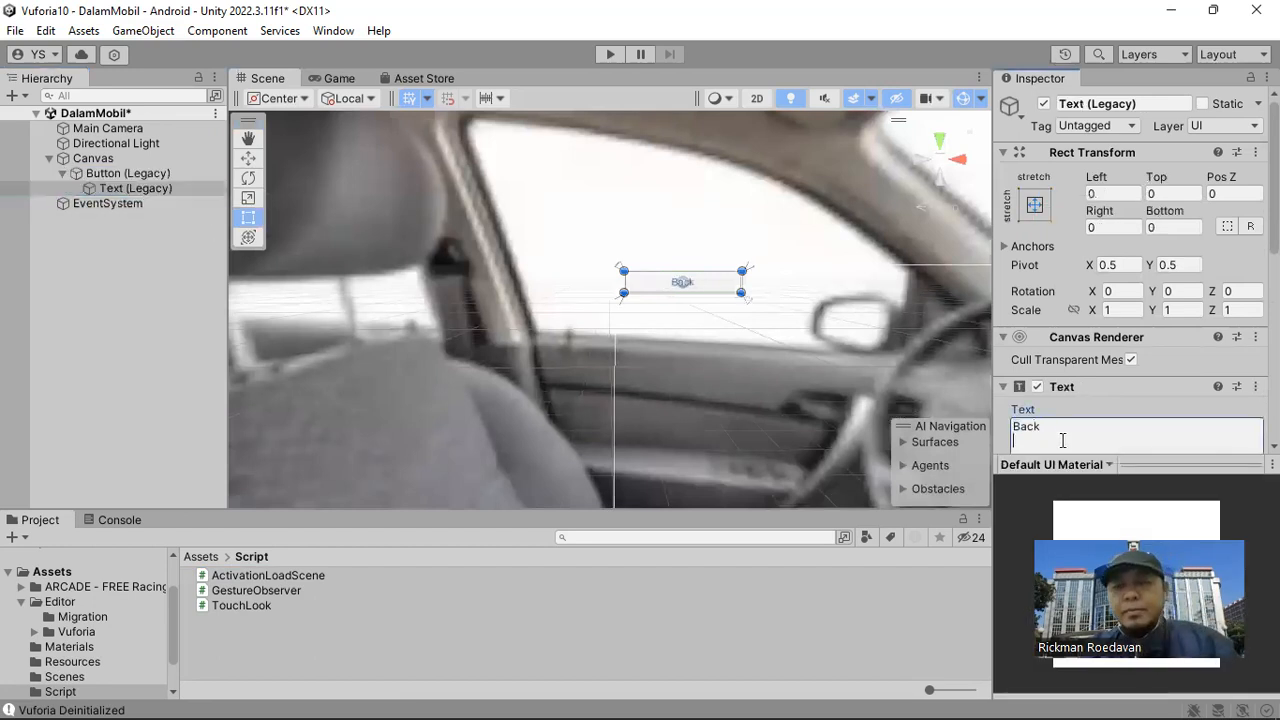
pyautogui.press('BackSpace')
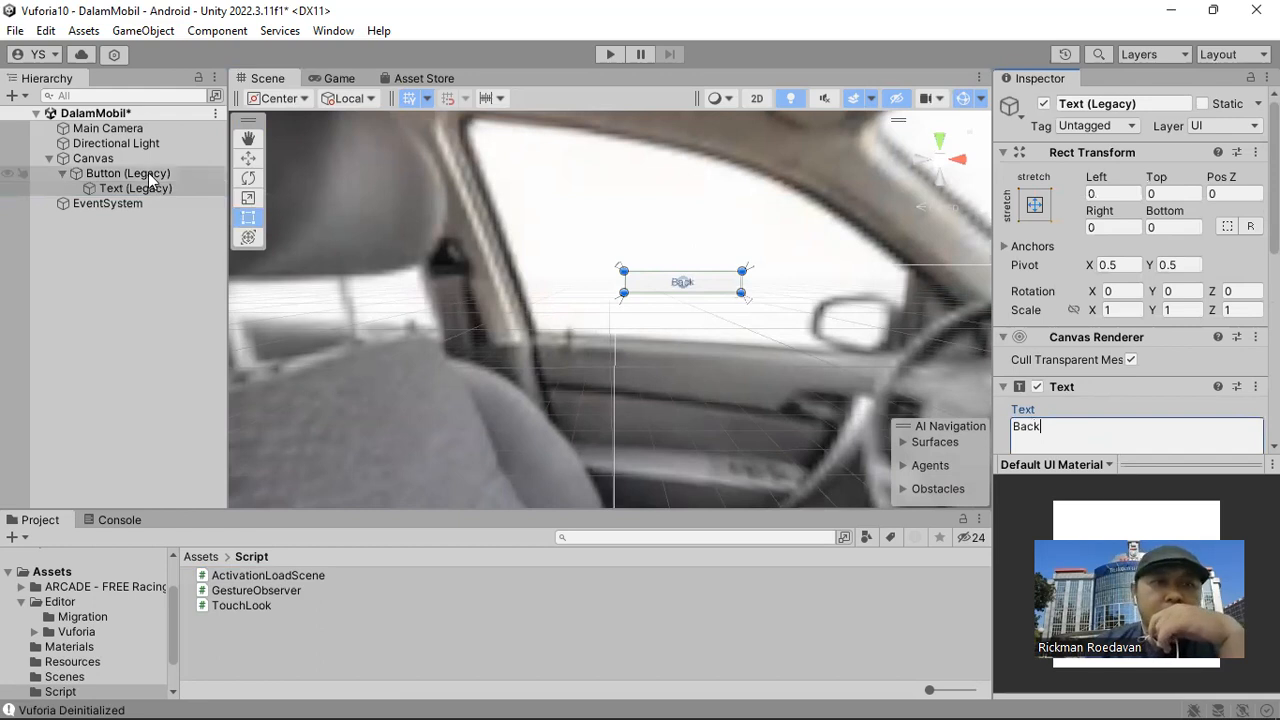
# Anchor the Back button to the top left of the canvas.
pyautogui.moveTo(534, 294); pyautogui.dragTo(603, 326, button='middle')
pyautogui.scroll(3, 583, 324)
pyautogui.click(1036, 205)
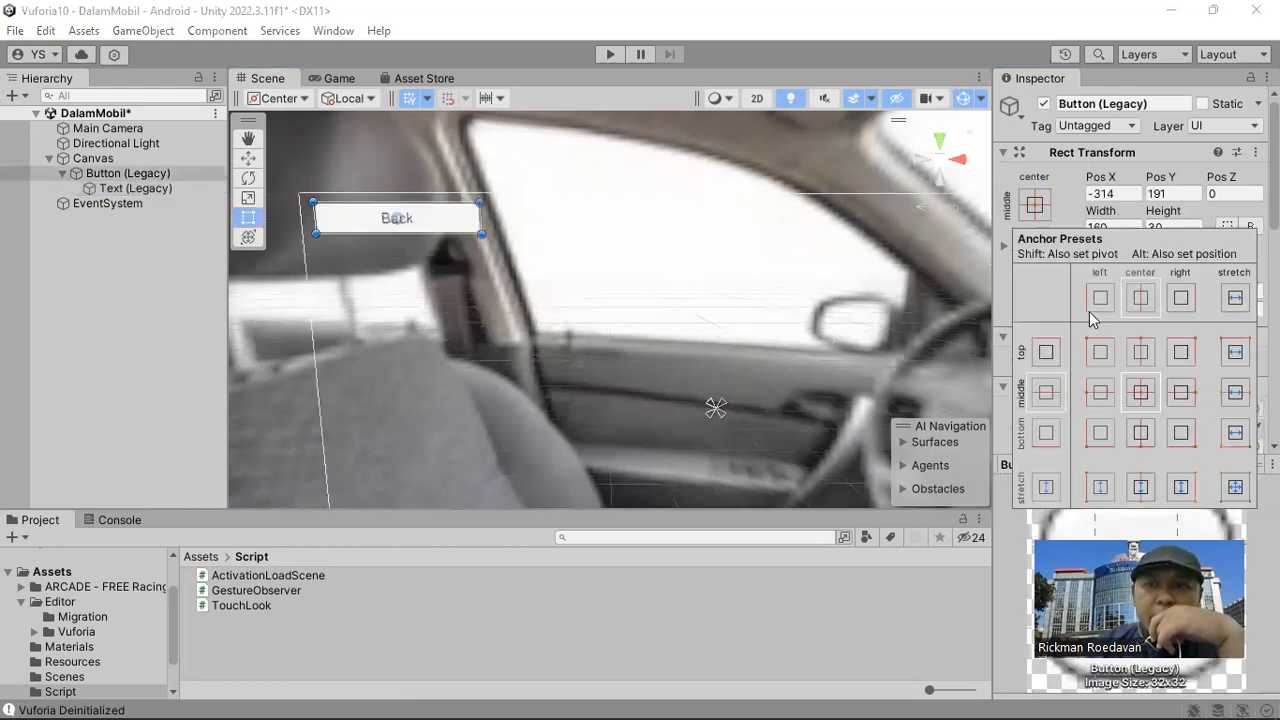
pyautogui.click(1101, 354)
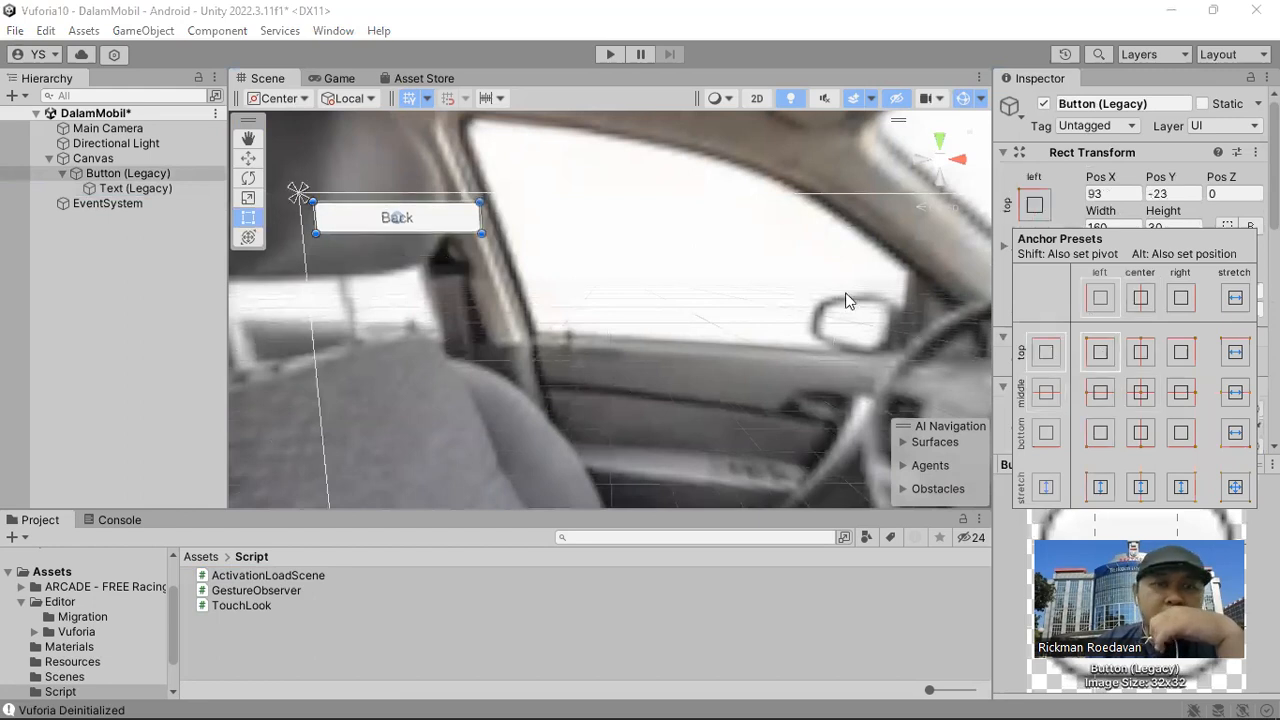
# Set the Canvas Scaler to Scale With Screen Size with a 1366 x 768 reference resolution and a width/height match of 0.5.
pyautogui.click(135, 160)
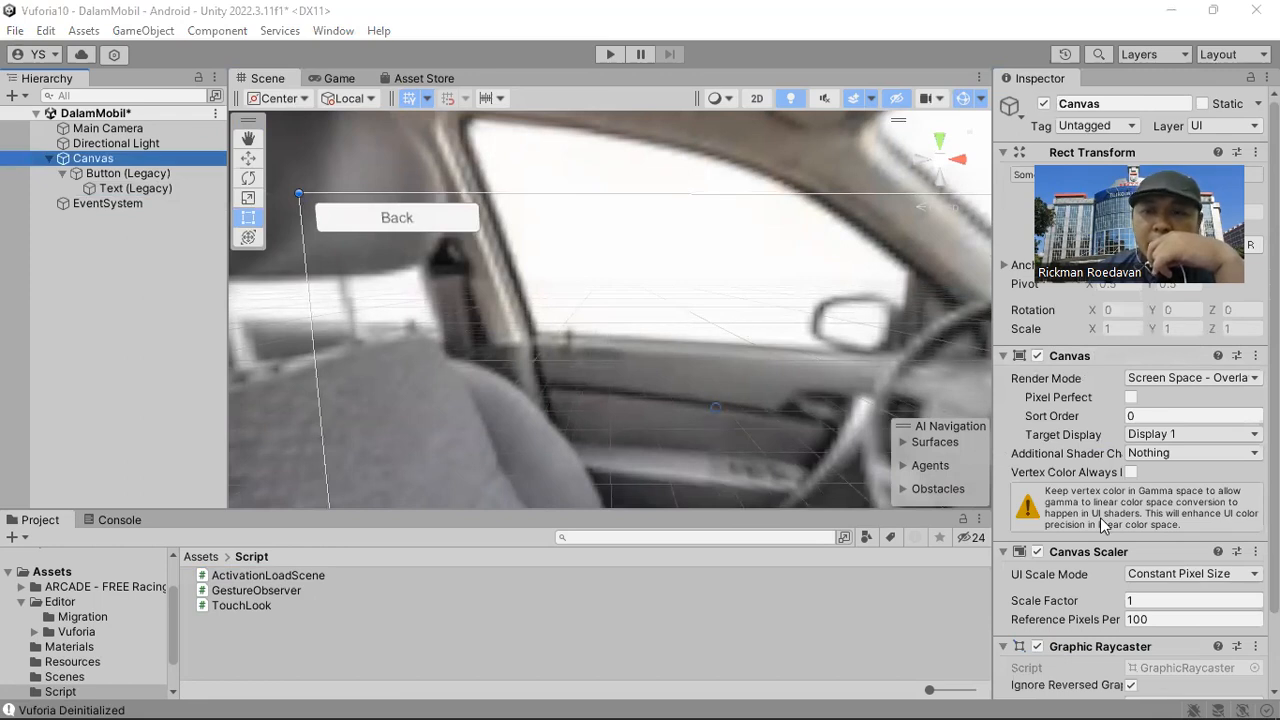
pyautogui.scroll(-2, 1100, 520)
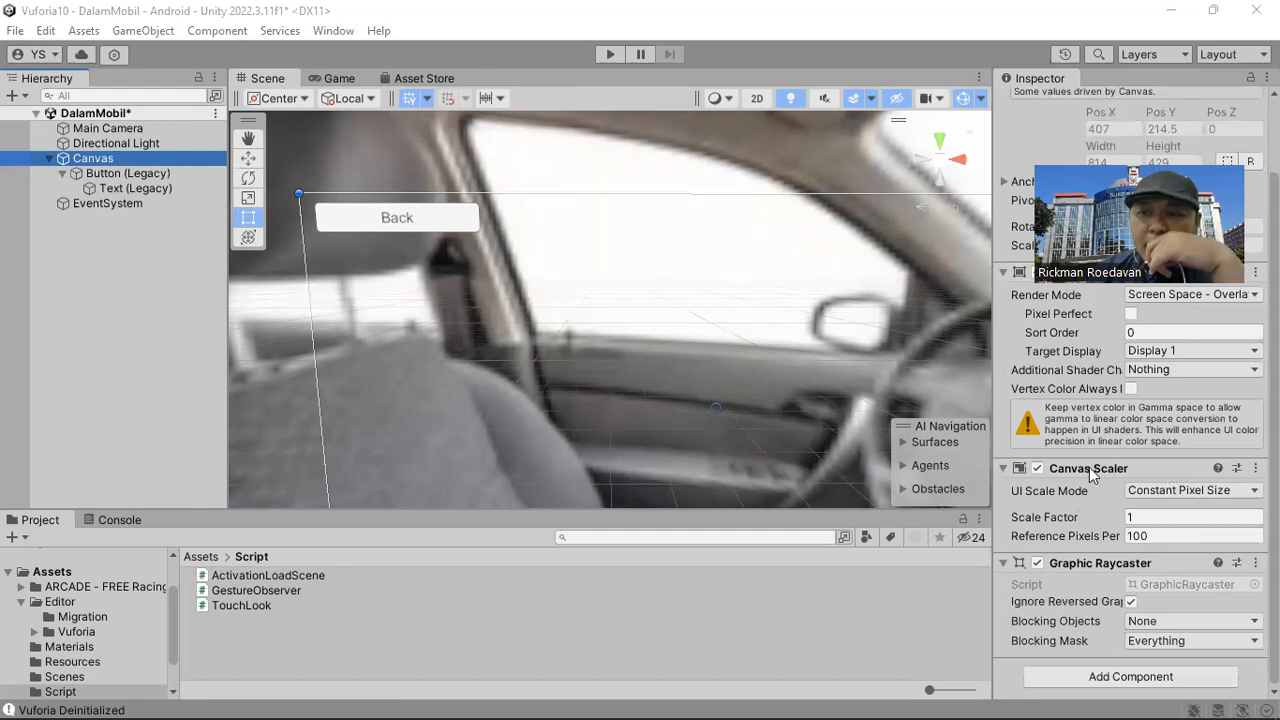
pyautogui.click(1160, 490)
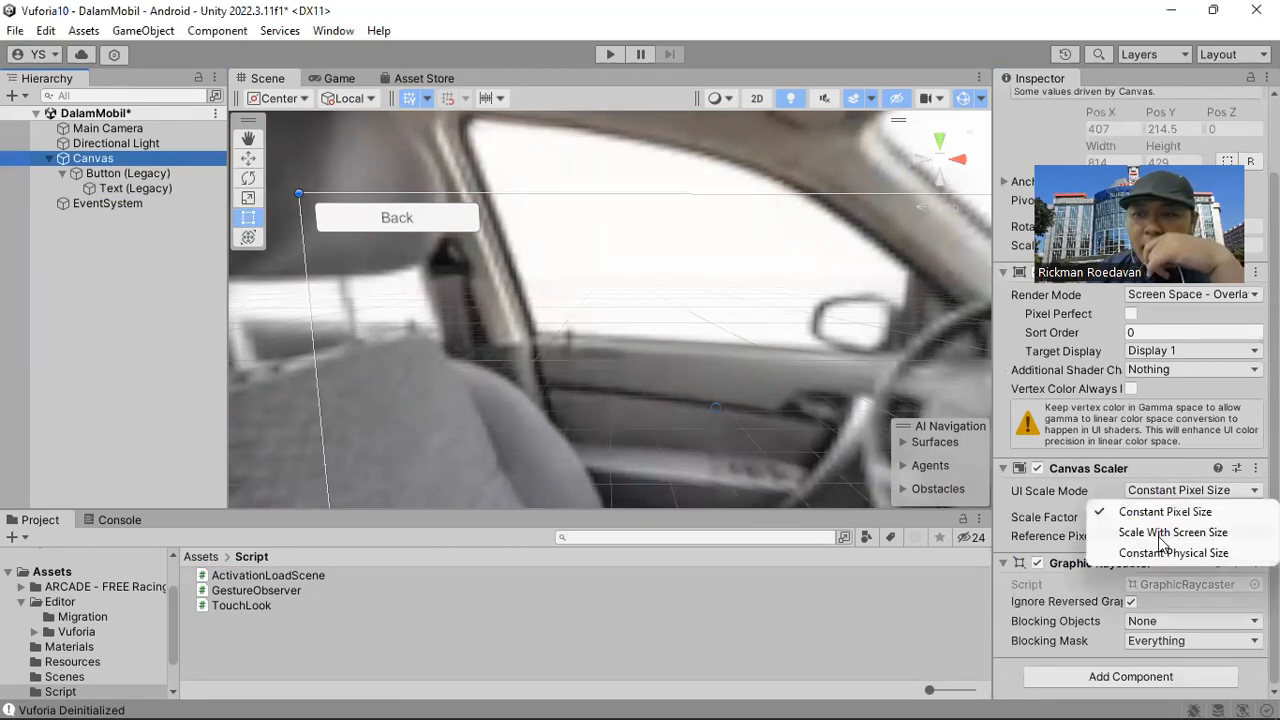
pyautogui.click(1165, 532)
pyautogui.click(1060, 537)
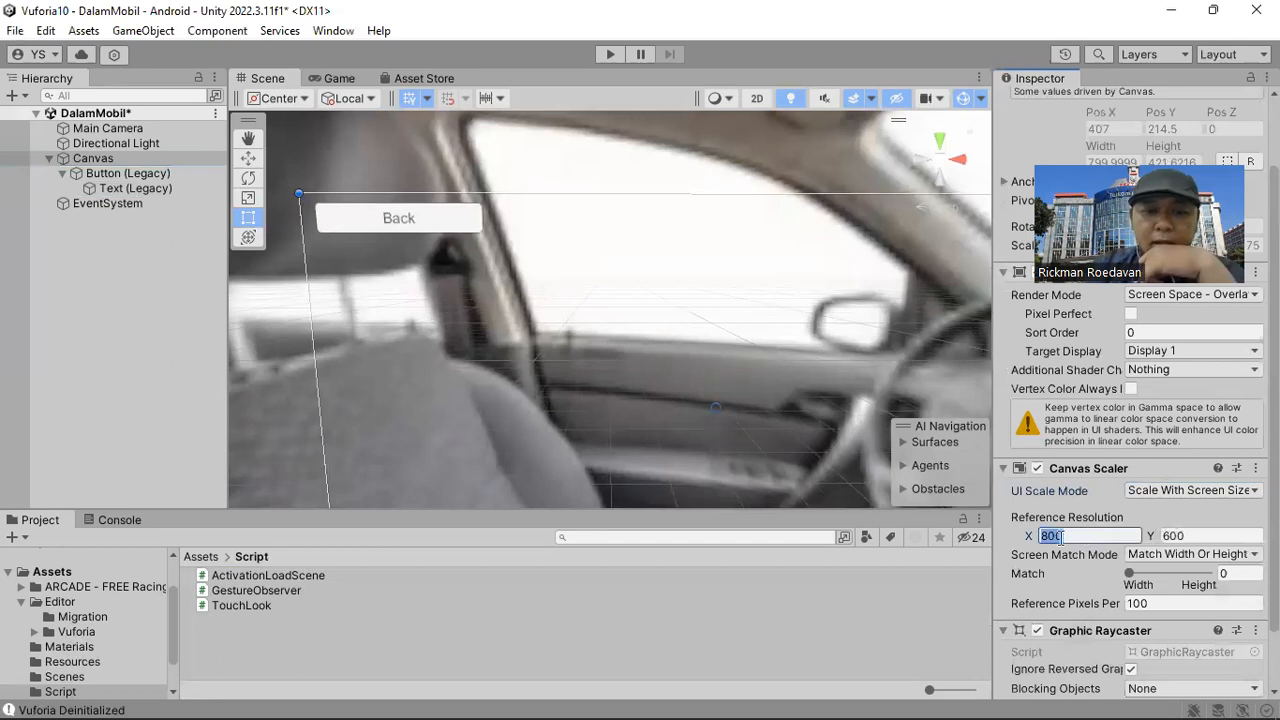
pyautogui.write('1366')
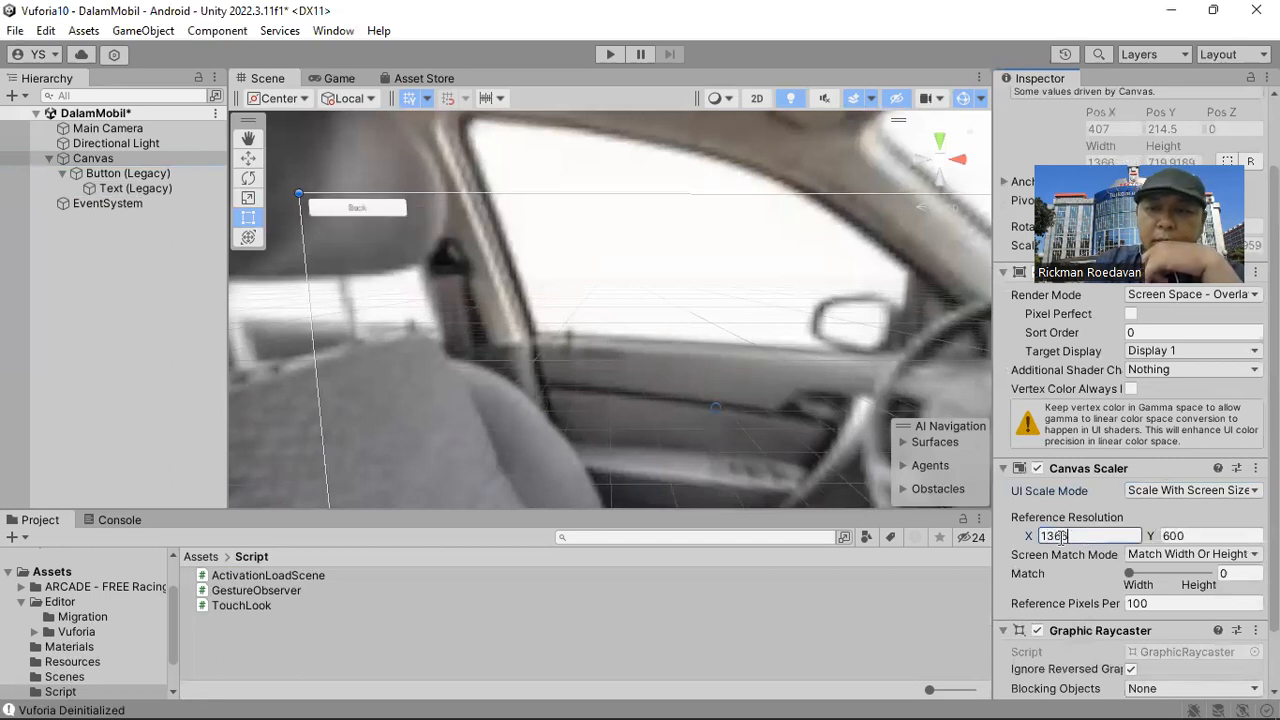
pyautogui.press('Tab')
pyautogui.write('768')
pyautogui.click(1230, 572)
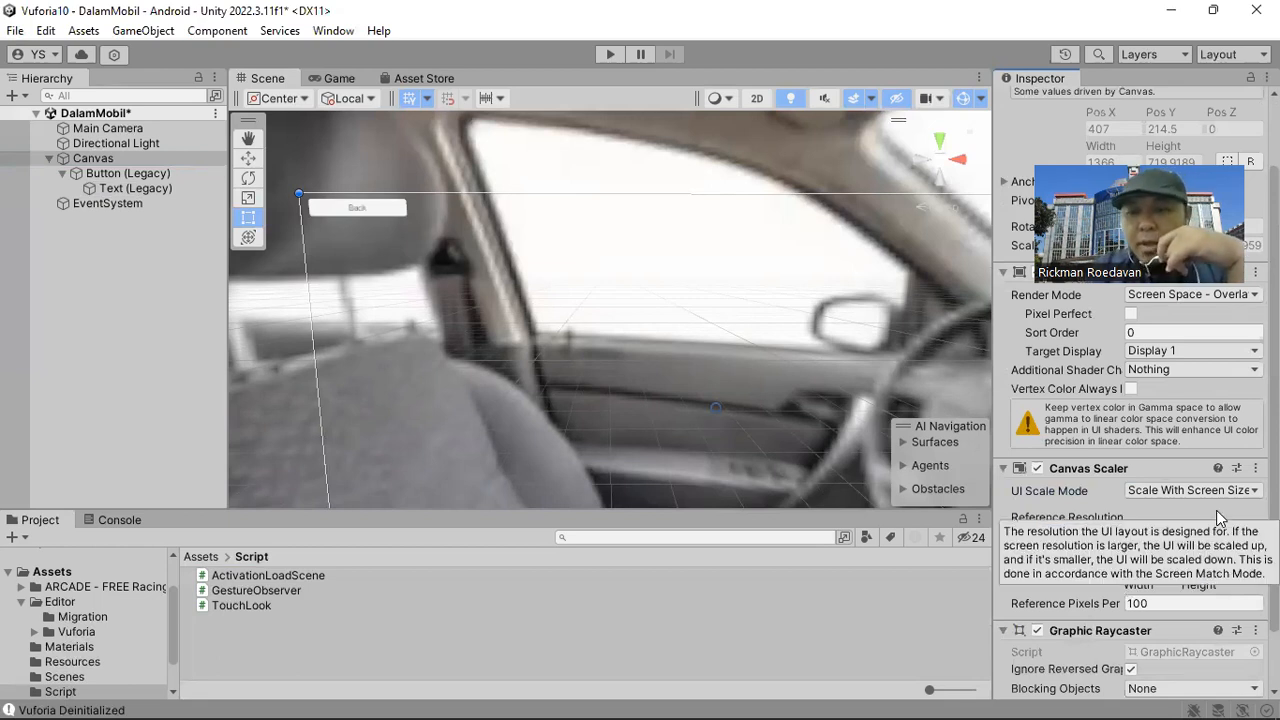
pyautogui.write('0.5')
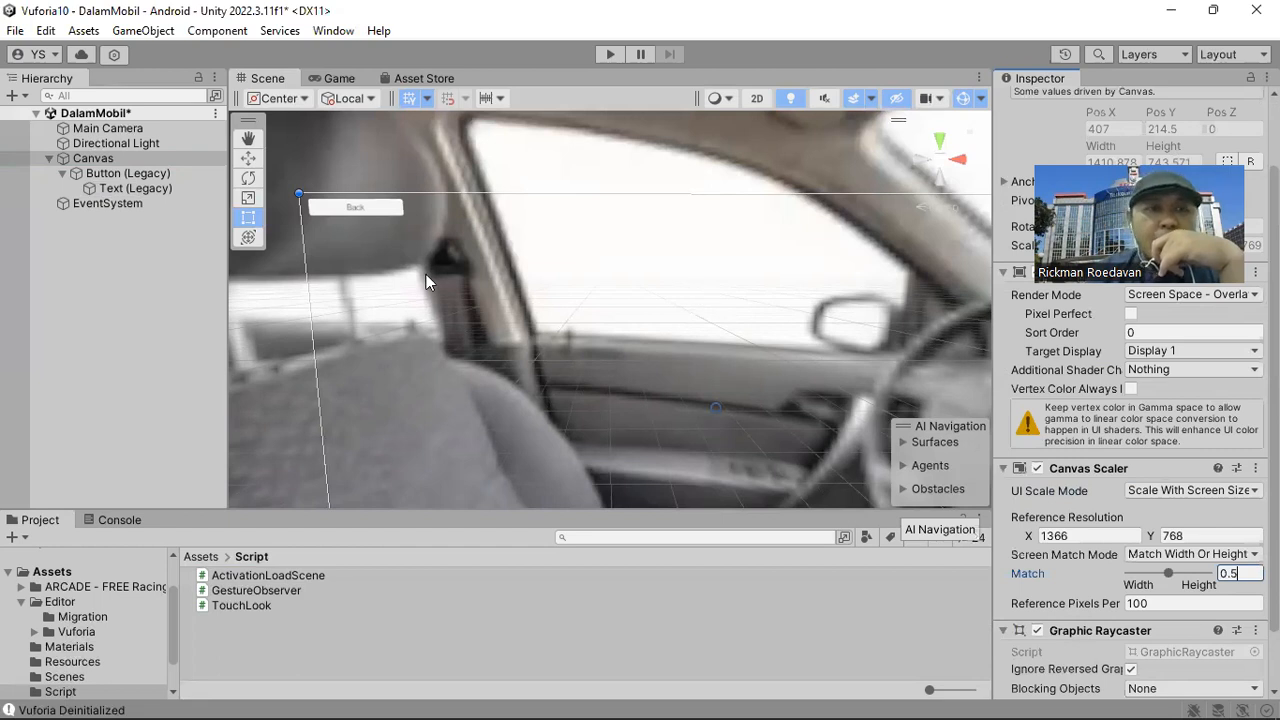
# Attach the ActivationLoadScene script to the Back button.
pyautogui.click(377, 207)
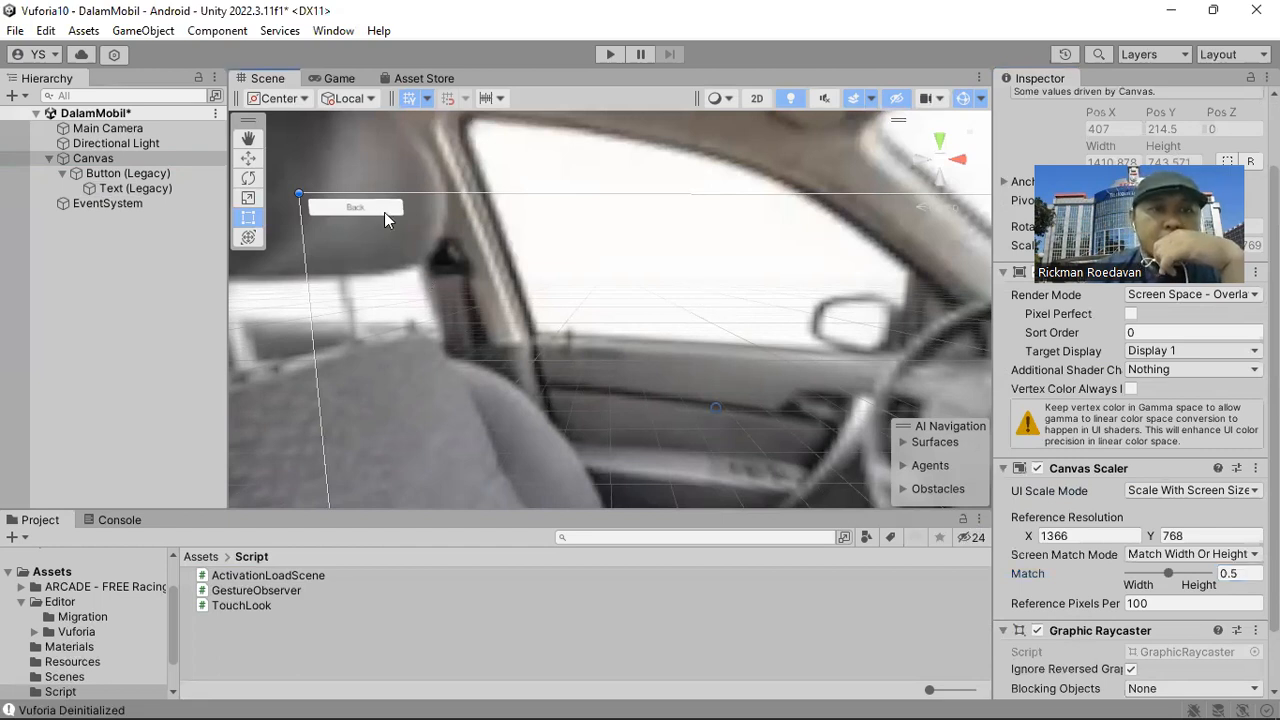
pyautogui.click(384, 212)
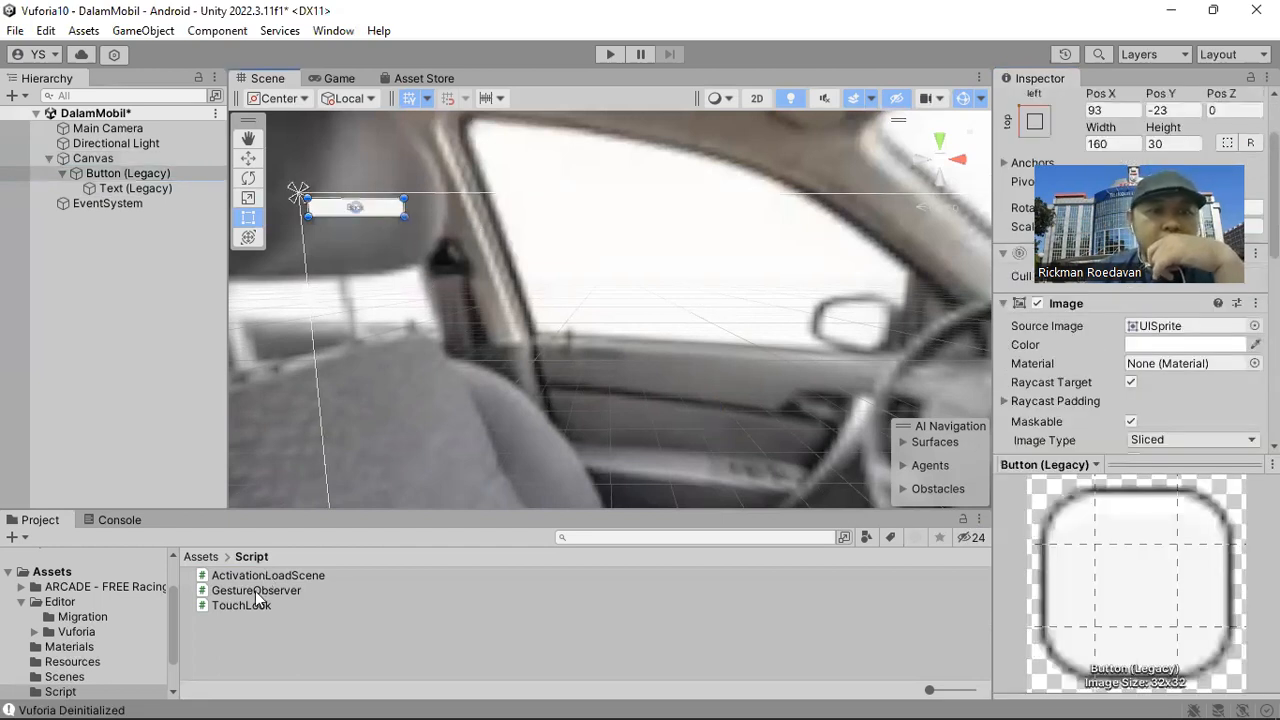
pyautogui.click(160, 178)
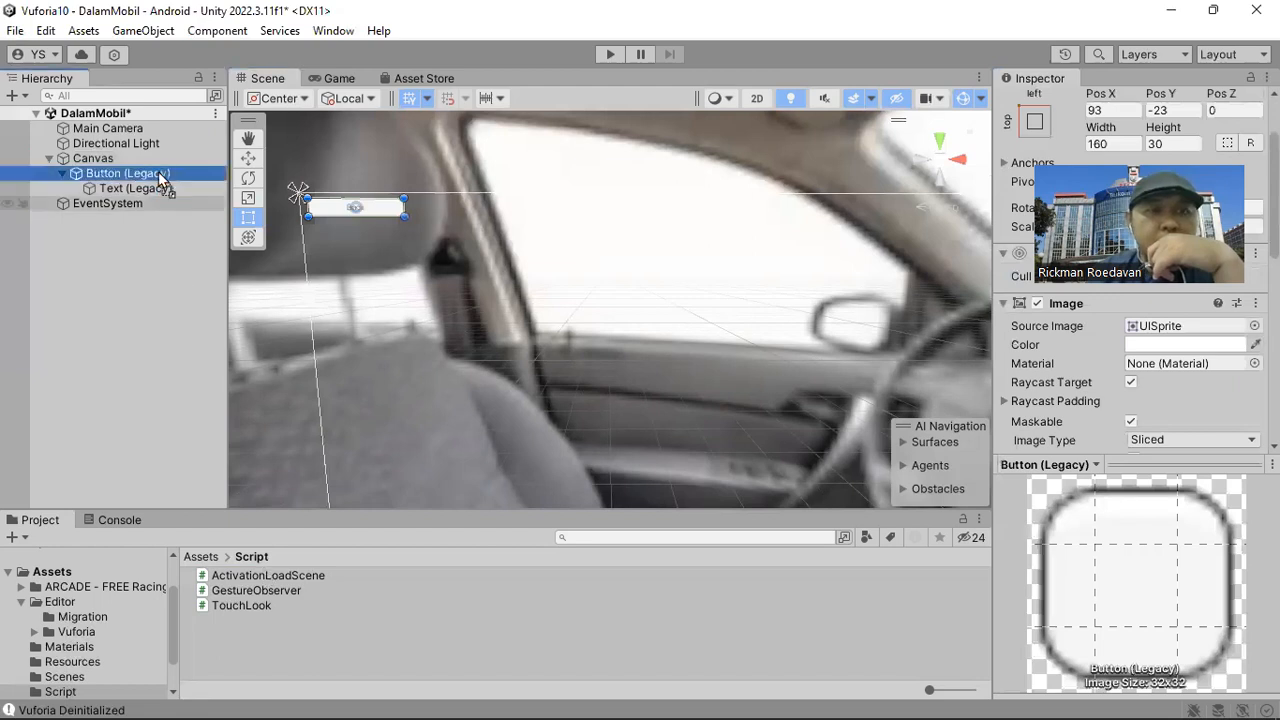
# Add the Back button itself to its On Click event and assign the ActivationLoadScene LoadScene (string) function.
pyautogui.scroll(-3, 1138, 445)
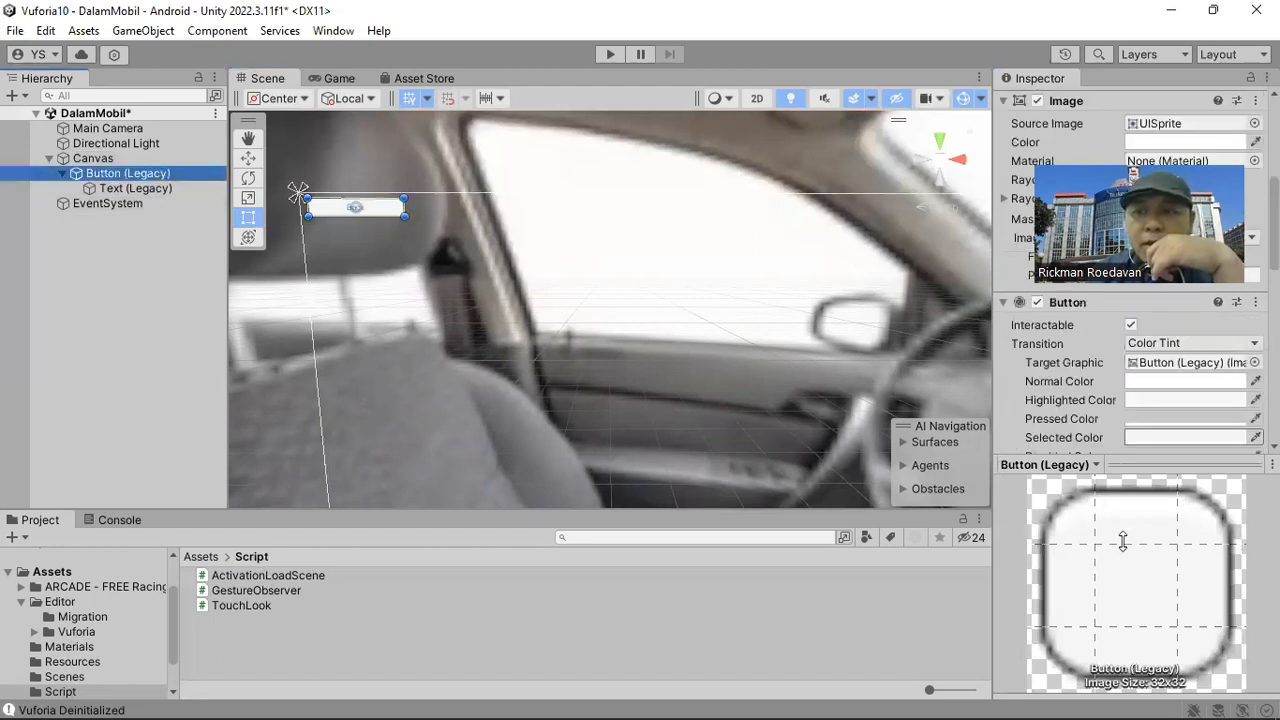
pyautogui.moveTo(1123, 464); pyautogui.dragTo(1123, 548)
pyautogui.scroll(-3, 1111, 446)
pyautogui.scroll(-3, 1128, 414)
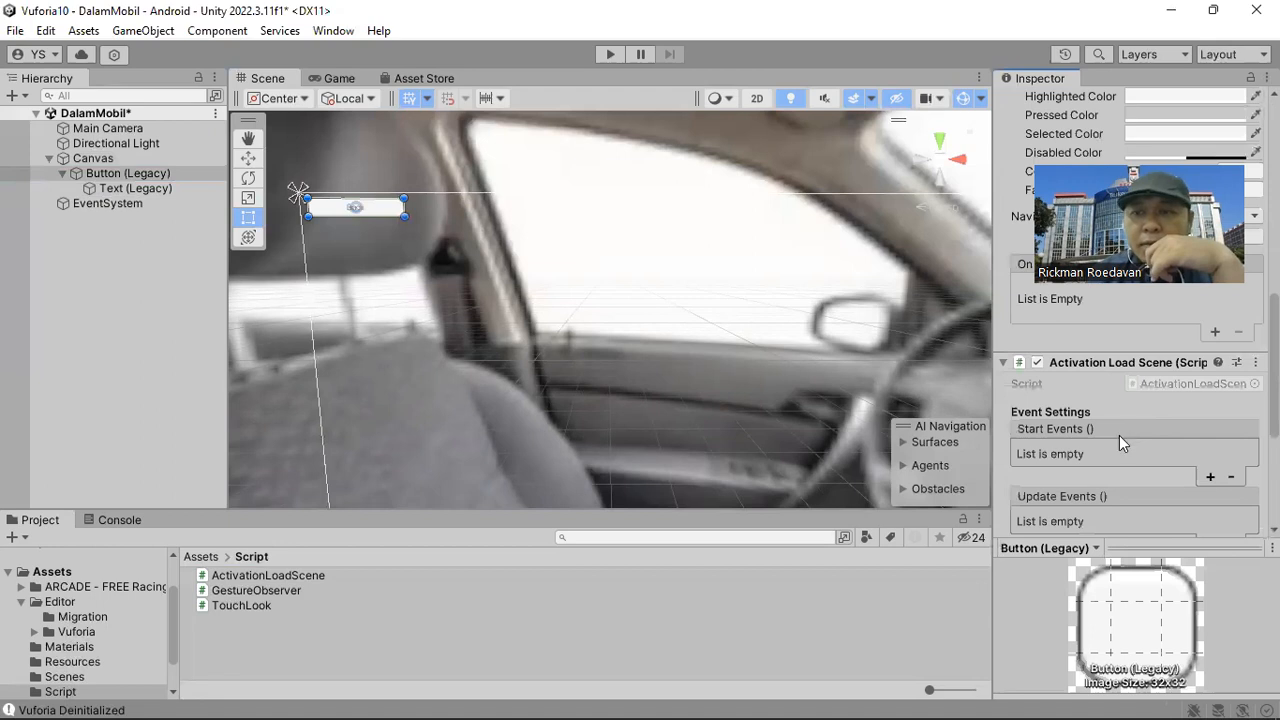
pyautogui.scroll(-1, 1119, 435)
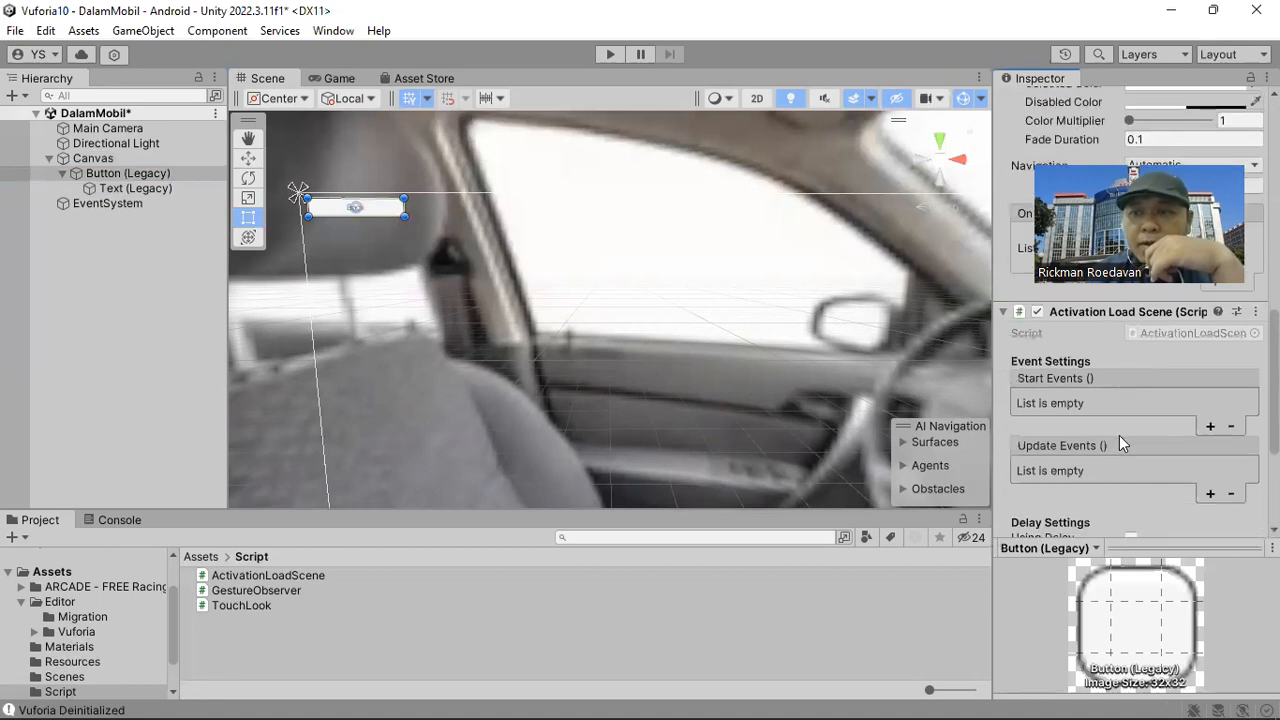
pyautogui.scroll(2, 1119, 435)
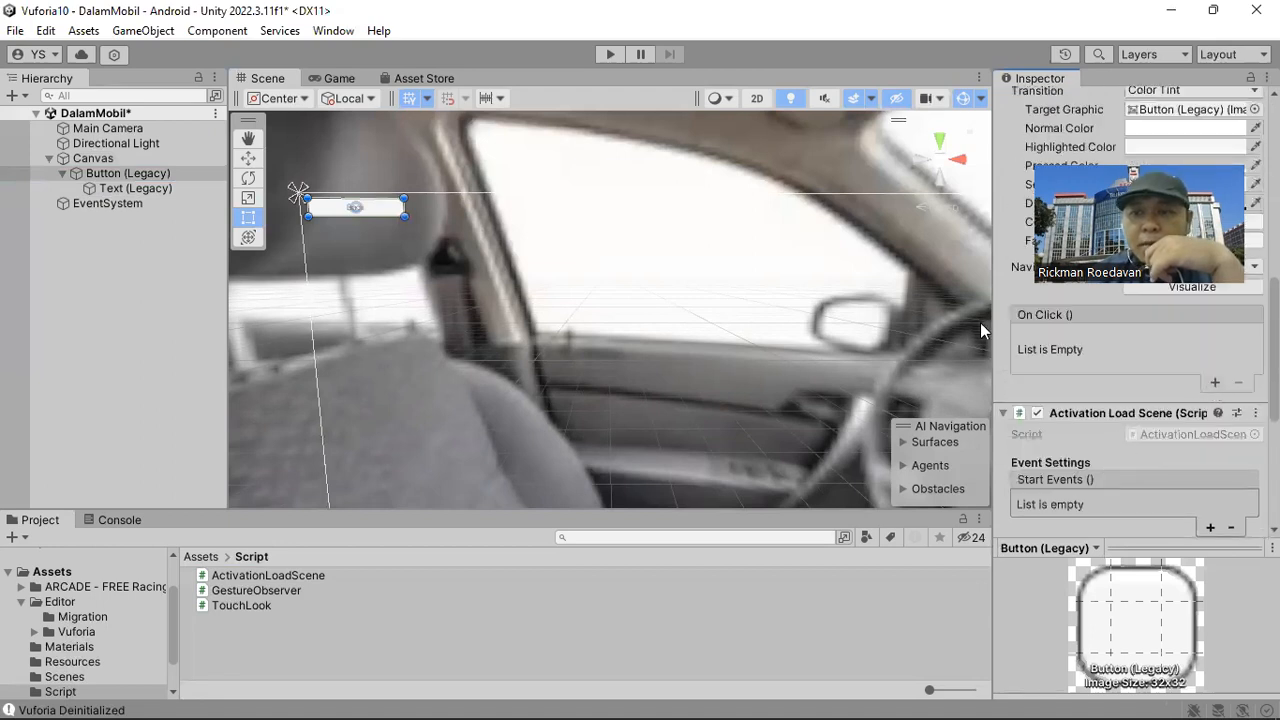
pyautogui.moveTo(140, 178); pyautogui.dragTo(1058, 358)
pyautogui.click(1134, 339)
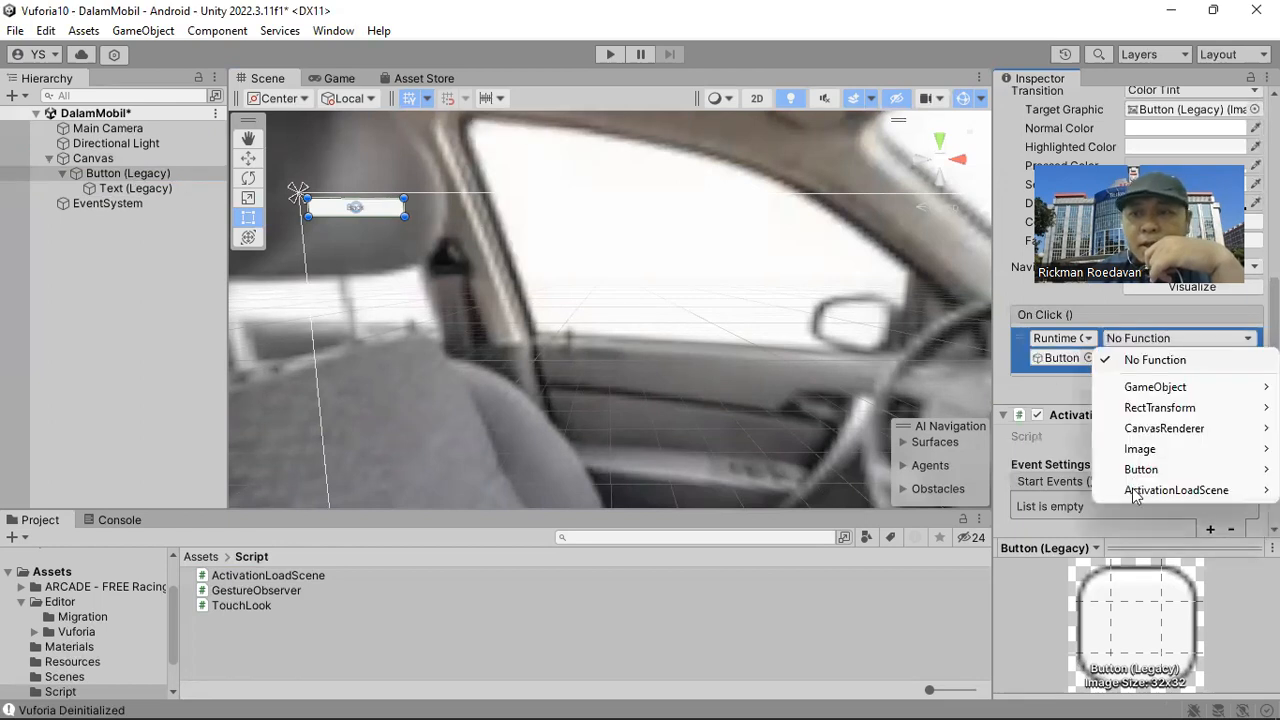
pyautogui.moveTo(1135, 492)
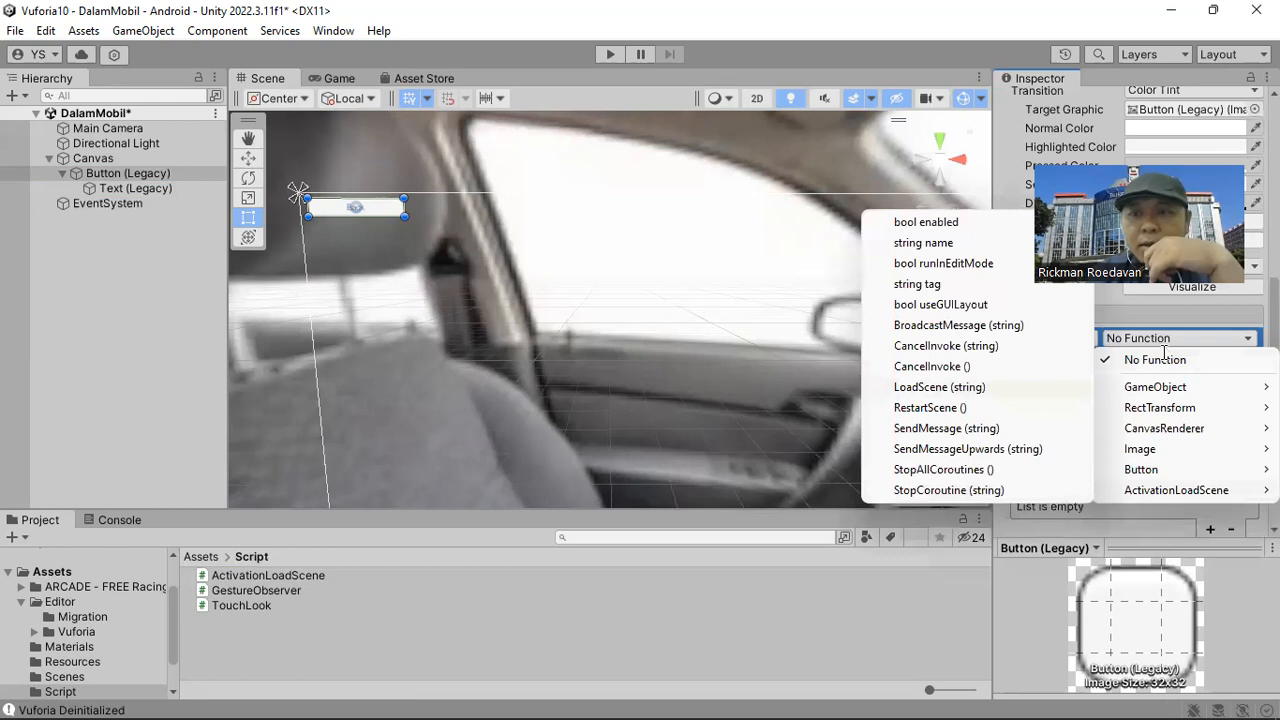
pyautogui.click(958, 392)
# Enter ARMobile as the scene name that the Back button's On Click event loads.
pyautogui.click(1160, 357)
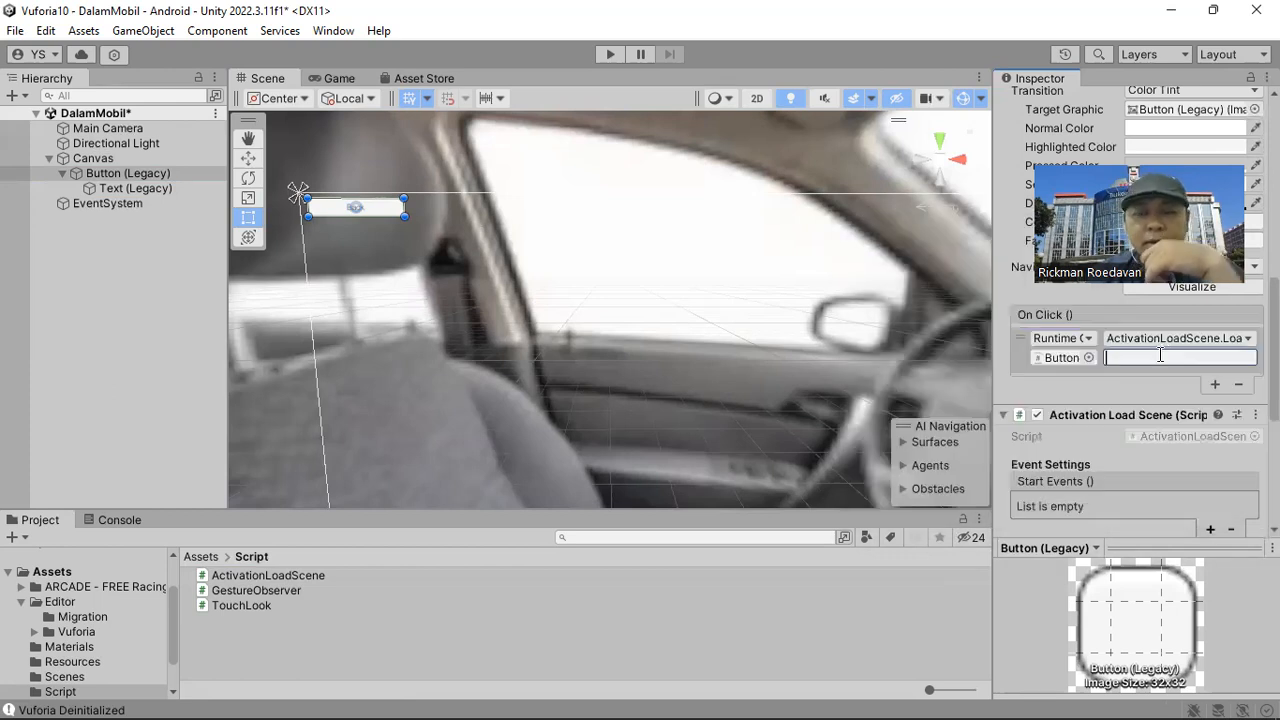
pyautogui.write('ARMobile')
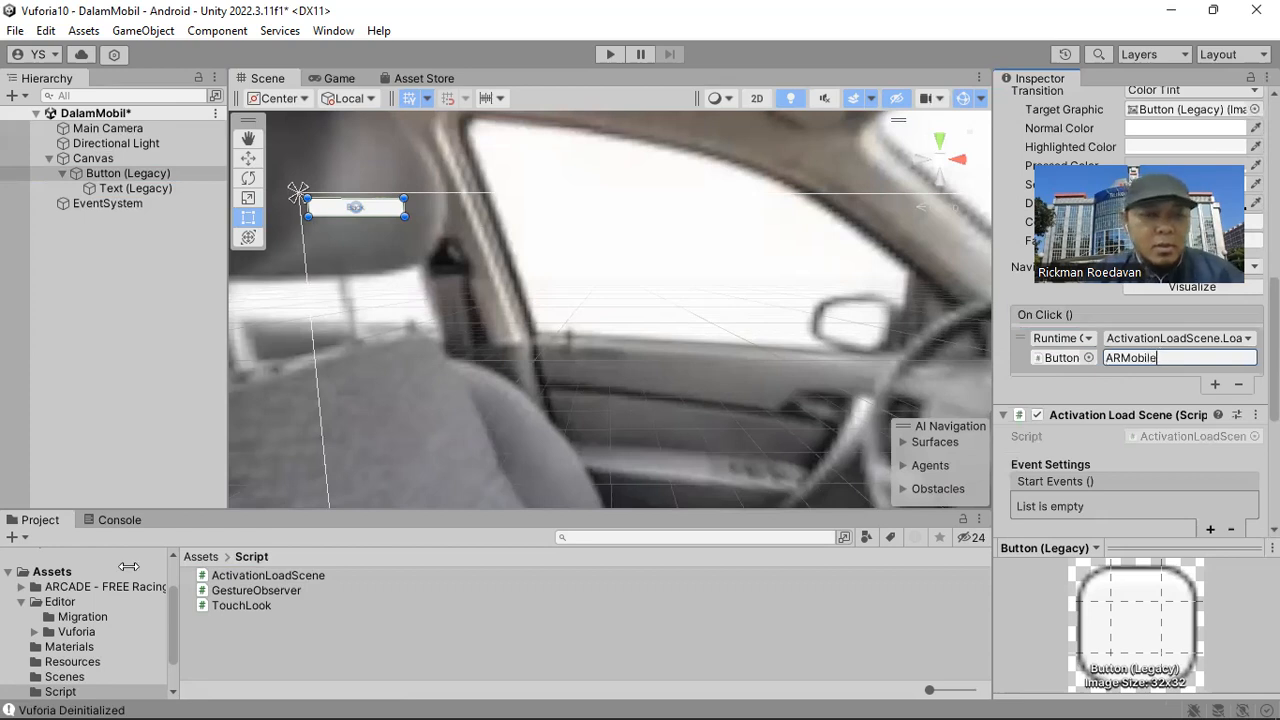
# Save the DalamMobil scene and open the ARMobile scene from the Assets folder.
pyautogui.click(52, 572)
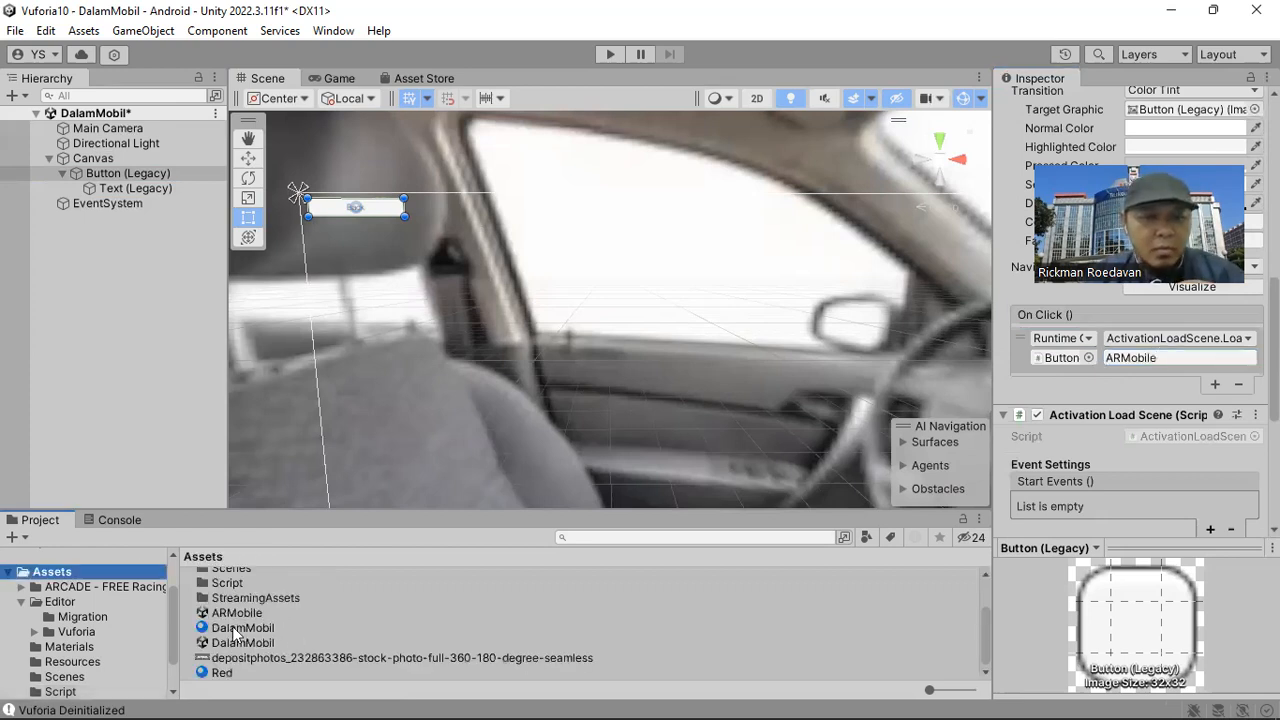
pyautogui.hotkey('ctrl', 's')
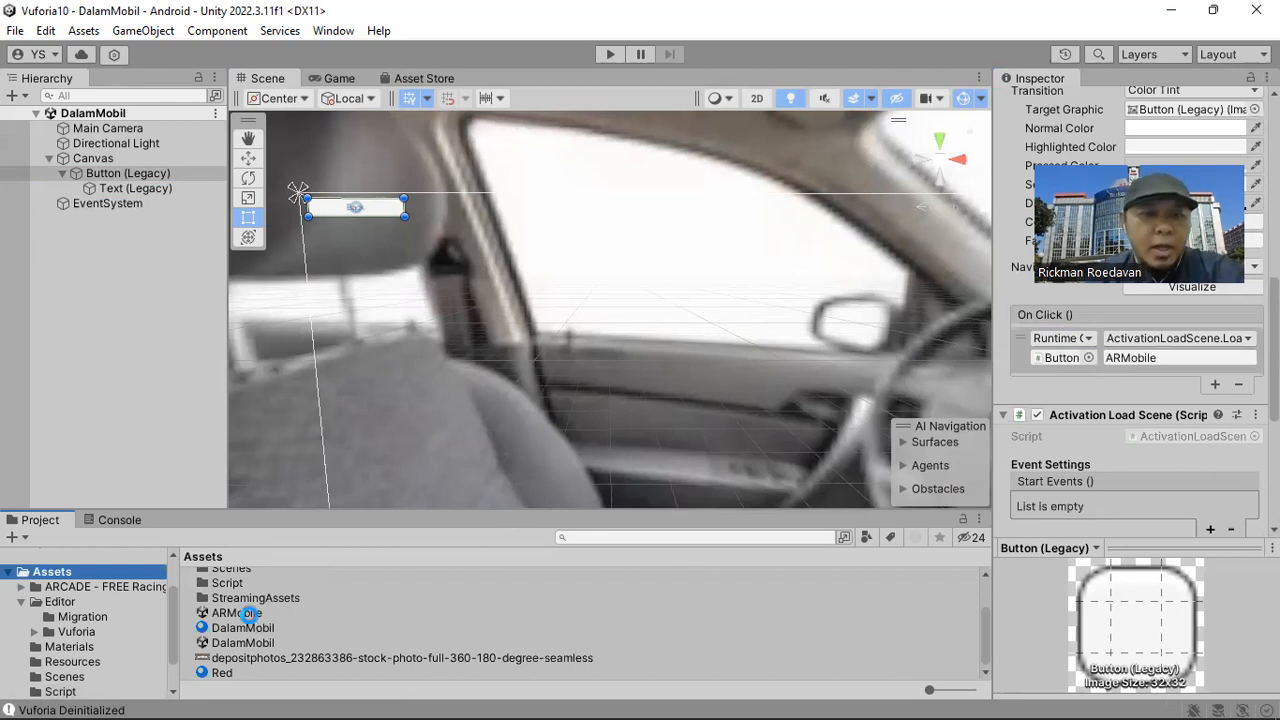
pyautogui.doubleClick(240, 612)
pyautogui.scroll(-3, 686, 358)
pyautogui.moveTo(686, 358); pyautogui.dragTo(654, 263, button='middle')
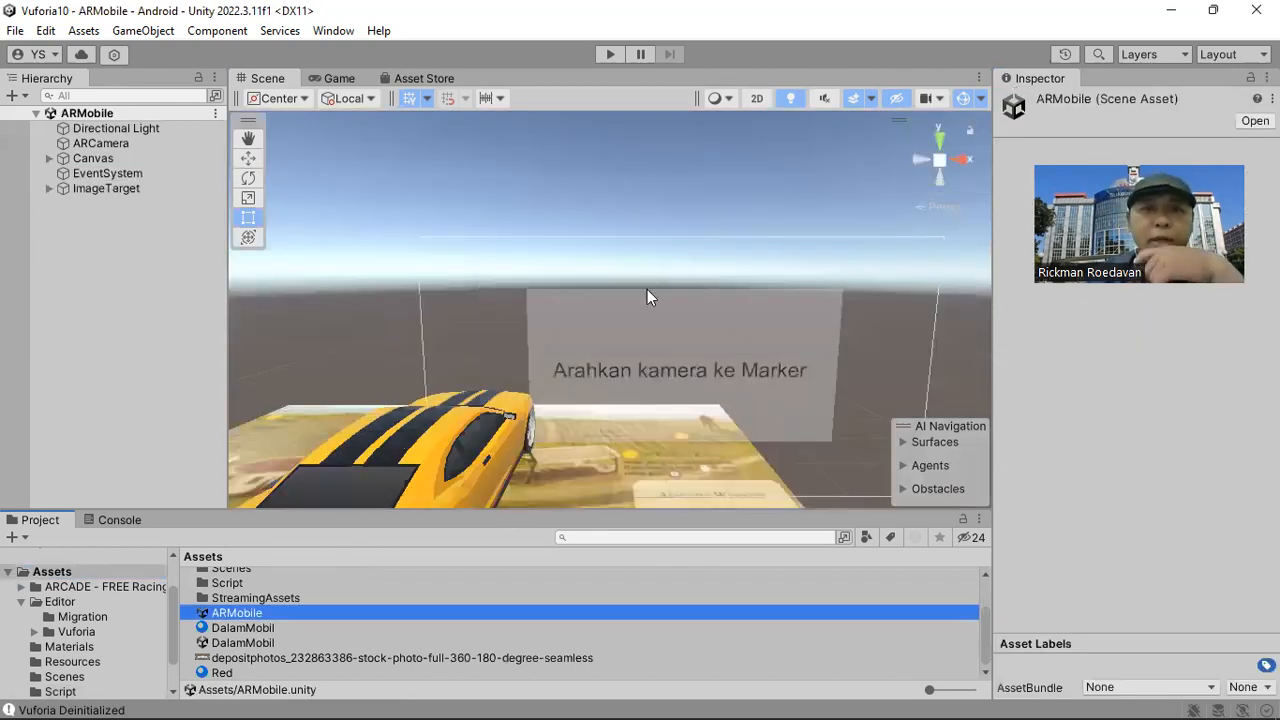
pyautogui.scroll(3, 647, 289)
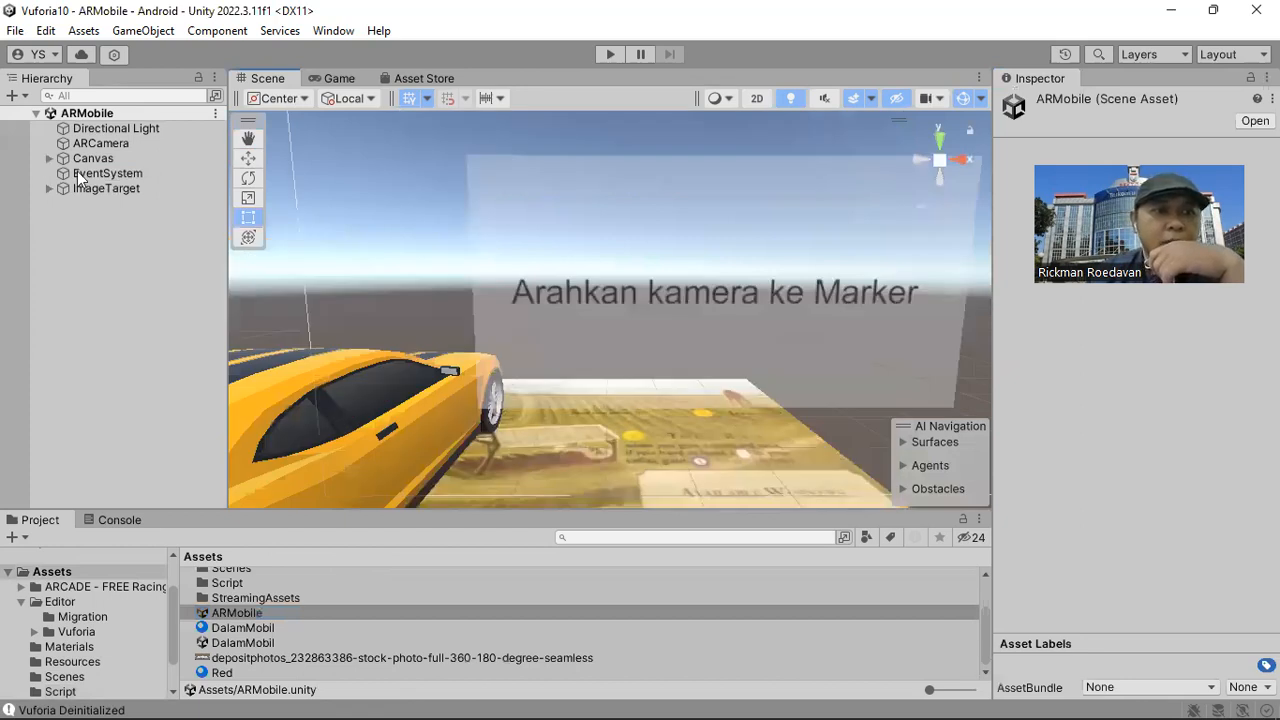
# Attach the ActivationLoadScene script from the Script folder to the ButtonKeMobil object inside the Canvas.
pyautogui.click(49, 158)
pyautogui.click(124, 188)
pyautogui.moveTo(679, 362); pyautogui.dragTo(465, 217, button='middle')
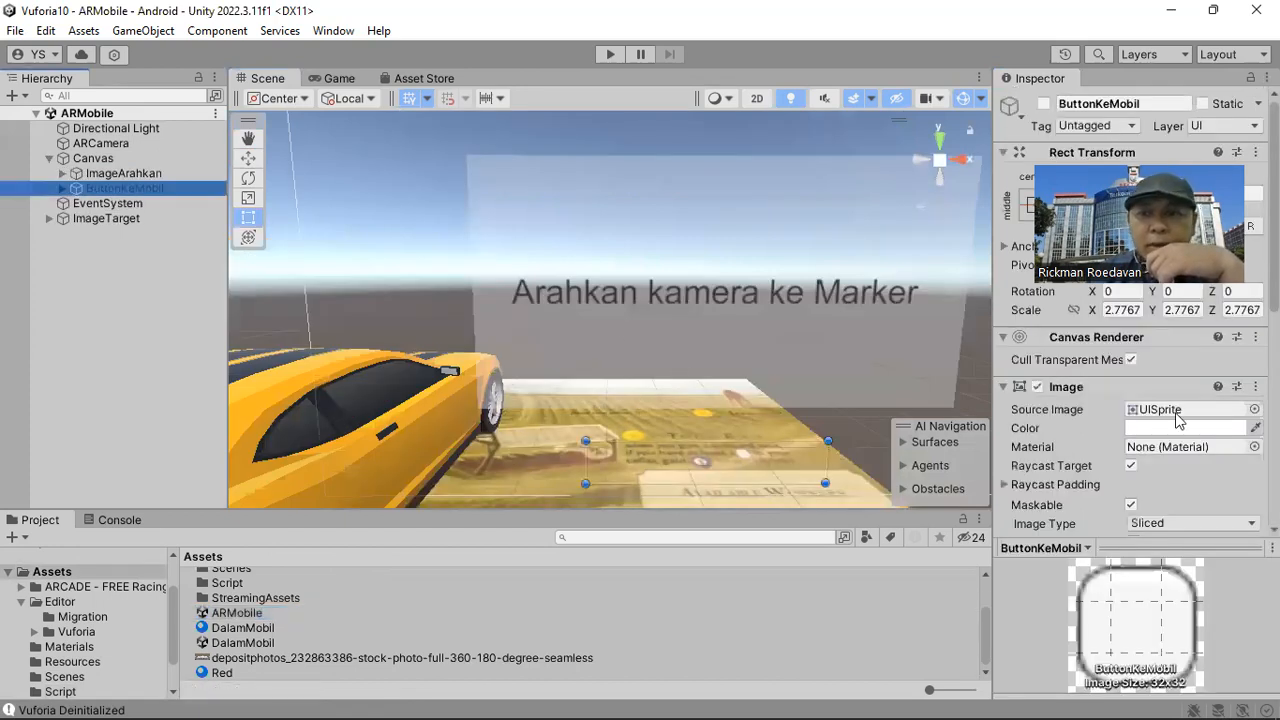
pyautogui.scroll(-3, 1172, 421)
pyautogui.scroll(-5, 1172, 428)
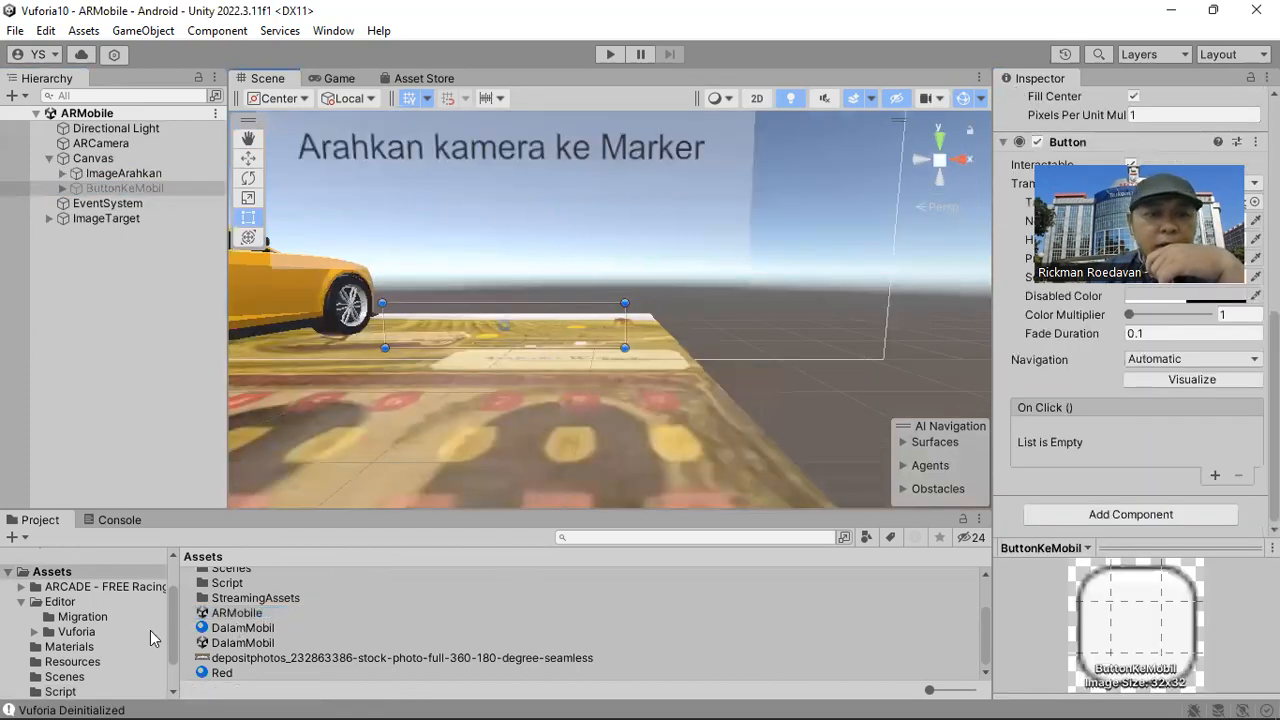
pyautogui.scroll(-2, 82, 637)
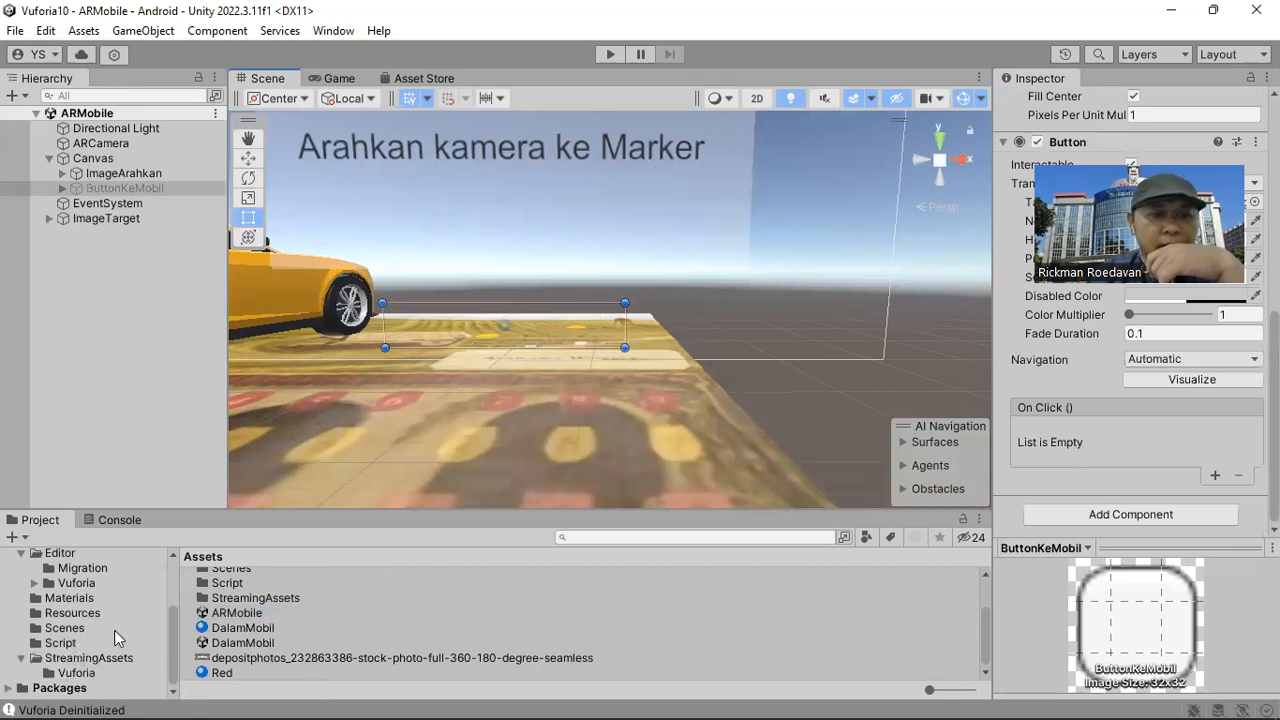
pyautogui.click(100, 643)
pyautogui.moveTo(249, 579); pyautogui.dragTo(143, 190)
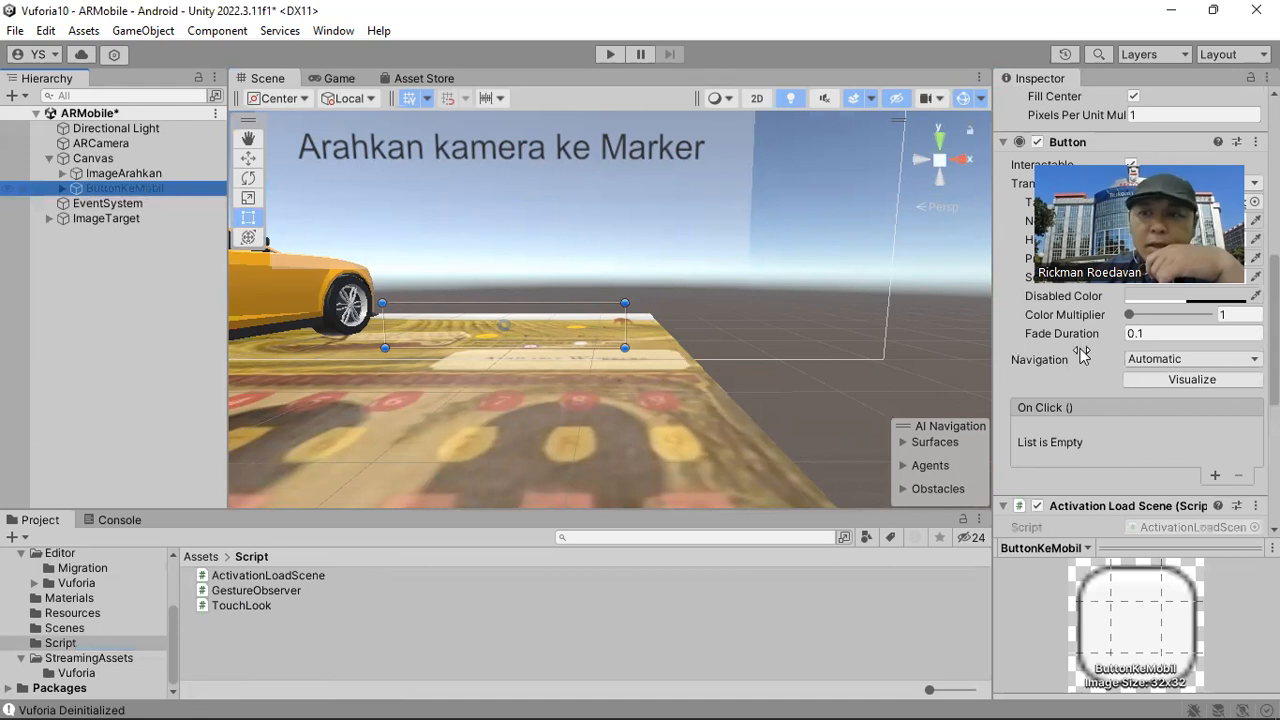
# Add ButtonKeMobil itself to its On Click event and assign the ActivationLoadScene LoadScene (string) function.
pyautogui.scroll(-2, 1205, 427)
pyautogui.click(1215, 424)
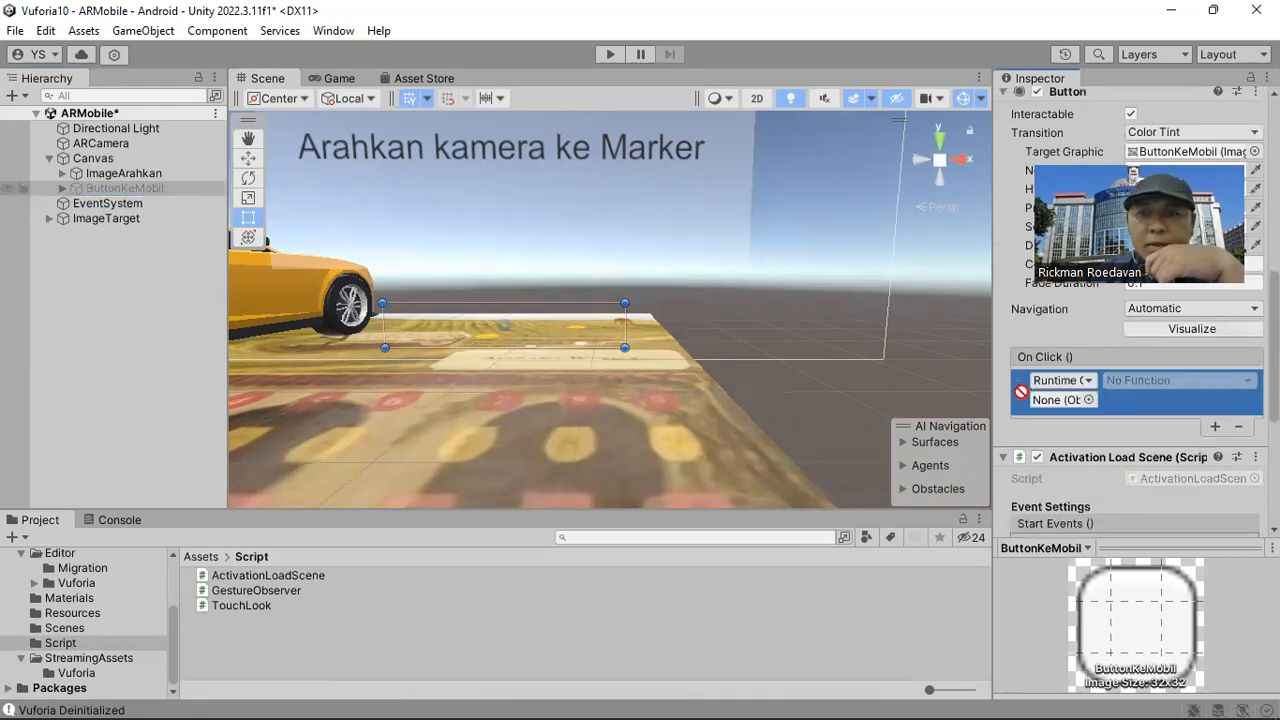
pyautogui.click(1119, 386)
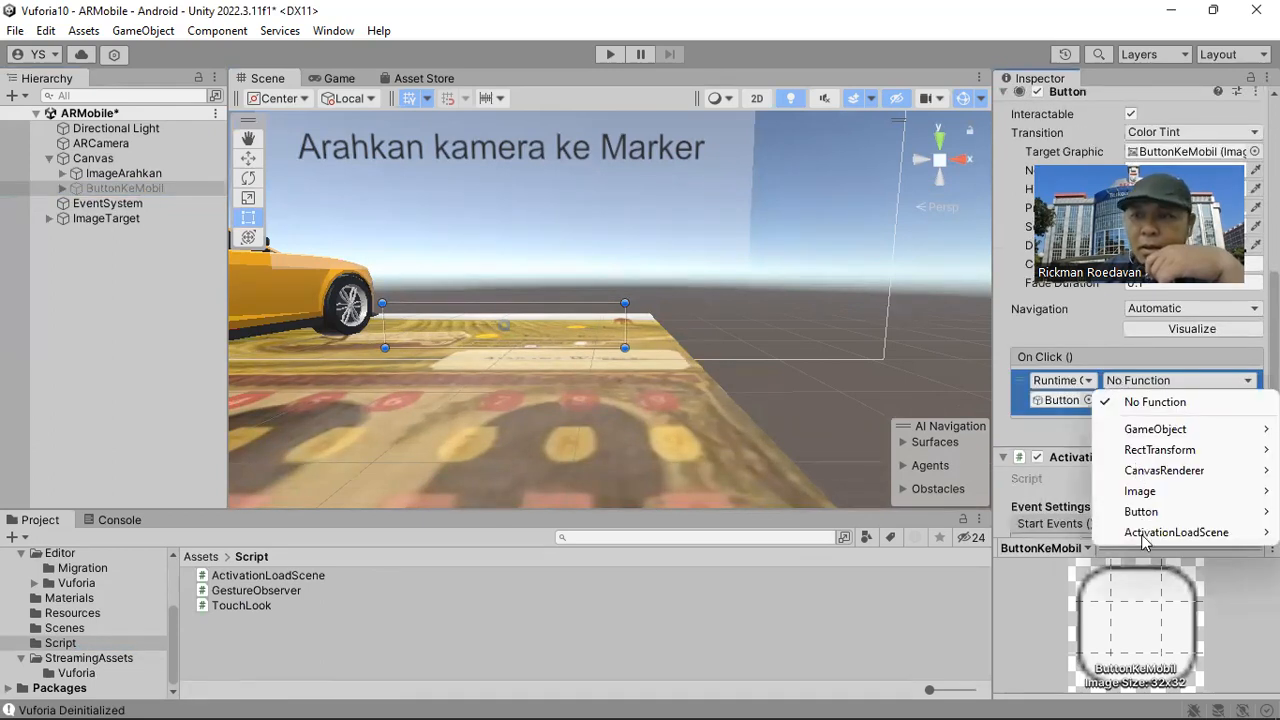
pyautogui.moveTo(1141, 536)
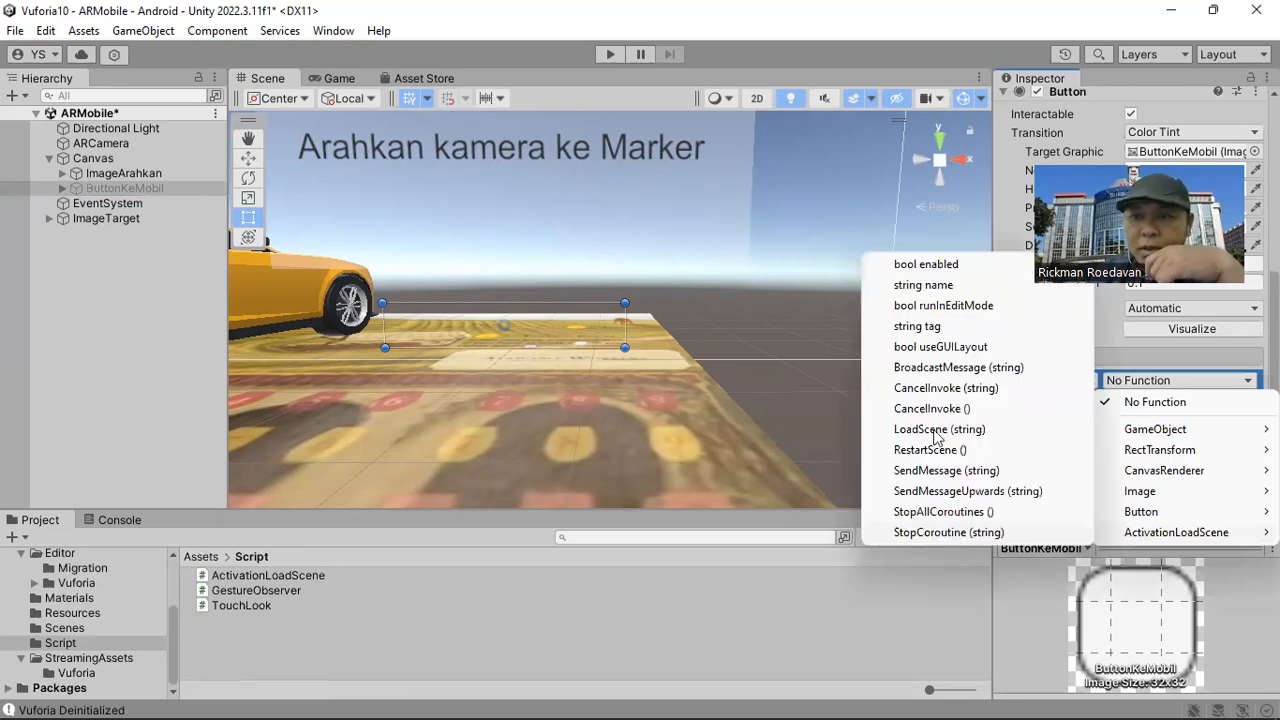
pyautogui.click(935, 433)
# Enter DalamMobil as the scene name that ButtonKeMobil's On Click event loads, checking the scene's name in the Assets folder.
pyautogui.click(1115, 400)
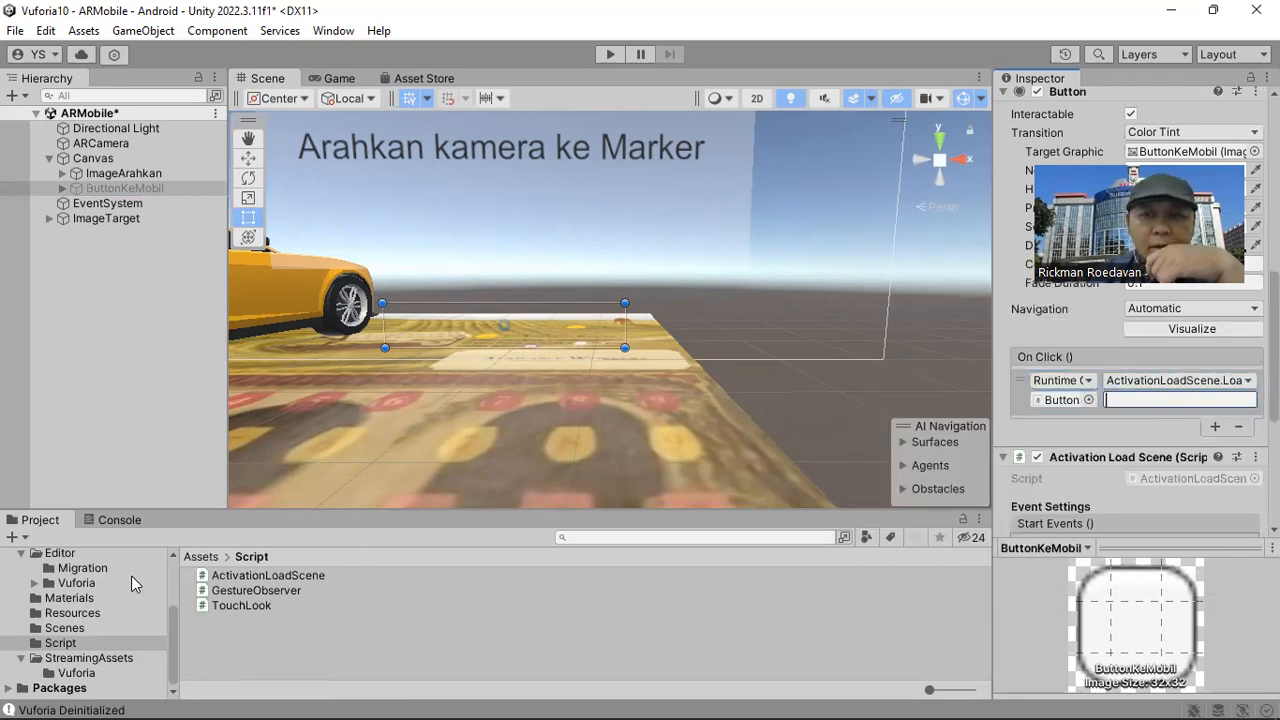
pyautogui.scroll(3, 27, 608)
pyautogui.click(46, 631)
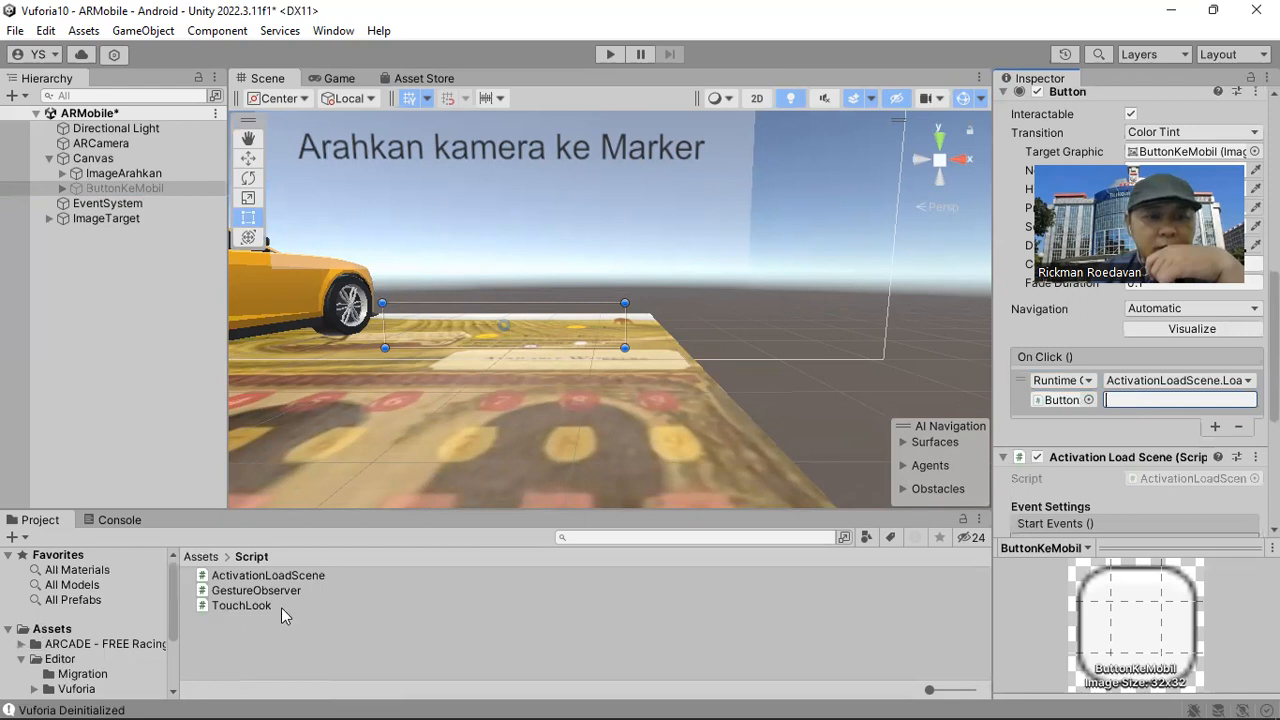
pyautogui.scroll(-3, 300, 605)
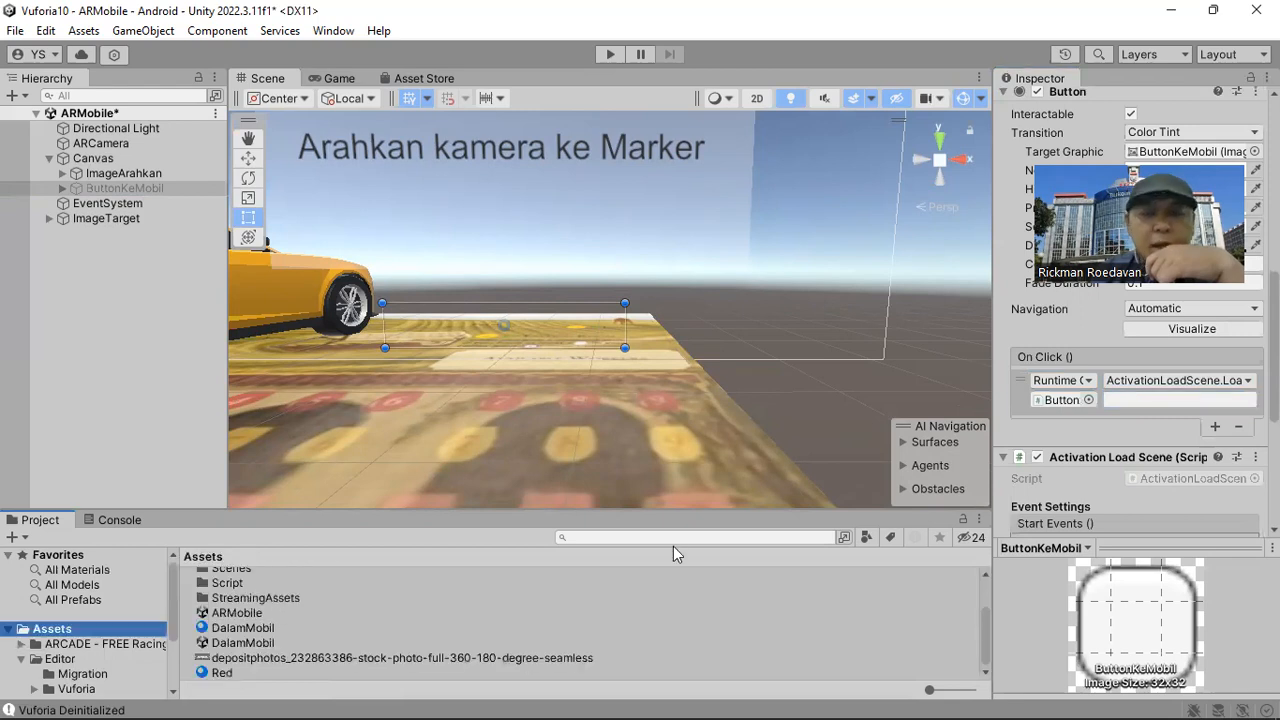
pyautogui.click(1067, 415)
pyautogui.write('DalamMobil')
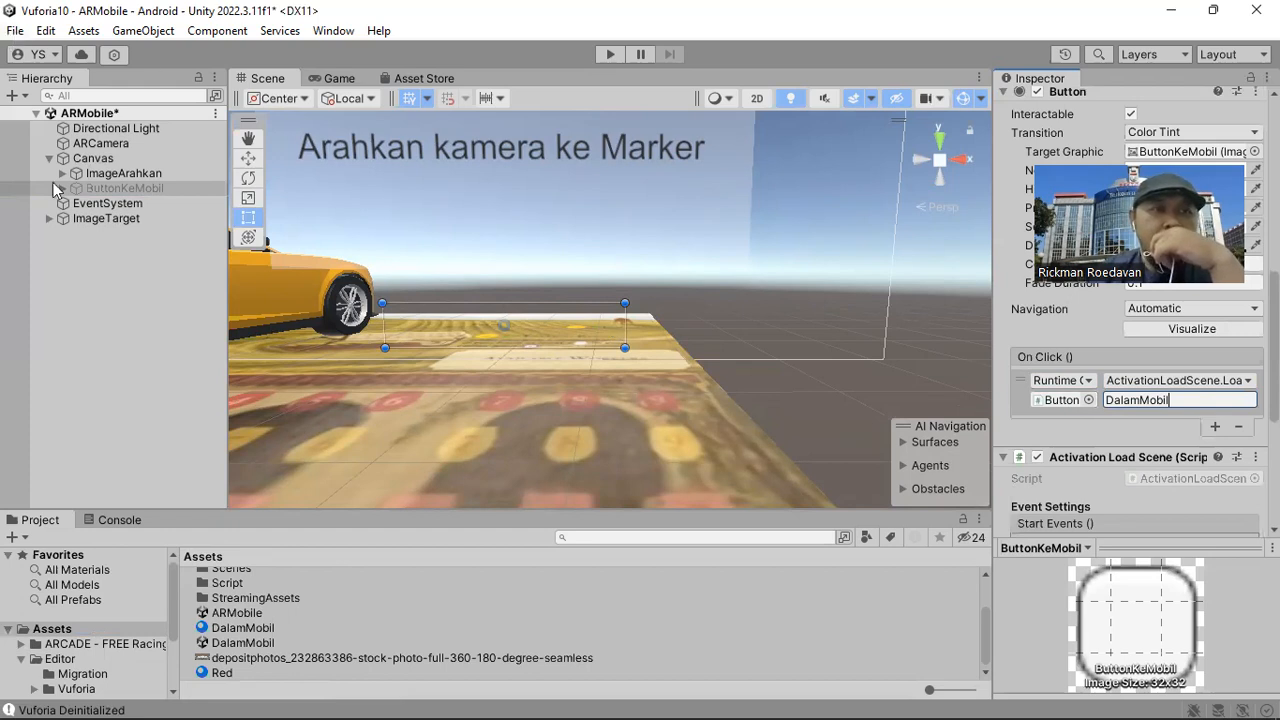
# Add the DalamMobil scene to Scenes In Build after ARMobile in the Build Settings, and save the ARMobile scene.
pyautogui.click(15, 30)
pyautogui.click(101, 261)
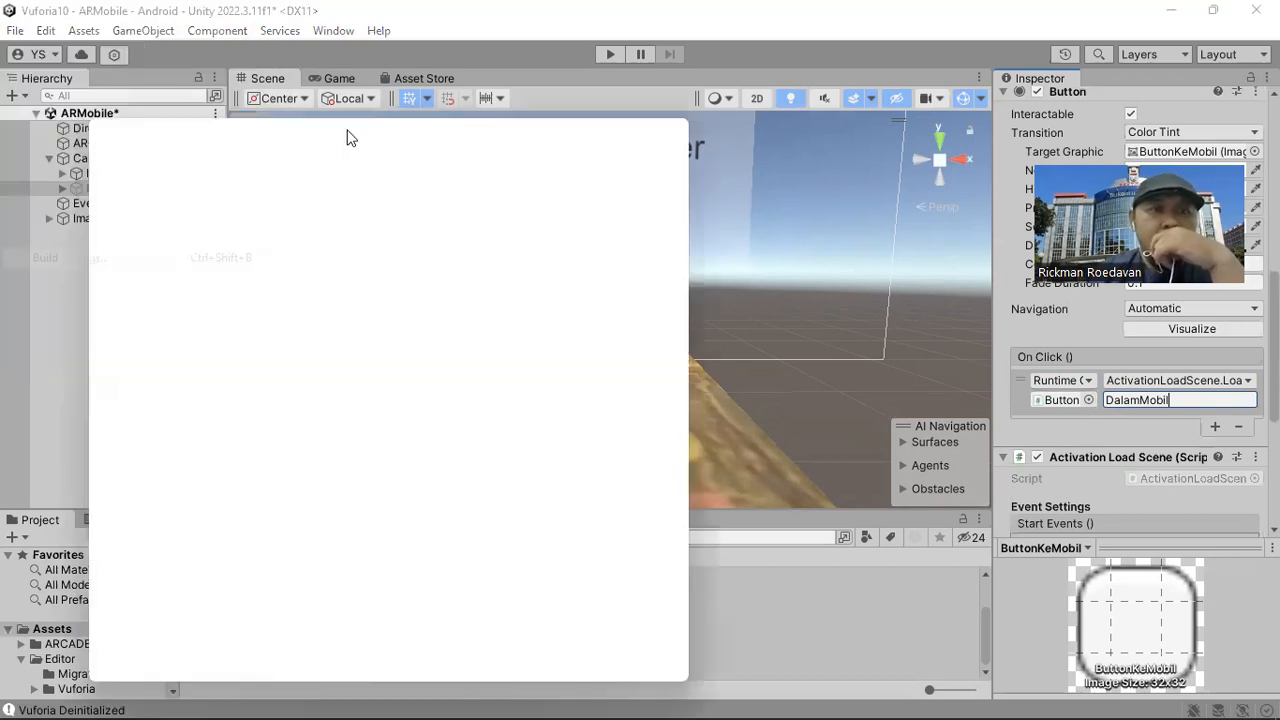
pyautogui.moveTo(347, 130); pyautogui.dragTo(729, 111)
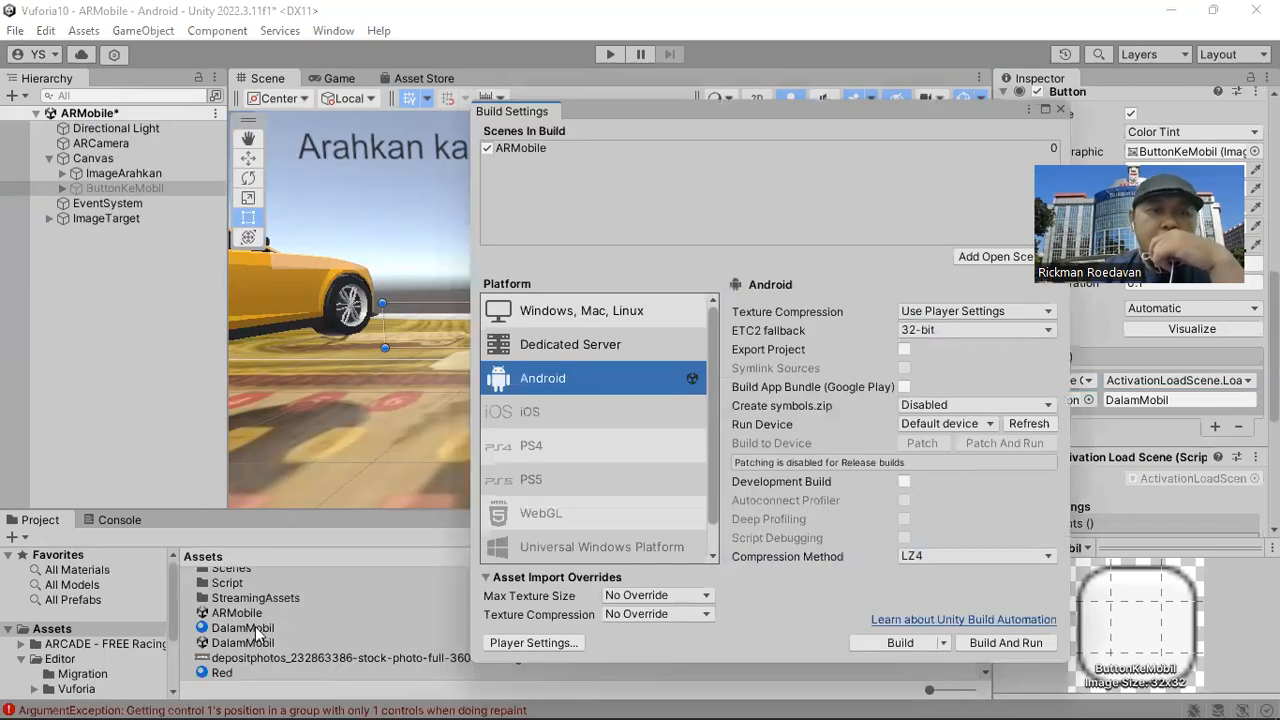
pyautogui.moveTo(236, 645); pyautogui.dragTo(570, 203)
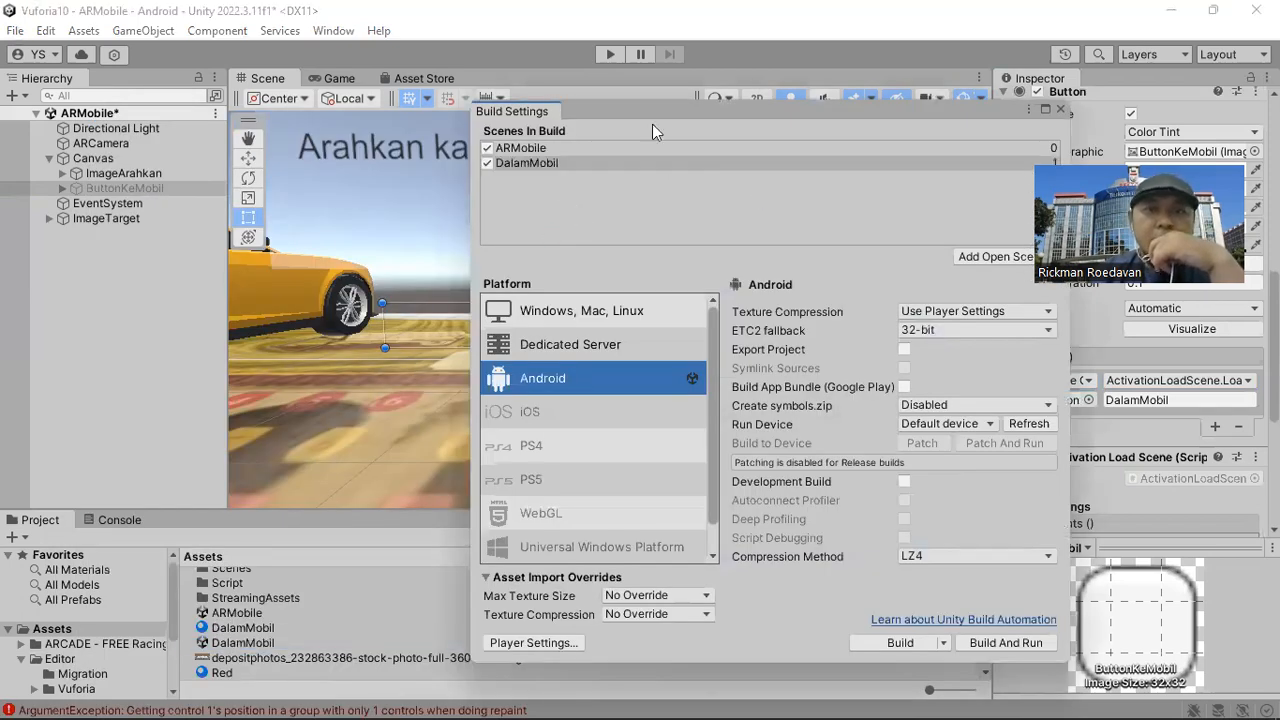
pyautogui.moveTo(825, 111); pyautogui.dragTo(625, 121)
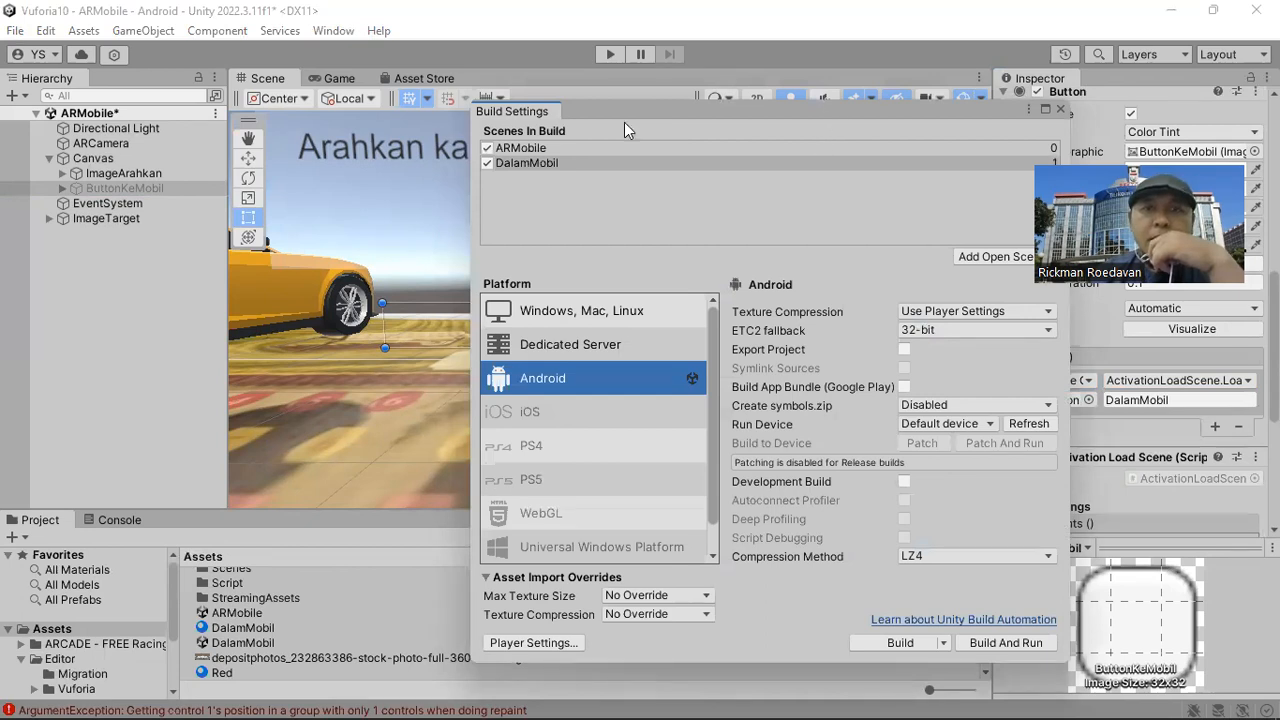
pyautogui.click(860, 119)
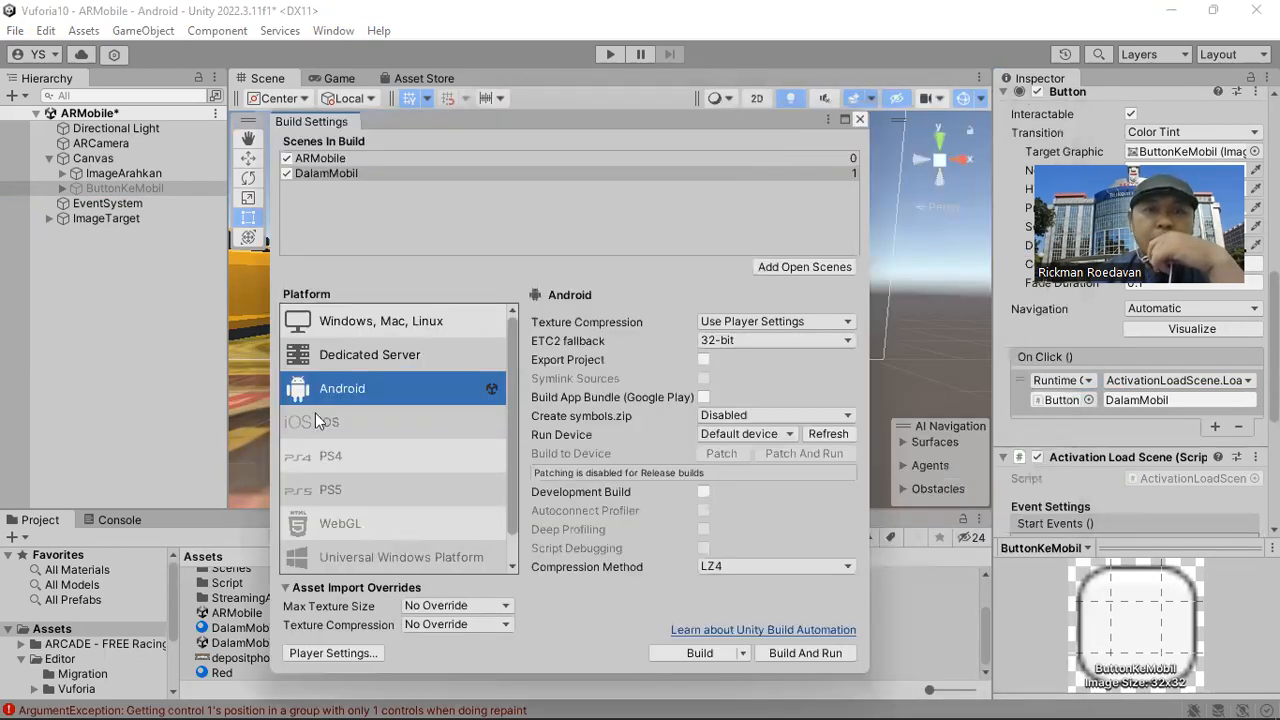
pyautogui.hotkey('ctrl', 's')
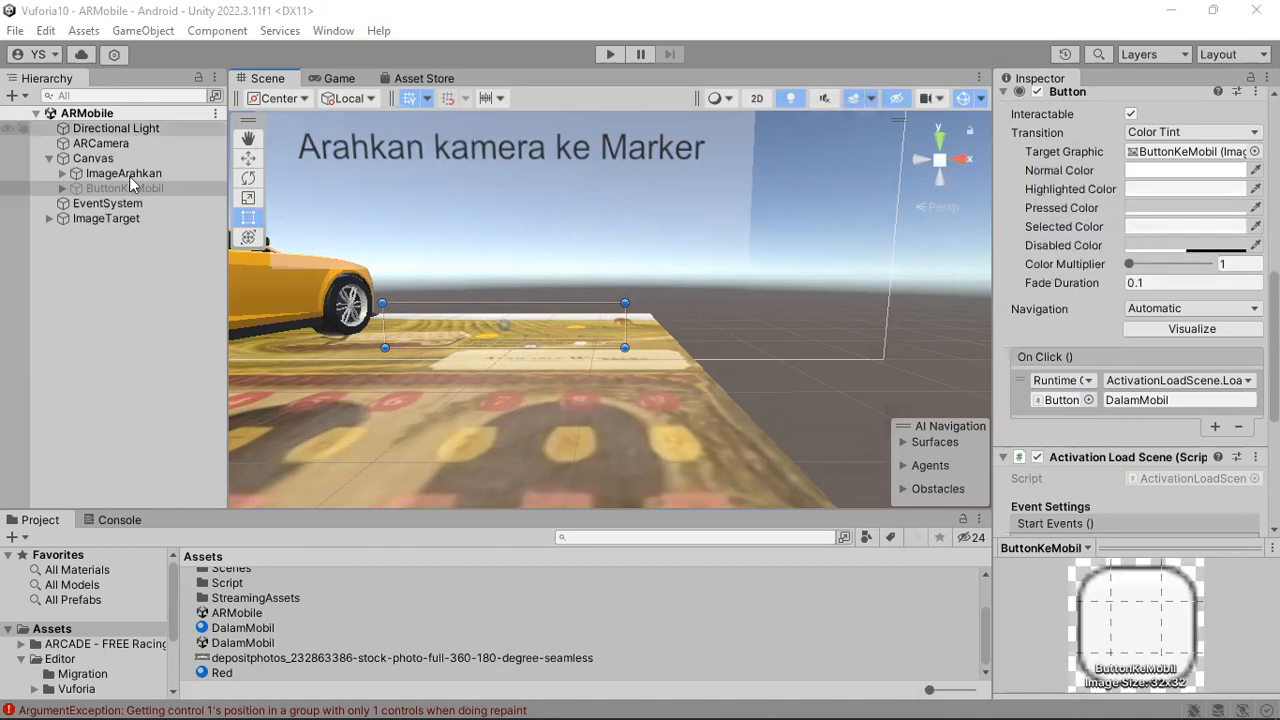
# Check the ImageTarget's target events, and run the ARMobile scene with the Game view undocked and maximized.
pyautogui.click(116, 216)
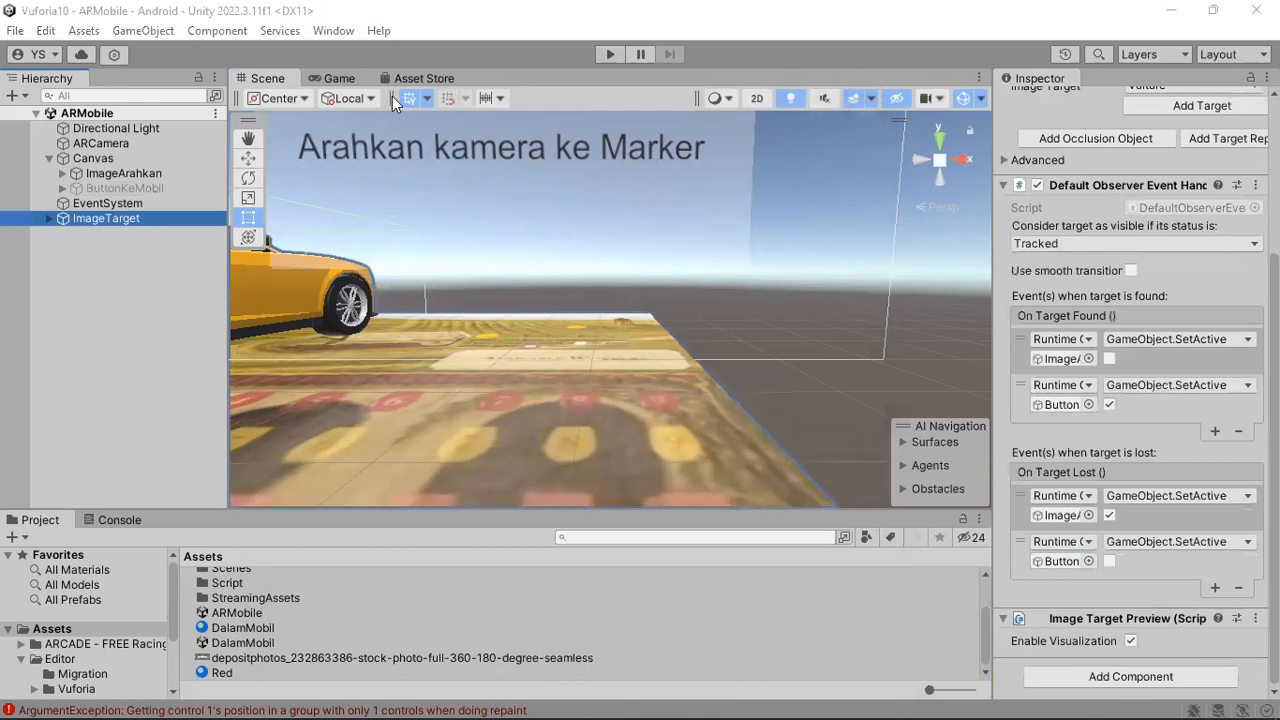
pyautogui.click(610, 54)
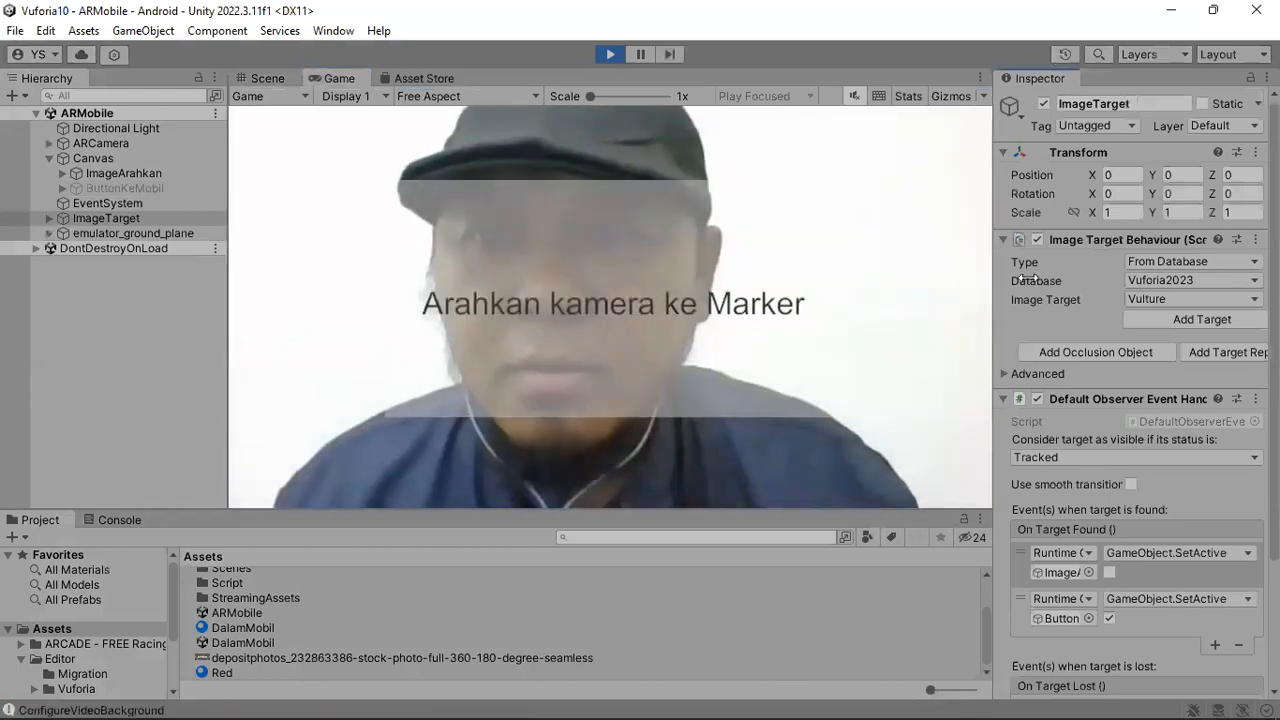
pyautogui.moveTo(993, 280); pyautogui.dragTo(1062, 281)
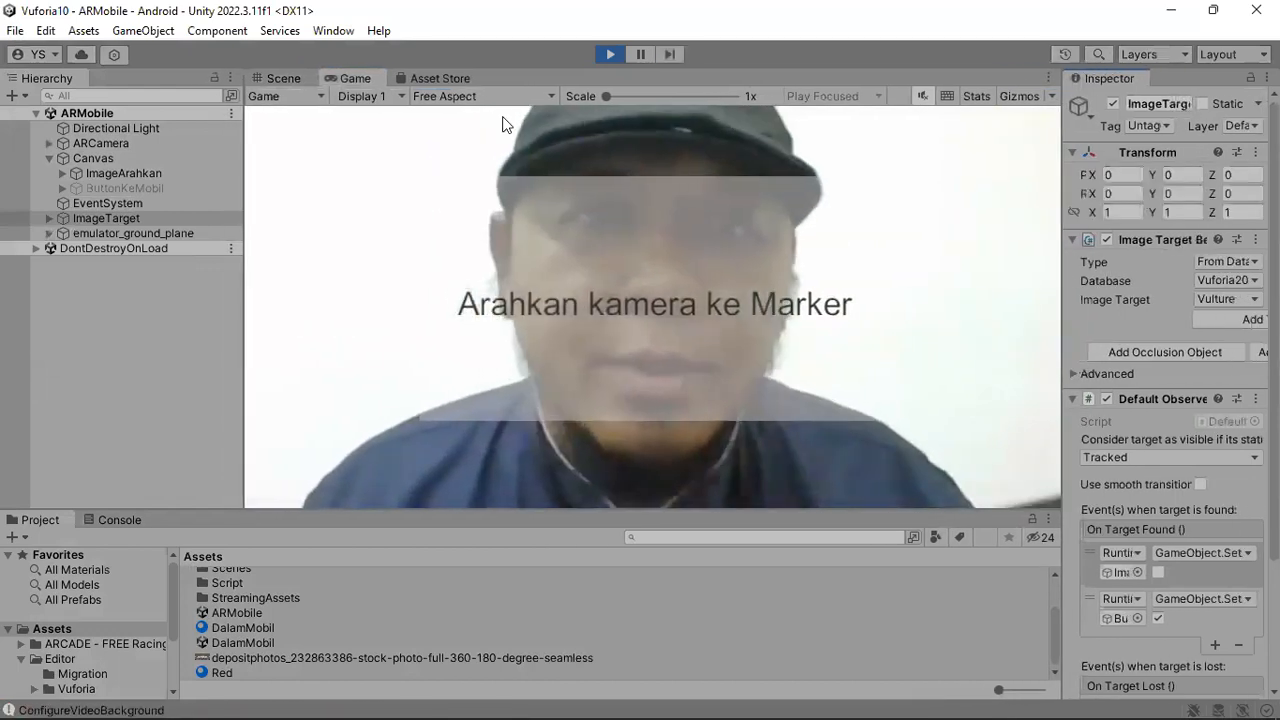
pyautogui.moveTo(360, 79); pyautogui.dragTo(920, 238)
pyautogui.click(1007, 113)
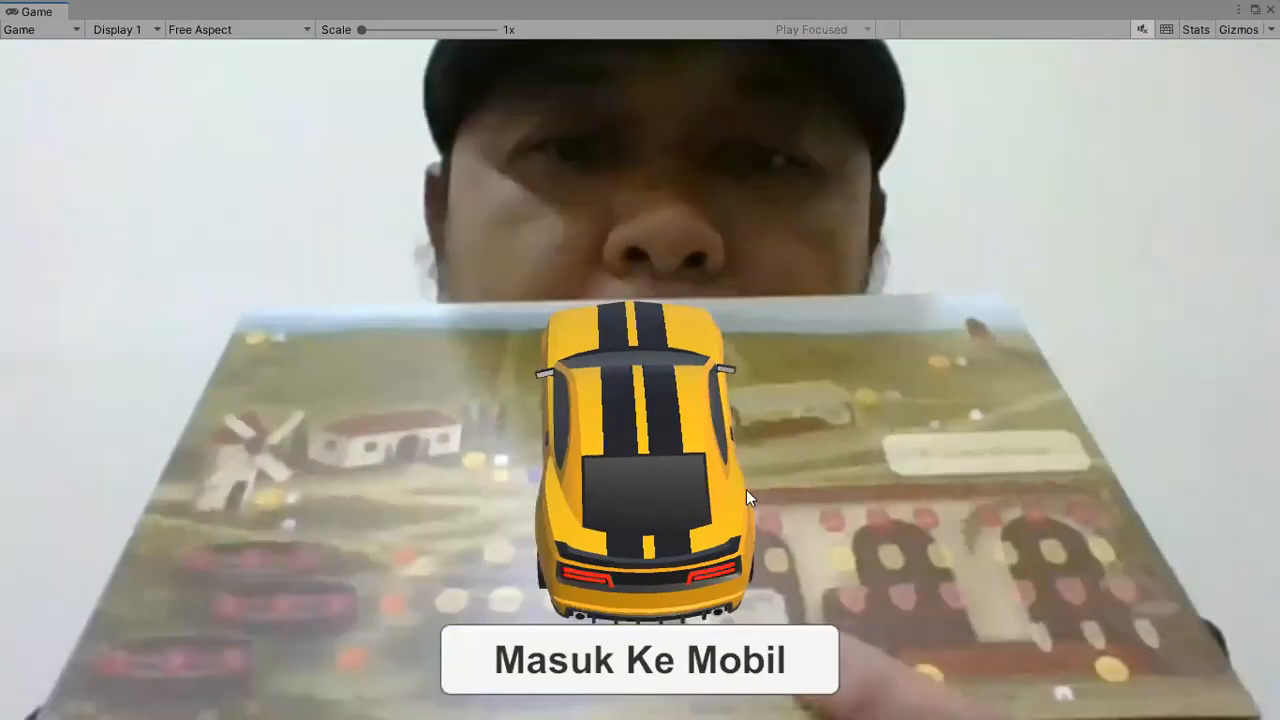
# Test the touch rotation of the yellow car on the marker by turning it in both directions.
pyautogui.moveTo(877, 437); pyautogui.dragTo(733, 458)
pyautogui.moveTo(592, 433); pyautogui.dragTo(880, 403)
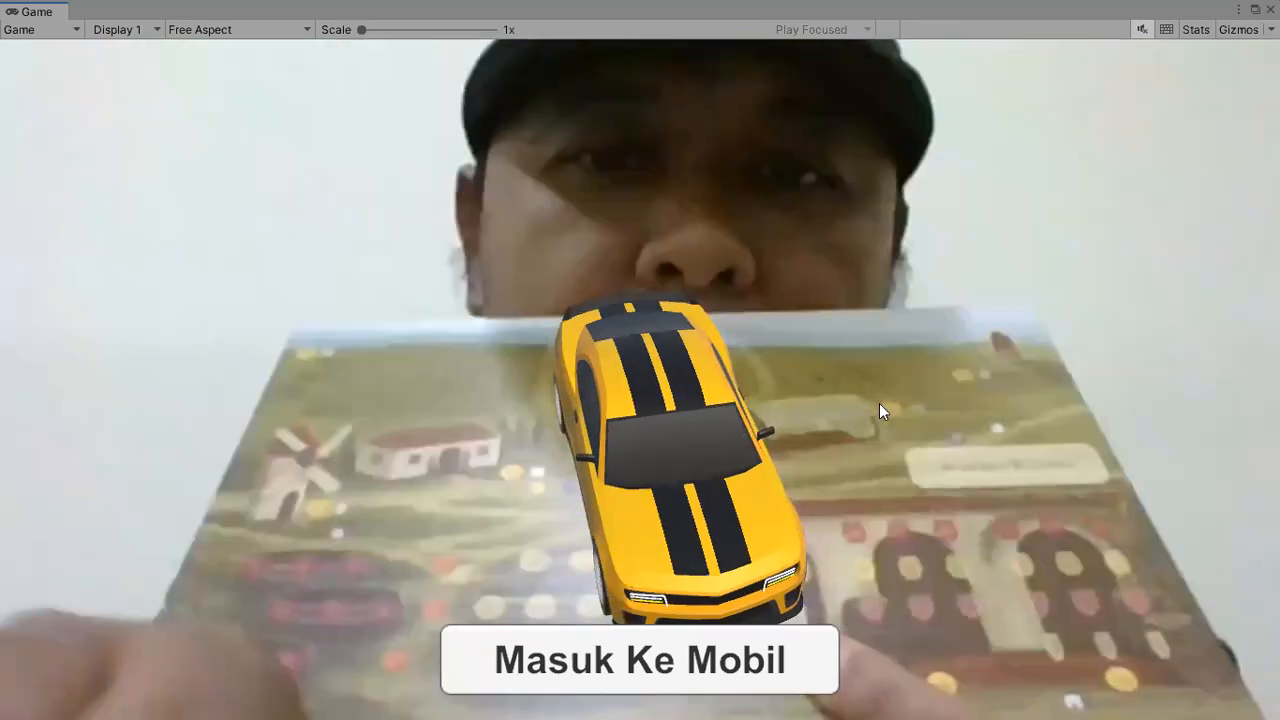
pyautogui.moveTo(887, 377); pyautogui.dragTo(629, 403)
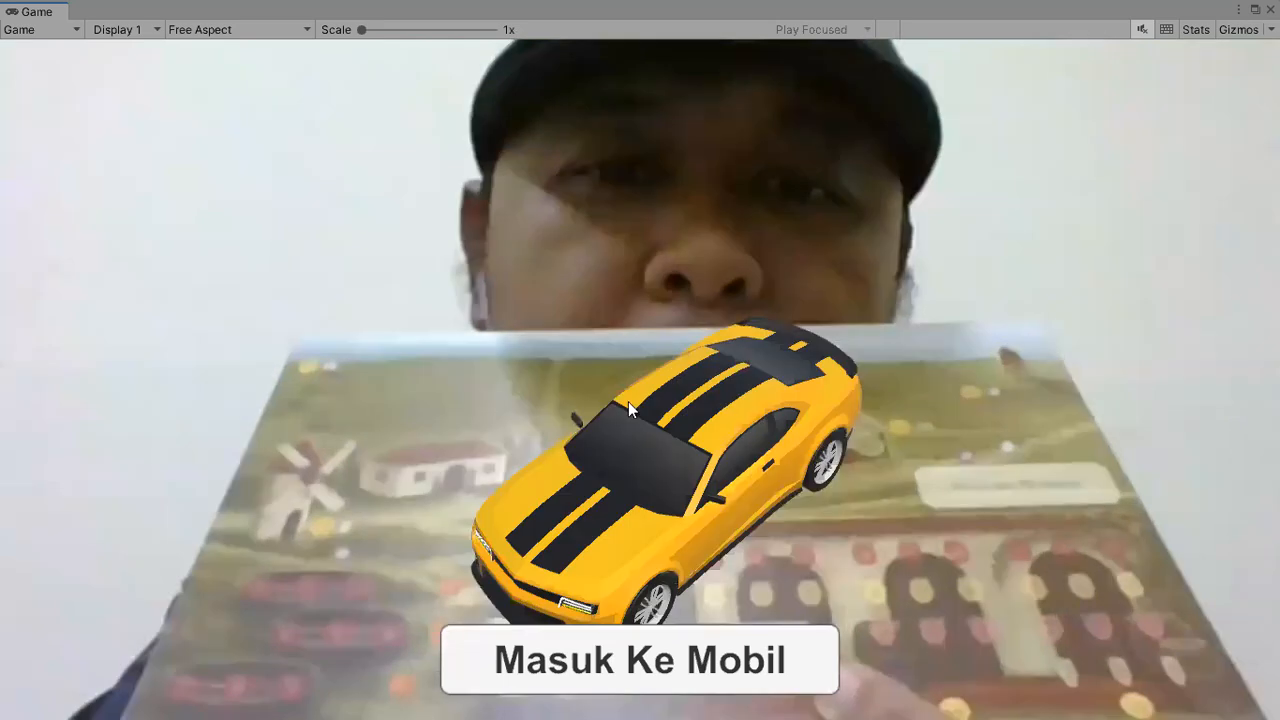
pyautogui.moveTo(678, 463); pyautogui.dragTo(665, 461)
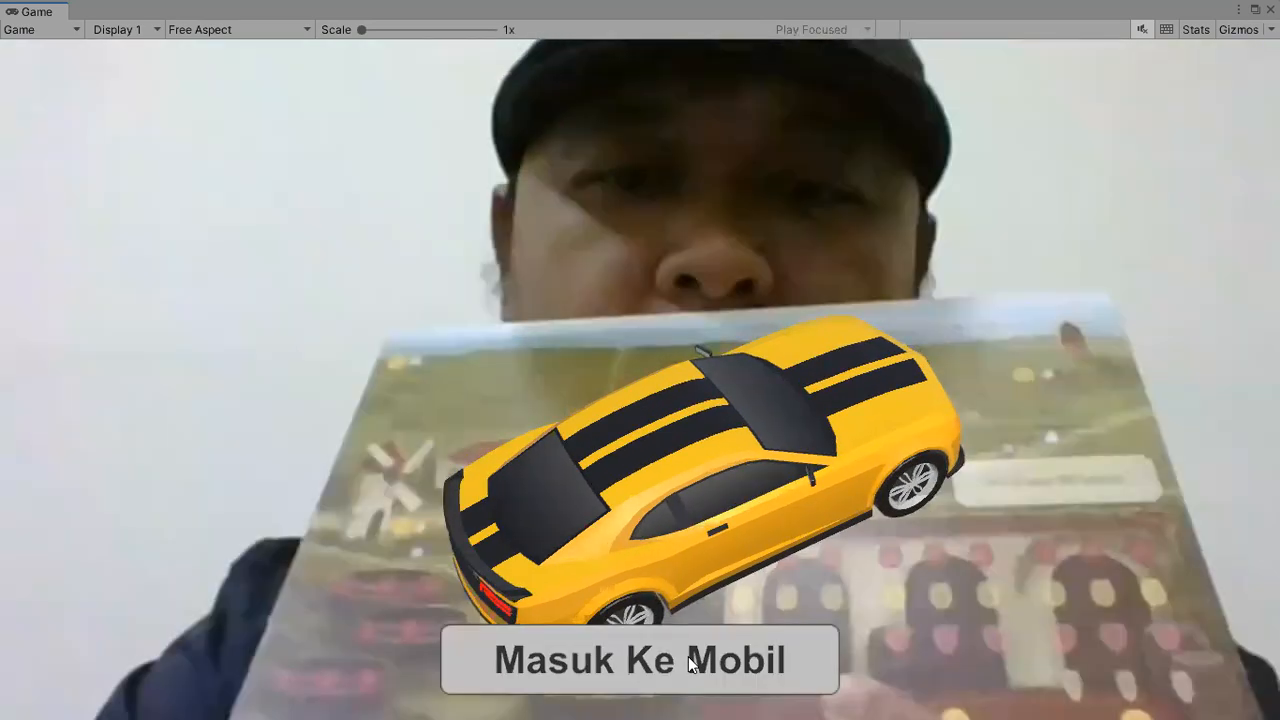
# Test the Masuk Ke Mobil button and look around the 360-degree car interior in all directions.
pyautogui.click(688, 662)
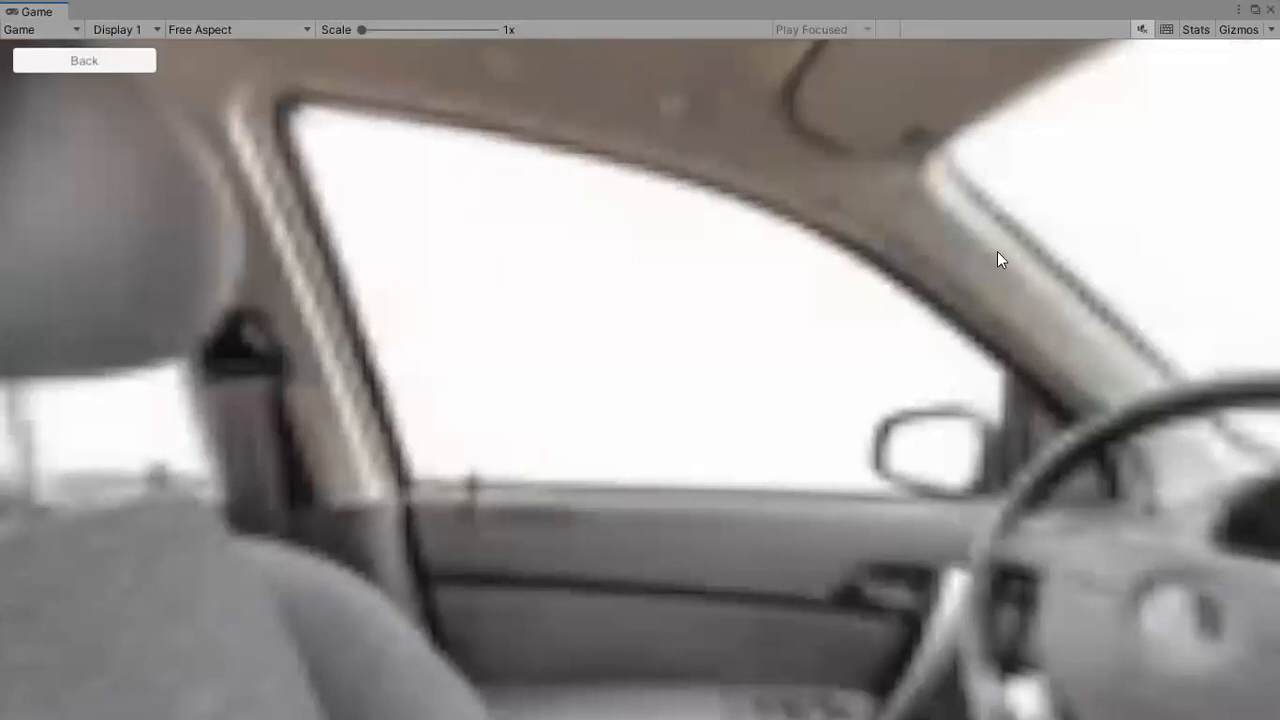
pyautogui.moveTo(997, 251); pyautogui.dragTo(982, 249)
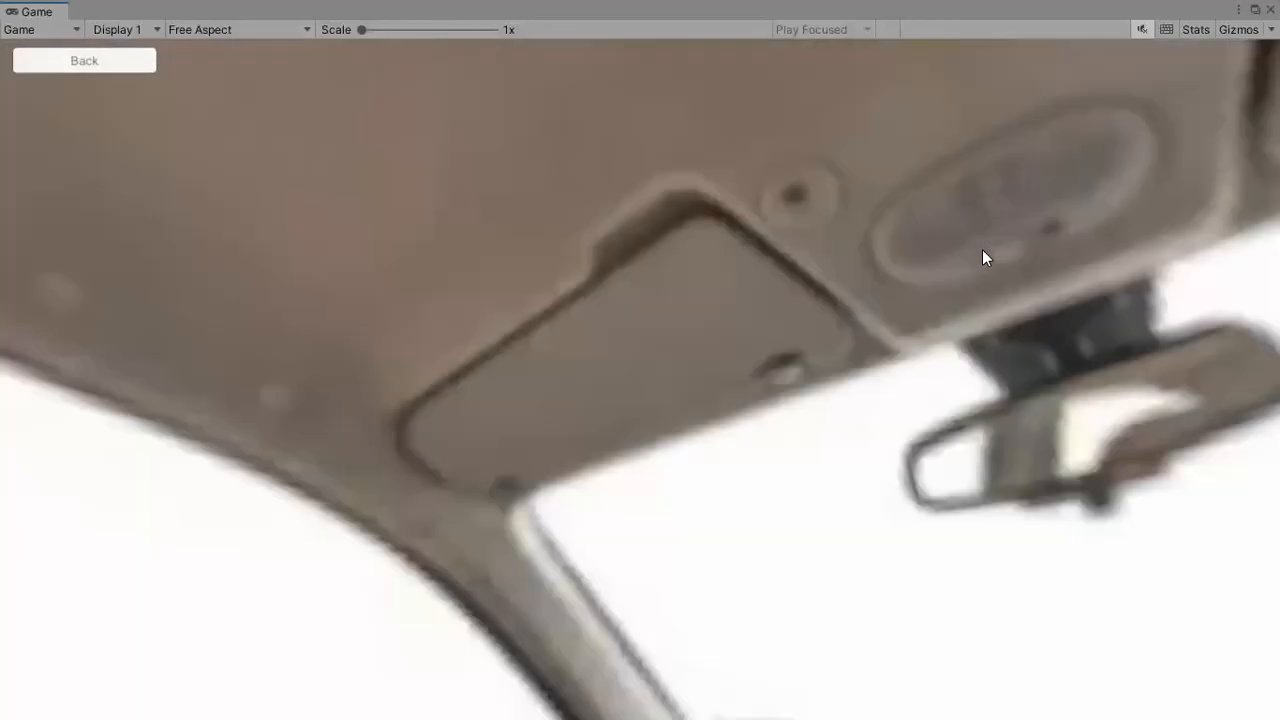
pyautogui.moveTo(1149, 589); pyautogui.dragTo(1027, 313)
pyautogui.moveTo(823, 491); pyautogui.dragTo(958, 295)
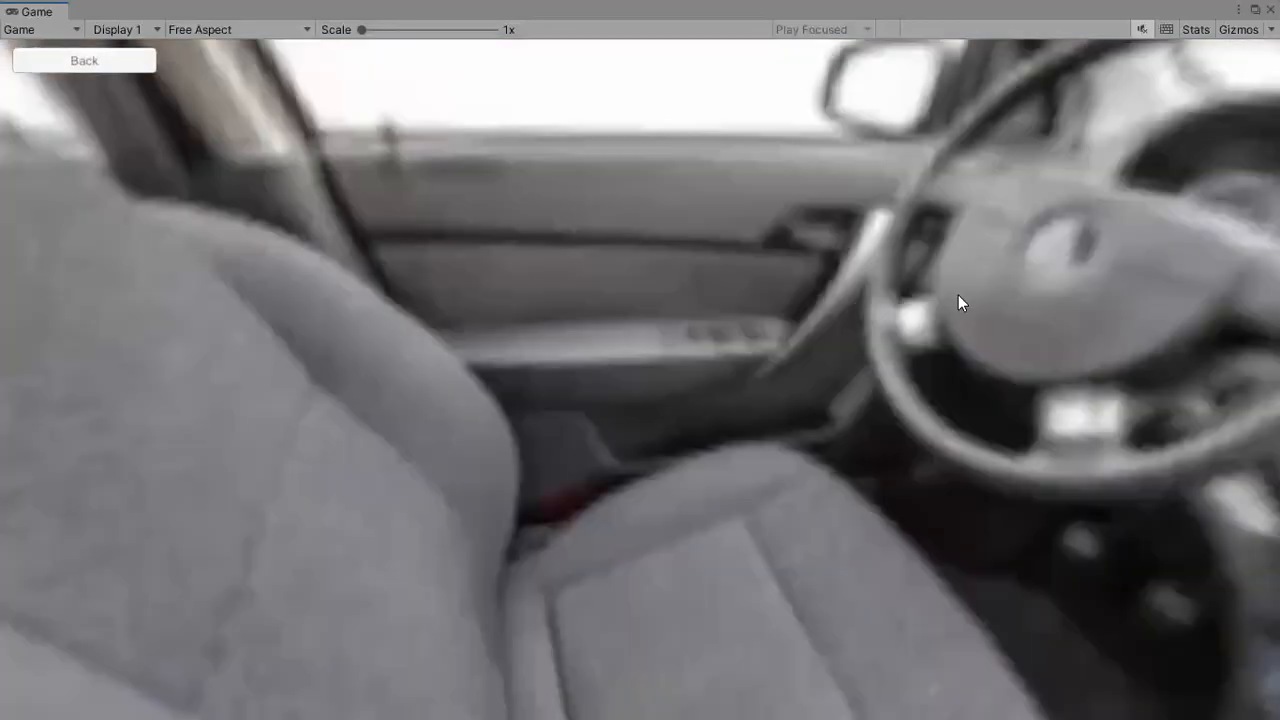
pyautogui.moveTo(750, 382); pyautogui.dragTo(1180, 354)
pyautogui.moveTo(843, 374); pyautogui.dragTo(1190, 342)
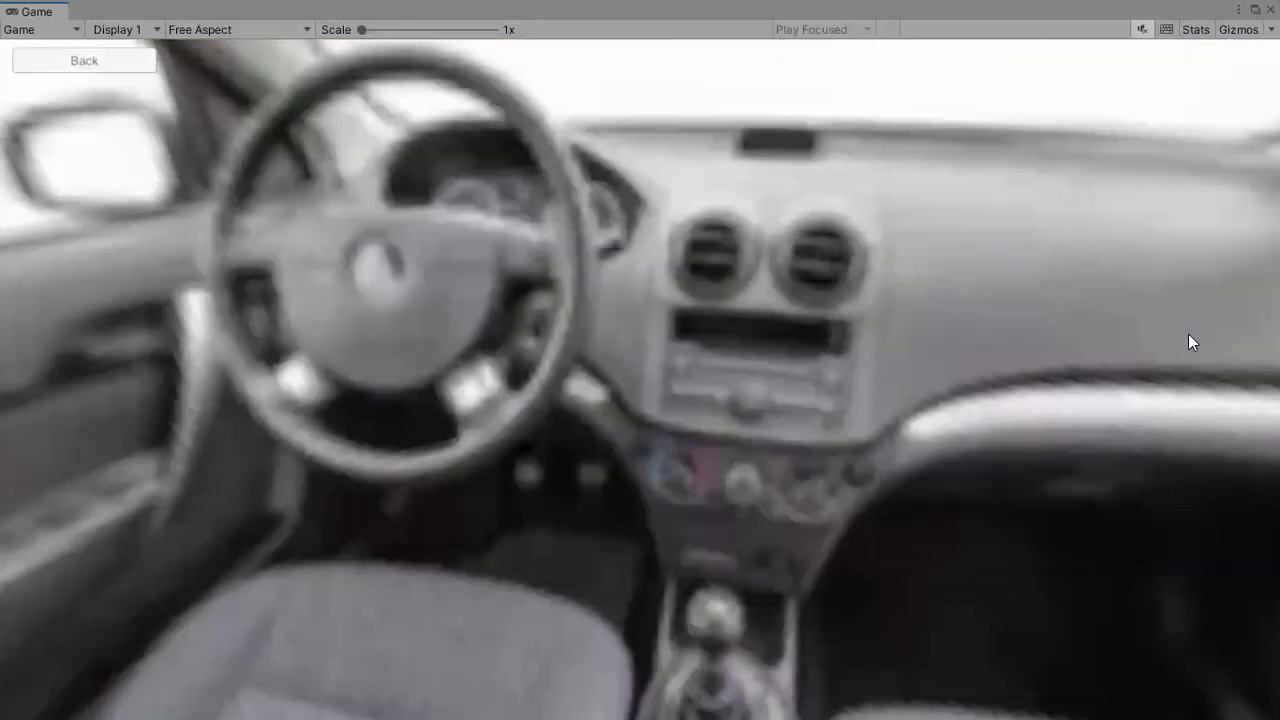
pyautogui.moveTo(700, 440); pyautogui.dragTo(1038, 427)
pyautogui.moveTo(830, 395); pyautogui.dragTo(1171, 362)
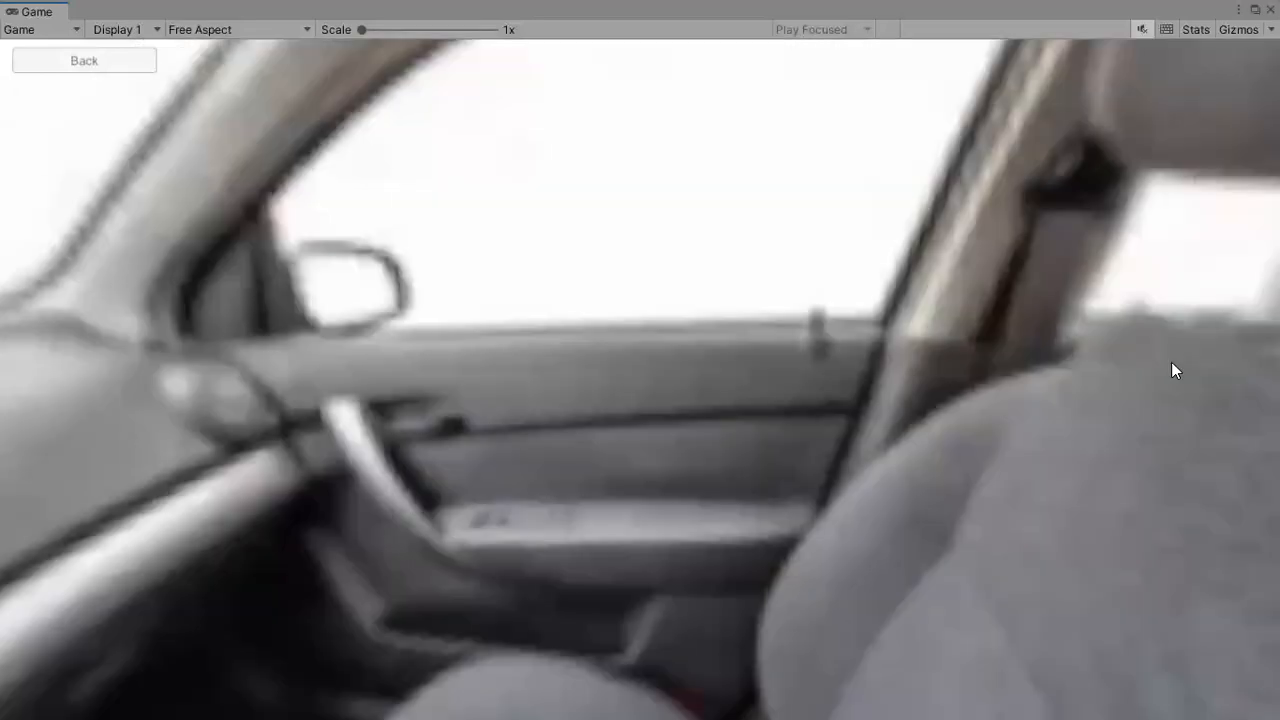
pyautogui.moveTo(810, 394); pyautogui.dragTo(1134, 334)
pyautogui.moveTo(1081, 437); pyautogui.dragTo(1125, 490)
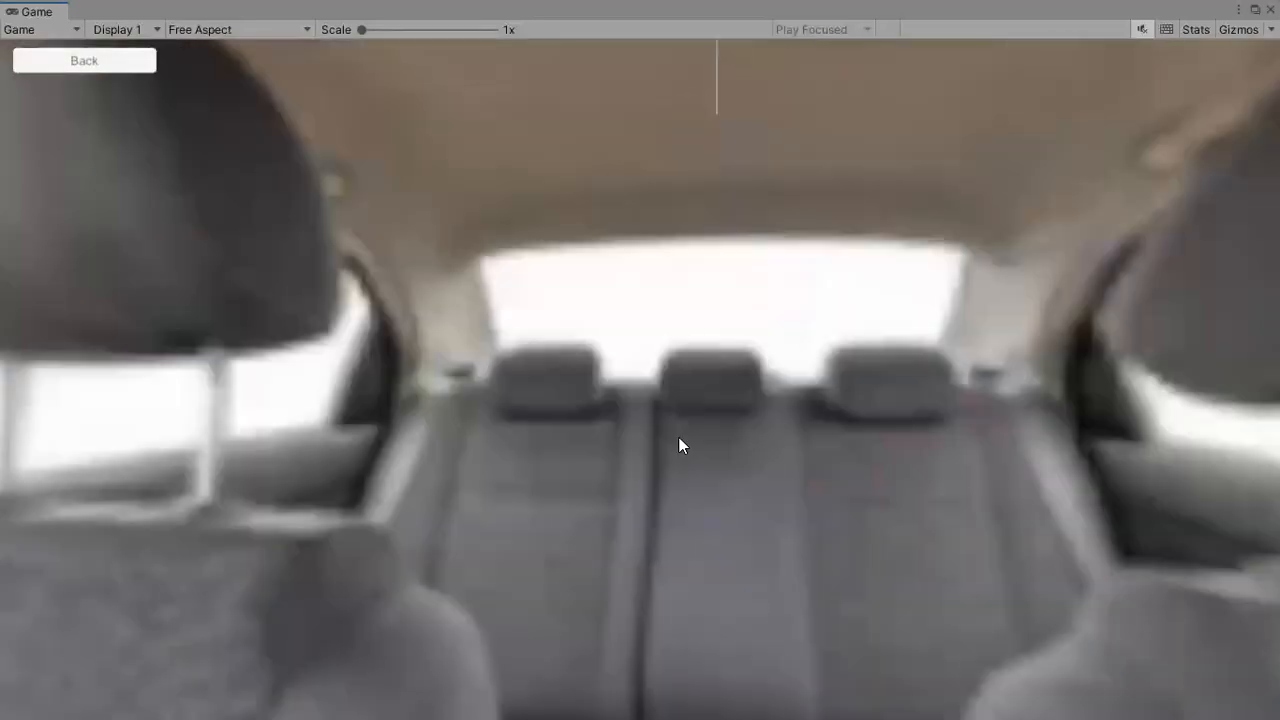
pyautogui.moveTo(636, 350); pyautogui.dragTo(577, 386)
pyautogui.moveTo(654, 390); pyautogui.dragTo(594, 377)
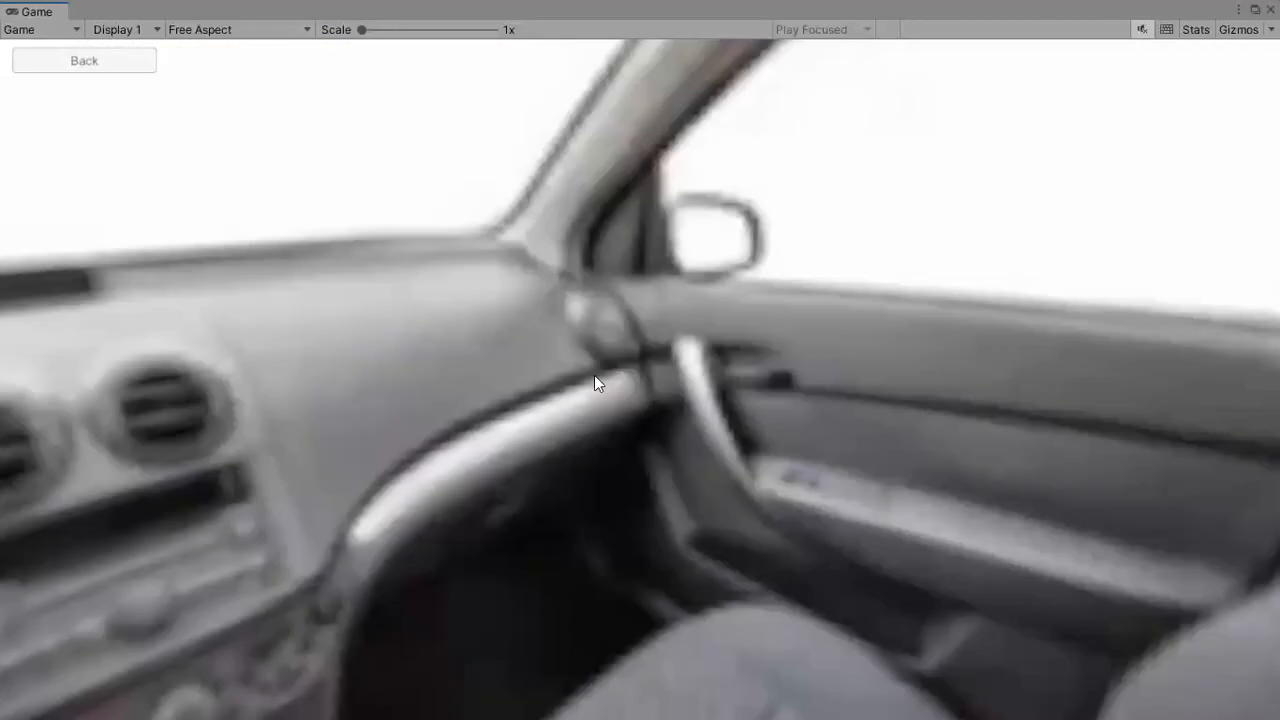
pyautogui.moveTo(984, 369); pyautogui.dragTo(973, 366)
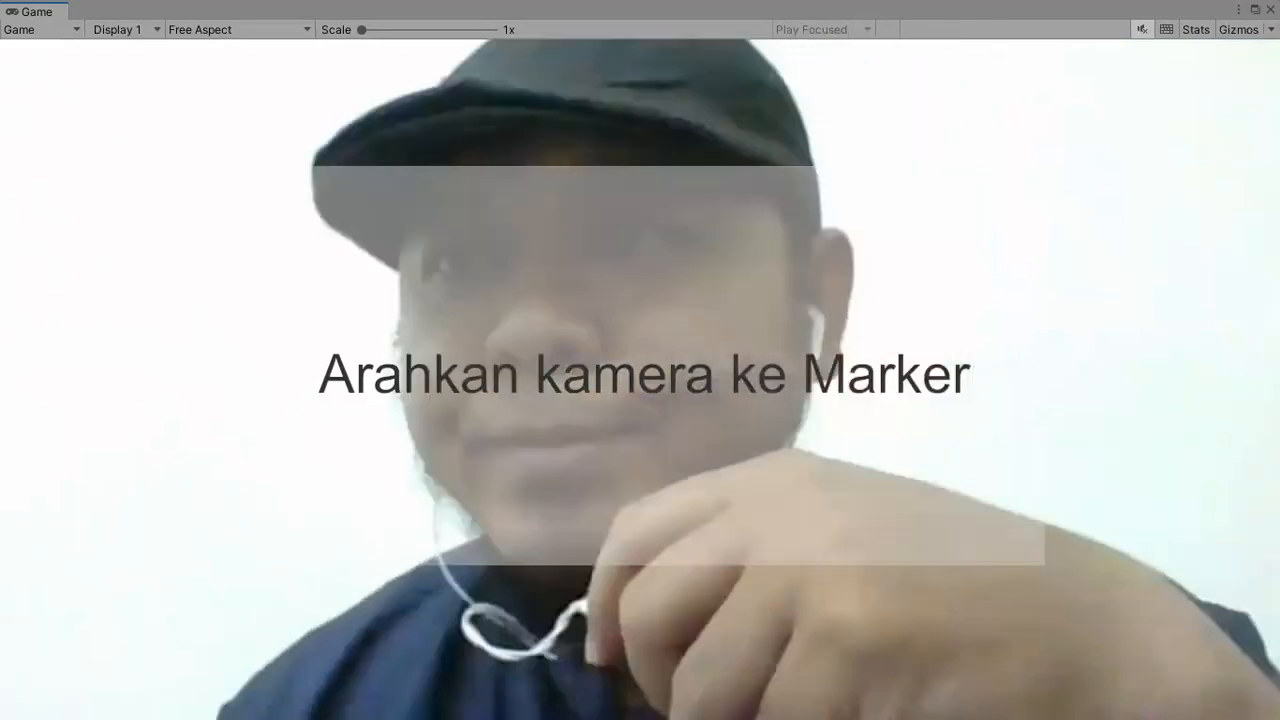
# Restore the Game view to a smaller floating window and stop the running scene.
pyautogui.moveTo(614, 10); pyautogui.dragTo(610, 85)
pyautogui.click(610, 56)
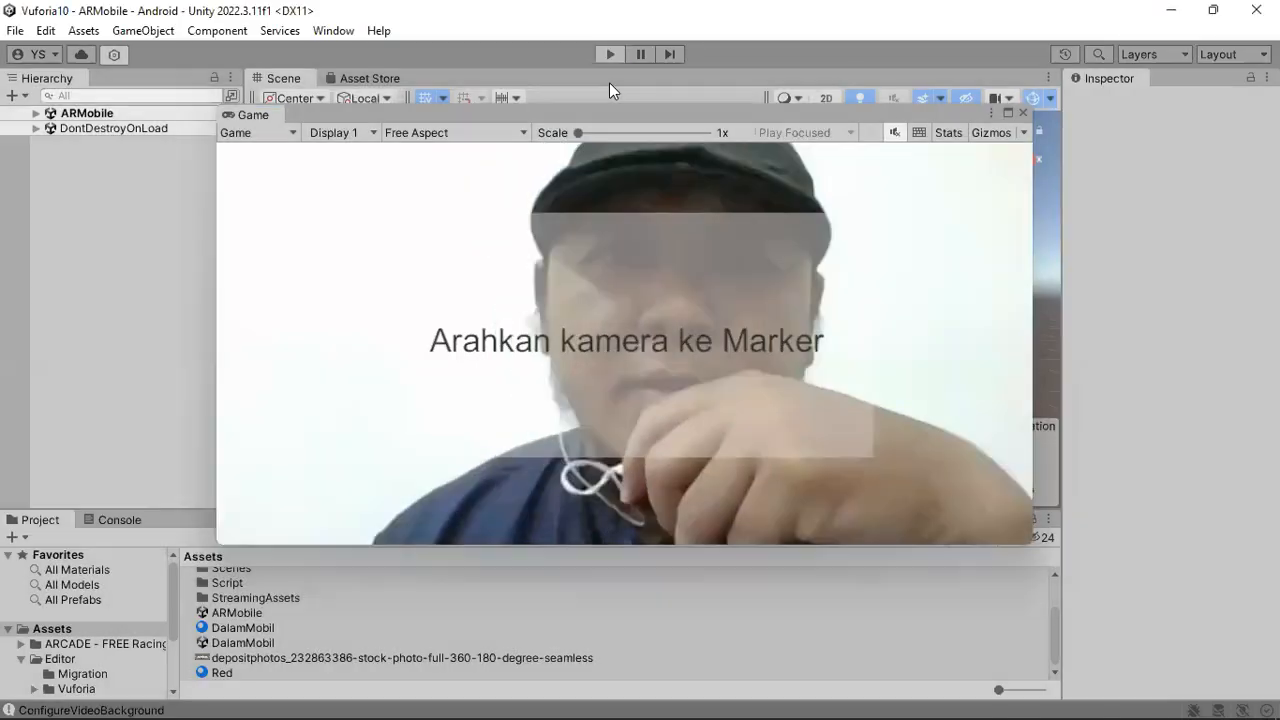